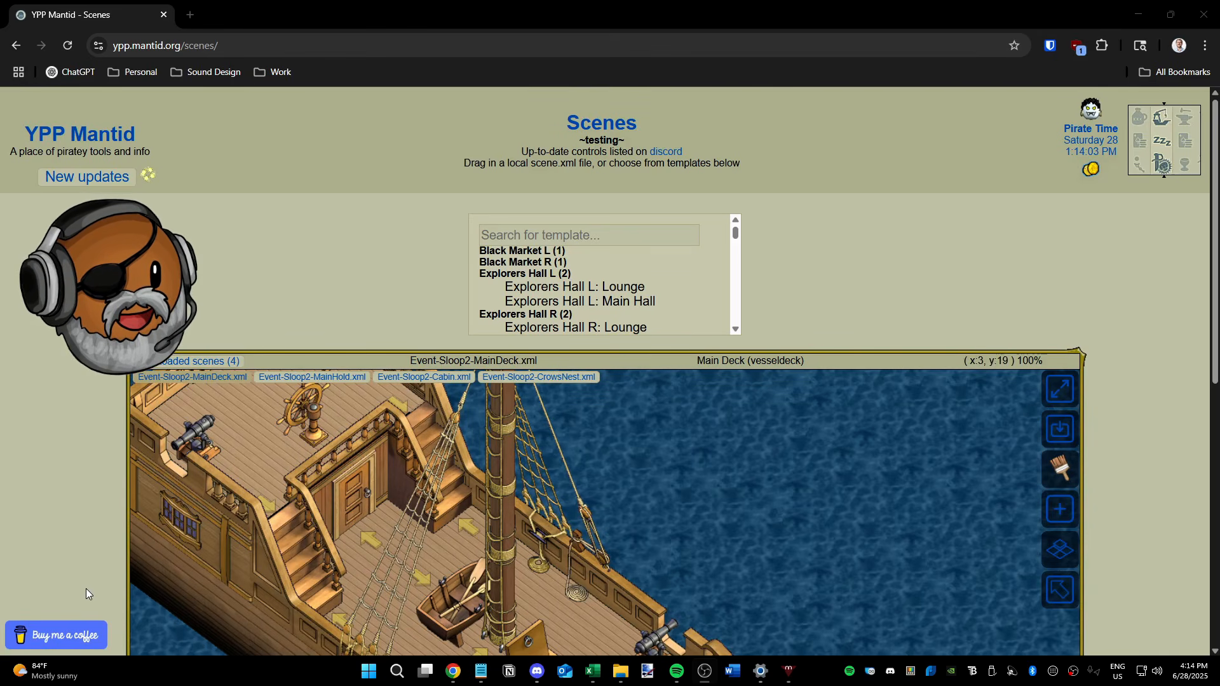
Step: Open Mantid's Buy Me a Coffee page and look over the support and membership options
left_click(74, 631)
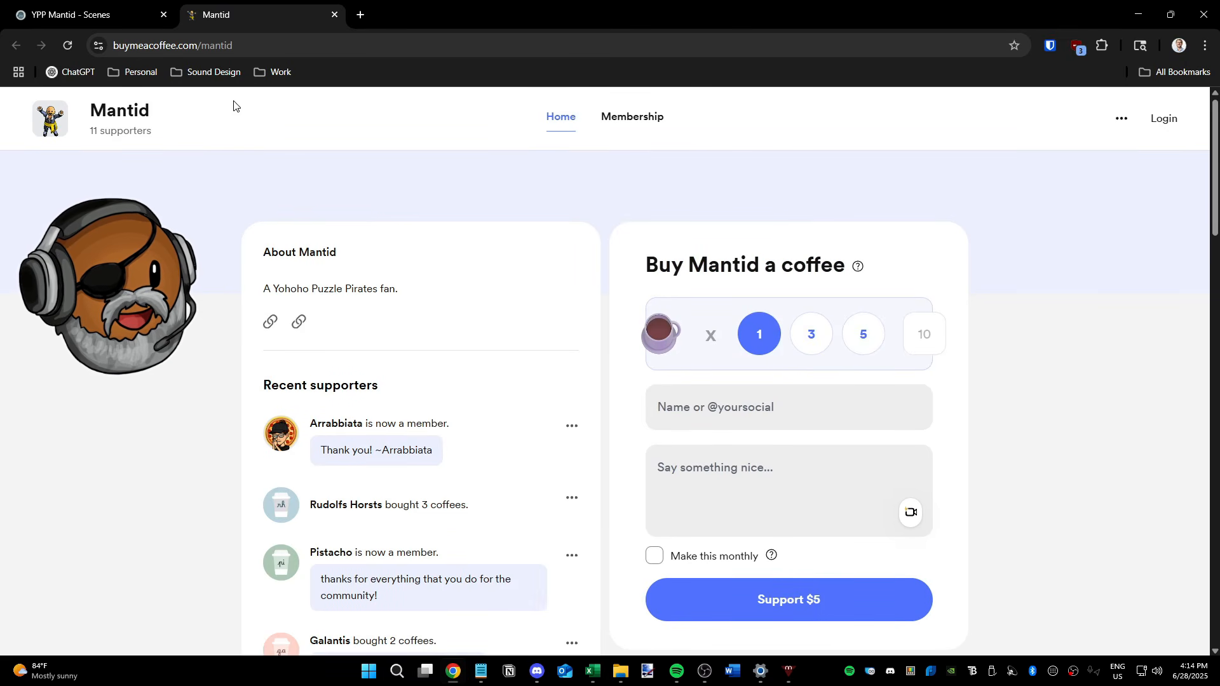
scroll(574, 400, "down", 5)
scroll(702, 466, "up", 4)
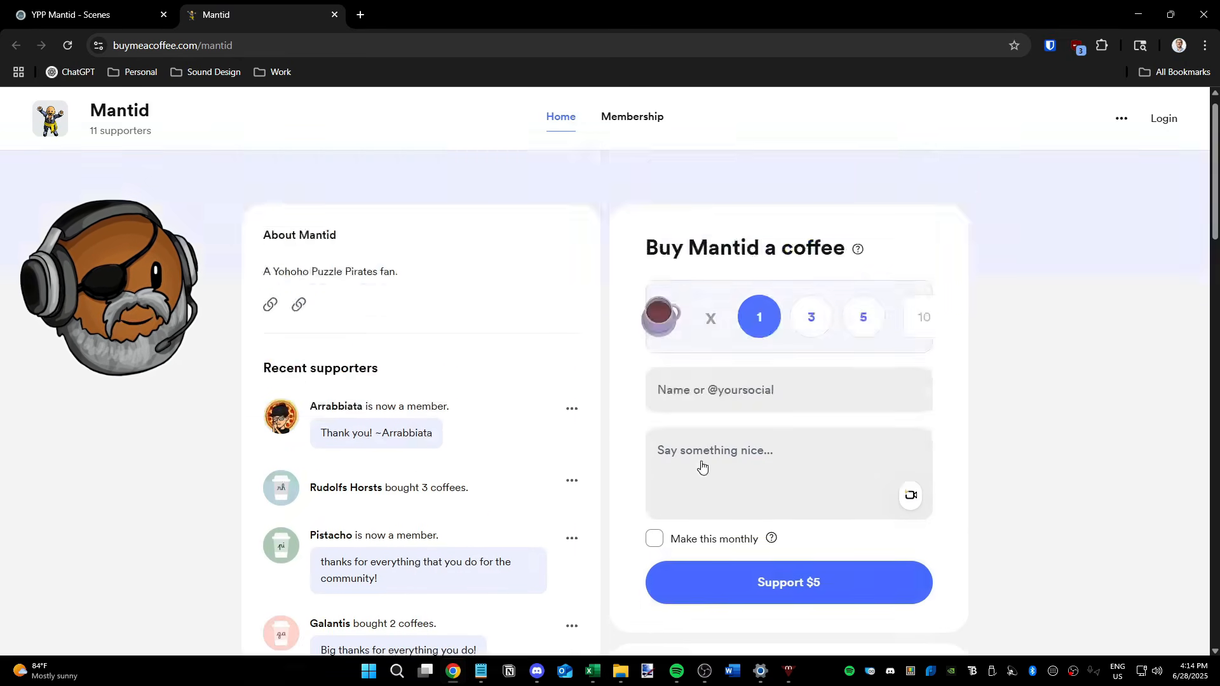
scroll(775, 537, "down", 2)
scroll(527, 528, "down", 2)
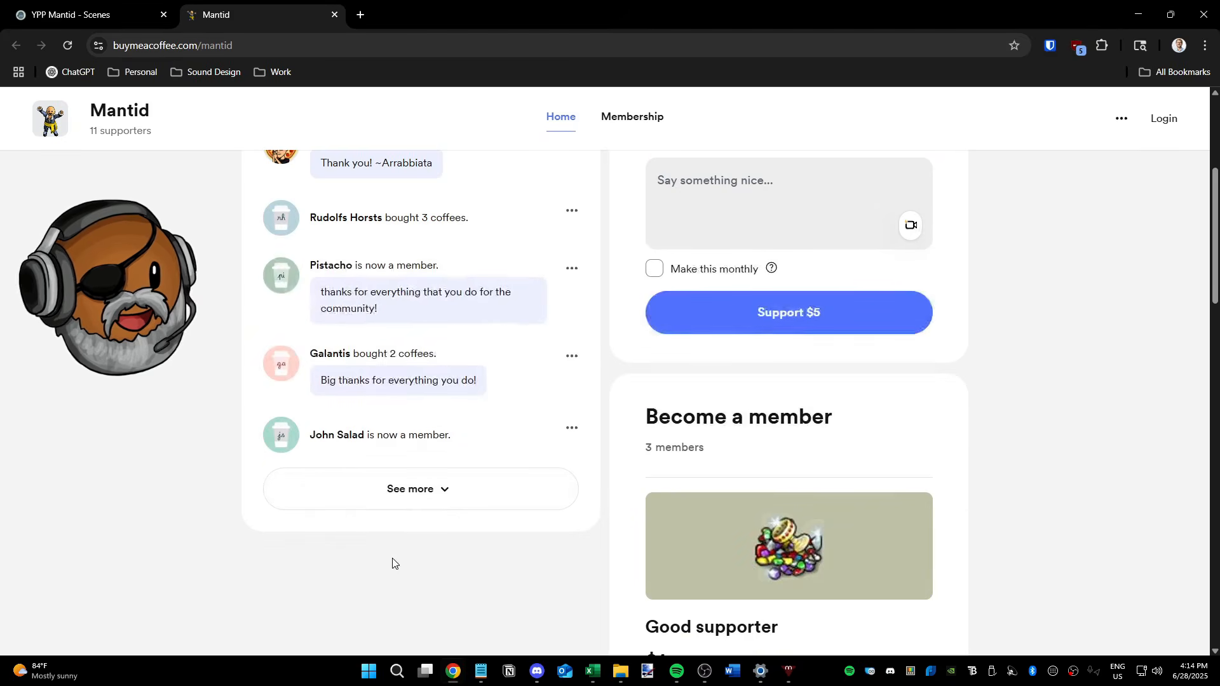
Step: Expand the full list of recent supporters, read it to the end, and close the donation page
left_click(404, 489)
scroll(419, 501, "down", 8)
scroll(426, 505, "up", 2)
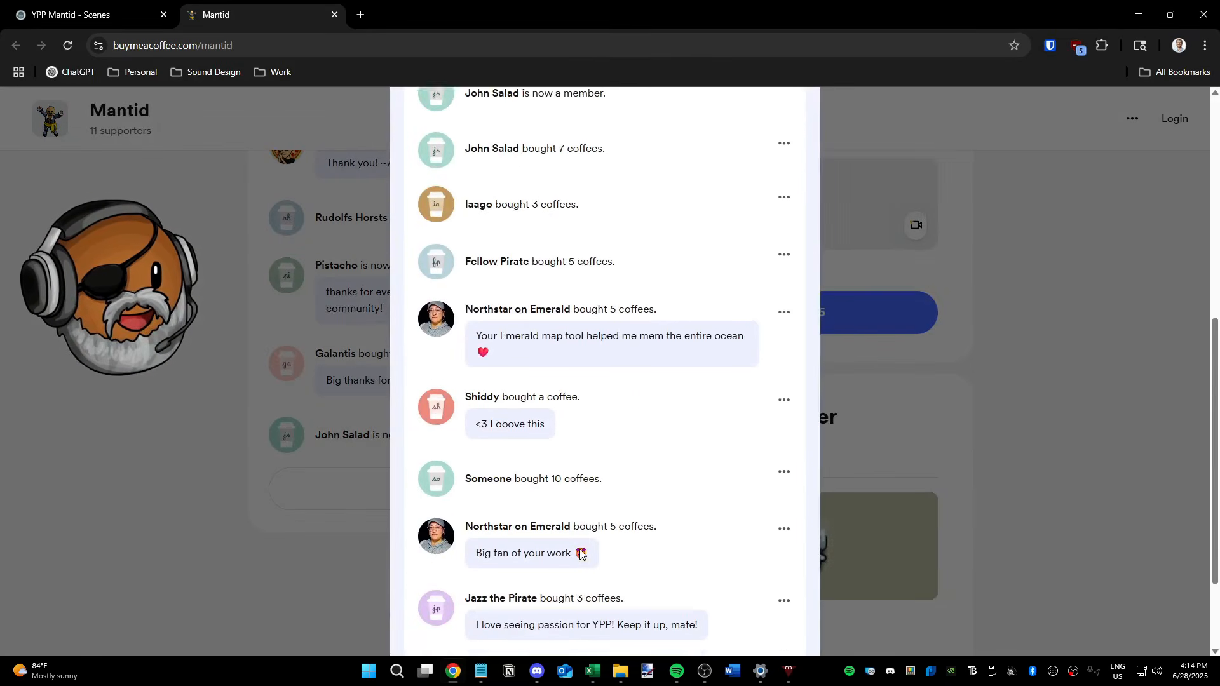
scroll(436, 509, "down", 2)
left_click_drag(470, 475, 662, 479)
left_click(658, 476)
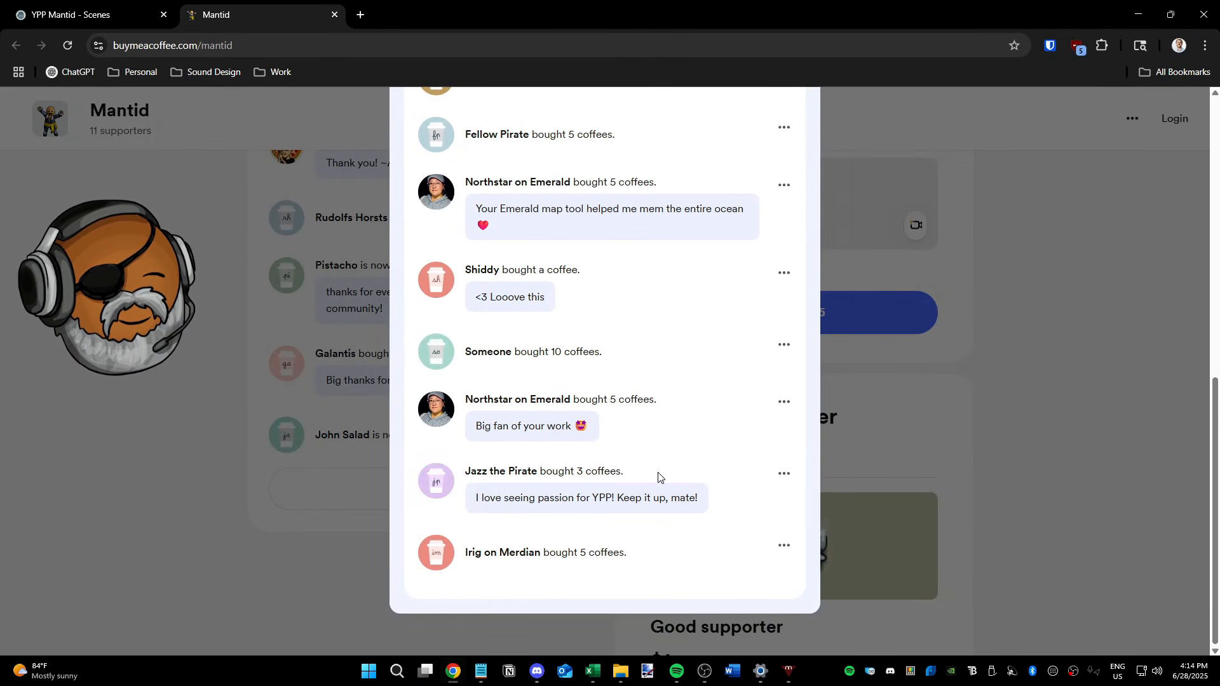
left_click(334, 15)
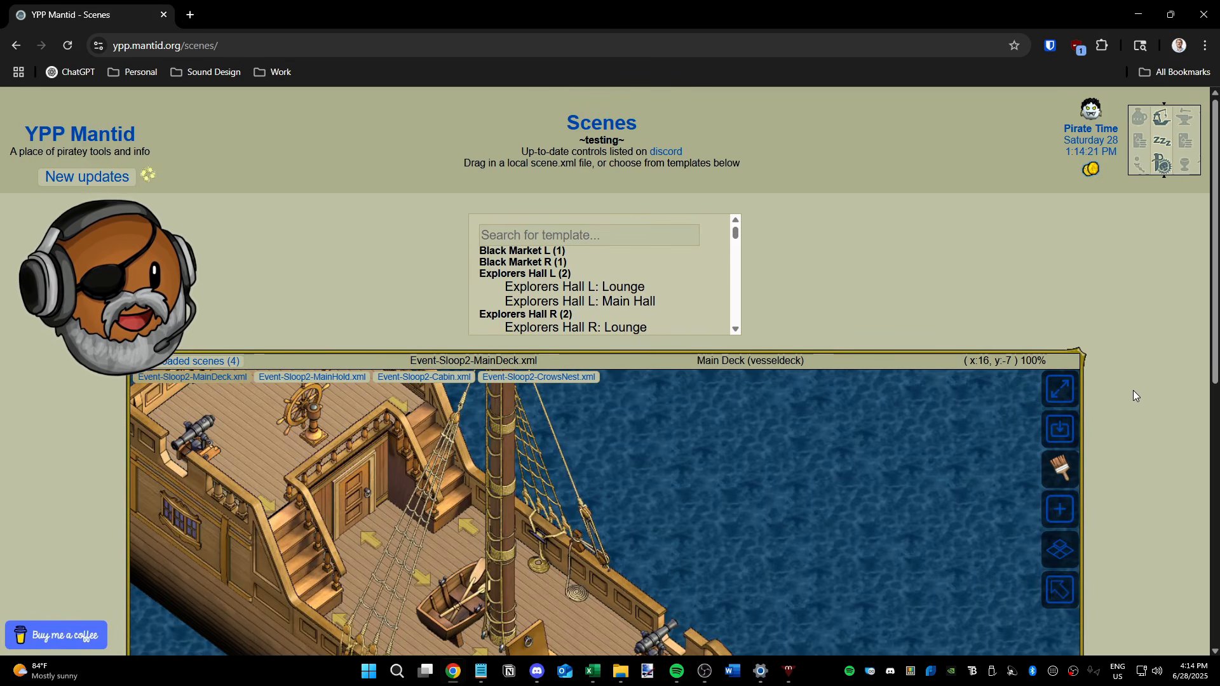
Step: Show the Event-Sloop2-MainDeck.xml scene in full screen and bring the whole deck into view
left_click(209, 43)
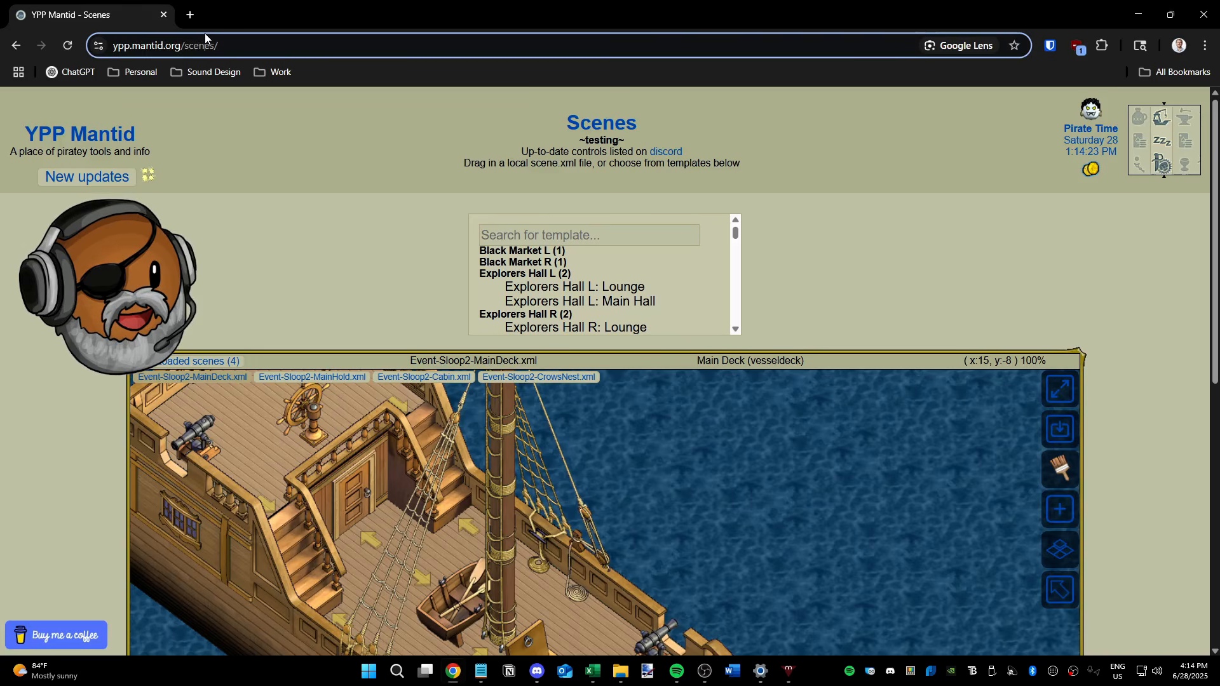
scroll(1153, 408, "down", 2)
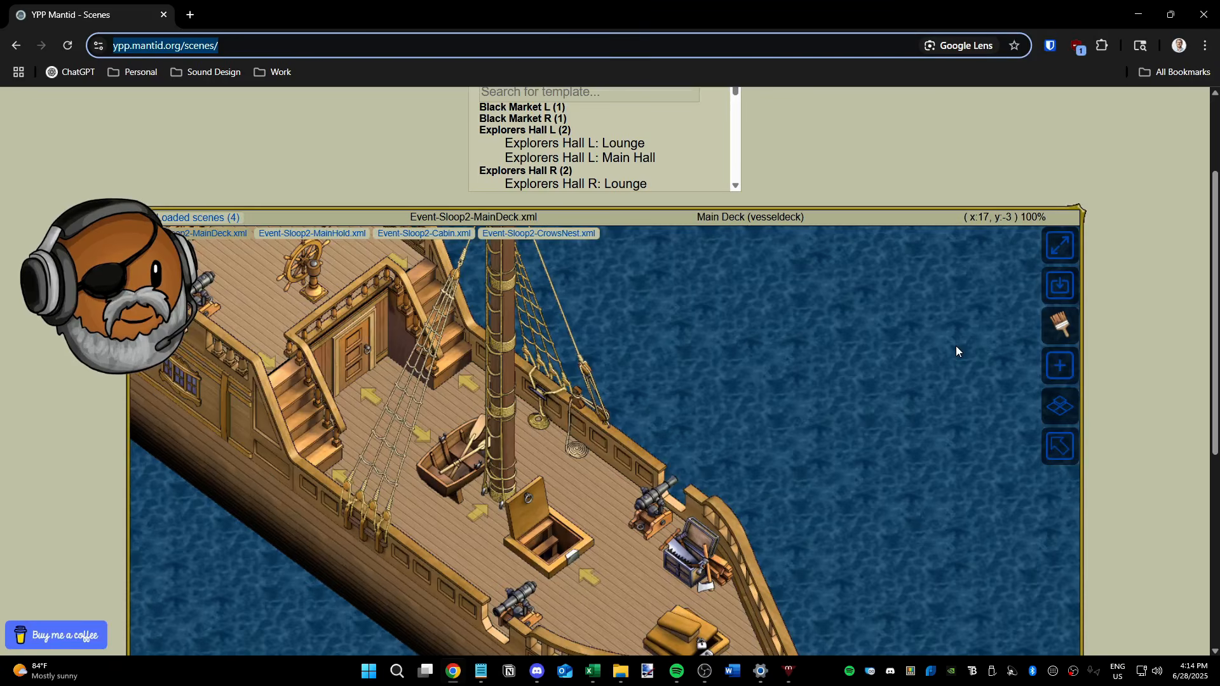
left_click(1051, 253)
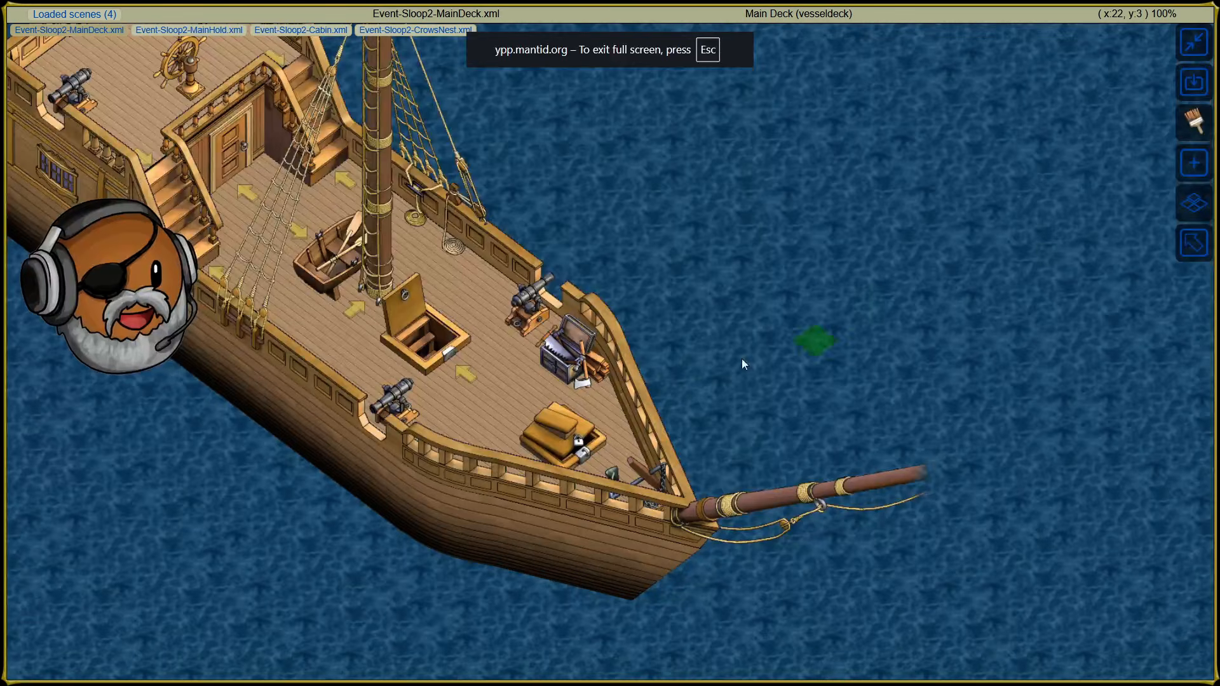
left_click_drag(566, 218, 674, 344)
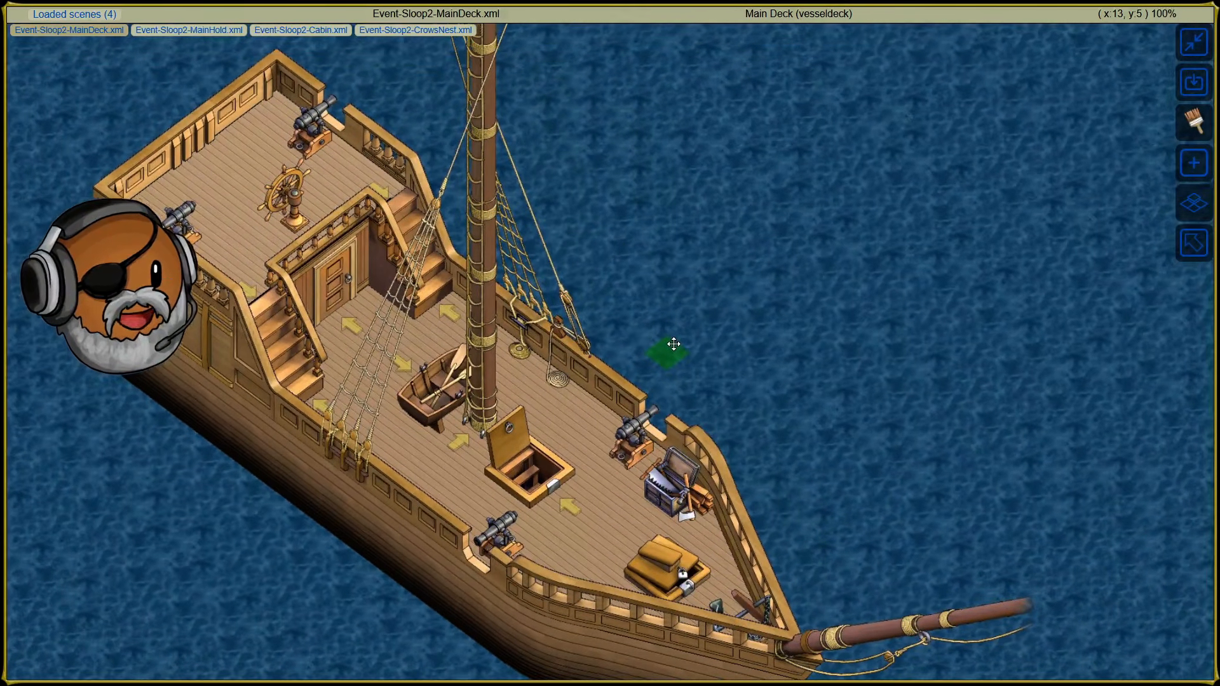
Step: View the sloop's main hold, cabin and crow's nest scenes in turn, and return to the main deck scene
left_click(74, 15)
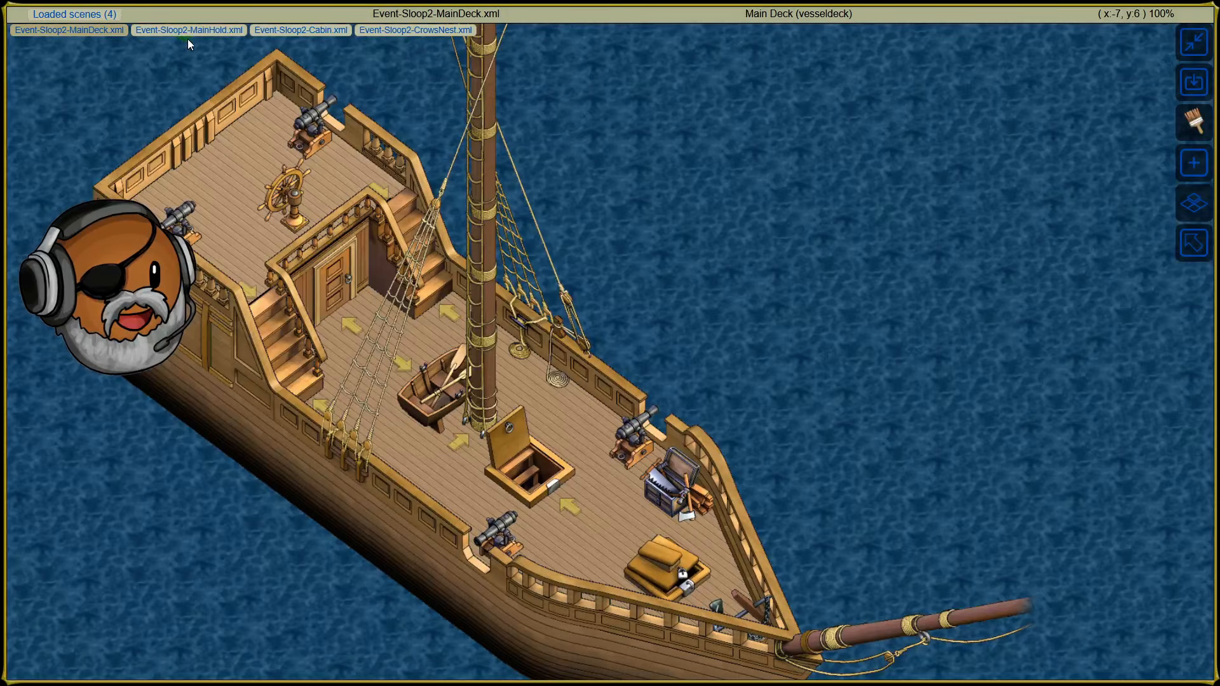
left_click(188, 35)
left_click(277, 36)
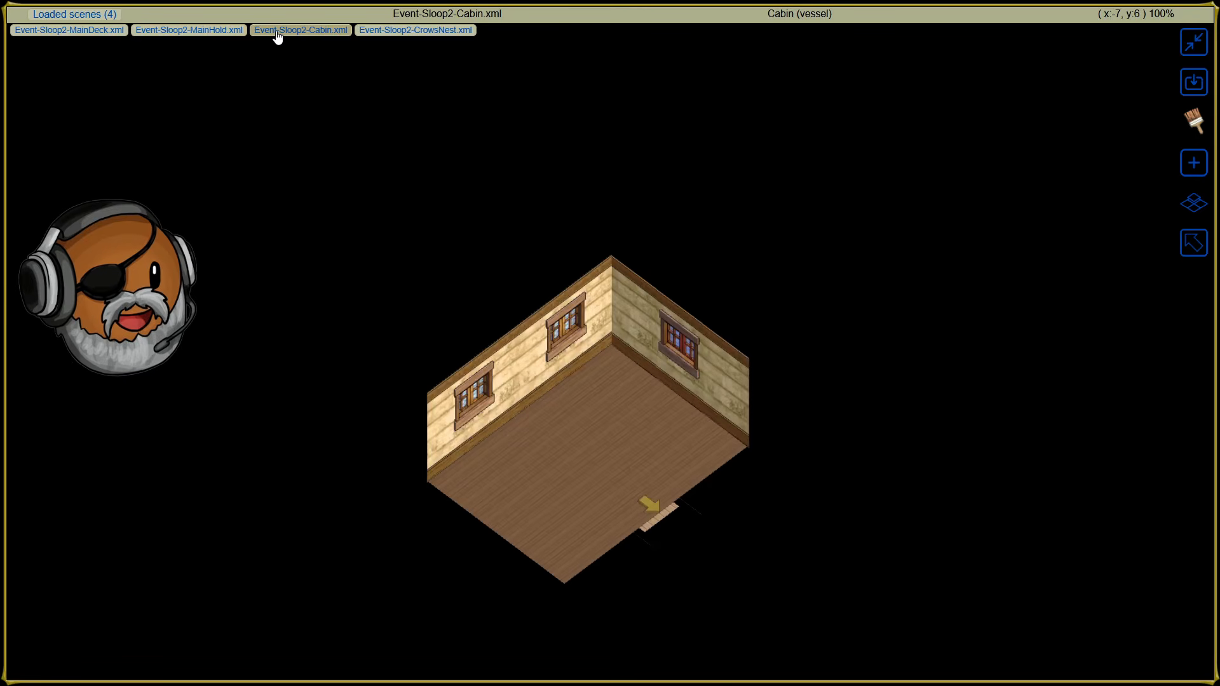
left_click(383, 35)
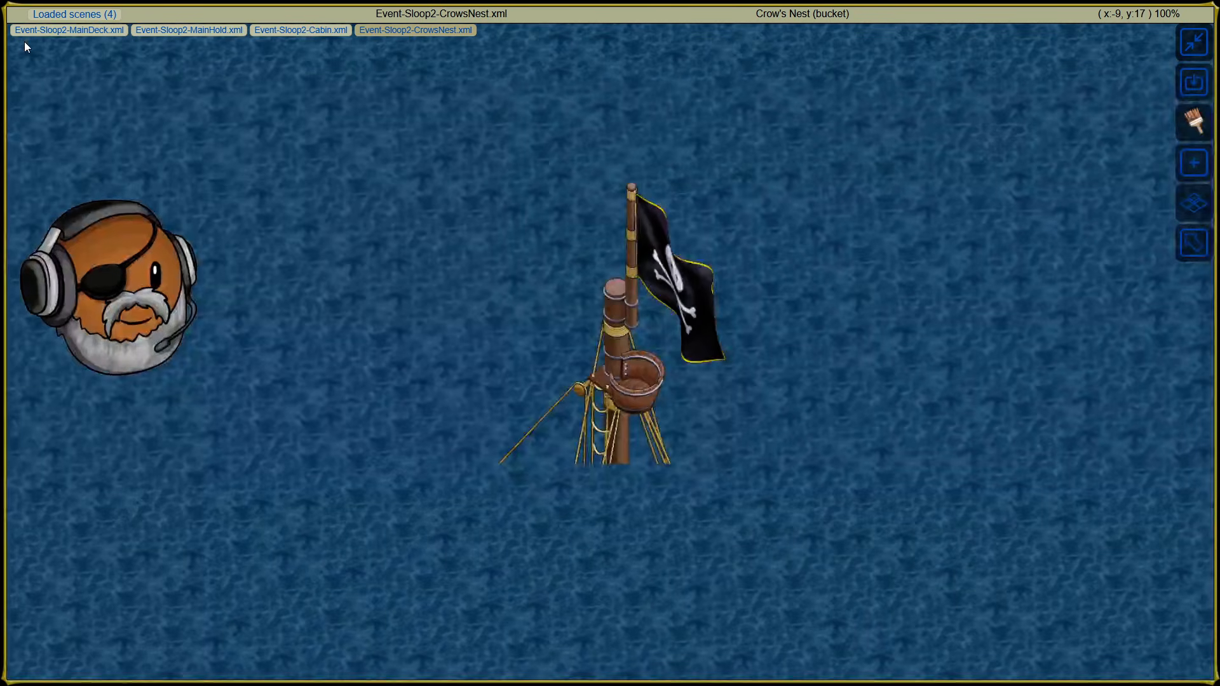
left_click(48, 32)
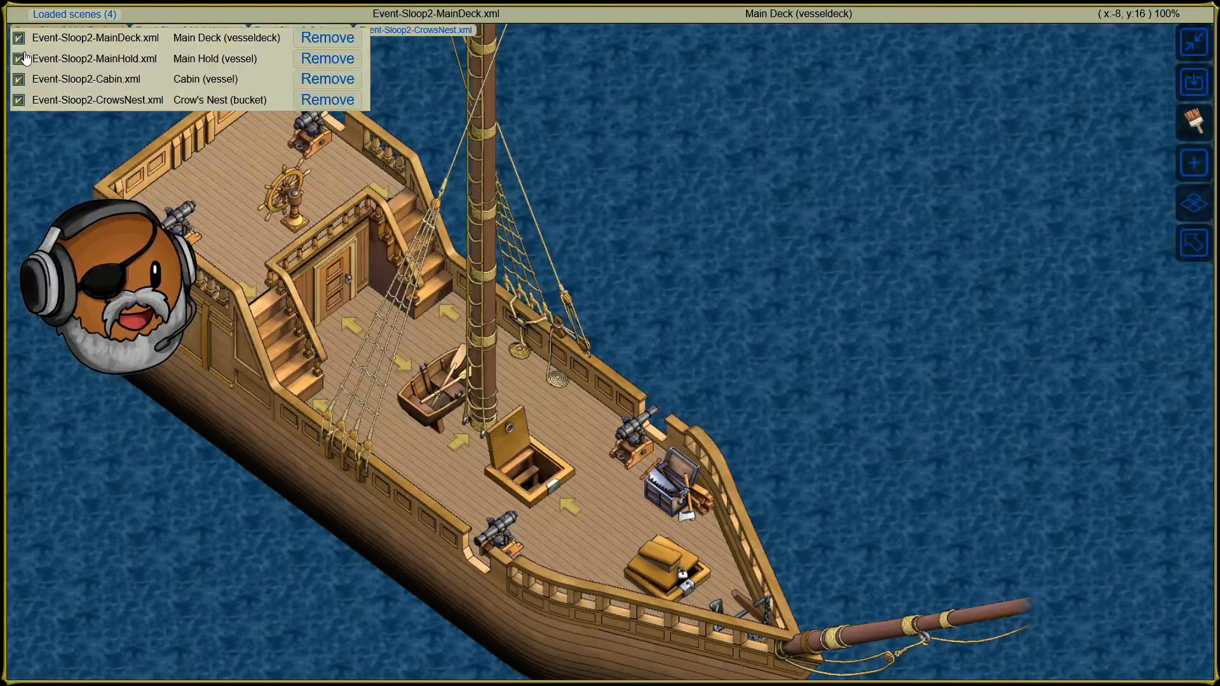
Step: Hide the Event-Sloop2 MainHold, Cabin and CrowsNest scenes in the list of loaded scenes
left_click(23, 57)
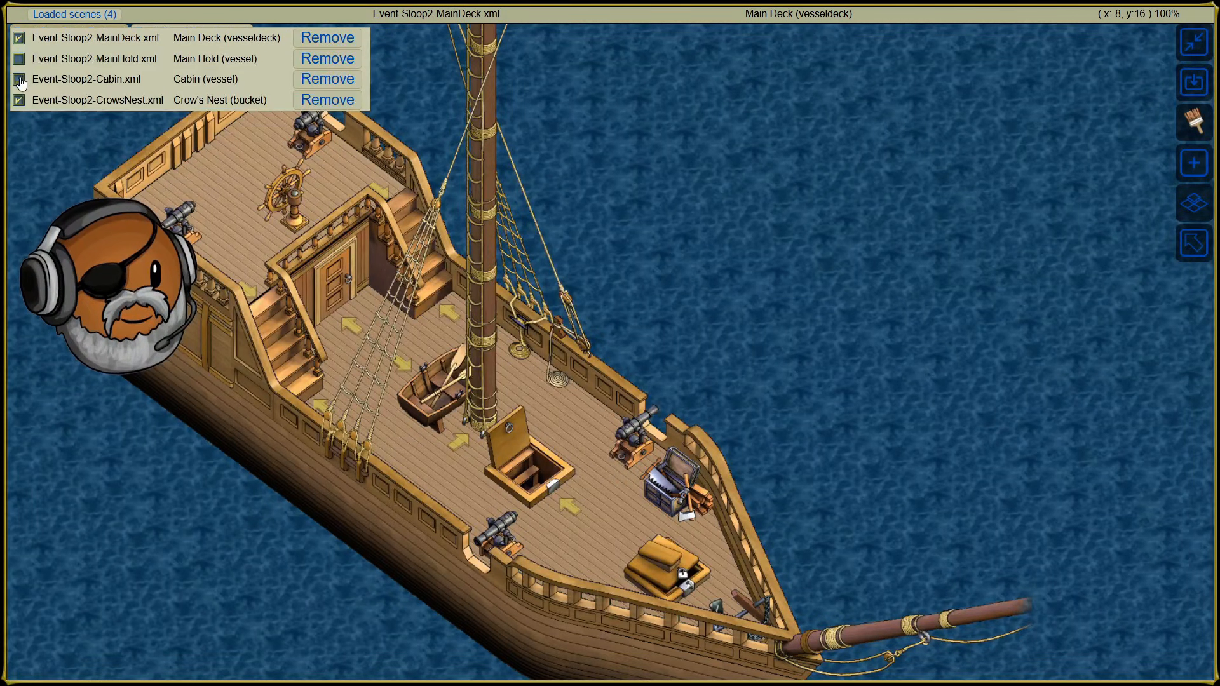
left_click(20, 80)
left_click(18, 100)
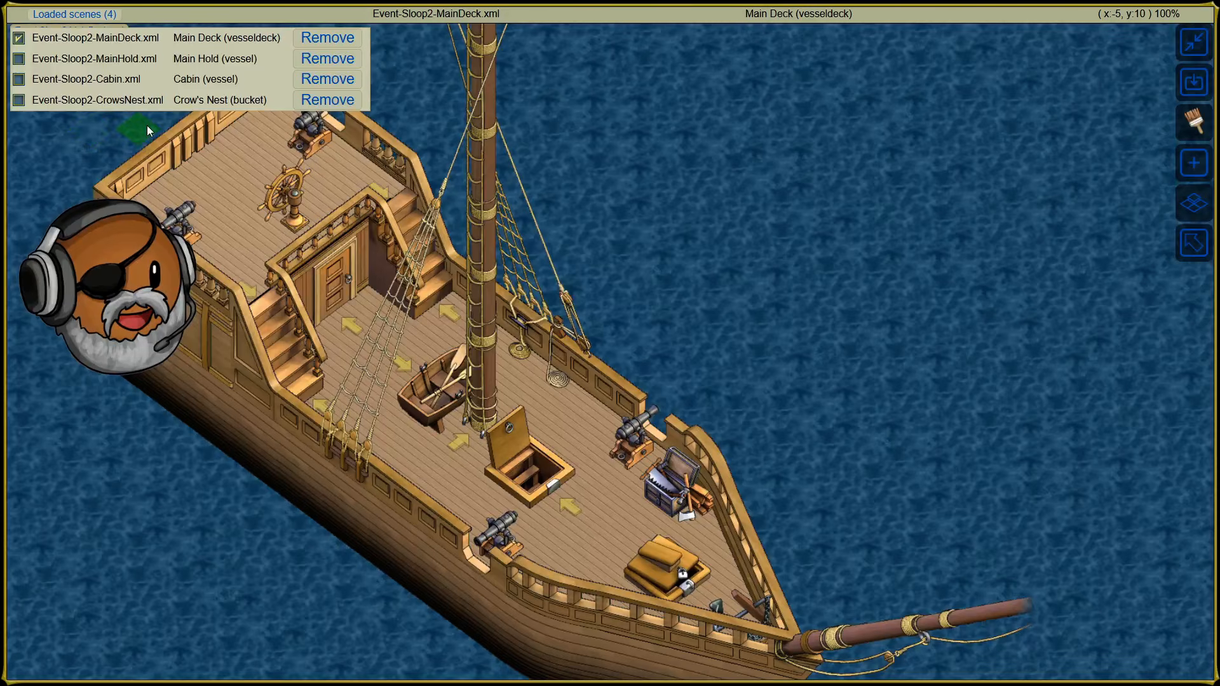
Step: Remove Event-Sloop2-CrowsNest.xml from the loaded scenes and make the MainHold and Cabin scenes visible again
left_click(325, 102)
left_click(18, 58)
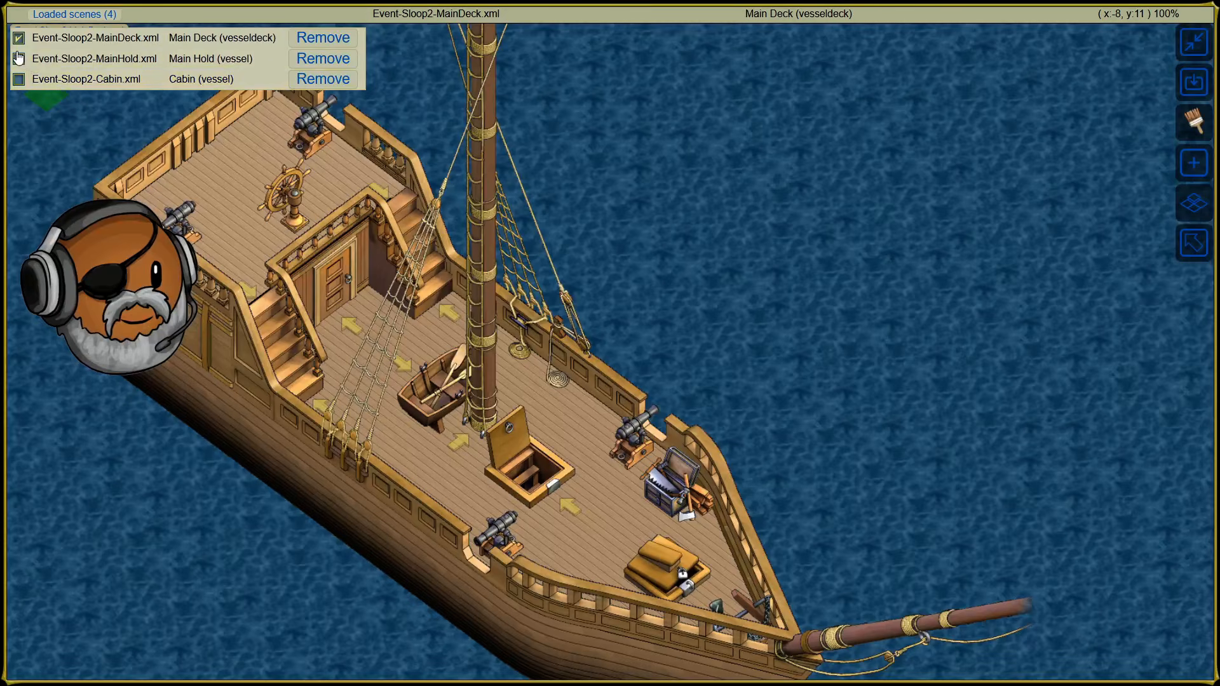
left_click(18, 79)
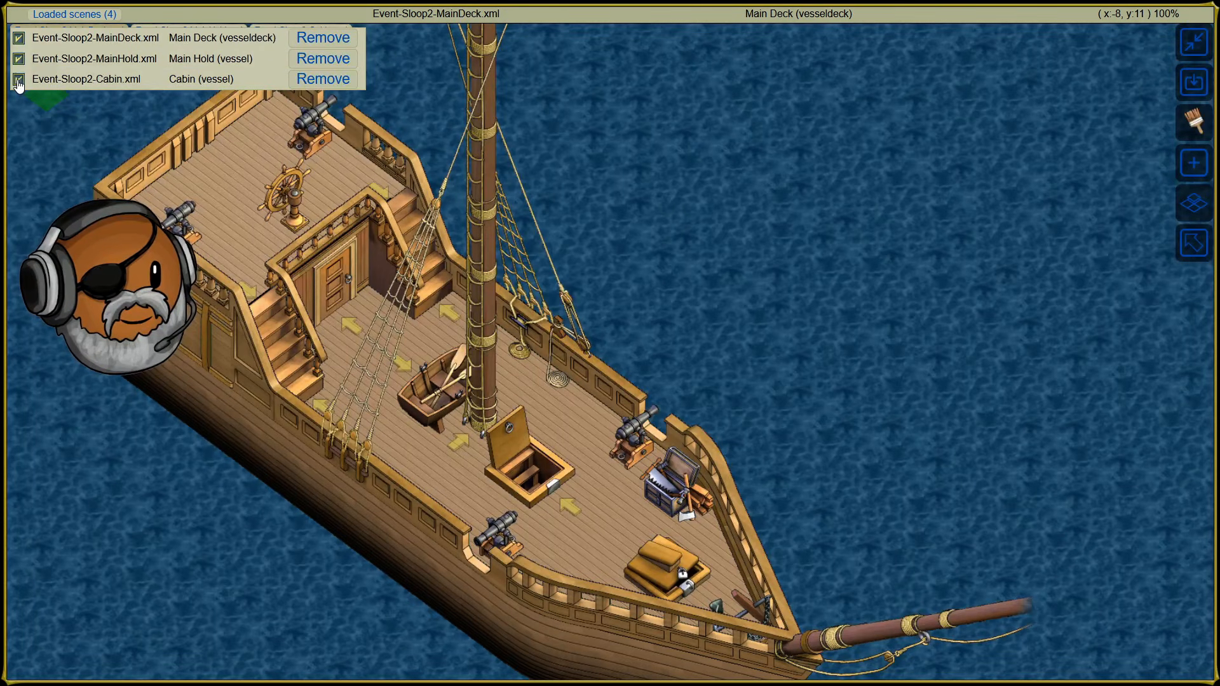
left_click(70, 19)
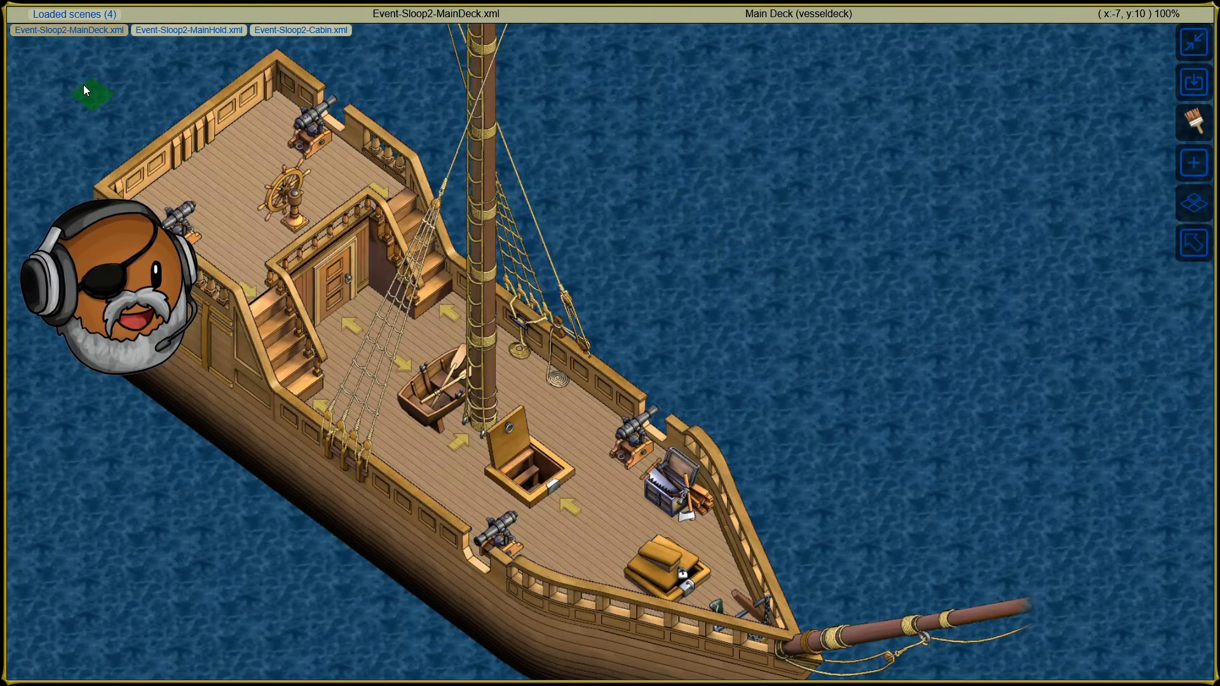
Step: Start exporting the main deck scene, look through the XML files on the Desktop, and cancel the save
left_click(1192, 93)
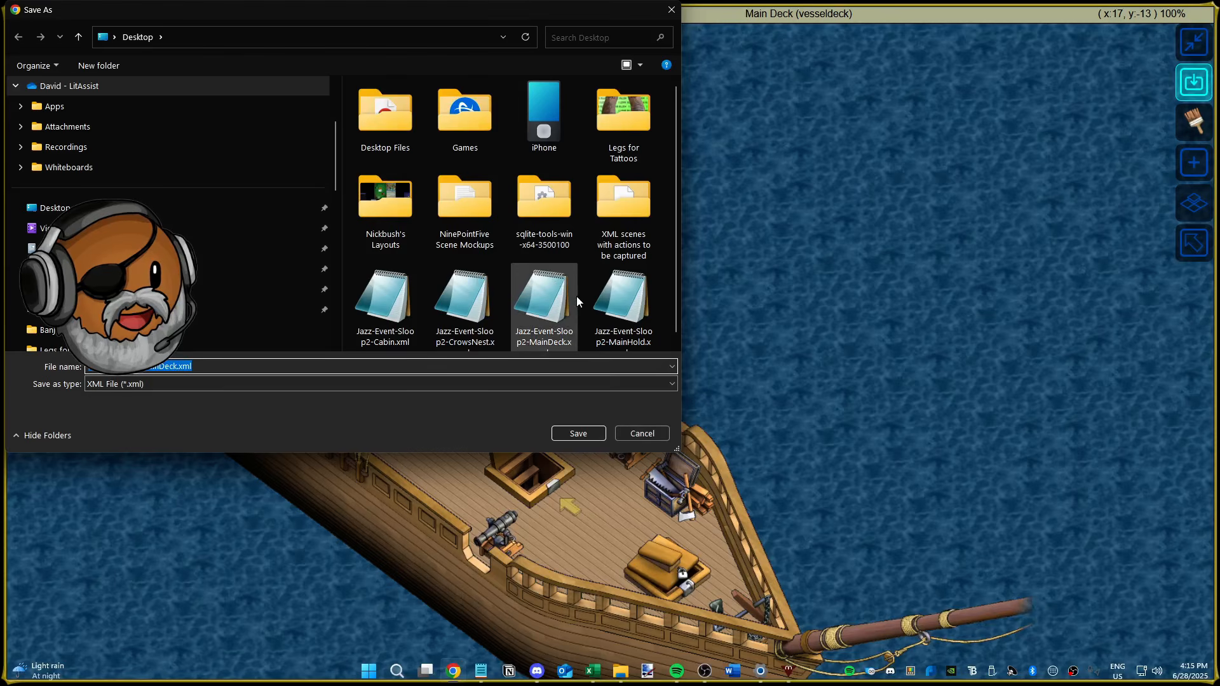
scroll(577, 296, "down", 1)
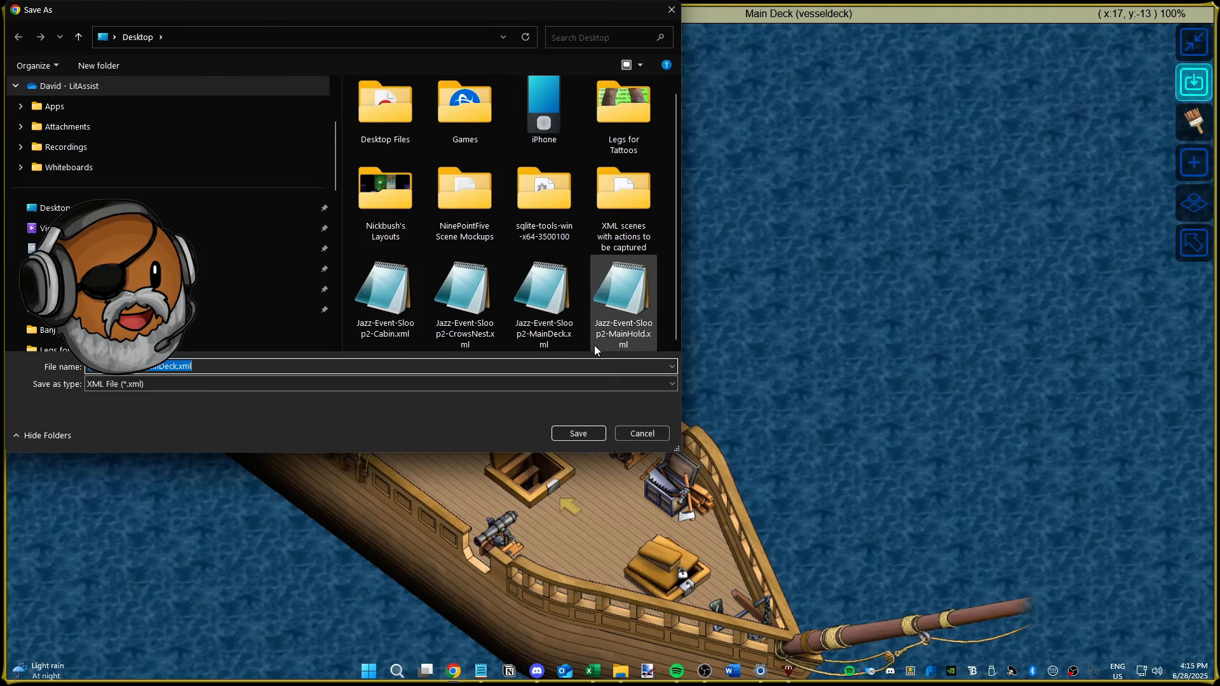
left_click(641, 434)
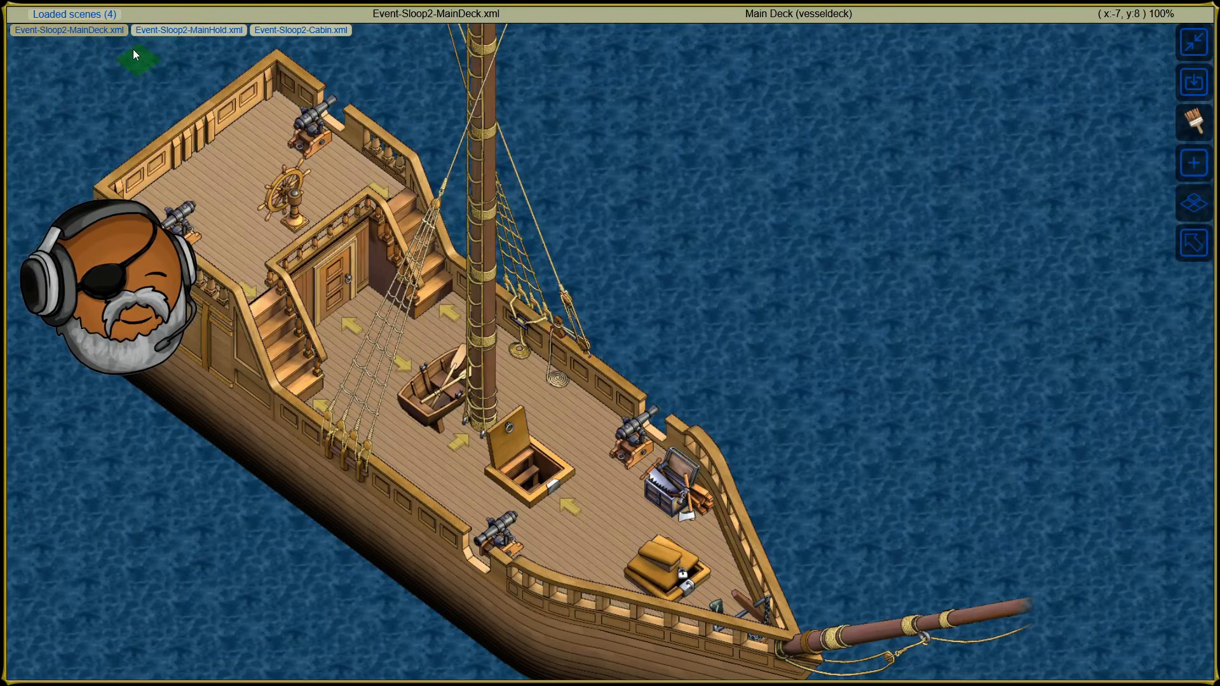
Step: Exit full screen and load Jazz-Event-Sloop2-CrowsNest.xml from the desktop into the scene viewer, restoring the maximized browser window
left_click(101, 16)
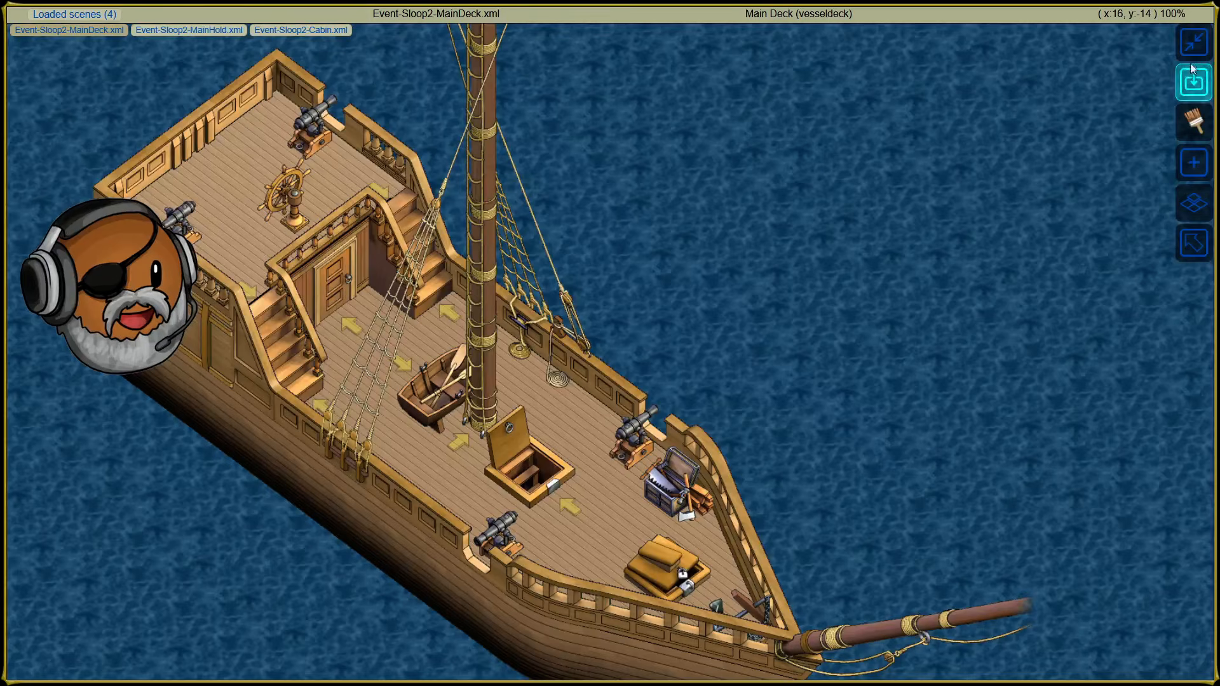
left_click(1194, 42)
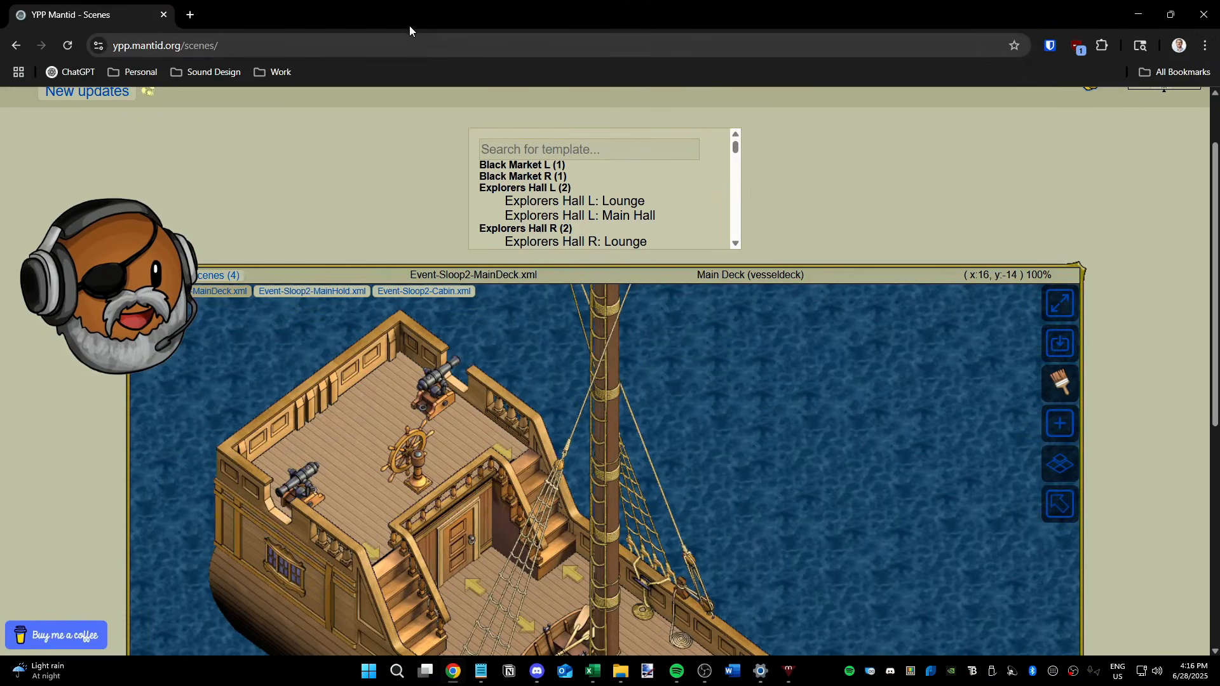
left_click_drag(332, 19, 541, 70)
left_click(147, 582)
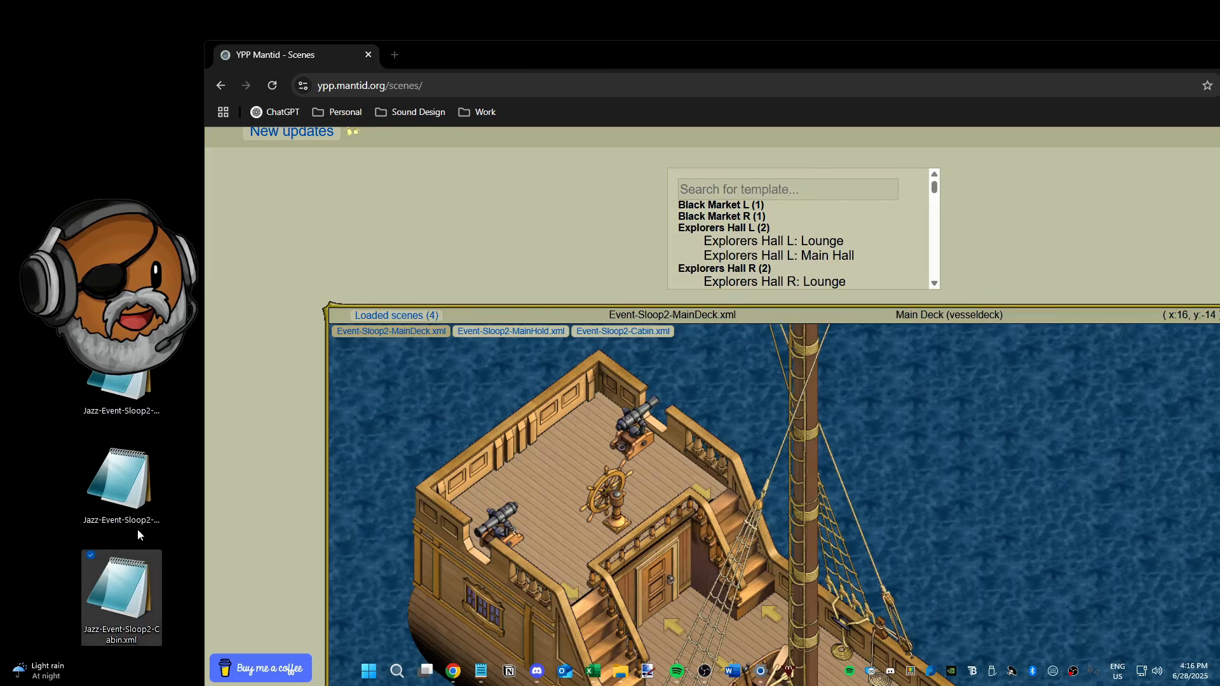
left_click(133, 491)
left_click(124, 395)
left_click(180, 402)
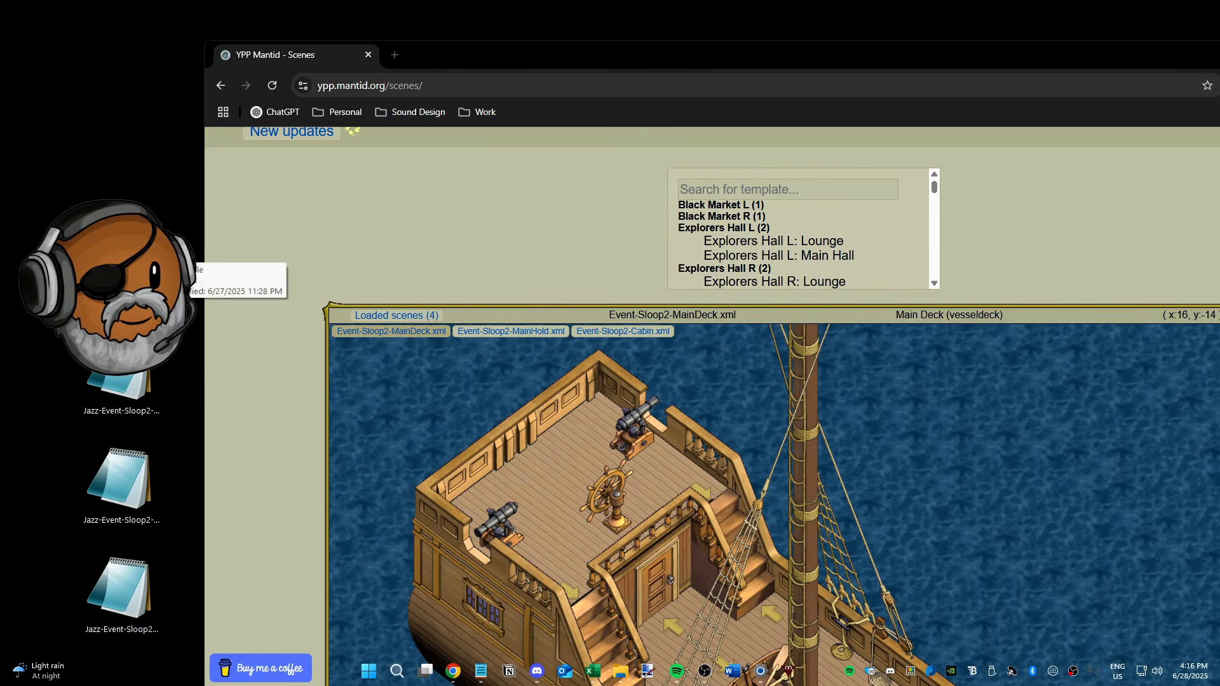
left_click_drag(140, 279, 434, 379)
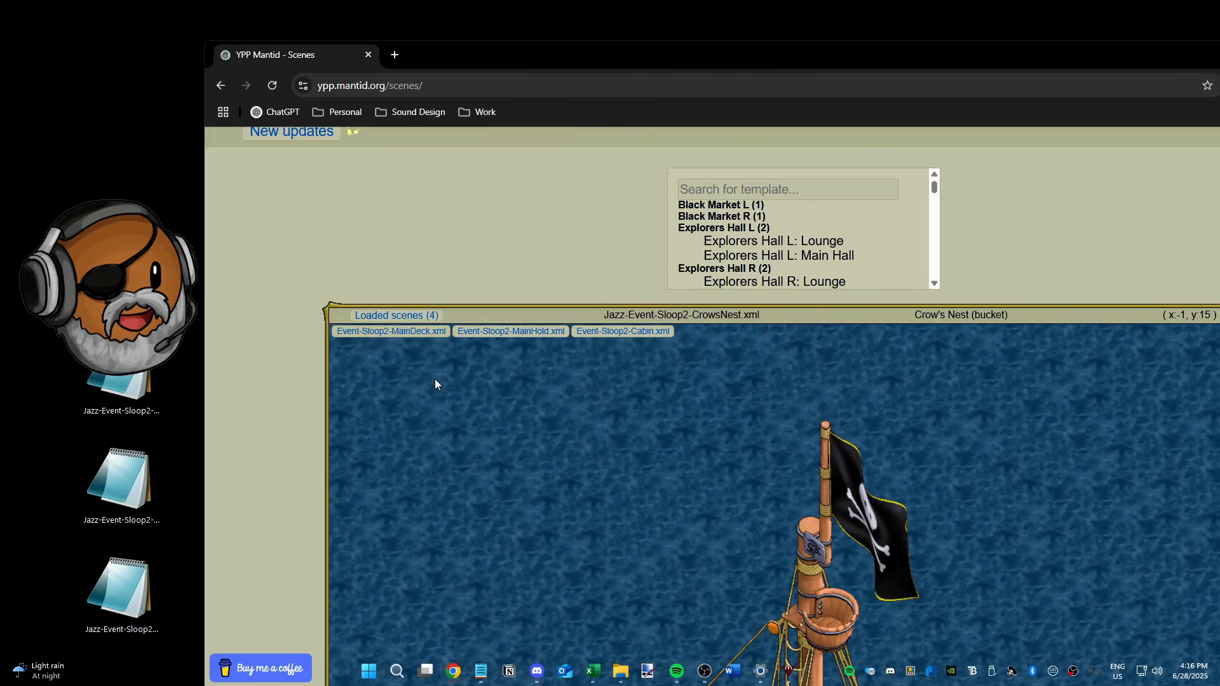
left_click_drag(746, 57, 470, 58)
left_click(1108, 68)
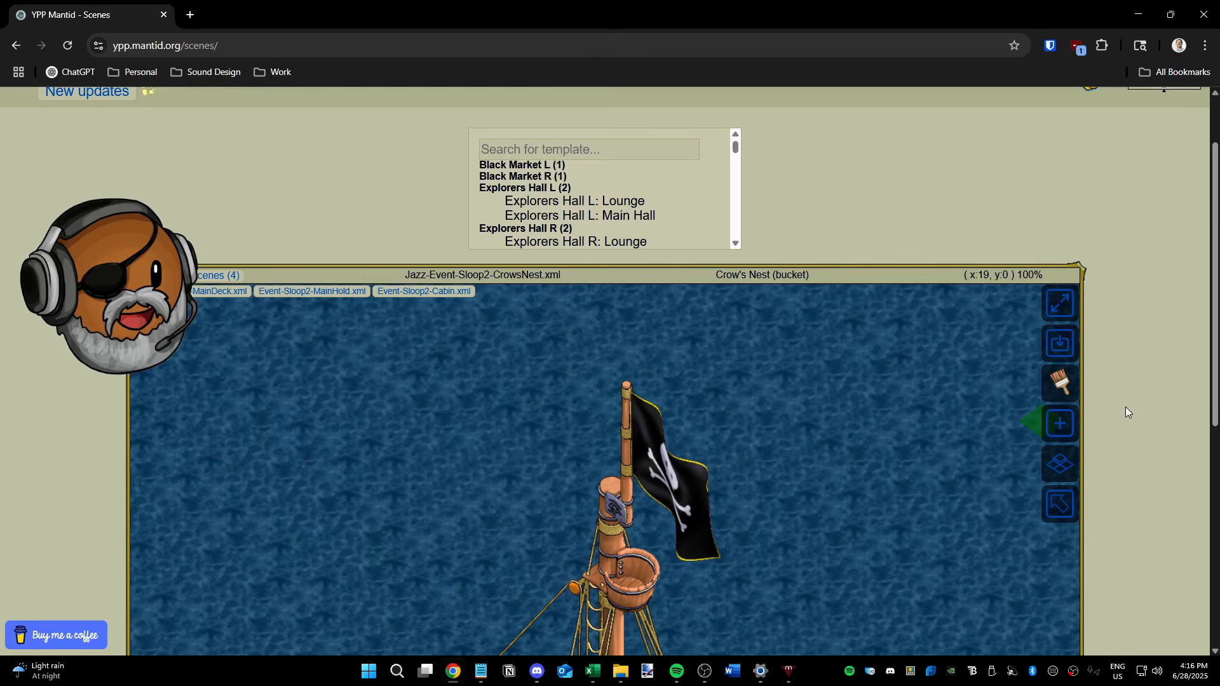
Step: Switch to the Event-Sloop2-MainDeck.xml scene from the loaded scenes list and show it in full screen
scroll(1130, 405, "down", 2)
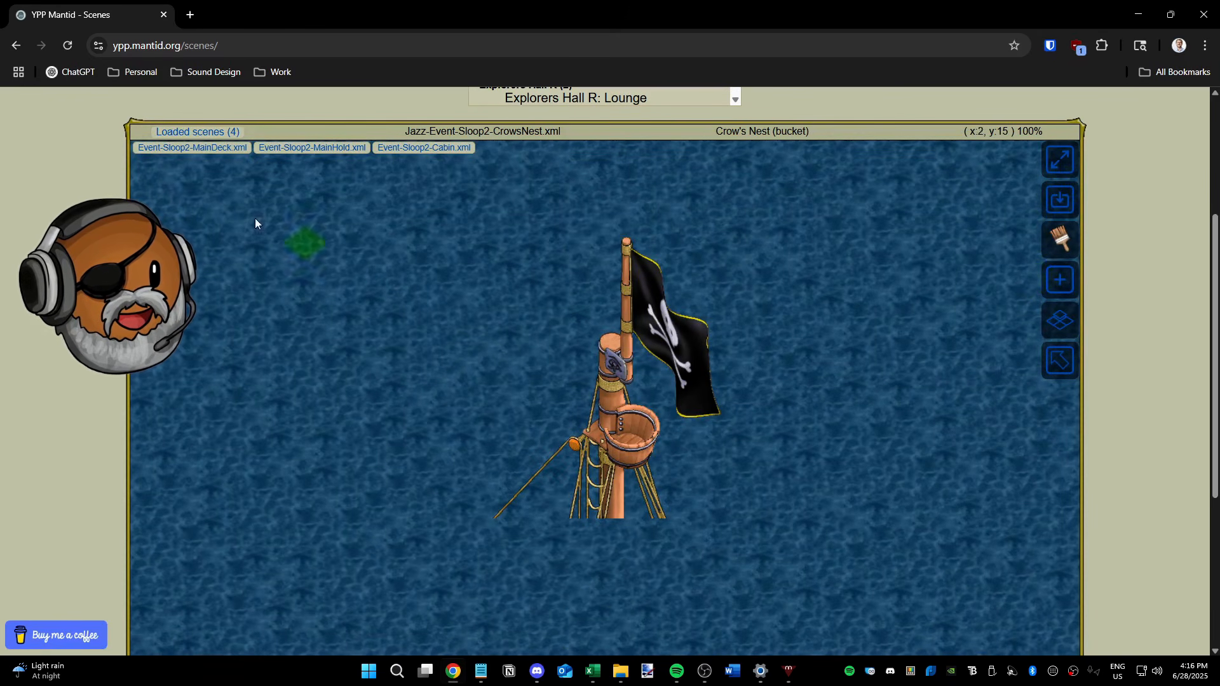
left_click(155, 129)
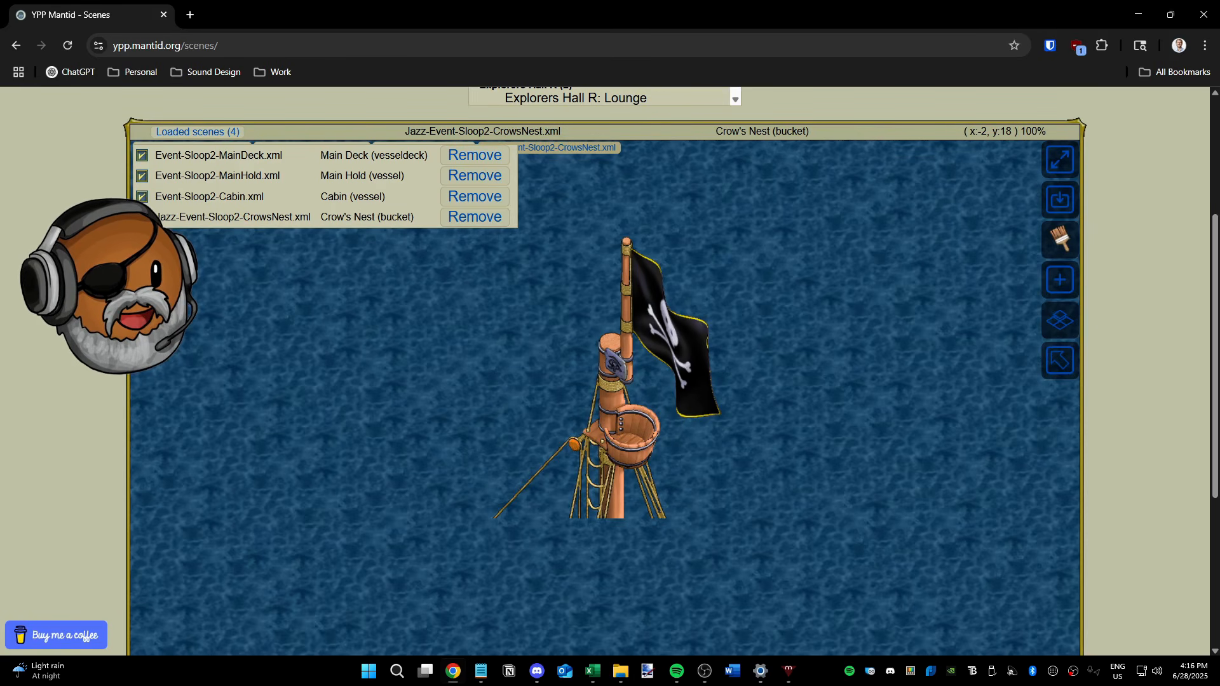
left_click(238, 200)
left_click(245, 221)
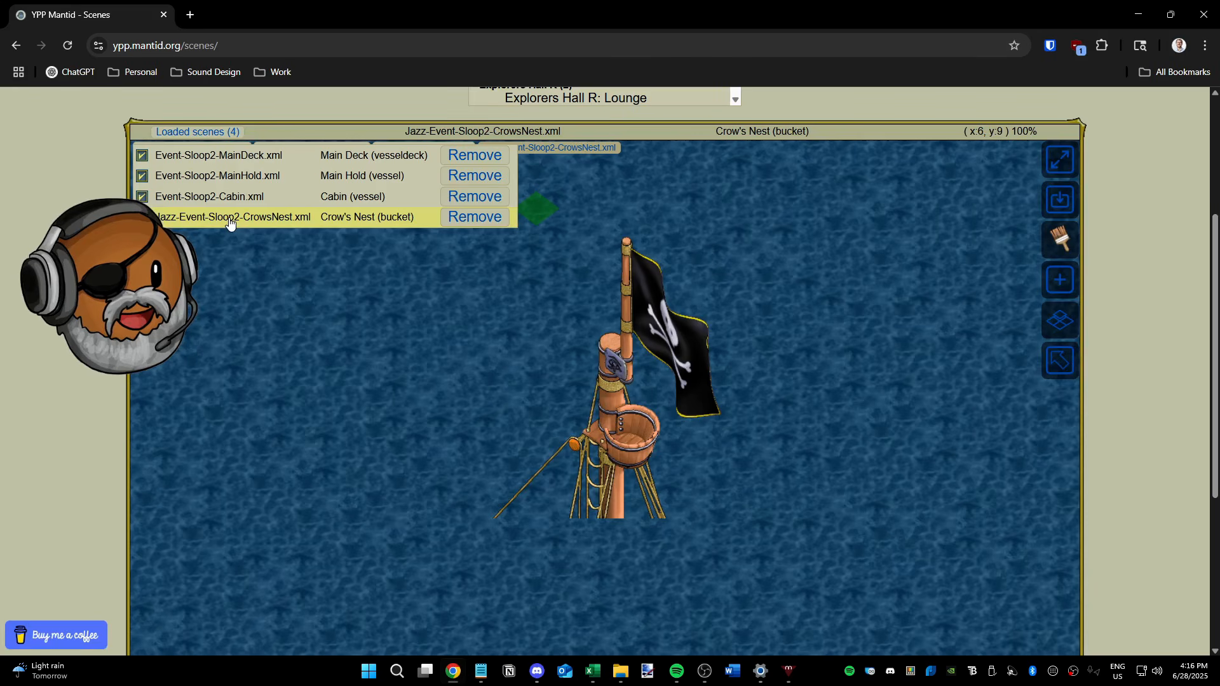
left_click(277, 167)
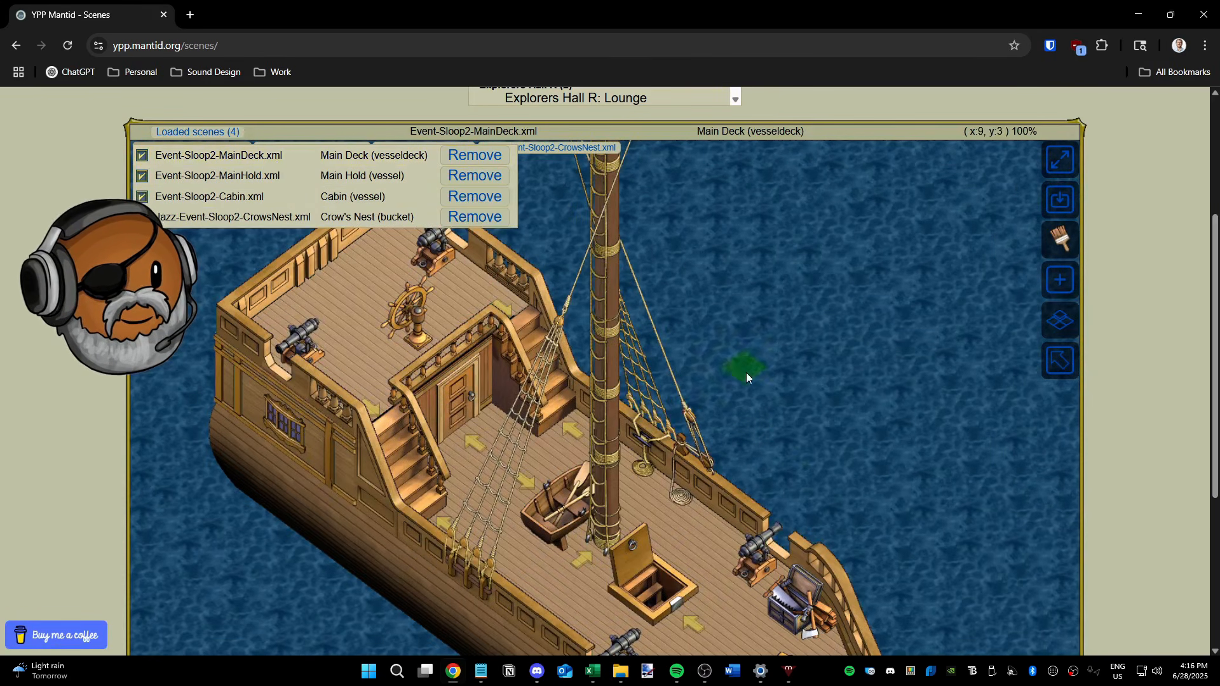
left_click(224, 134)
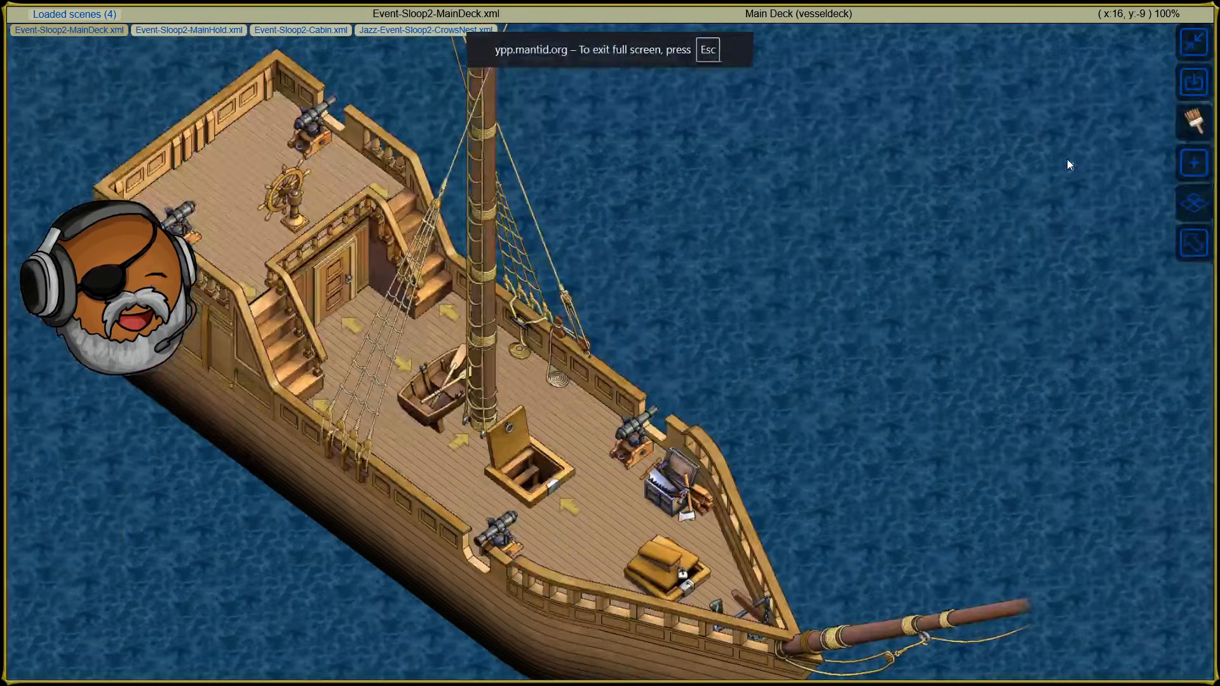
left_click(1067, 162)
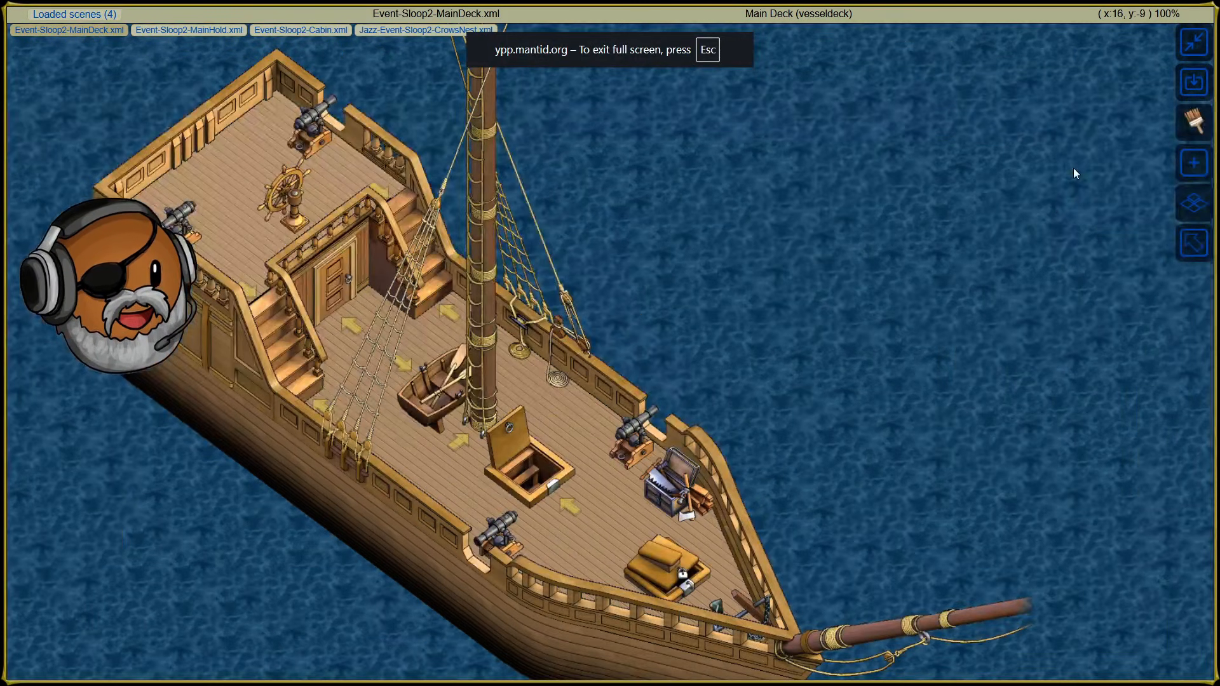
Step: Open the default colour settings and inspect the individual colour options of the rigging netting and a solid rail
left_click(1193, 124)
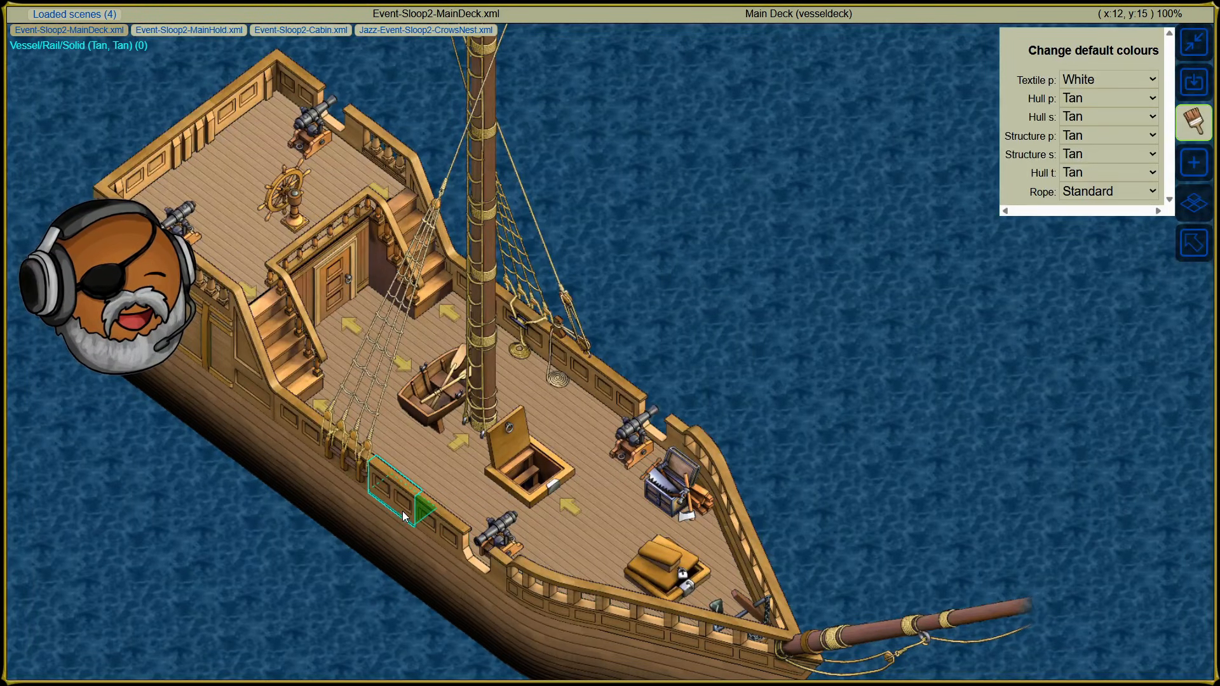
left_click(353, 464)
left_click(201, 131)
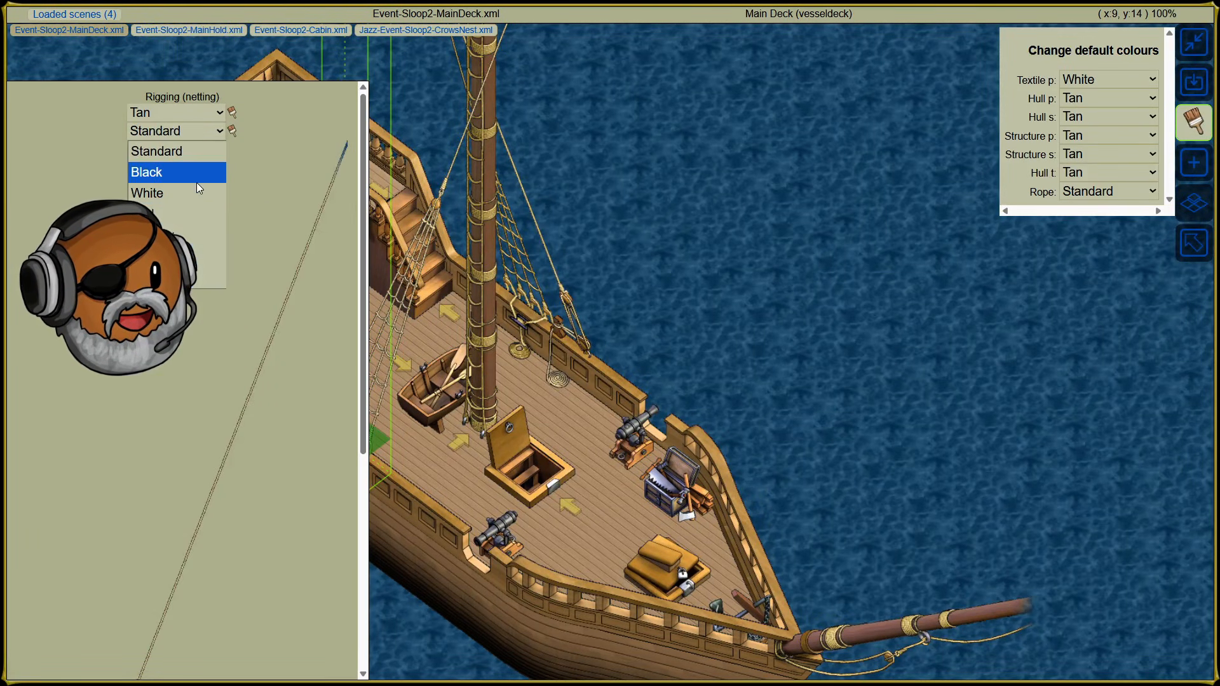
scroll(248, 402, "down", 6)
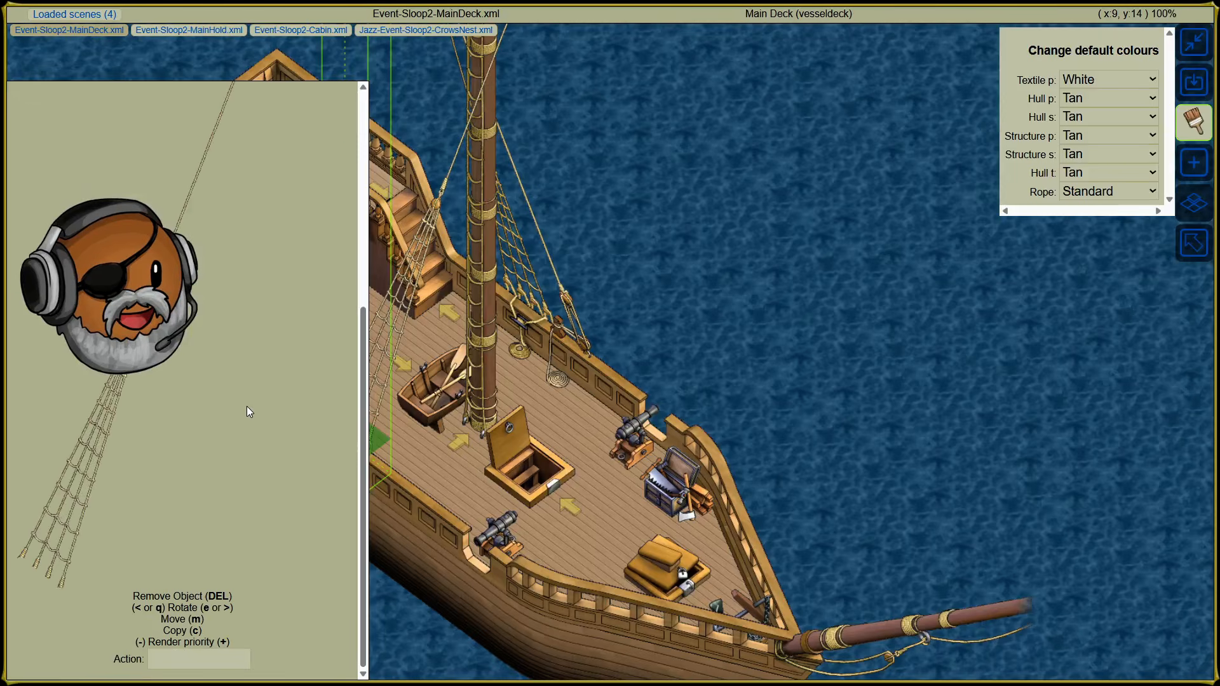
left_click(602, 397)
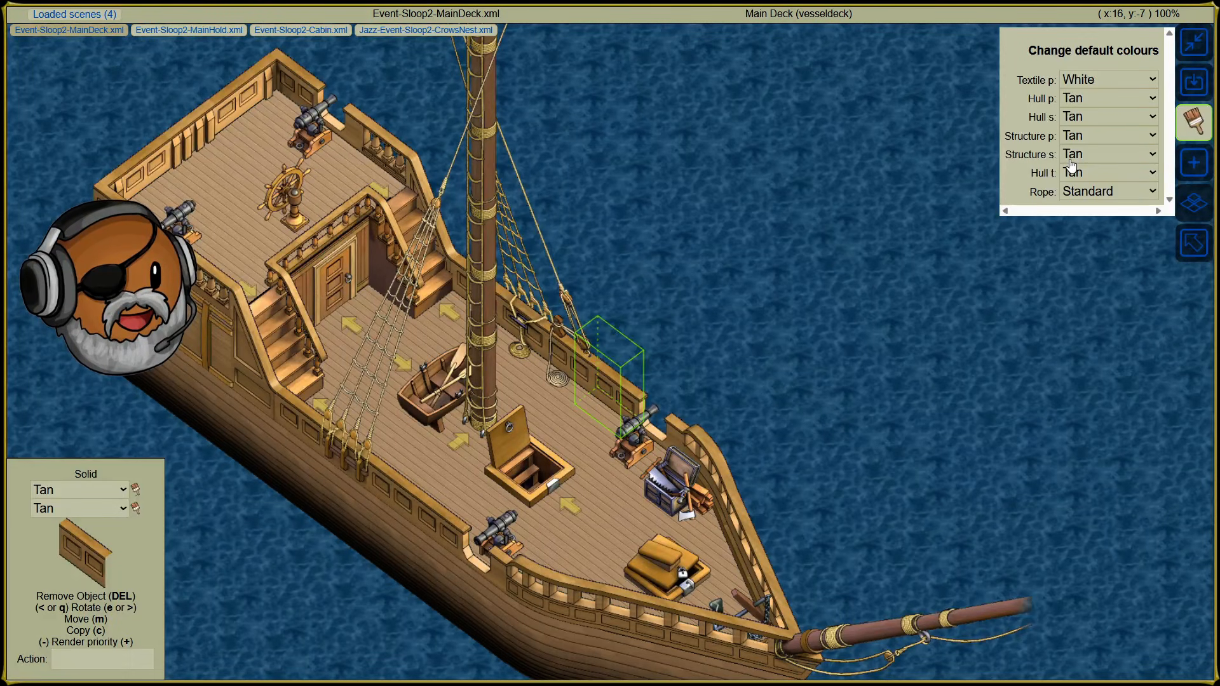
Step: Recolour the Aft galley piece at the stern with Gold as its first colour and Orange as its second
left_click(122, 282)
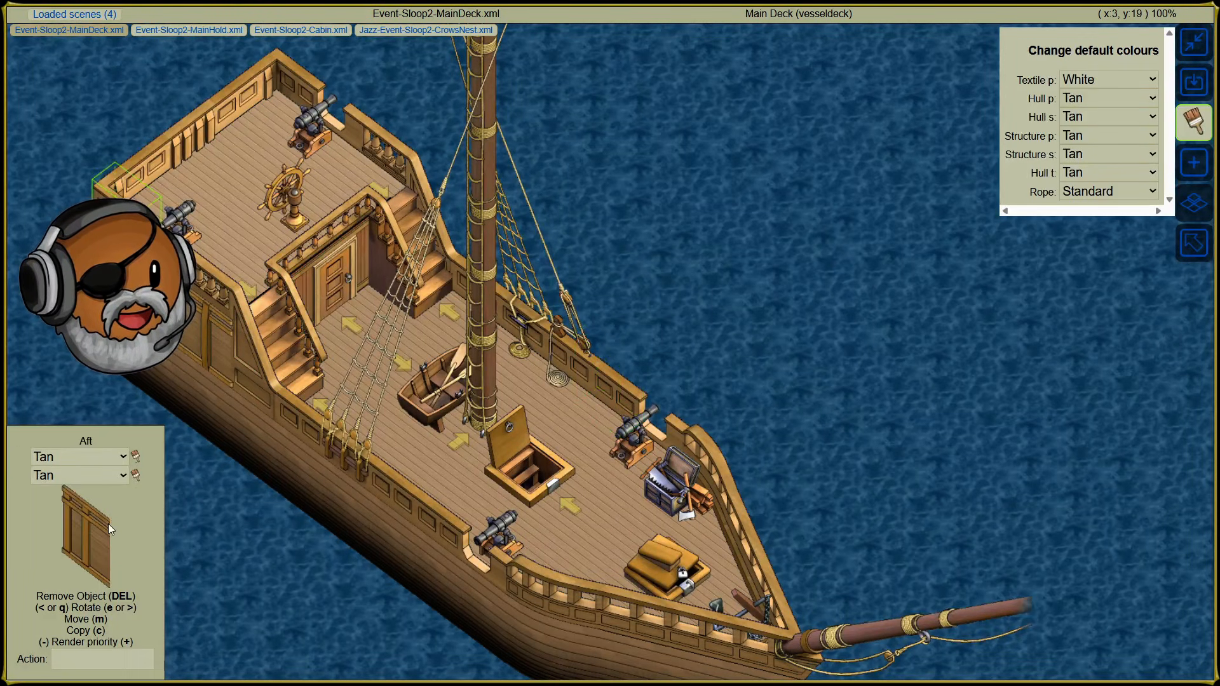
left_click(66, 459)
left_click(51, 395)
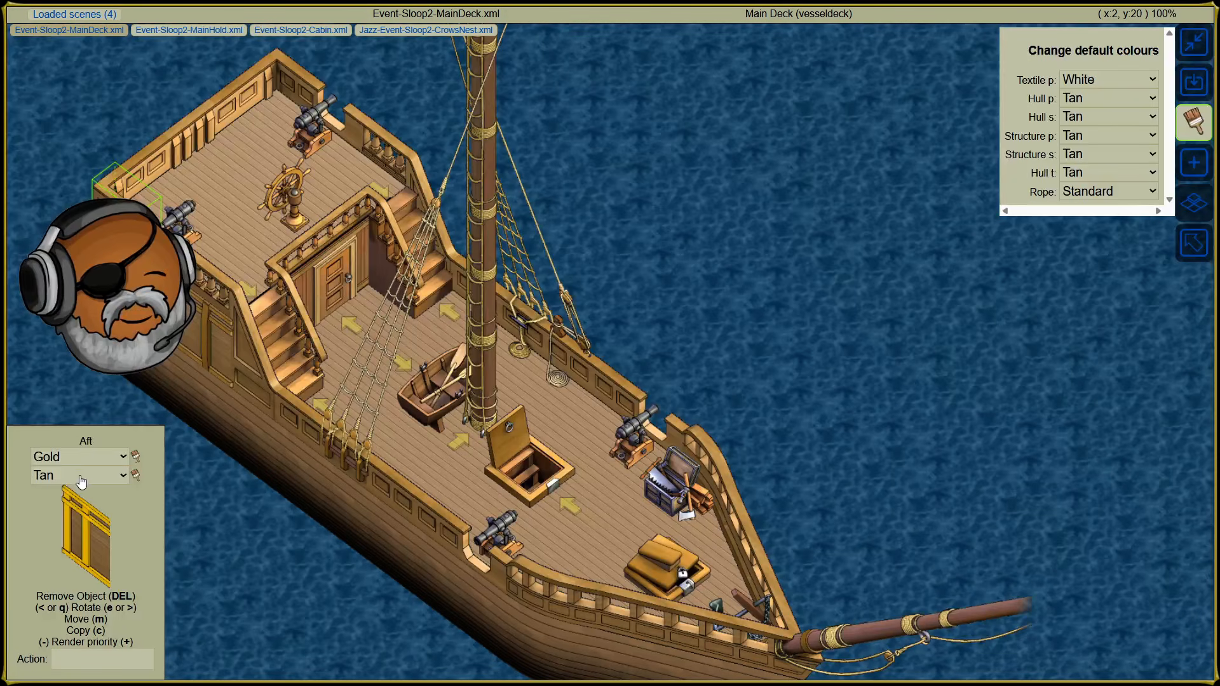
left_click(72, 456)
left_click(51, 350)
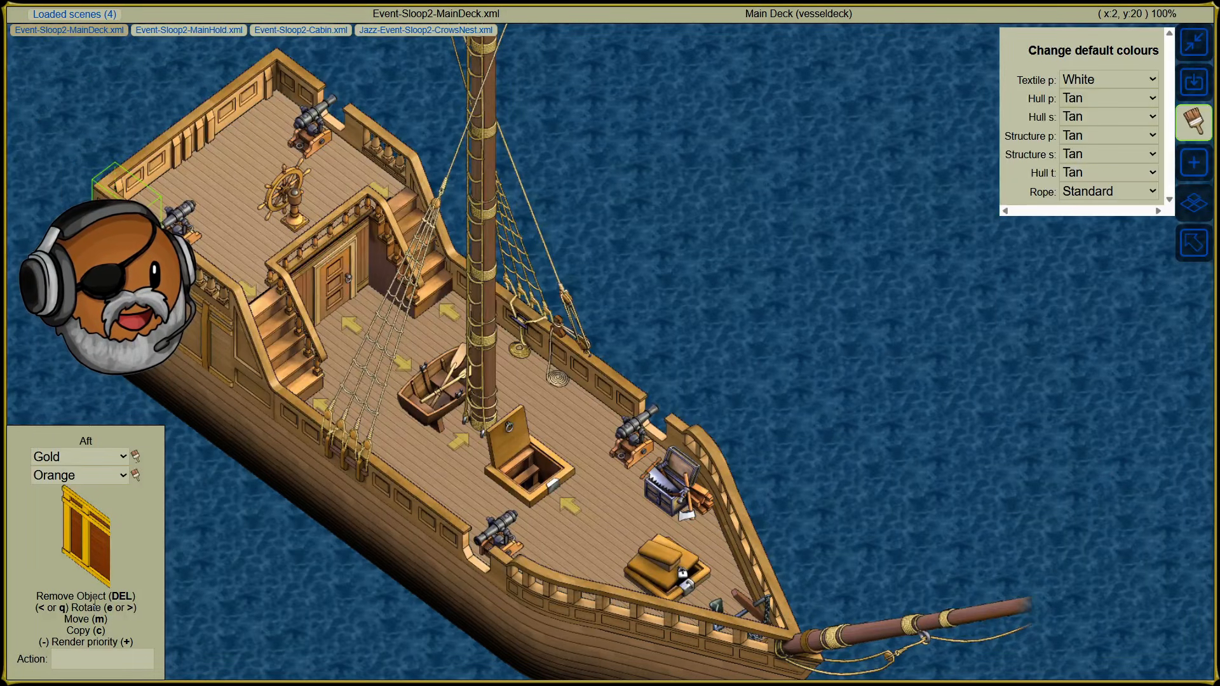
Step: Recolour the Straight galley piece on the ship's side with Gold as its first colour and Orange as its second
left_click(180, 349)
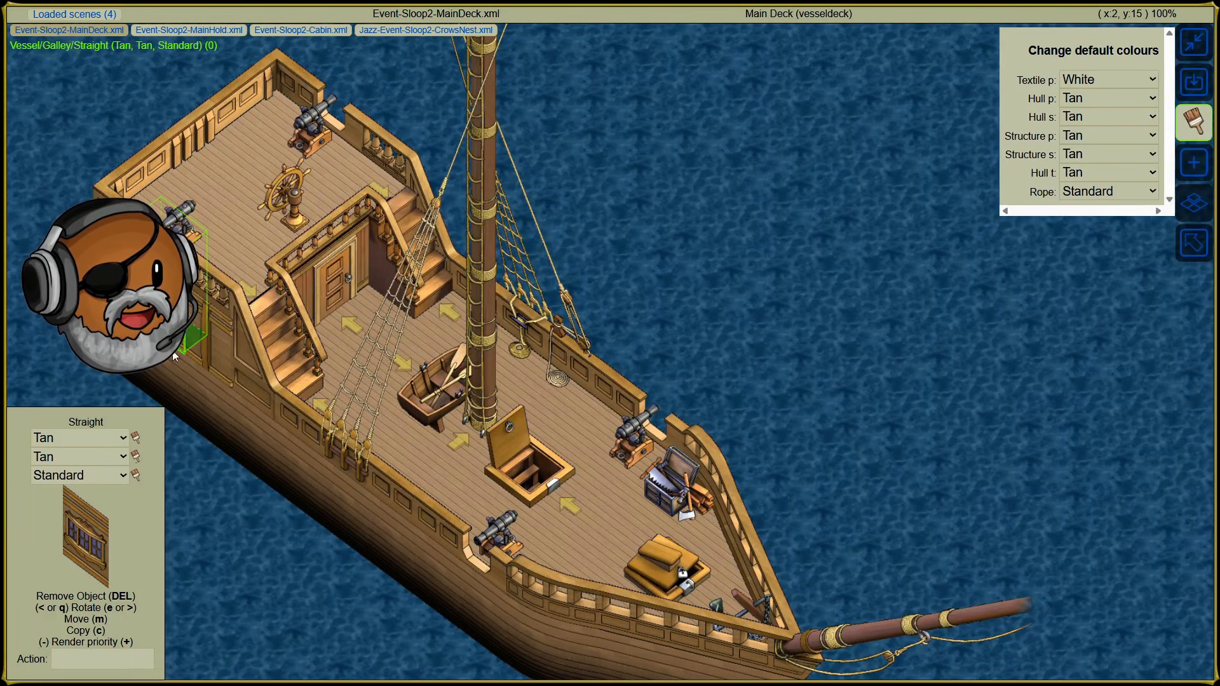
left_click(76, 438)
left_click(59, 374)
left_click(63, 456)
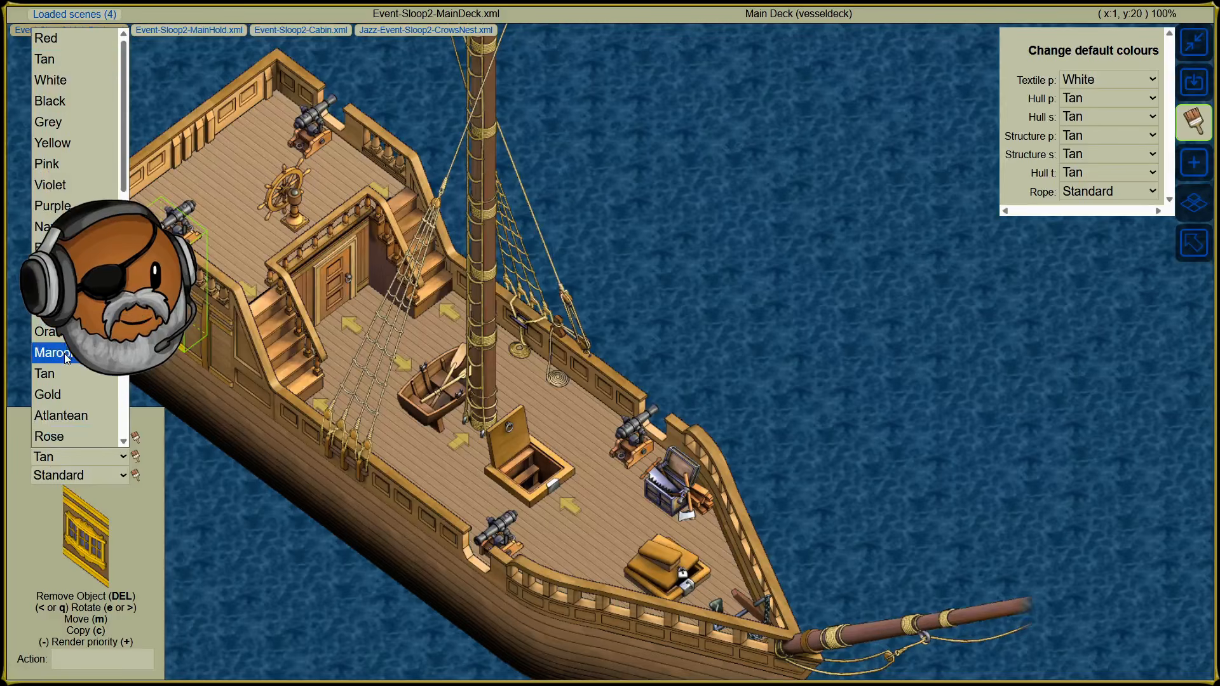
left_click(50, 331)
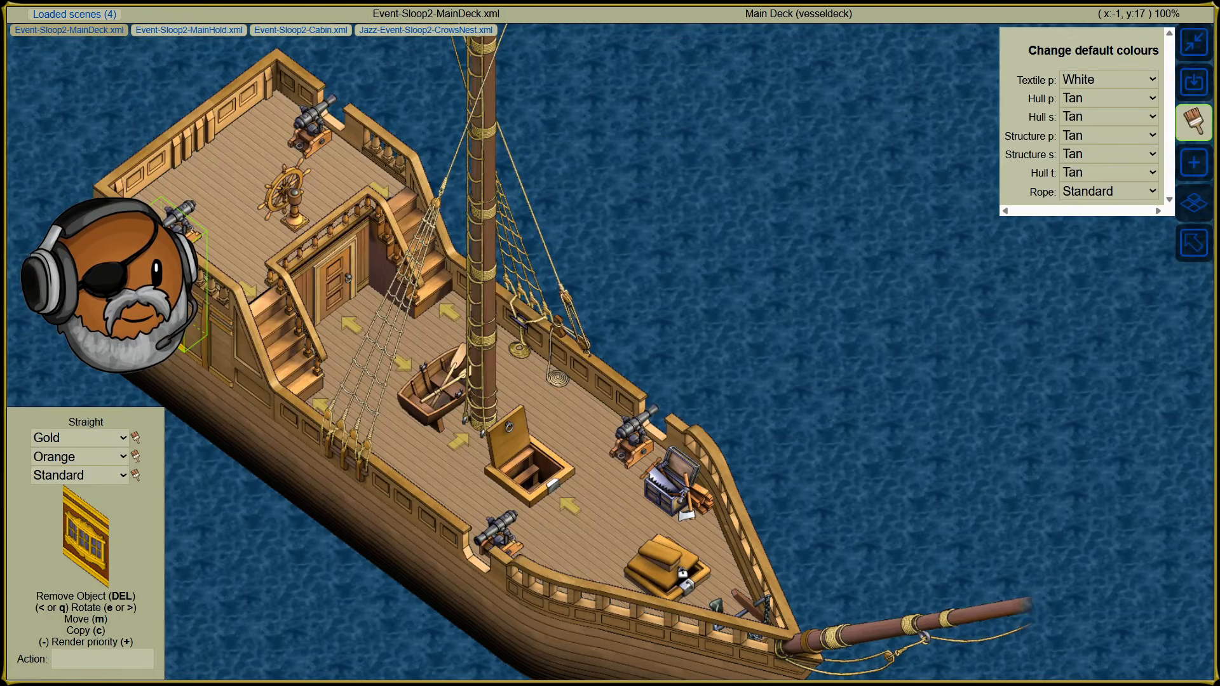
Step: Set the default Structure p colour to Green and both the Hull p and Hull s colours to Grey
left_click(1070, 136)
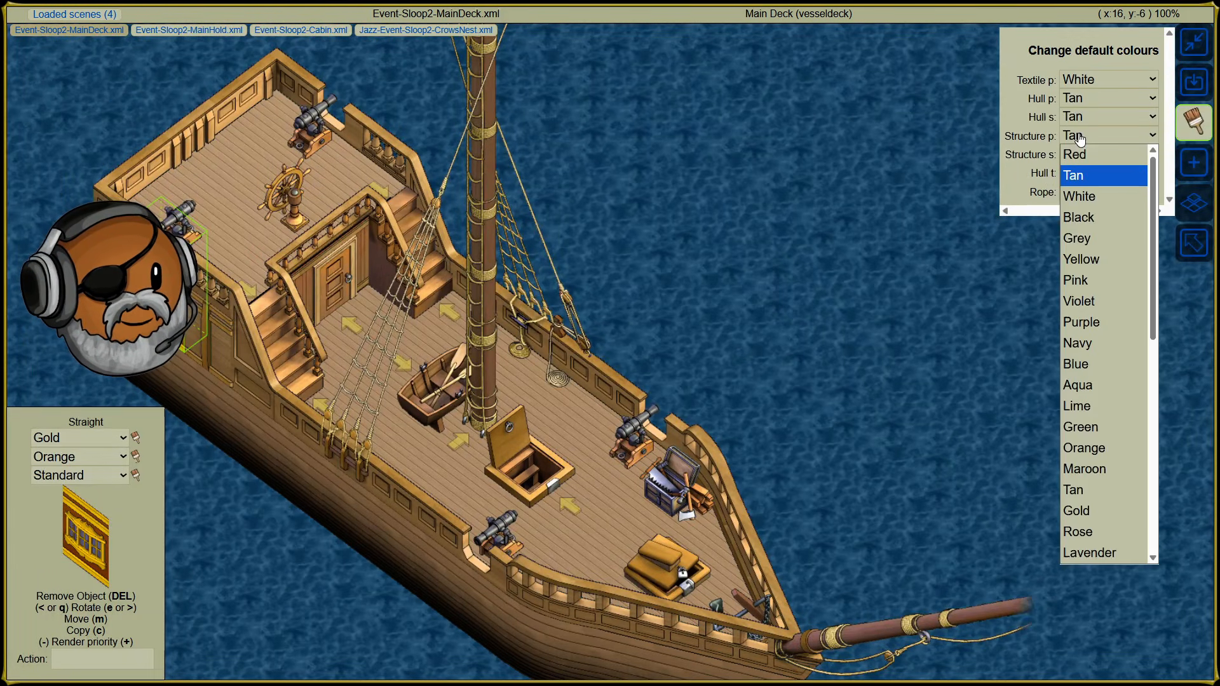
left_click(1081, 430)
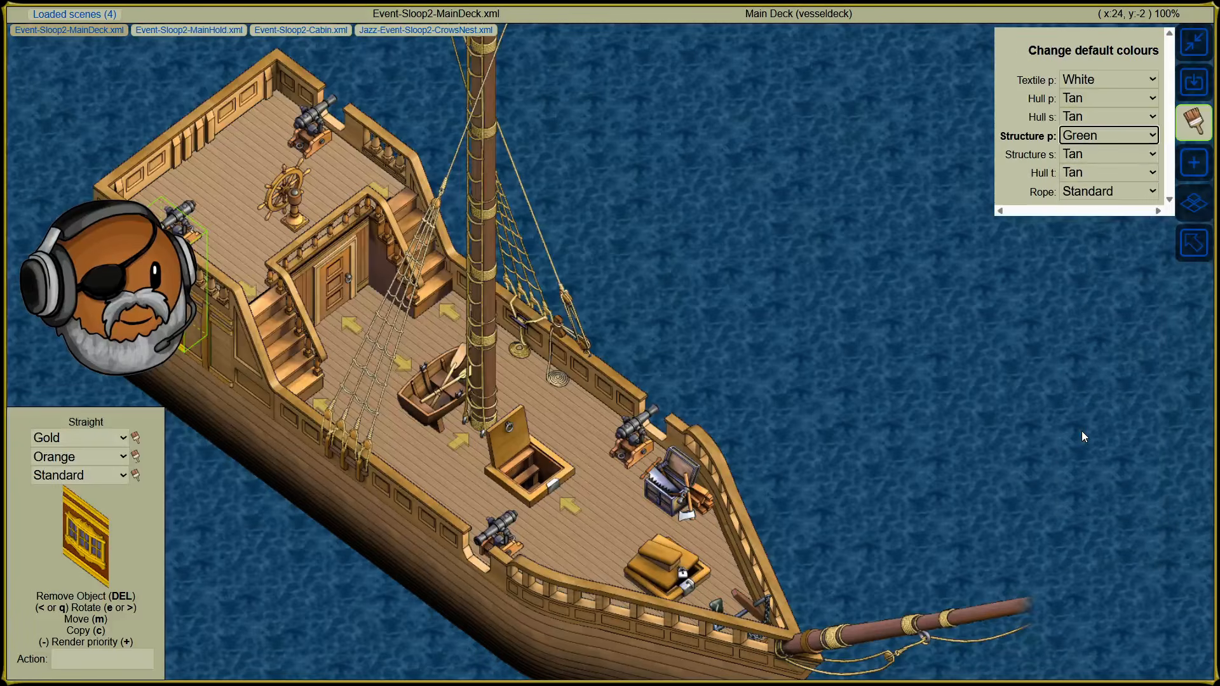
left_click(1077, 98)
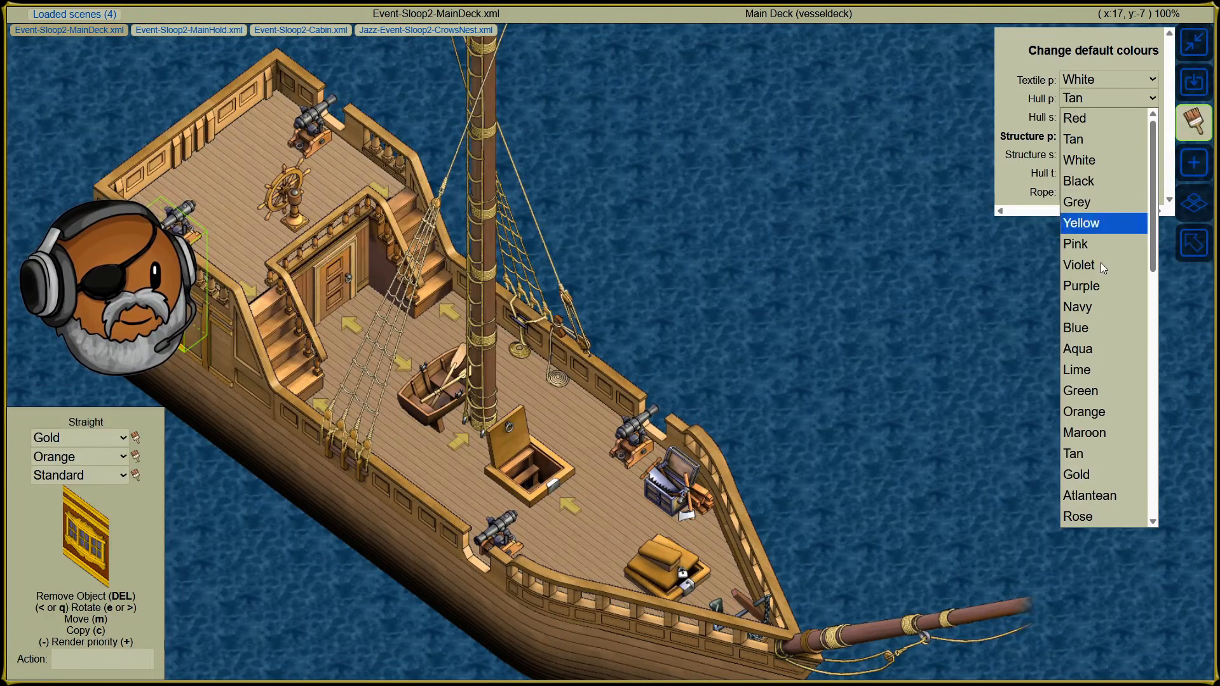
left_click(1082, 204)
left_click(1093, 116)
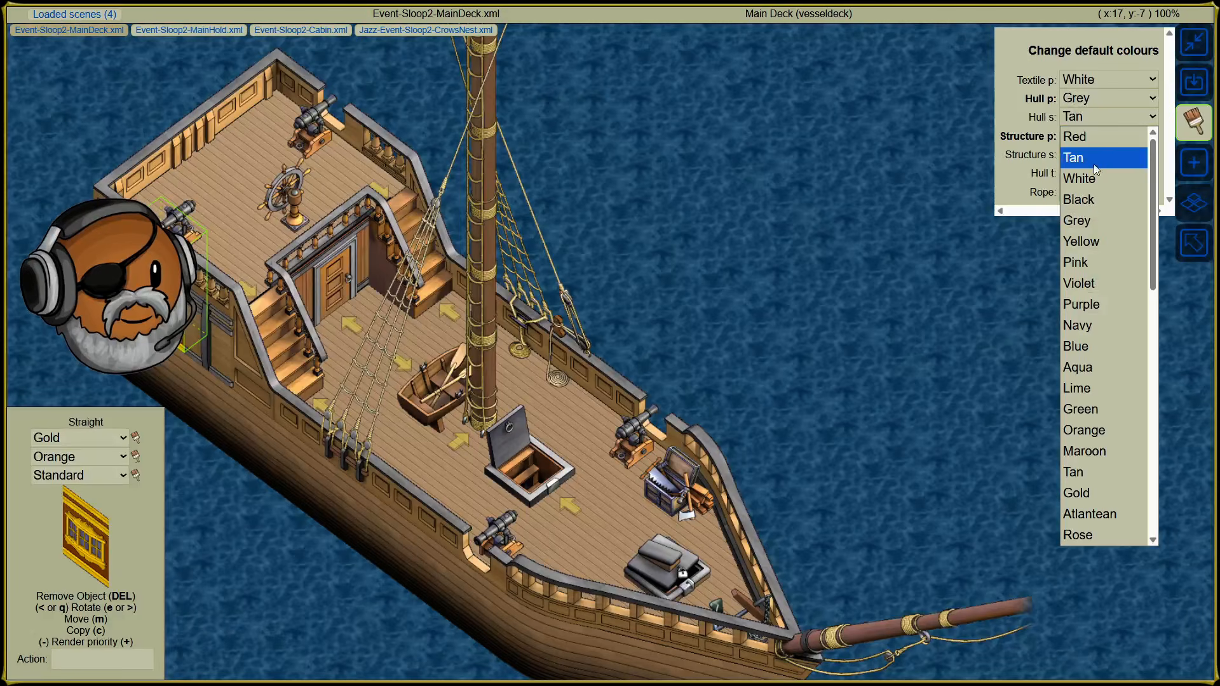
left_click(1090, 221)
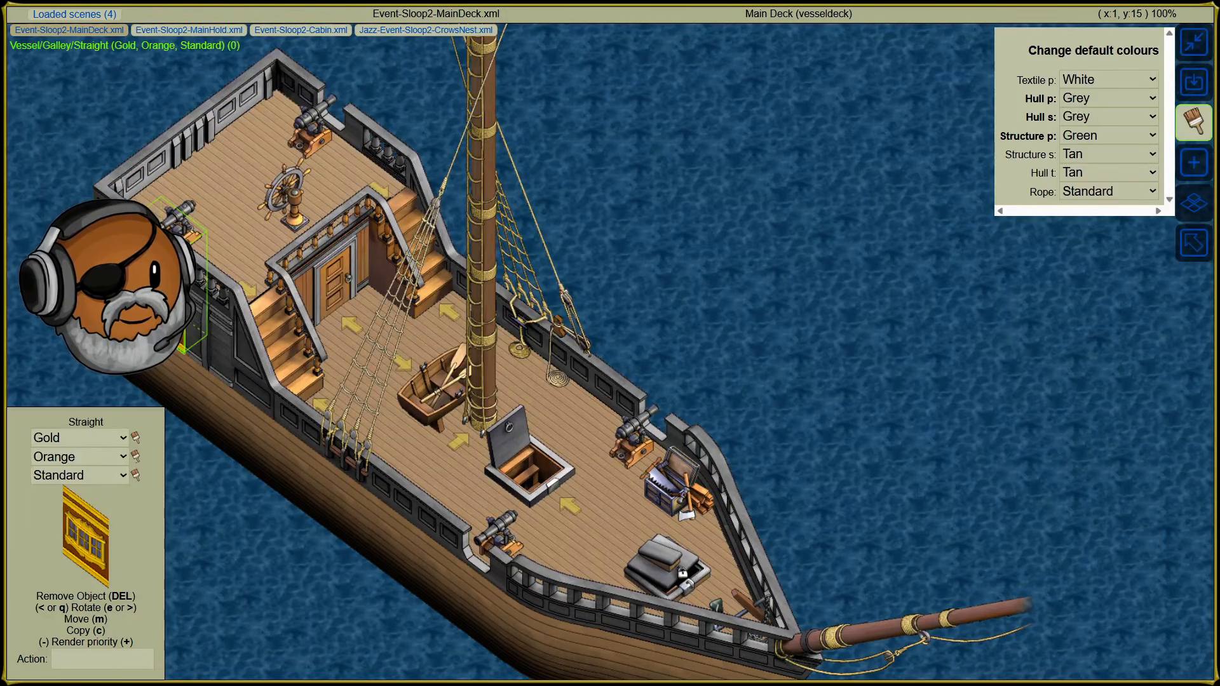
Step: Change both the first and second colours of the Straight galley piece to Grey
left_click(63, 438)
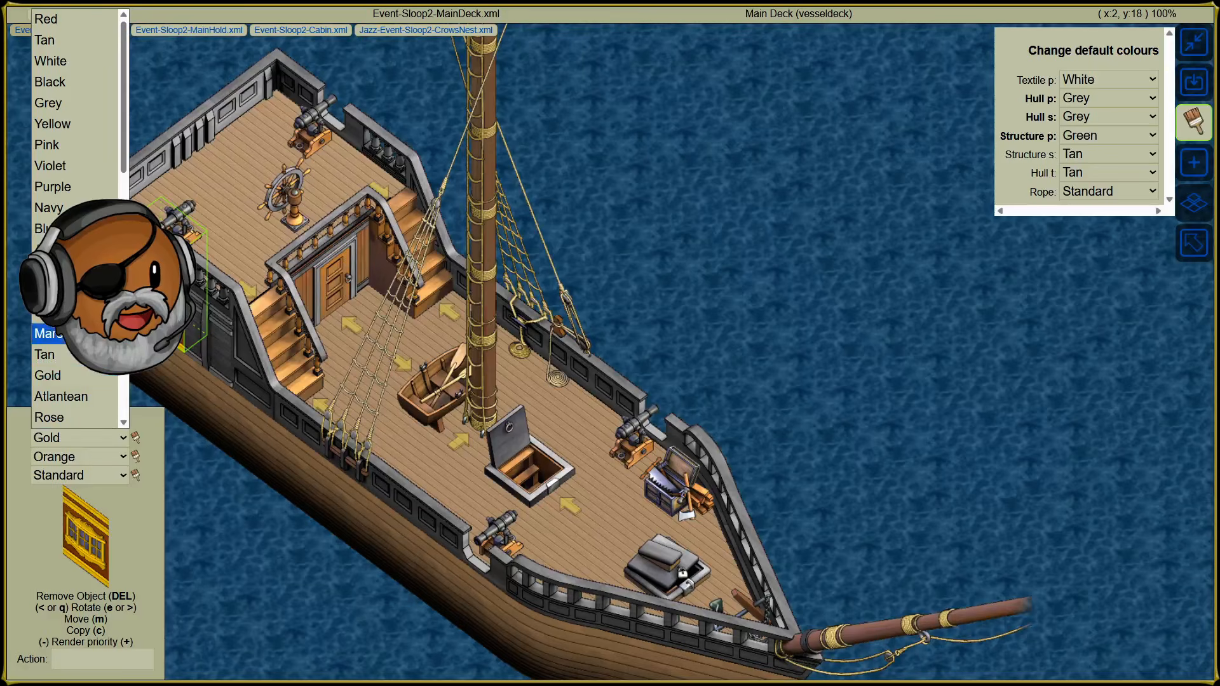
left_click(82, 109)
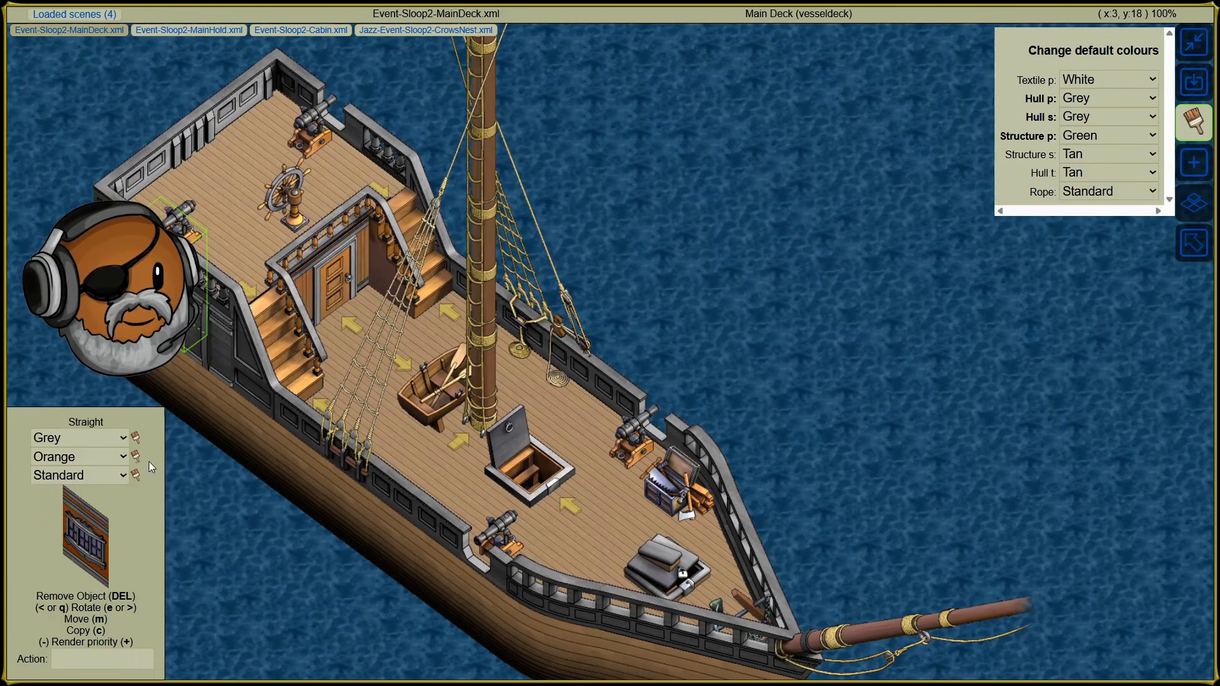
left_click(69, 459)
left_click(59, 124)
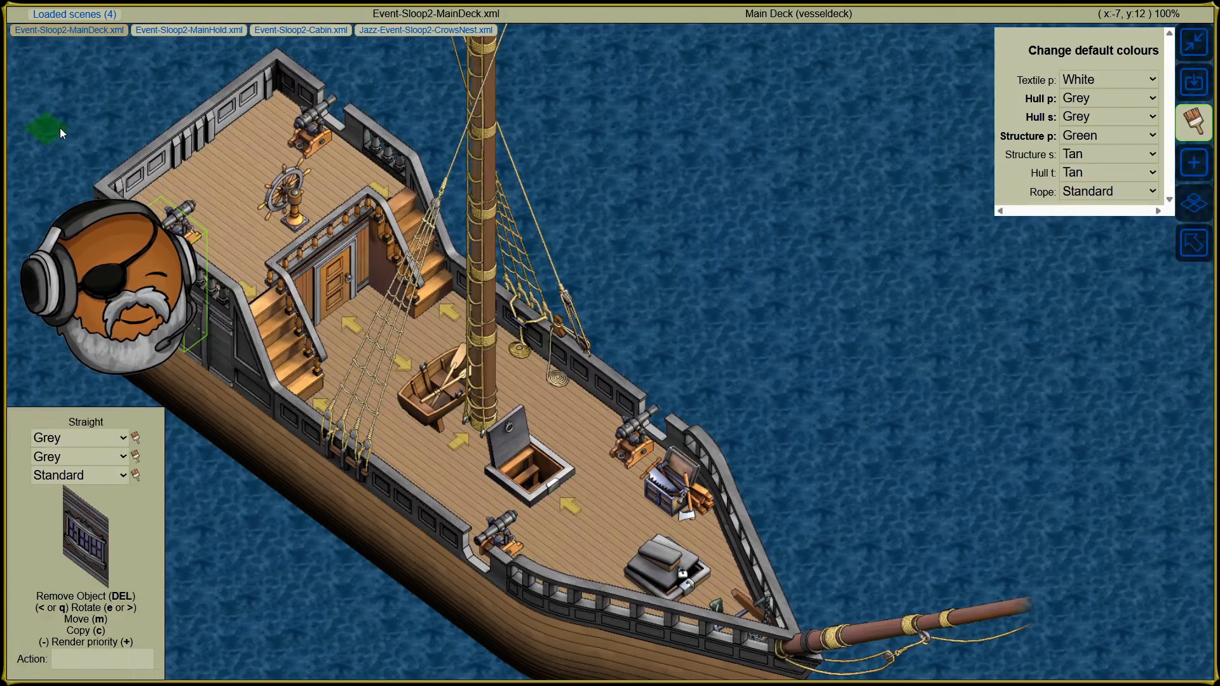
Step: Select the Aft galley piece at the stern and change both of its colours to Grey
left_click(120, 286)
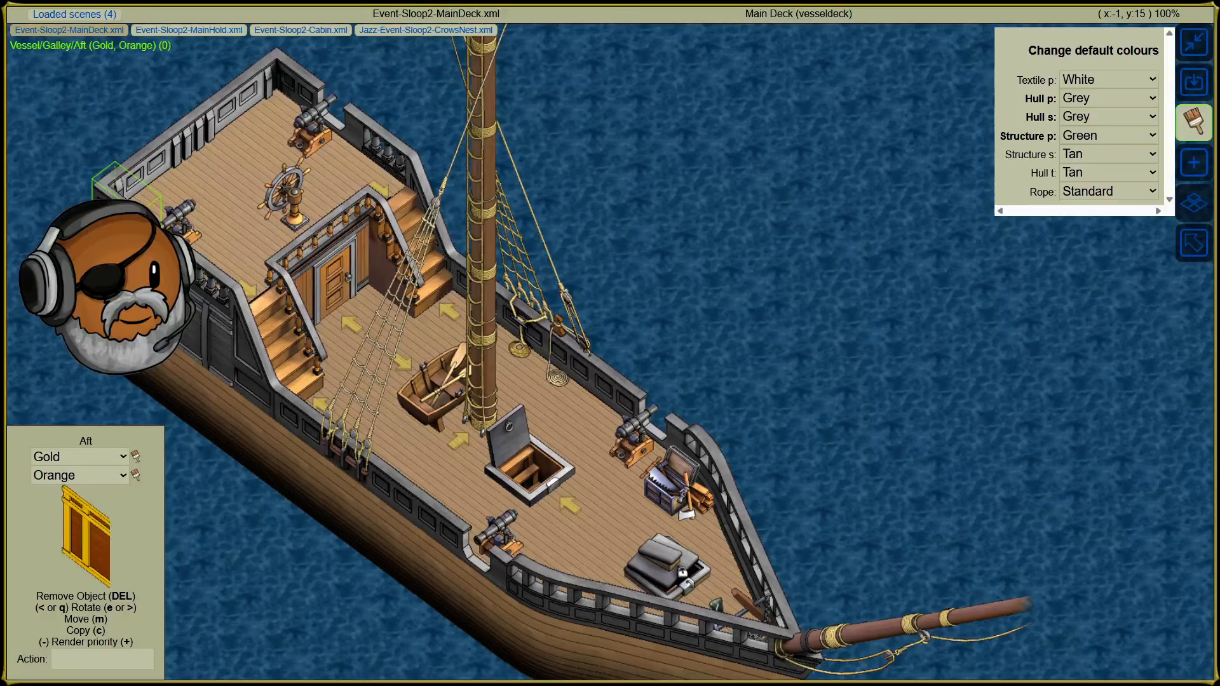
left_click(84, 458)
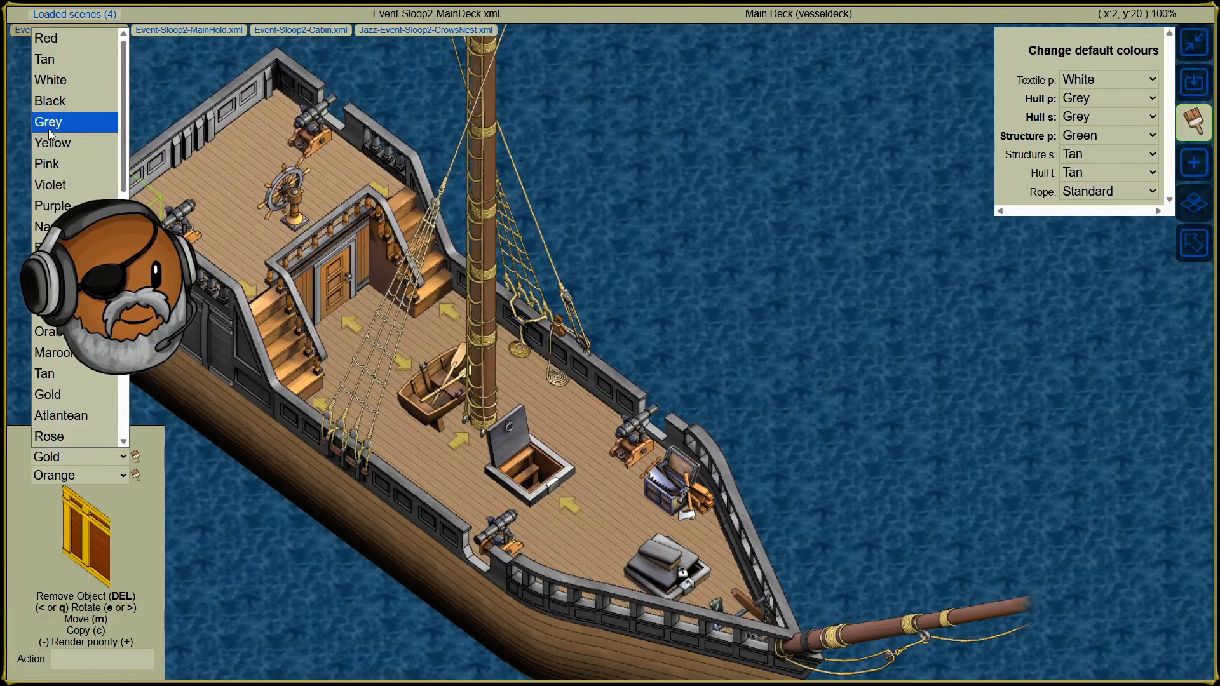
left_click(48, 127)
left_click(79, 476)
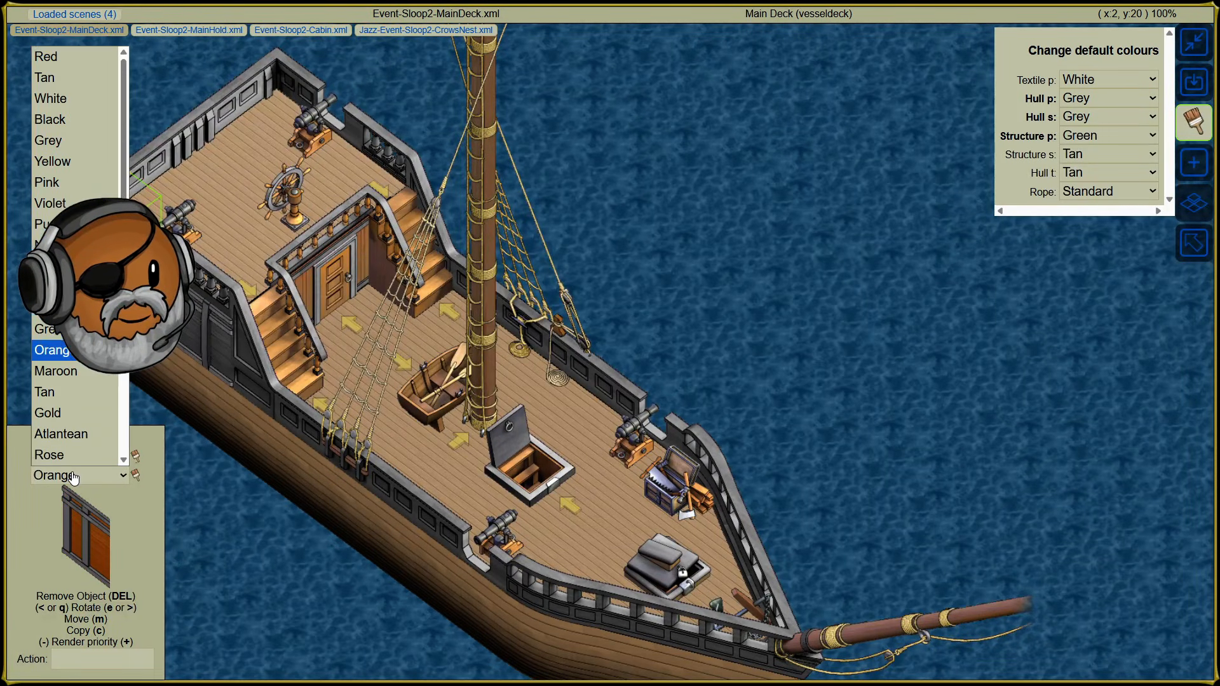
left_click(63, 131)
Step: Set the default Hull t colour to Grey and the default Rope colour to White
left_click(1110, 191)
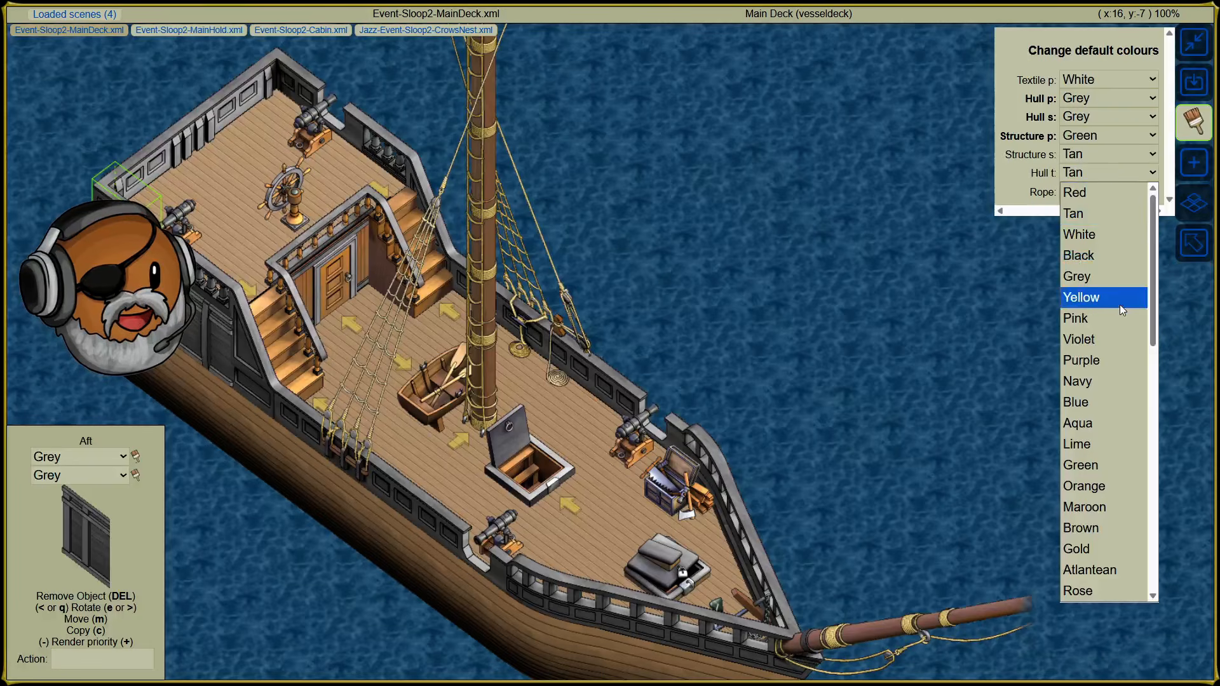
left_click(1077, 277)
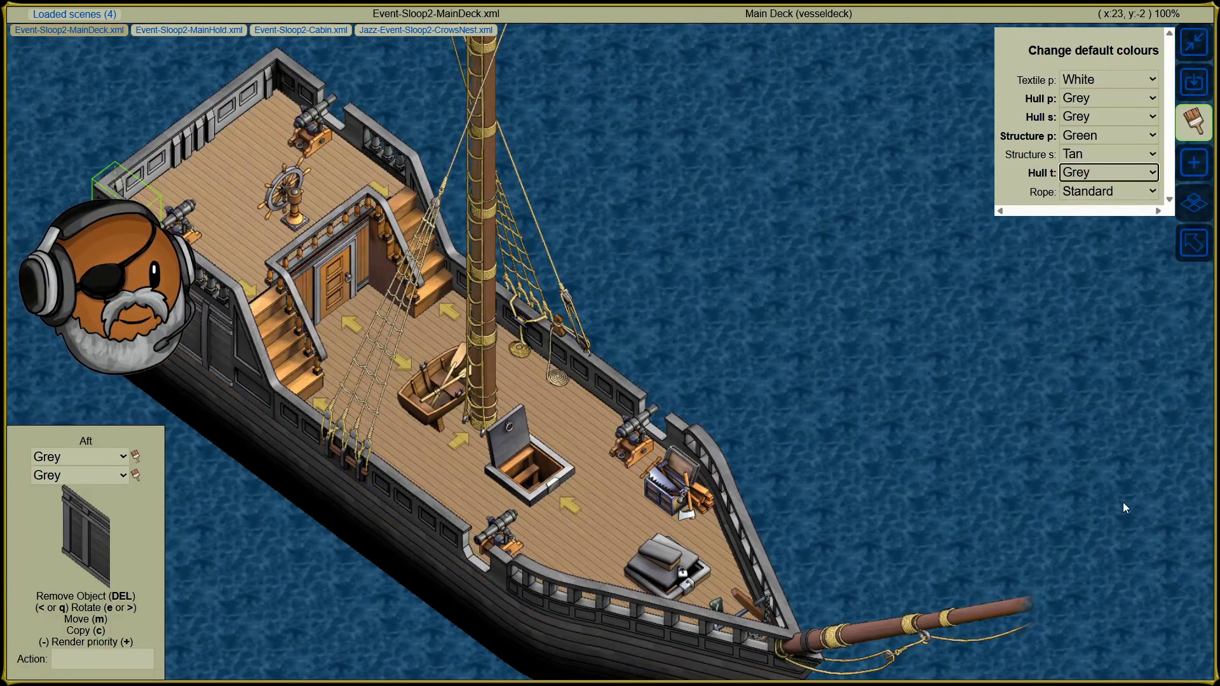
left_click(1069, 198)
left_click(1084, 258)
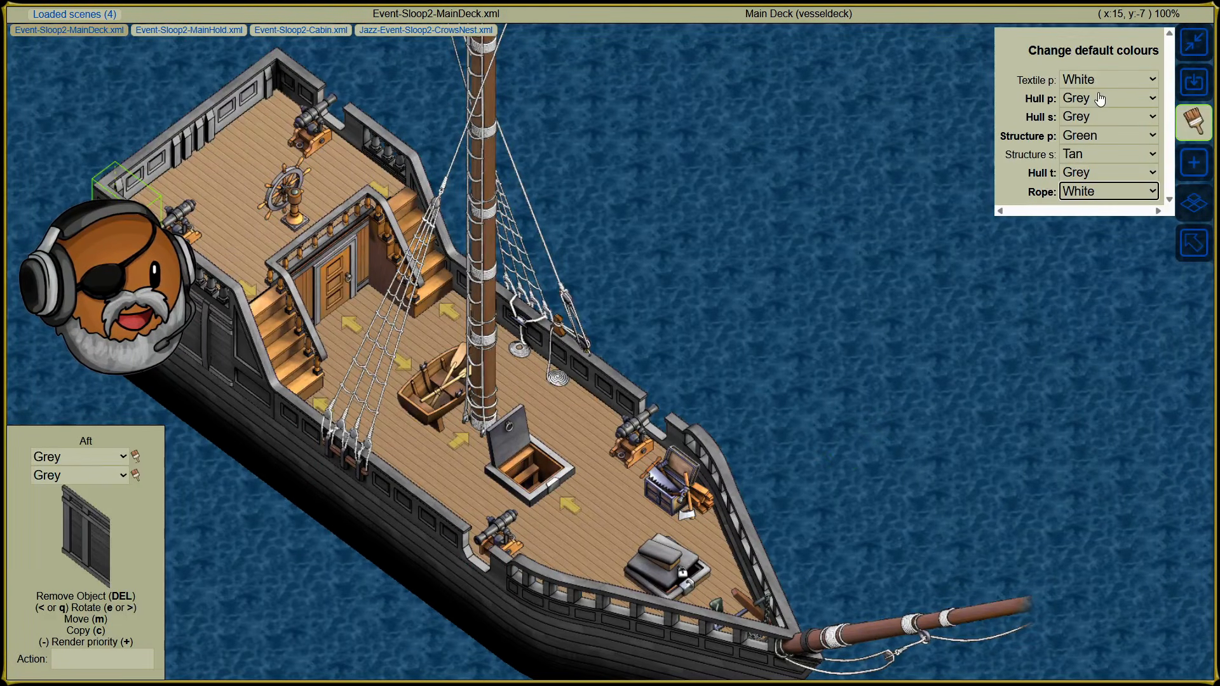
Step: Set the default Structure s colour to White and Textile p to Yellow, and close the default colour settings
left_click(1120, 154)
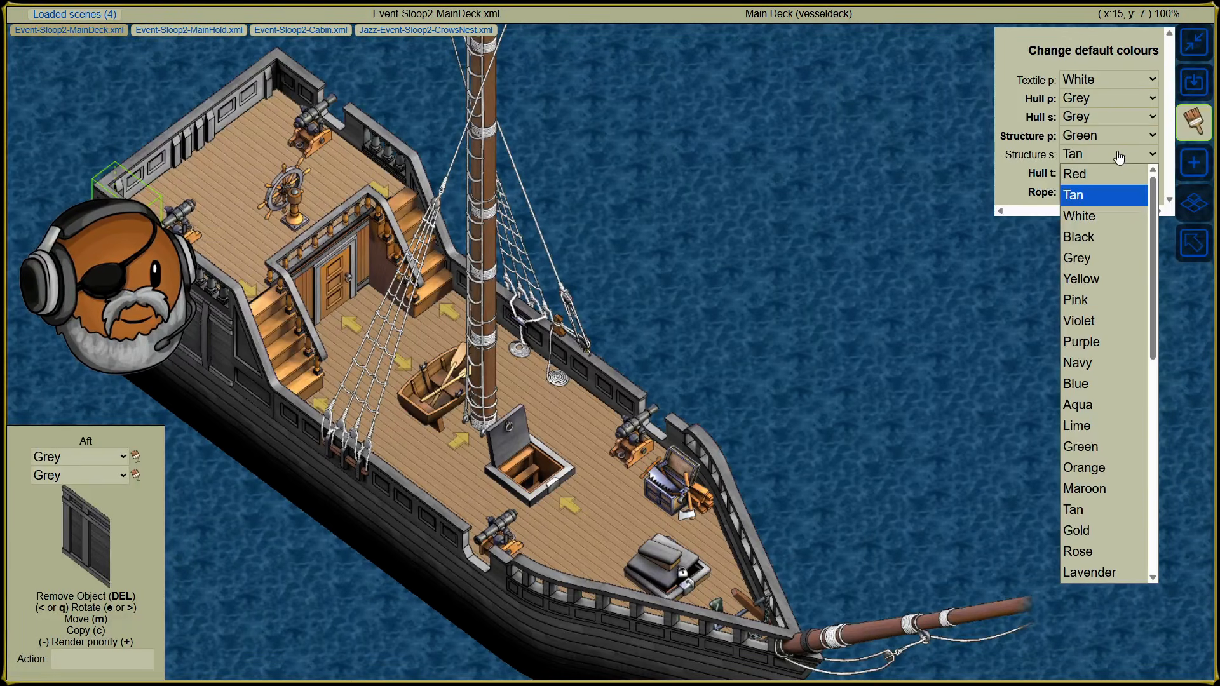
left_click(1065, 217)
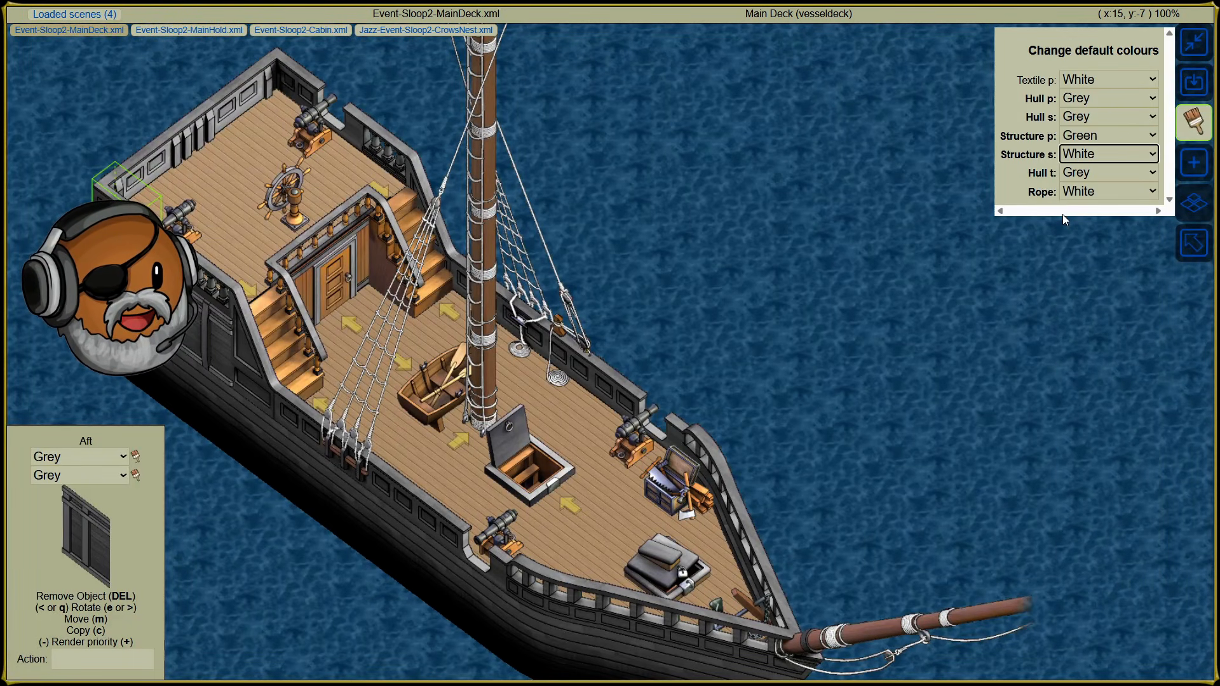
left_click(1077, 157)
left_click(1077, 156)
left_click(1080, 81)
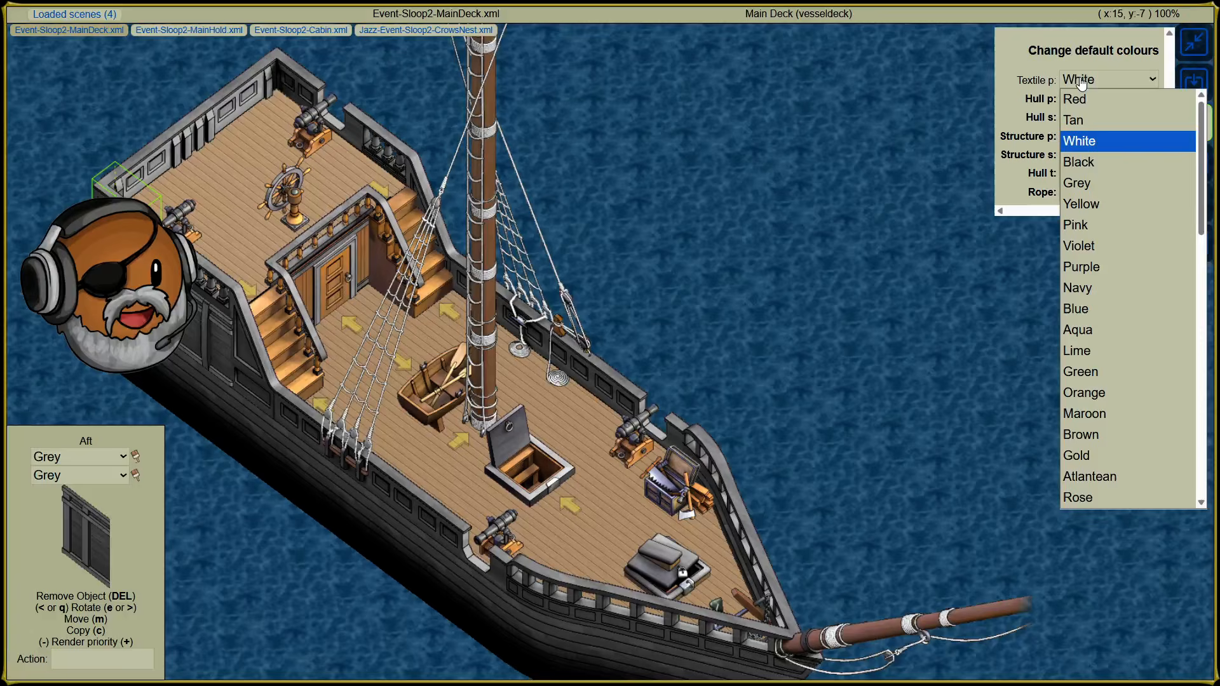
left_click(1092, 204)
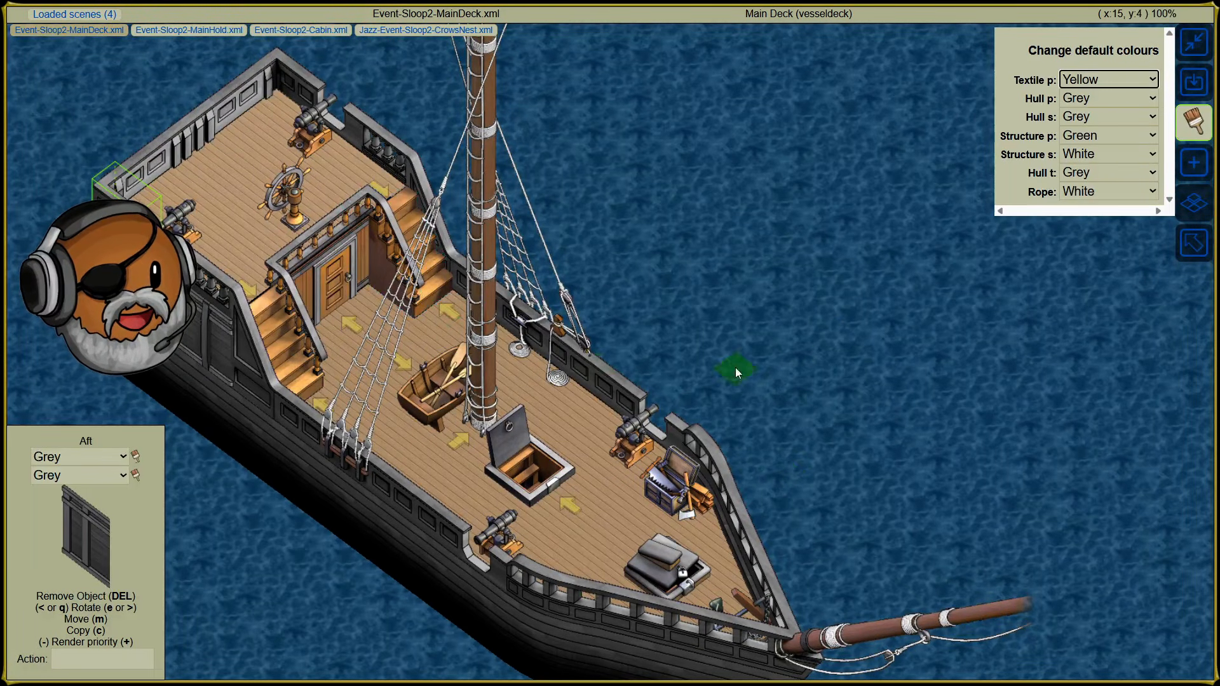
left_click(1190, 130)
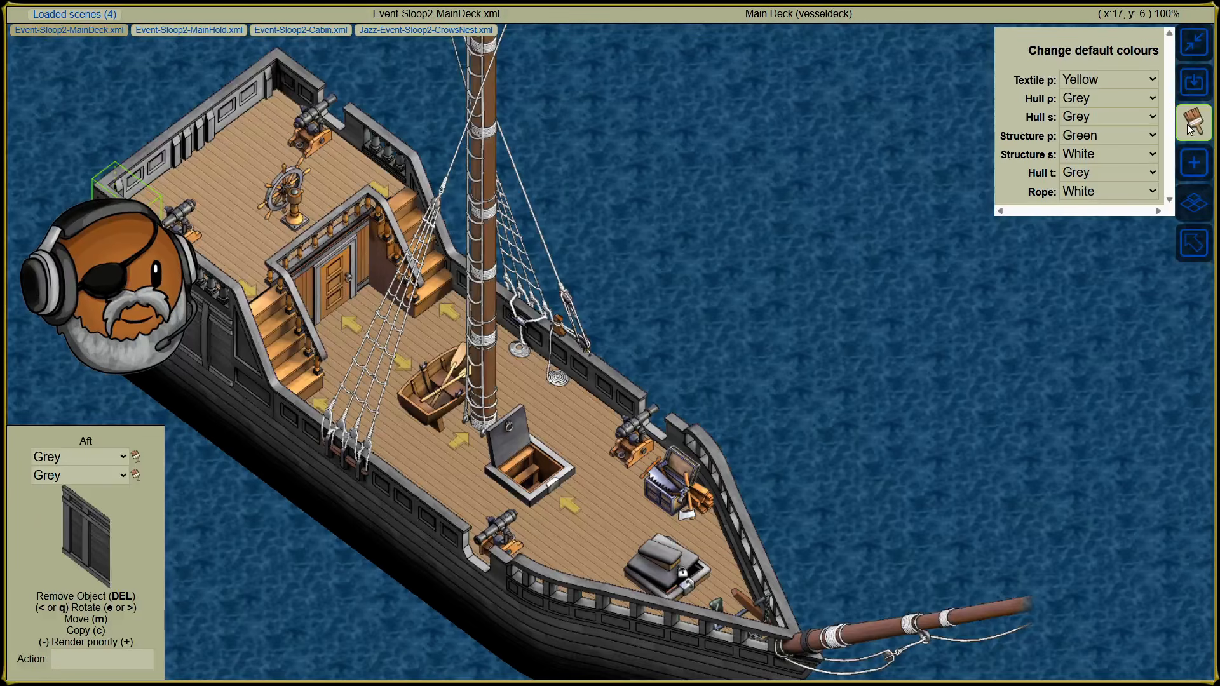
left_click(1188, 126)
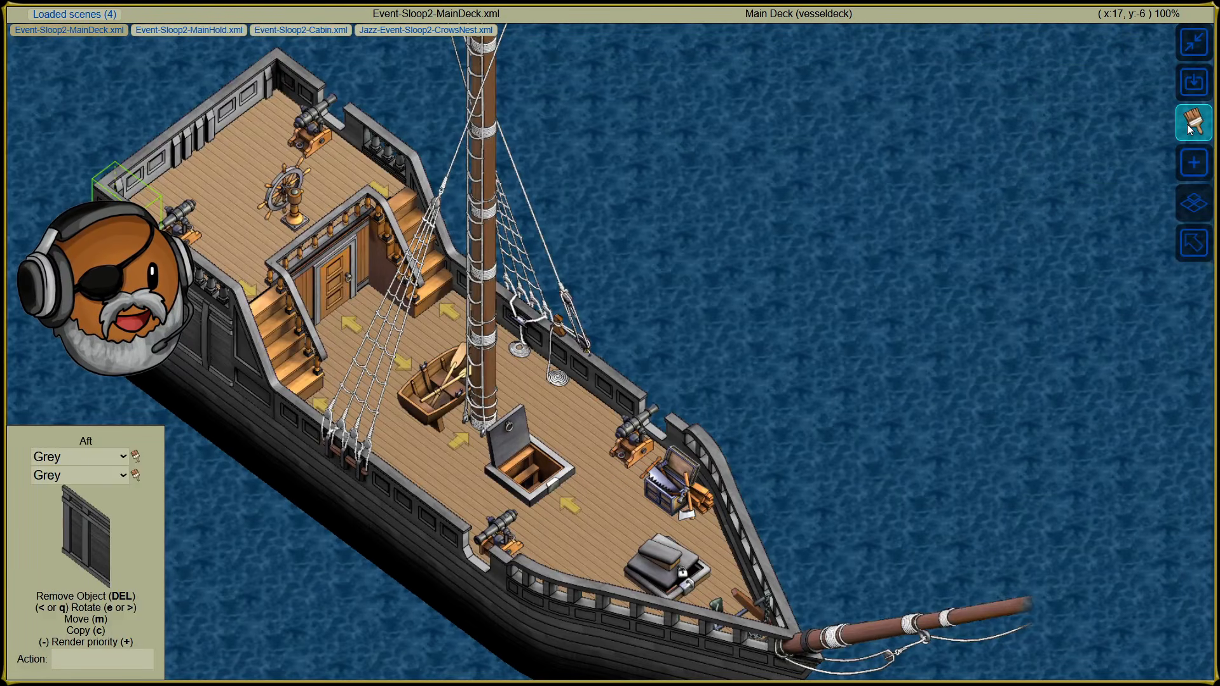
Step: Add a Thorsson Depot prop on the raised aft deck near the ship's wheel and remove it again
left_click(1190, 167)
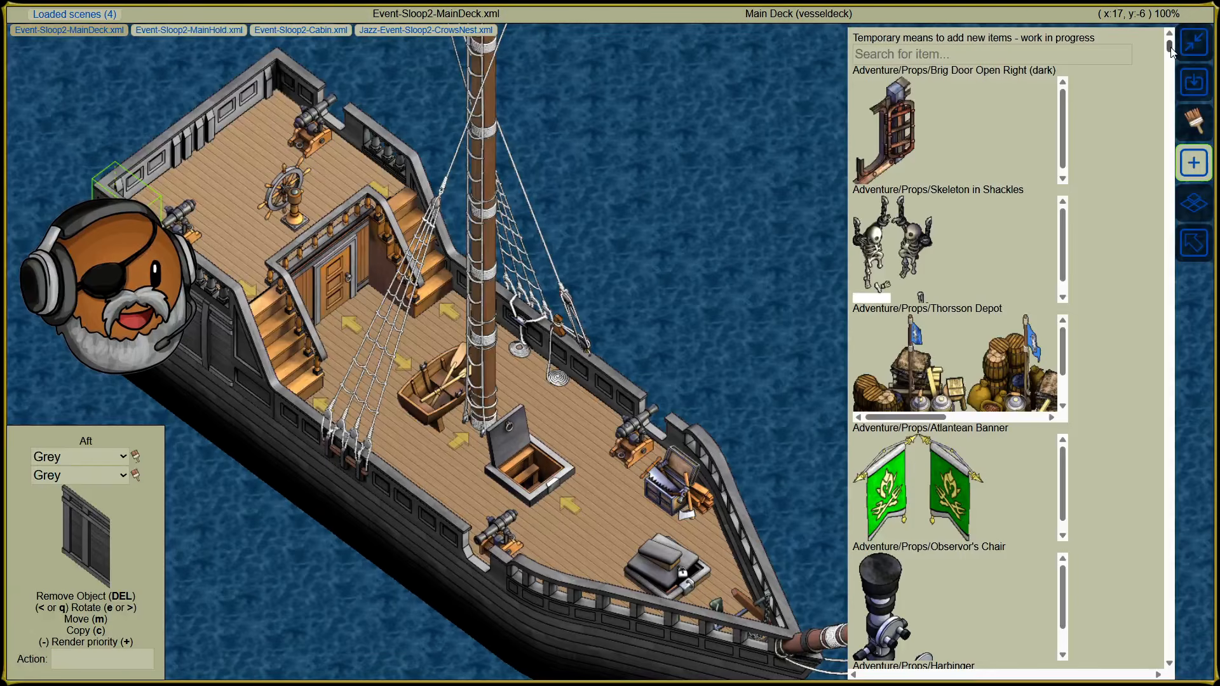
left_click(1020, 383)
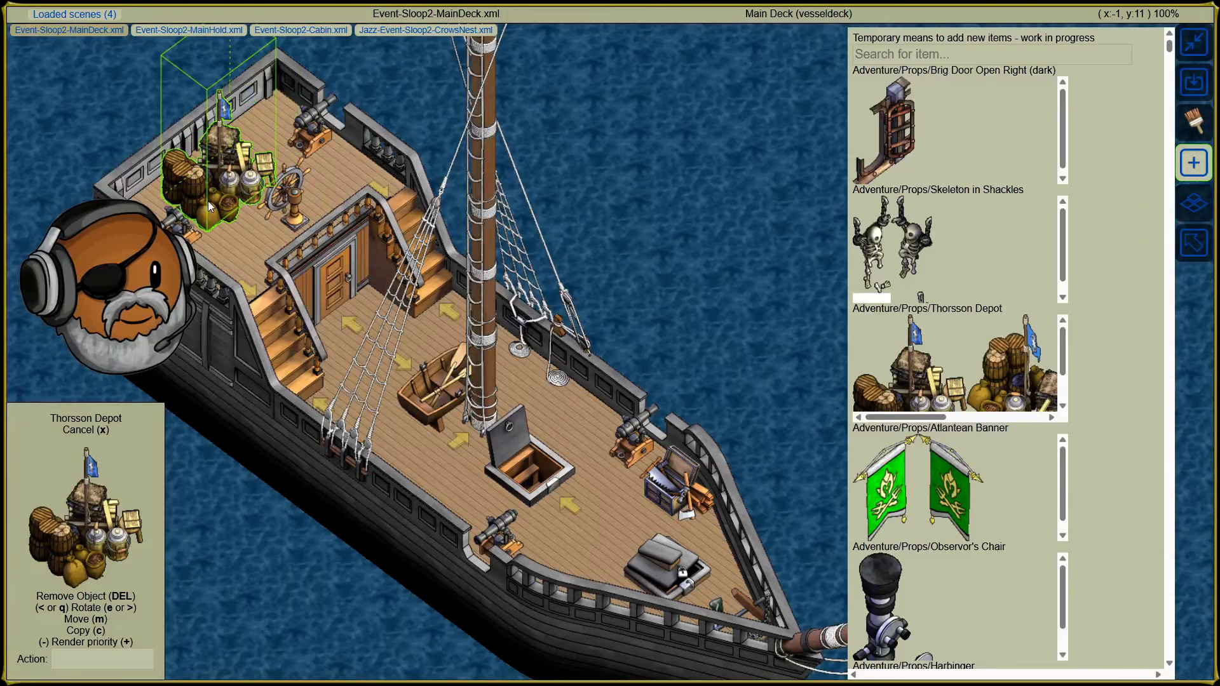
left_click(226, 198)
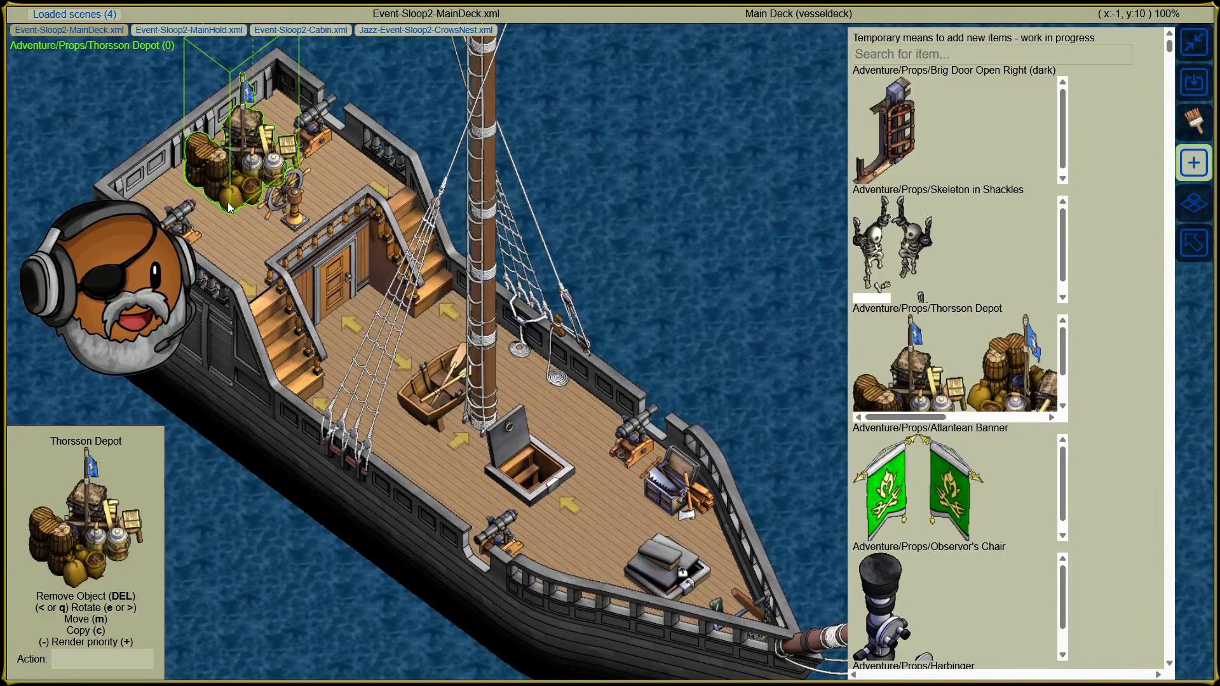
left_click(1189, 164)
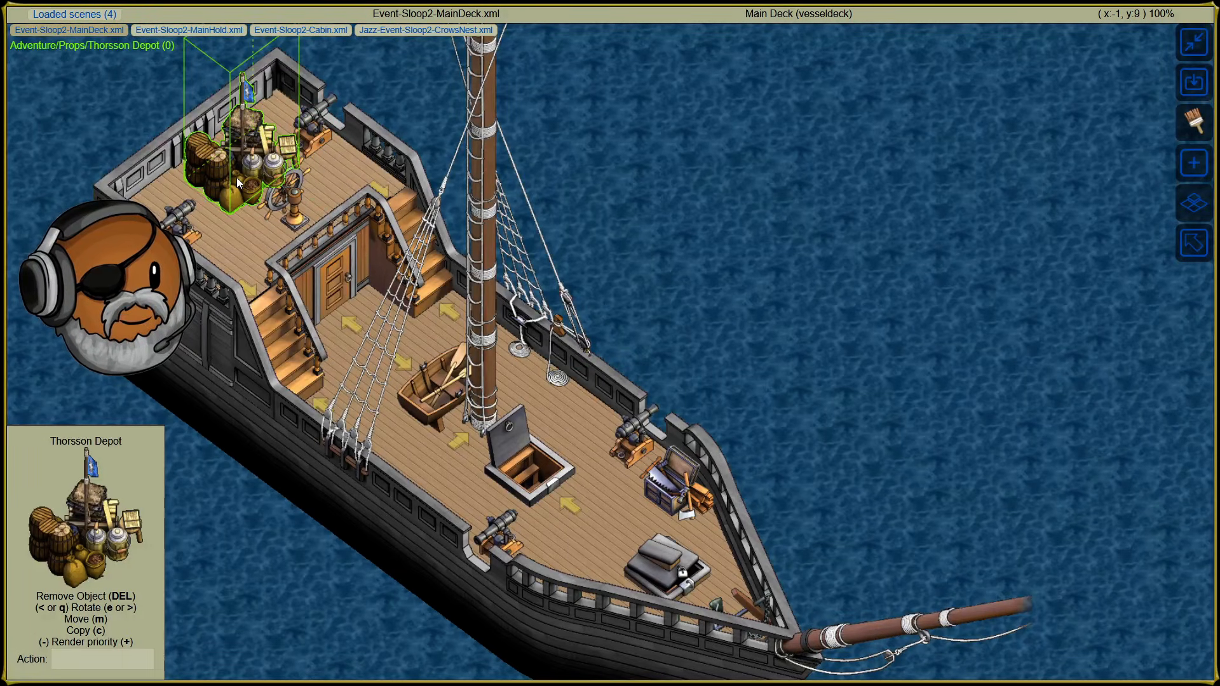
key("Delete")
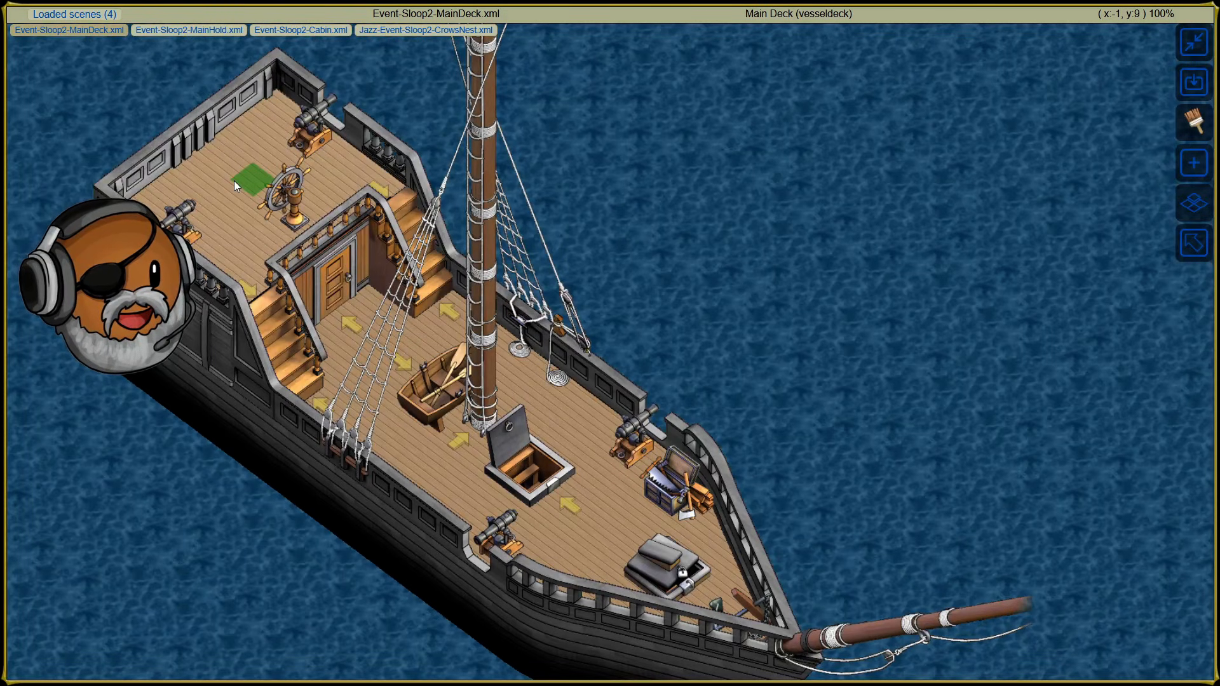
Step: Restore the removed Thorsson Depot near the ship's wheel, delete it once more, and undo that deletion
left_click(235, 182)
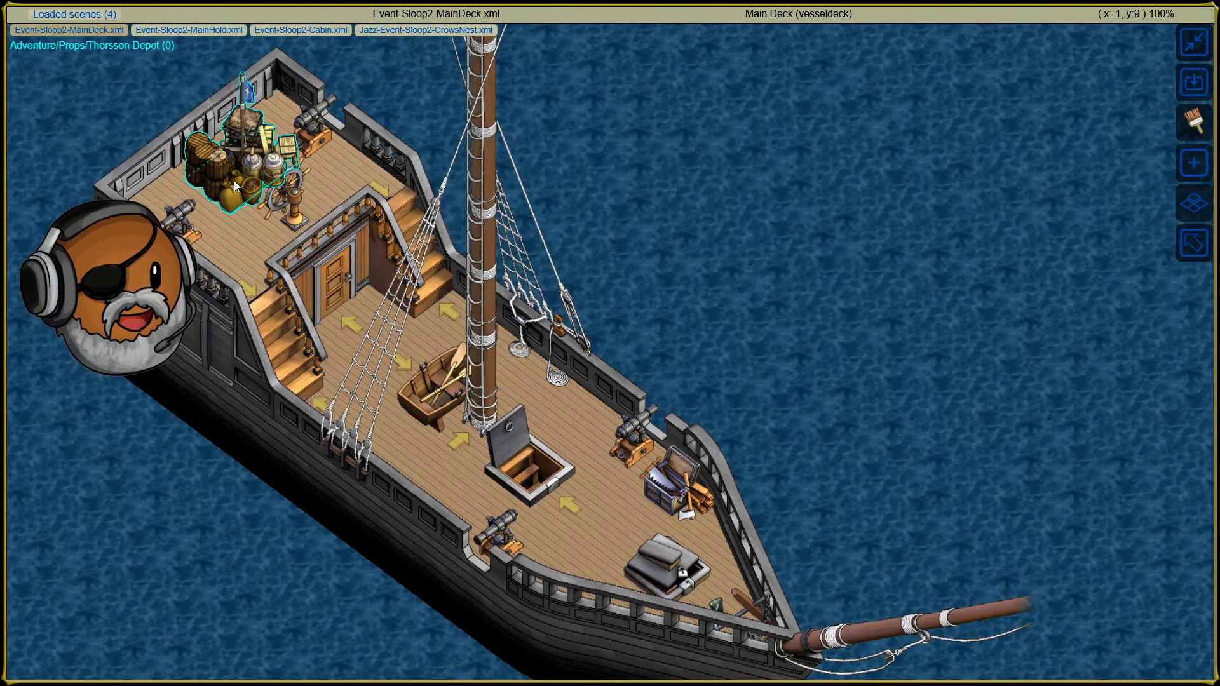
key("Delete")
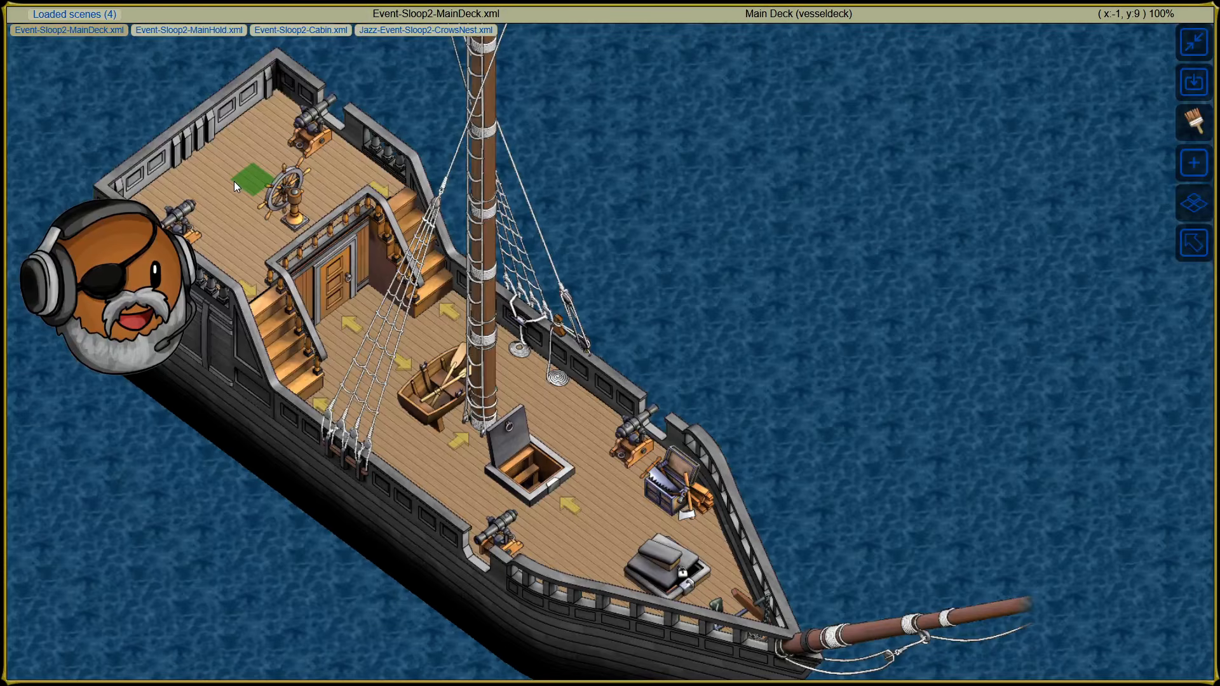
key("ctrl+z")
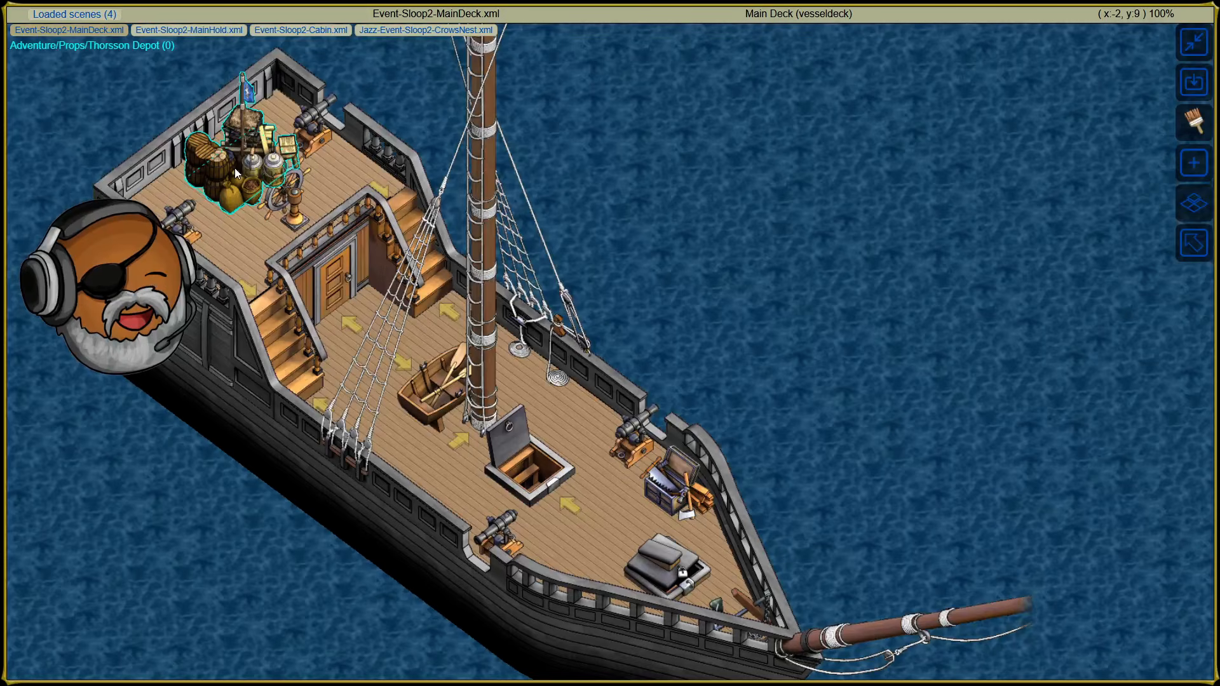
Step: Select the Thorsson Depot on the aft deck and rotate it repeatedly through all its orientations
left_click(235, 168)
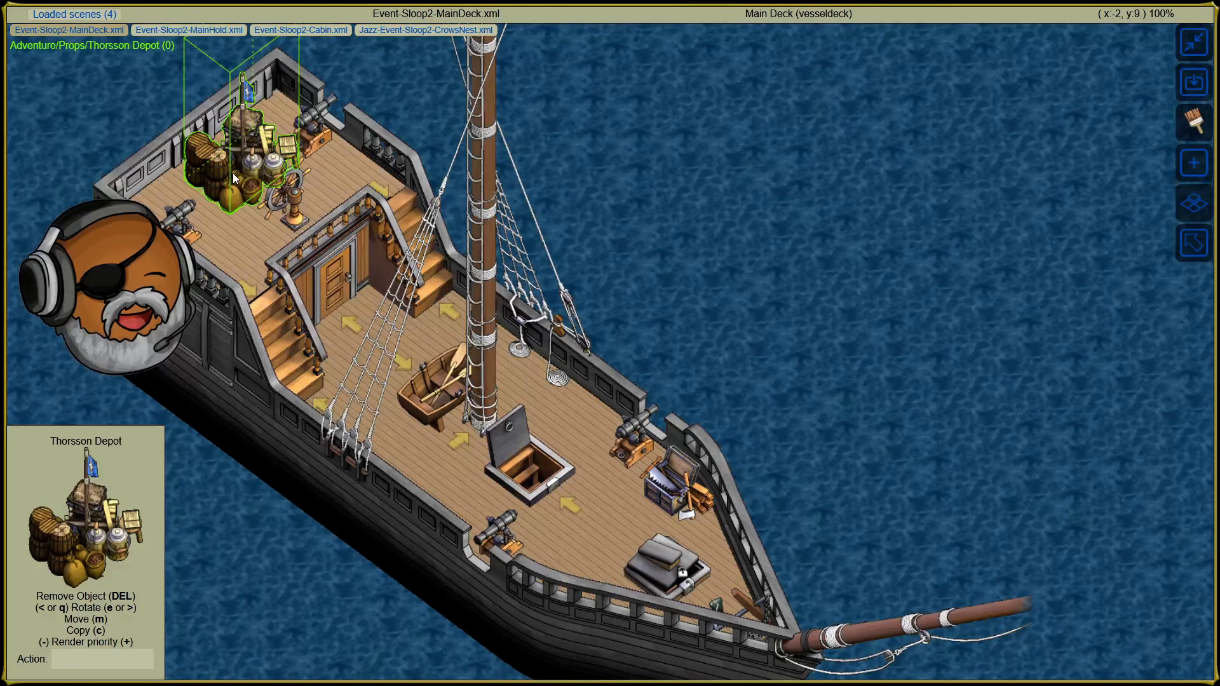
key("Left")
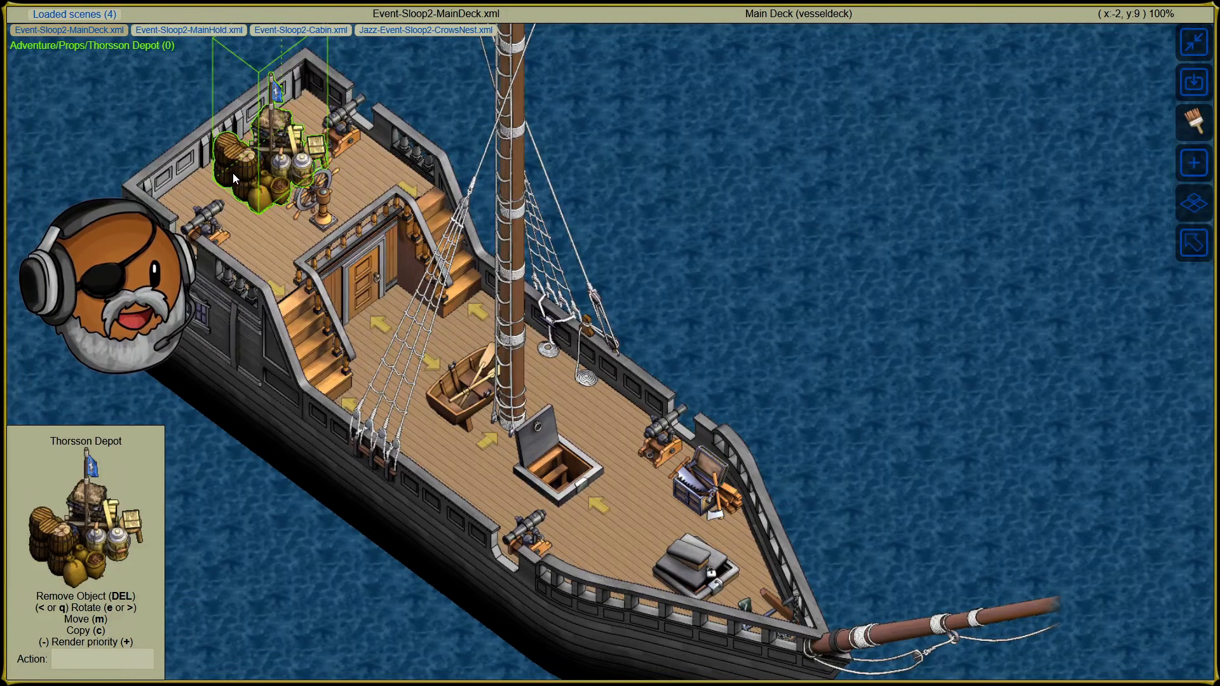
key("e")
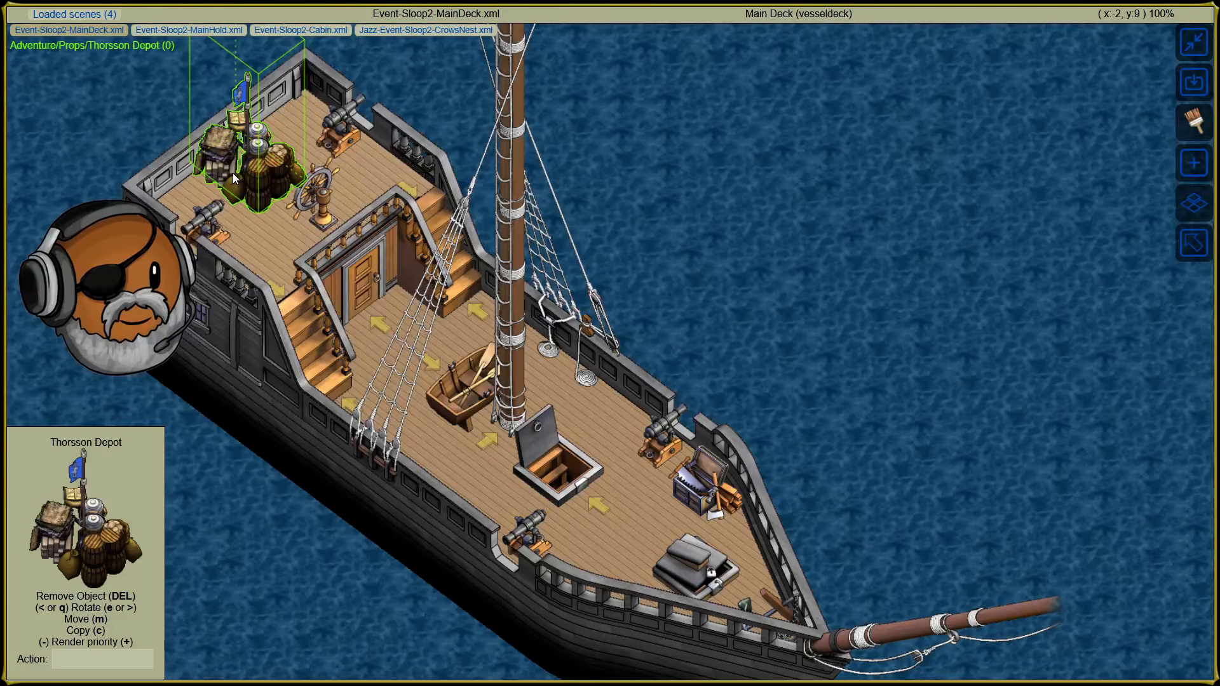
key("e")
key("e")
key("e")
key("e")
key("e")
key("e")
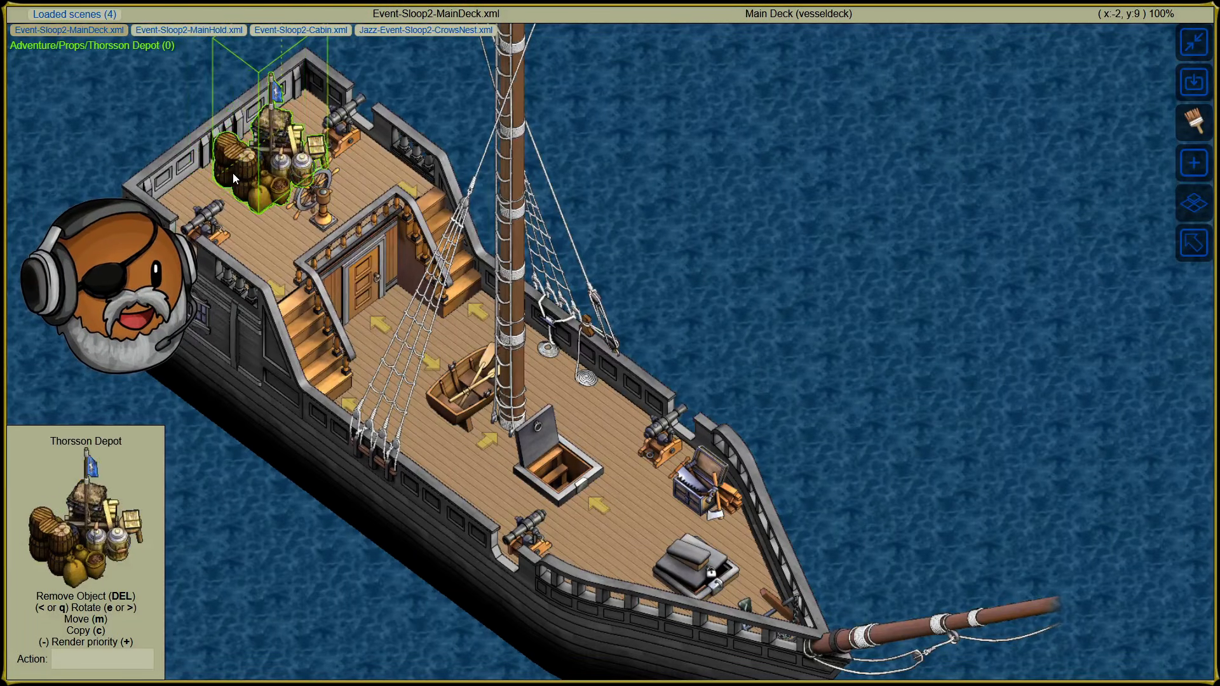
key("e")
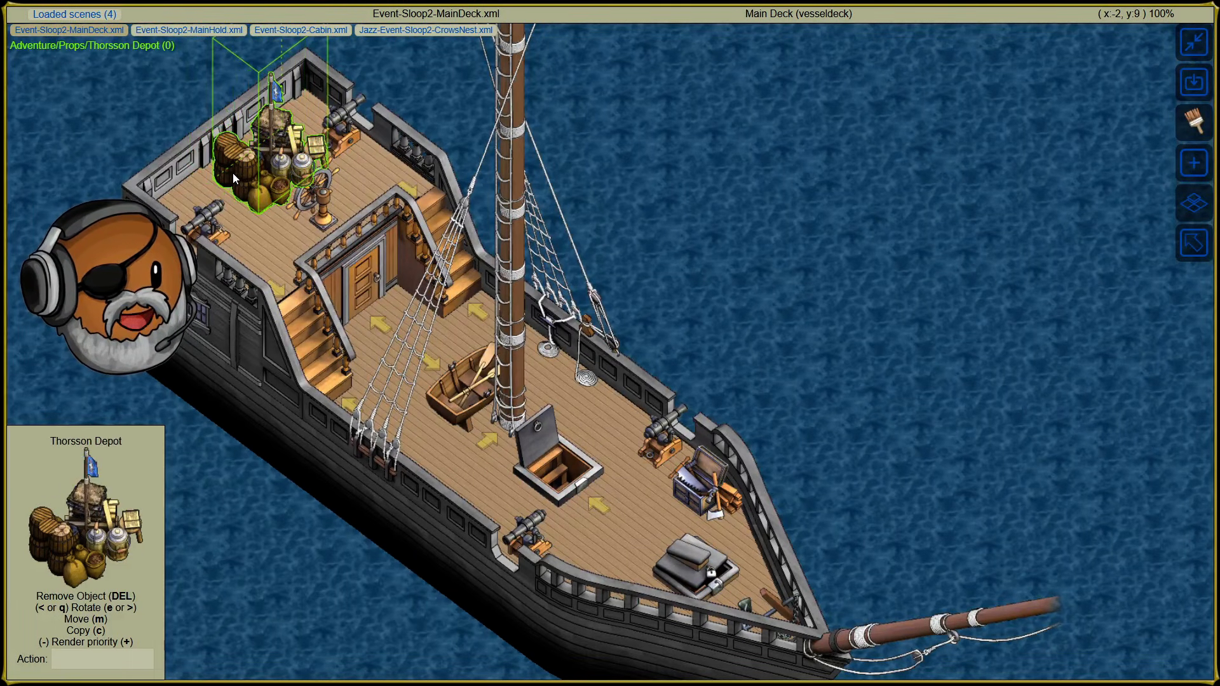
key("e")
key("e")
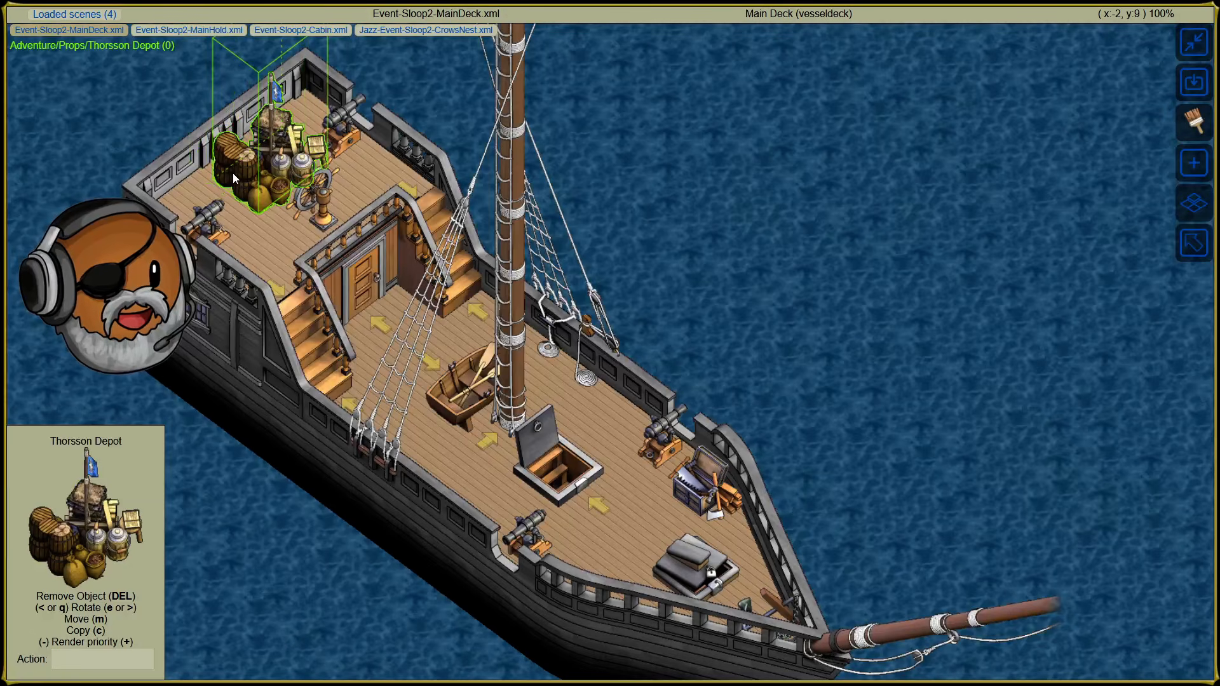
key("e")
key("e")
key("e")
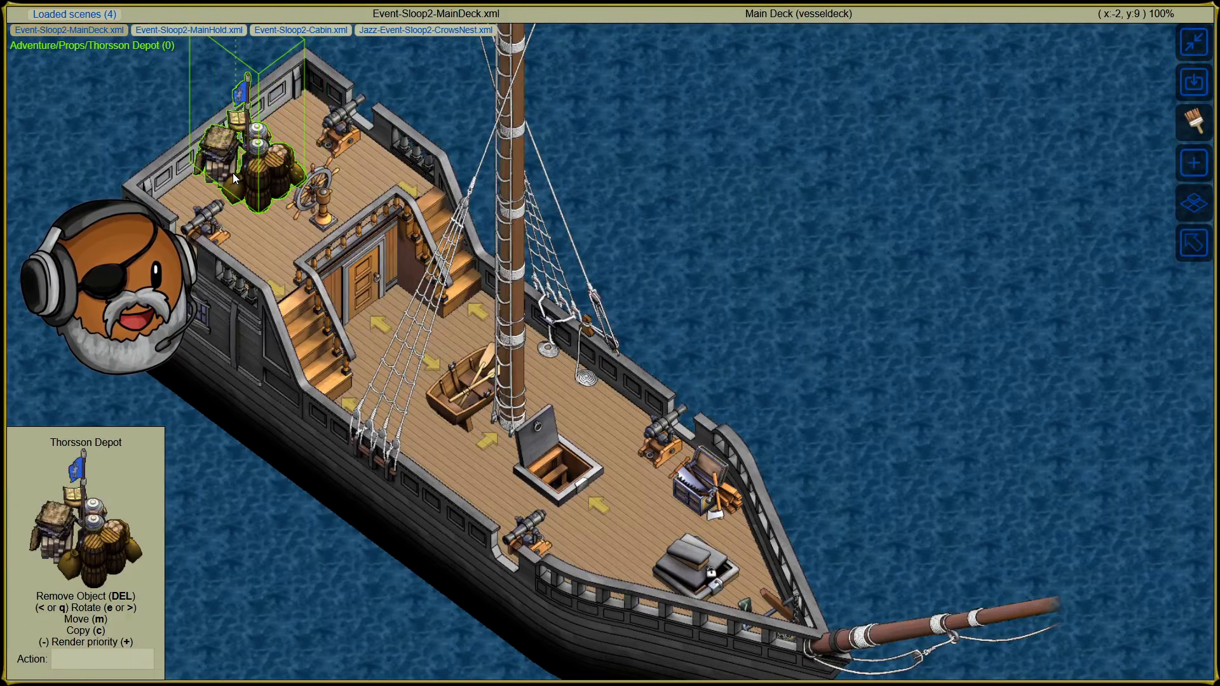
key("e")
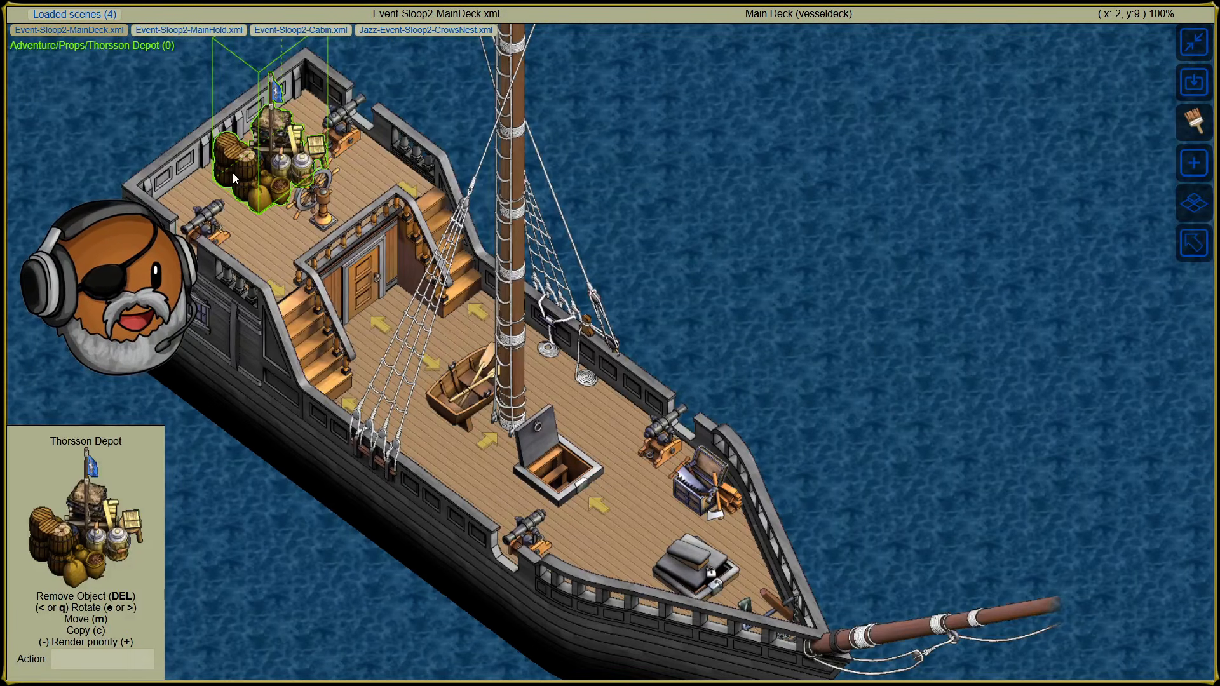
key("e")
key("e")
key("e")
key("e")
key("e")
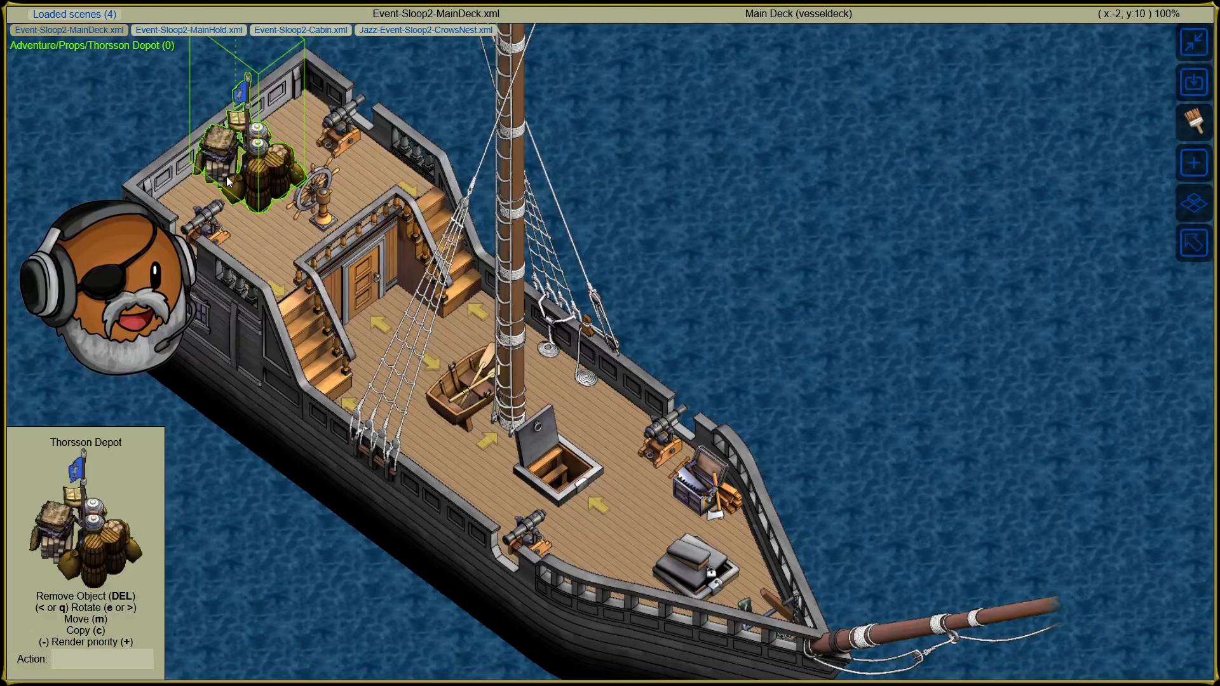
key("e")
key("e")
key("e")
key("e")
key("e")
key("e")
key("e")
key("e")
key("e")
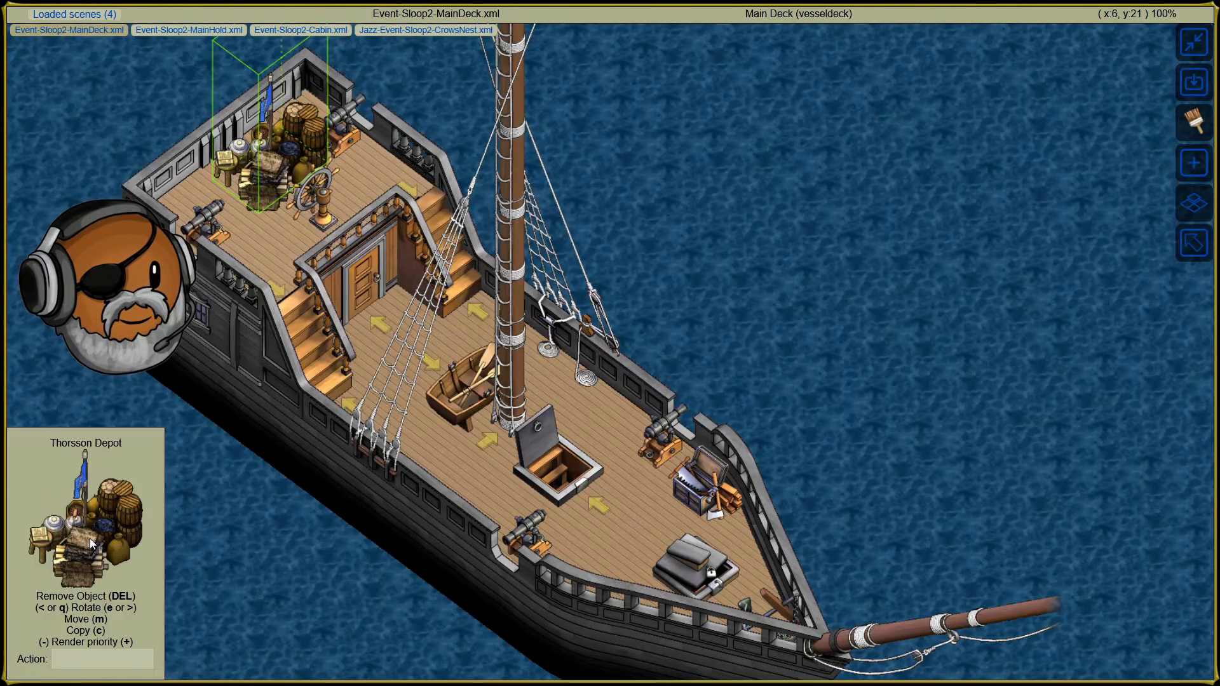
key("e")
Step: Move the Thorsson Depot a short way across the raised aft deck and put it back beside the ship's wheel
key("m")
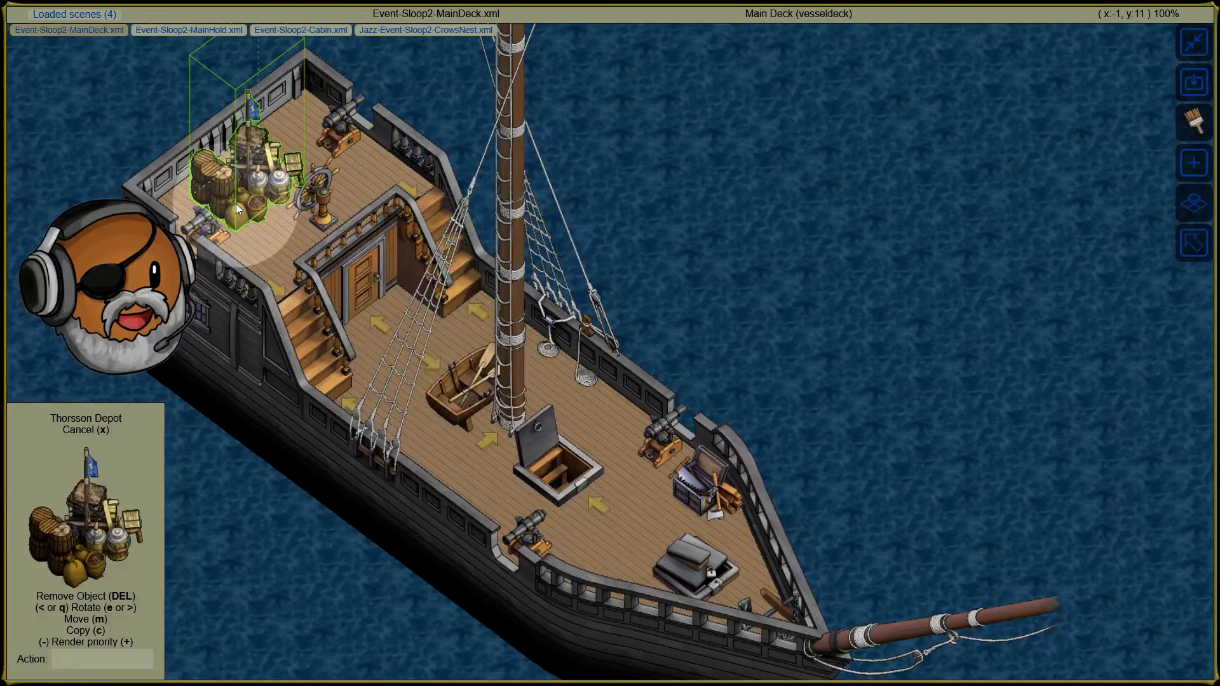
left_click(247, 188)
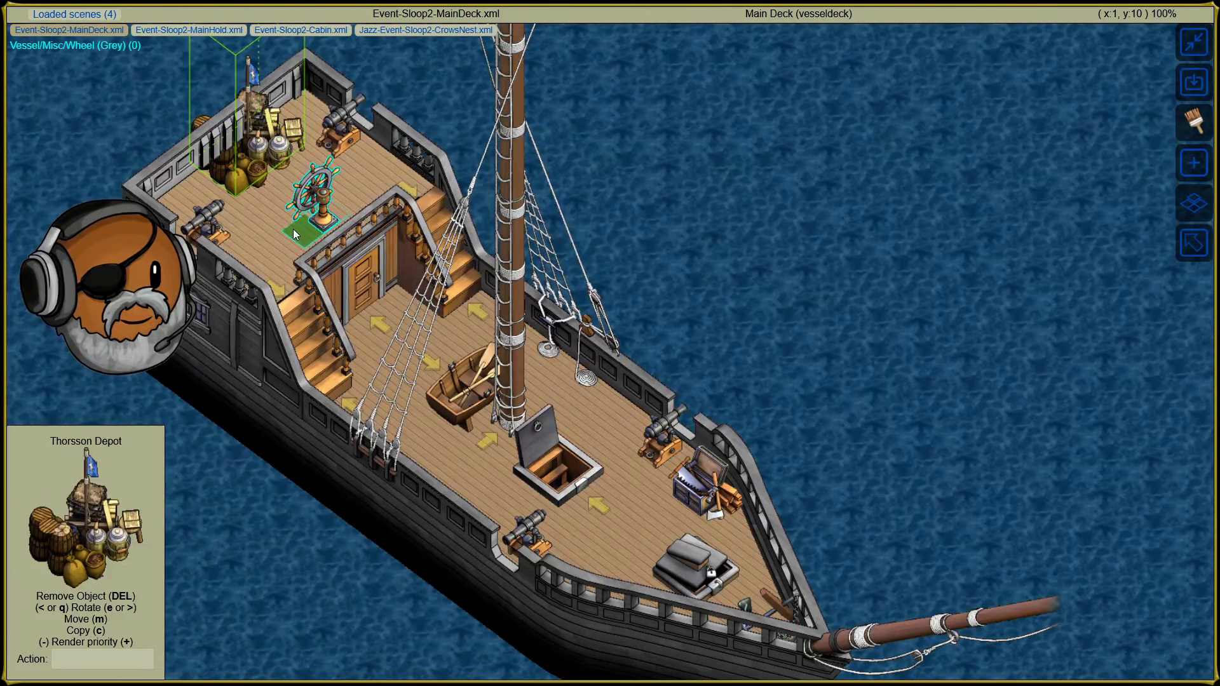
left_click(226, 160)
left_click(260, 190)
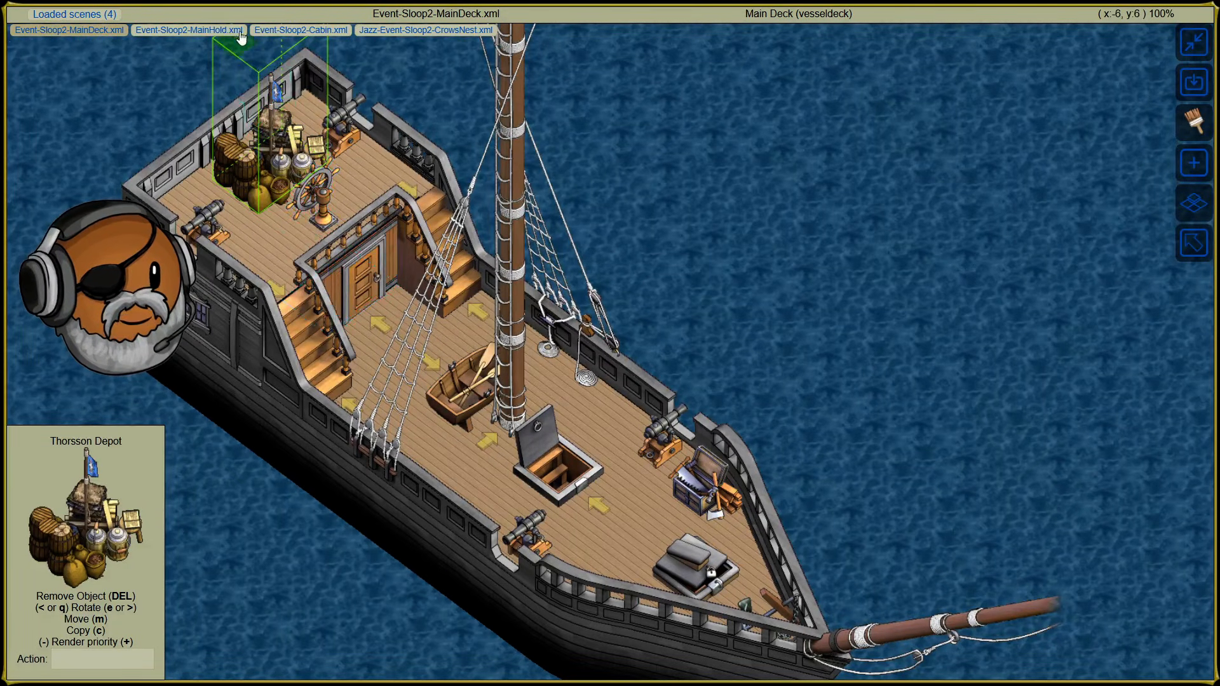
Step: Copy the aft Thorsson Depot, rotate the copy, and place it on the main deck between the row boat and the open hatch
left_click(243, 187)
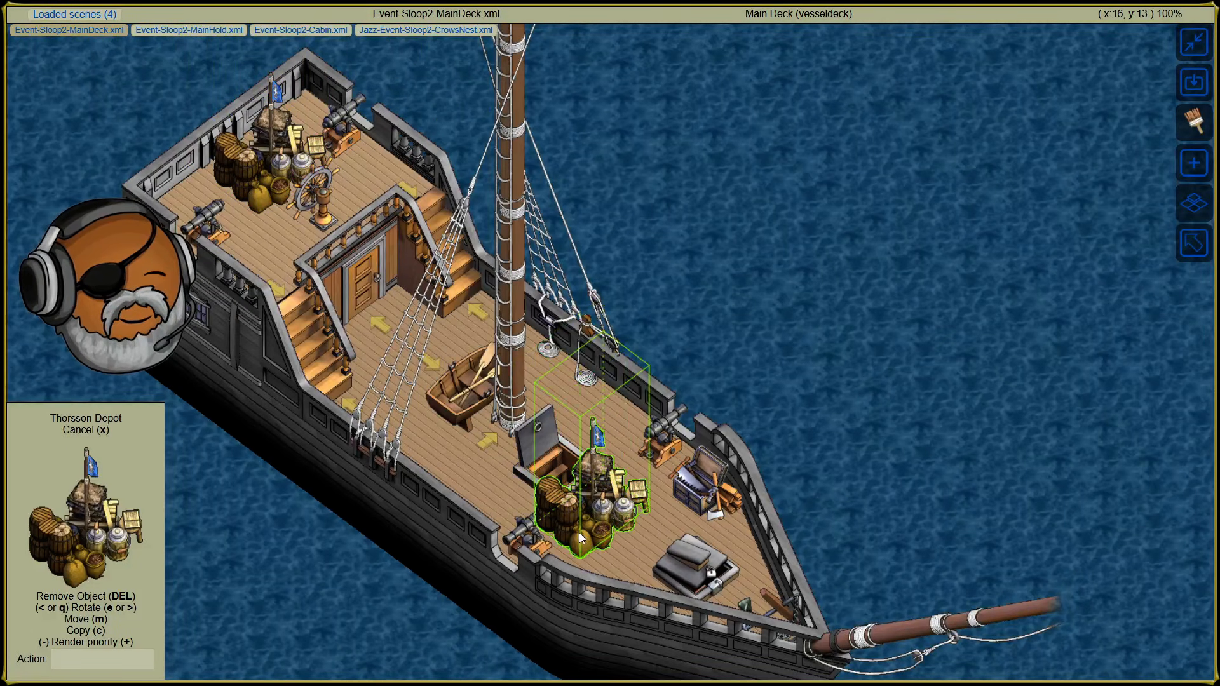
key("e")
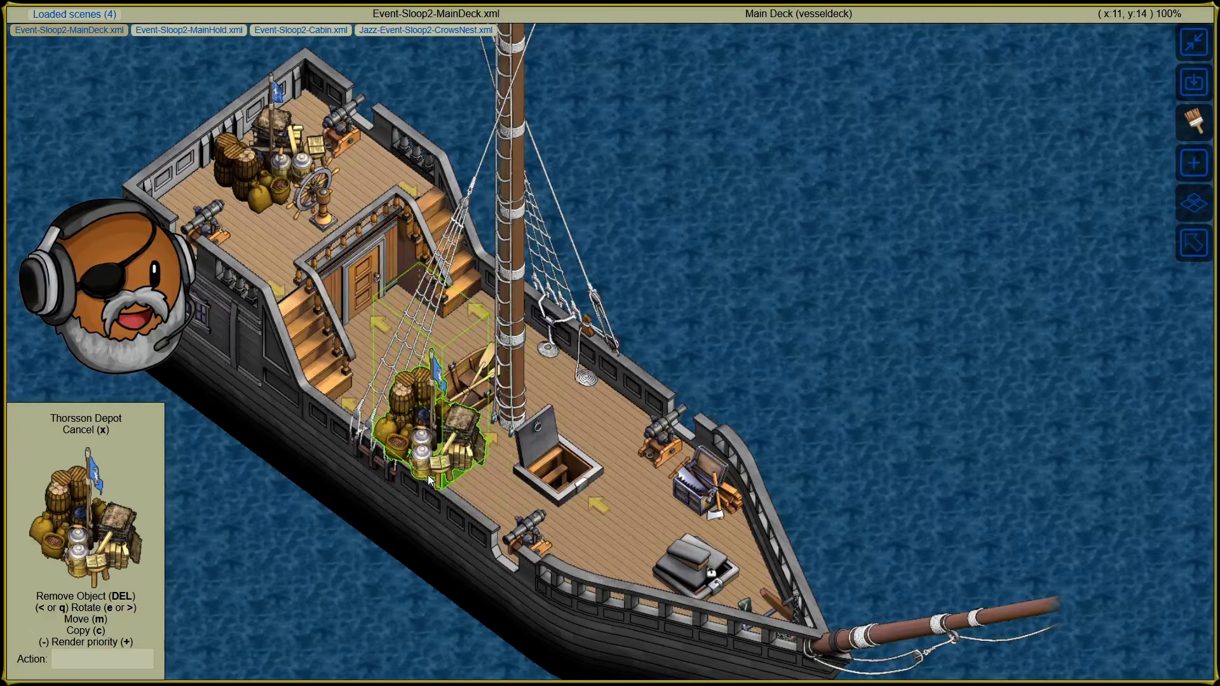
left_click(486, 517)
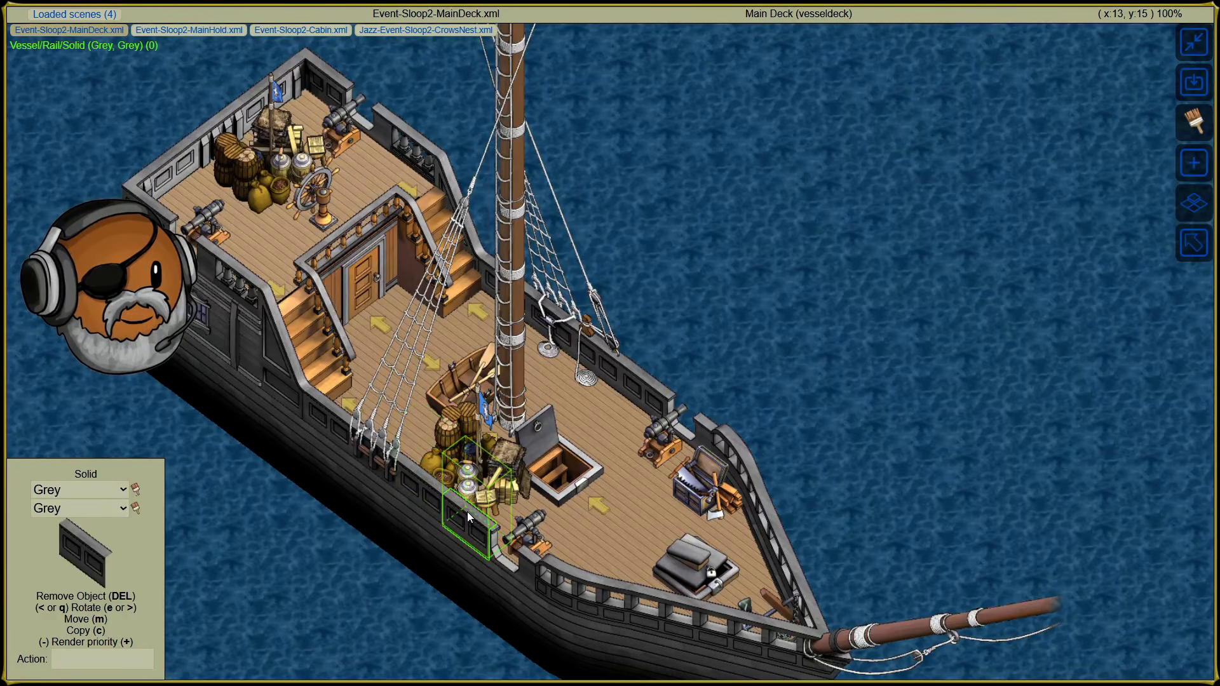
Step: Inspect the overlapping objects around the copied Thorsson Depot by selecting the depot, the solid rail and the row boat in turn
left_click(466, 481)
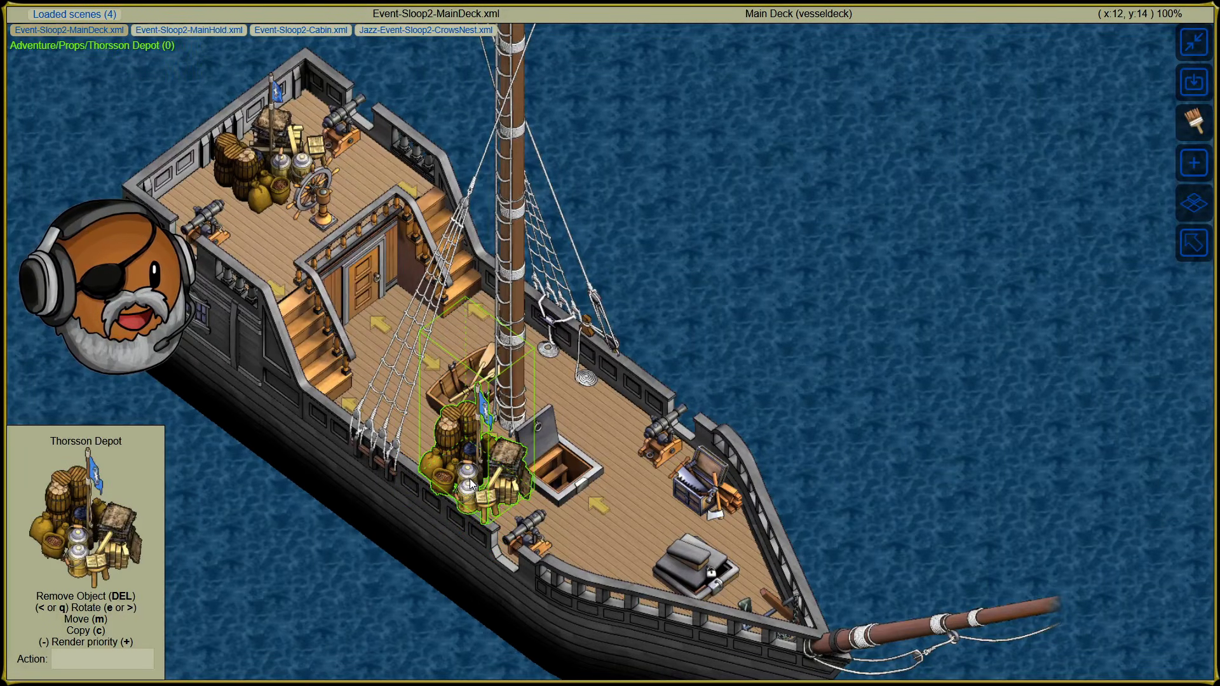
left_click(448, 515)
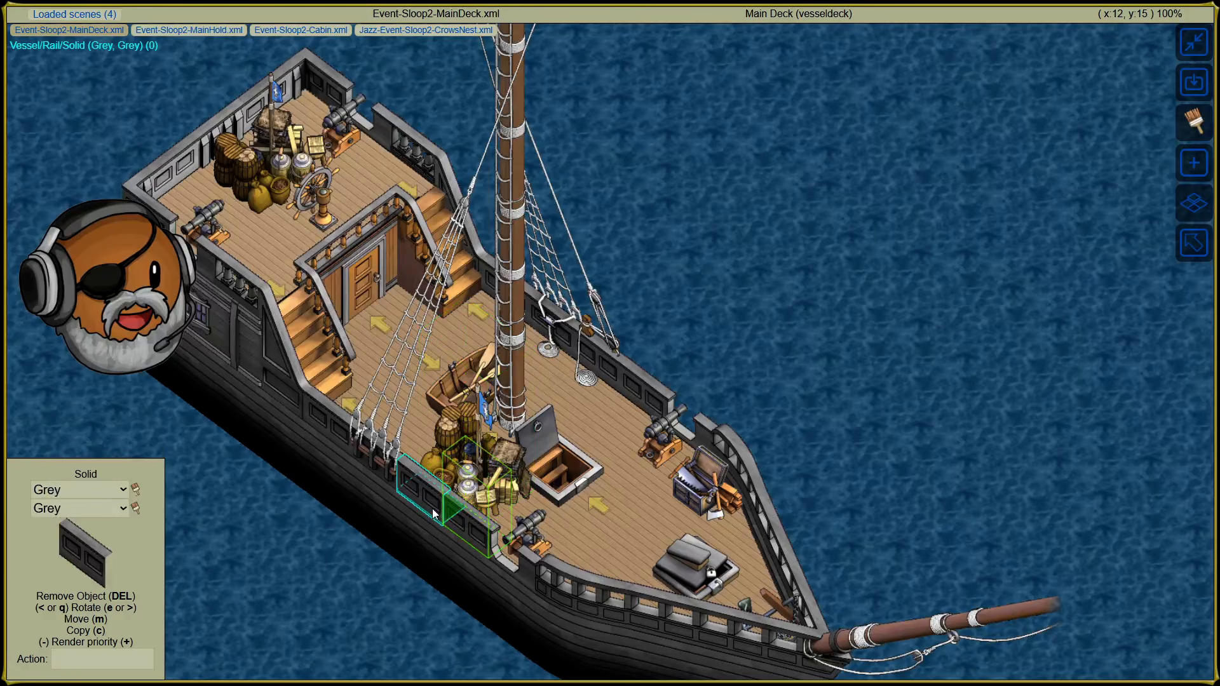
left_click(483, 472)
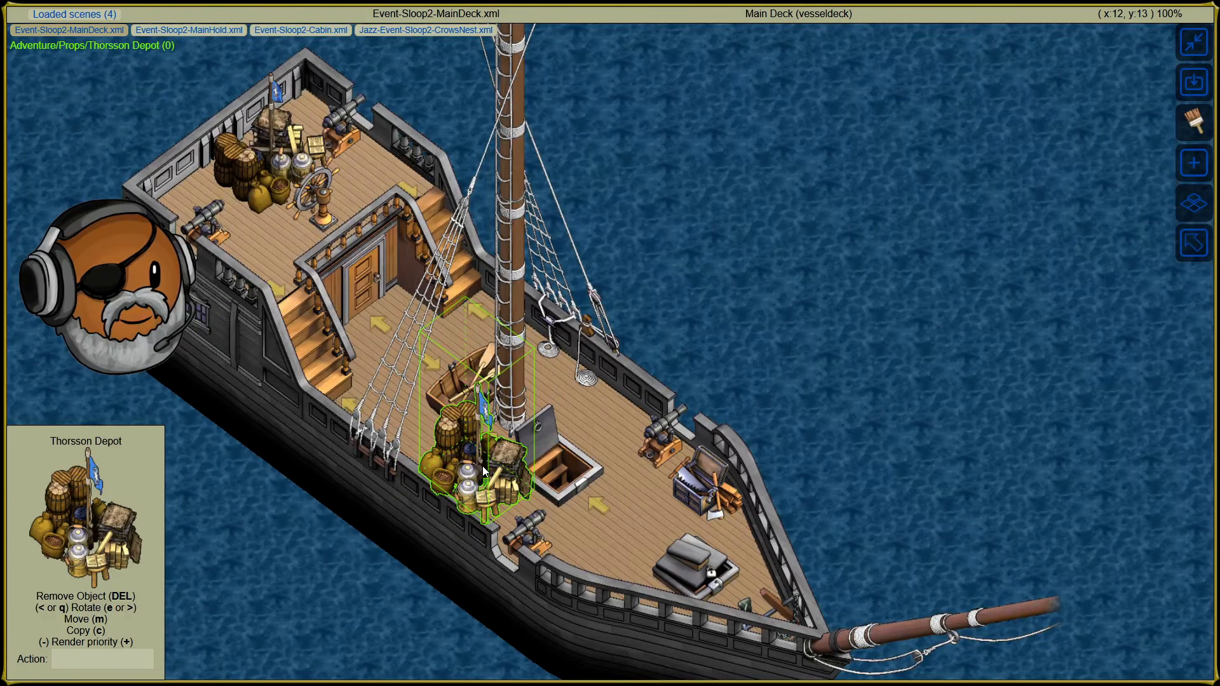
left_click(452, 404)
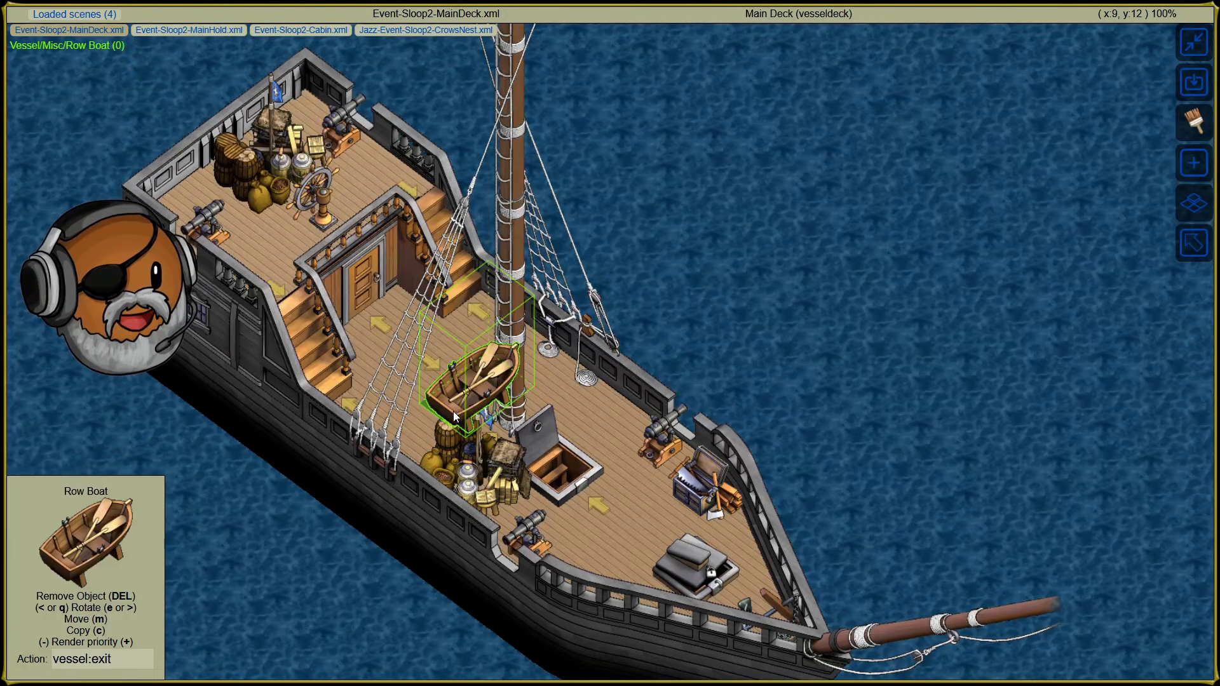
left_click(476, 489)
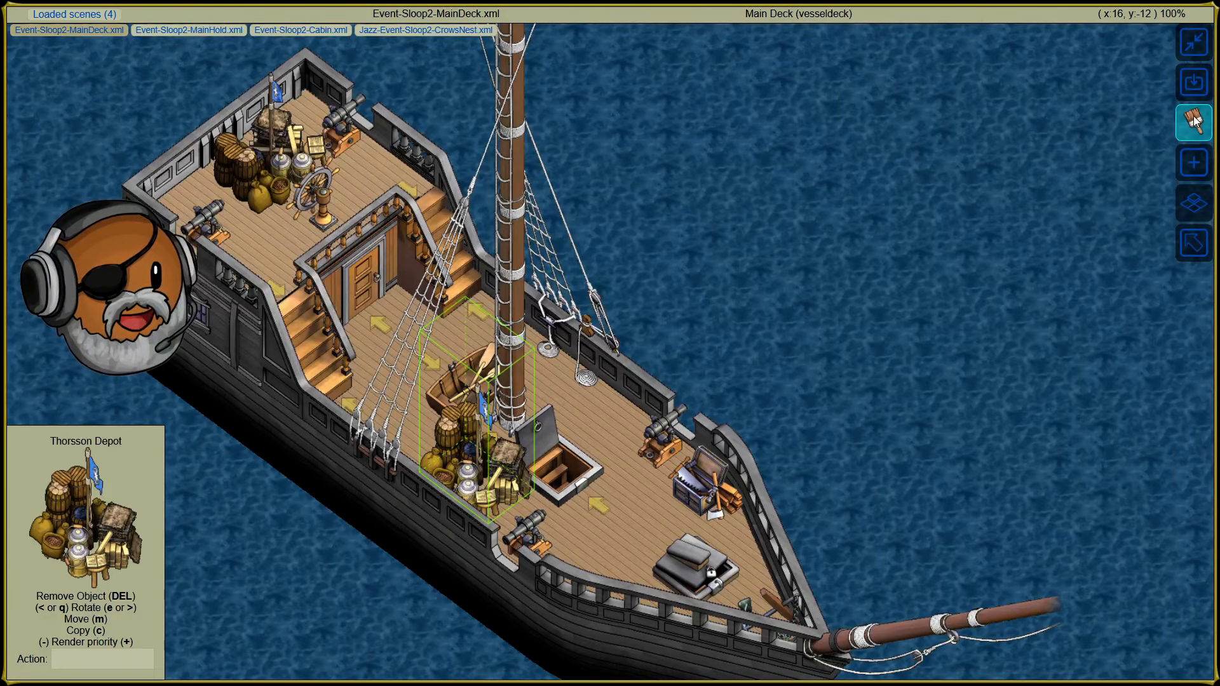
Step: Search the items available for adding for "gold", browse the matching items, and close the item list
left_click(1192, 165)
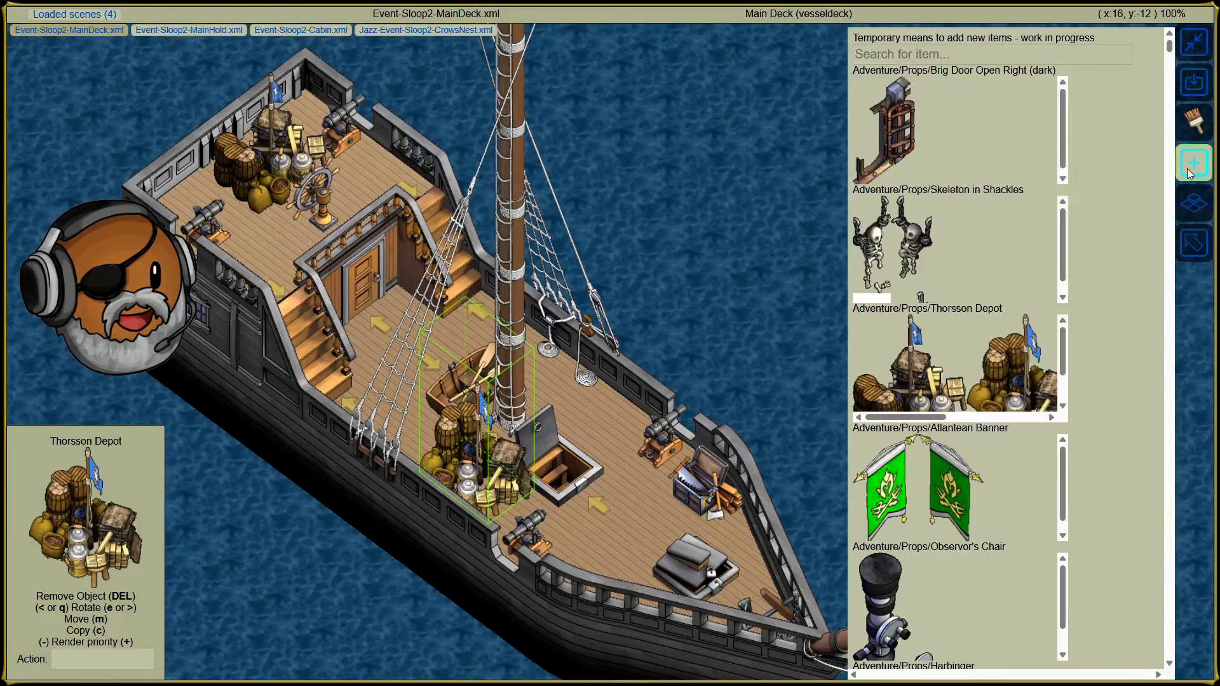
left_click(974, 56)
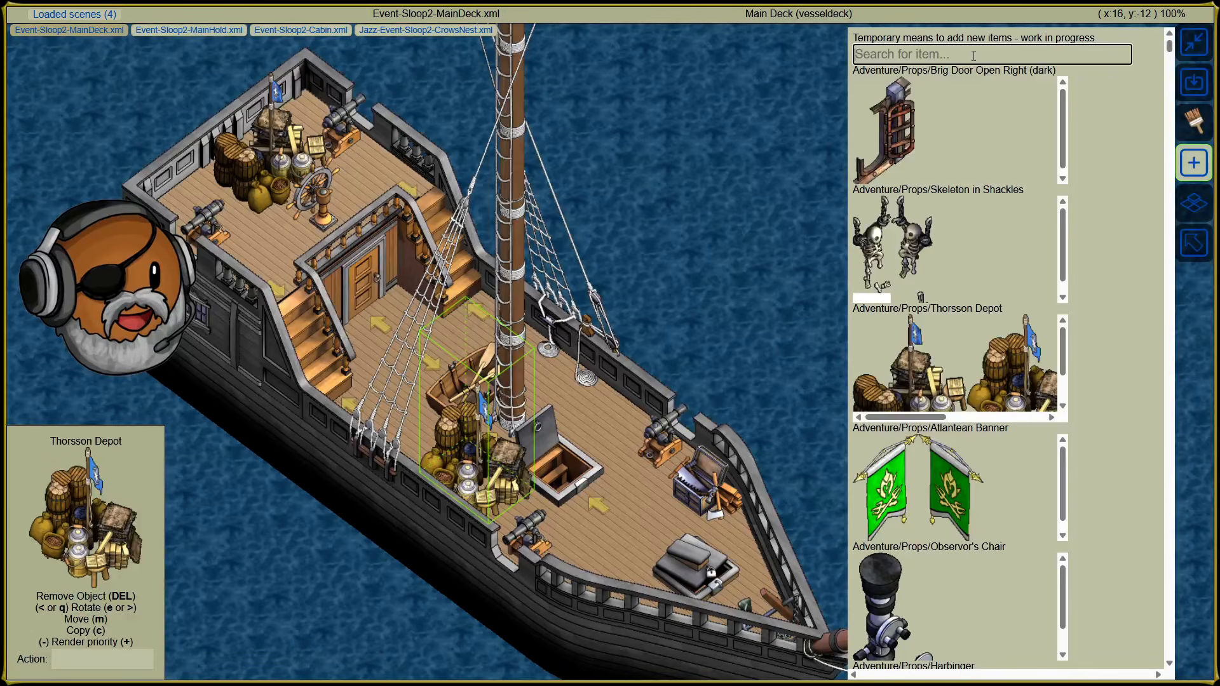
type("gold")
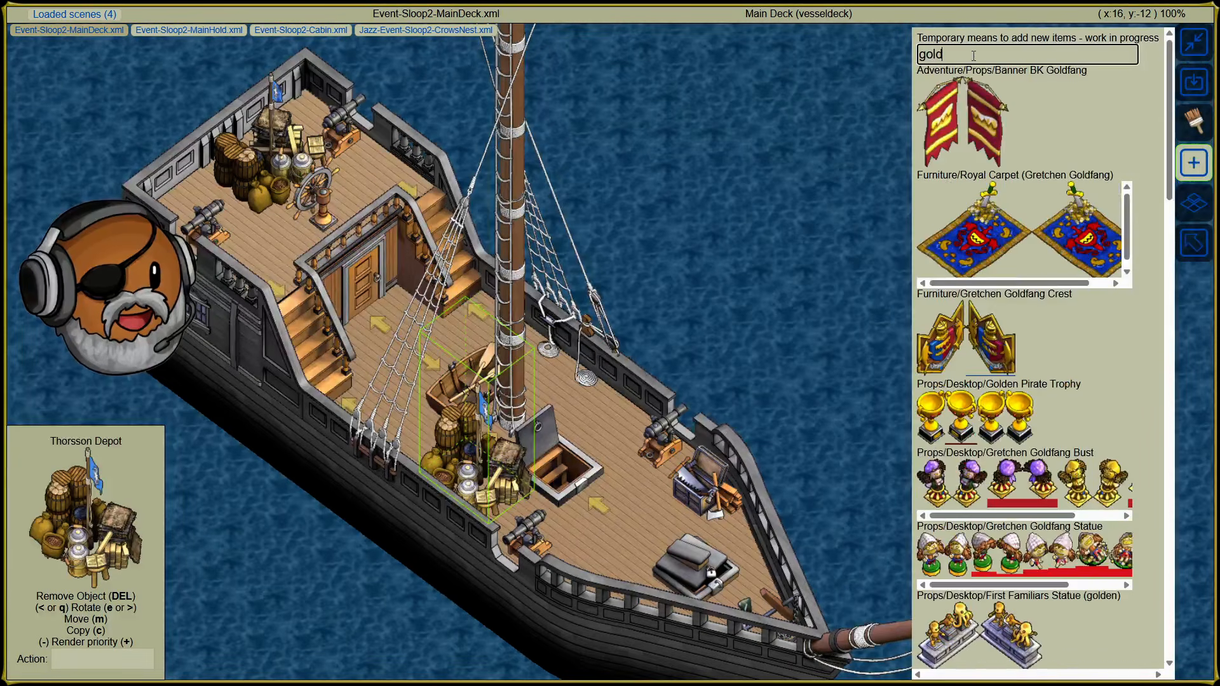
scroll(1138, 416, "down", 15)
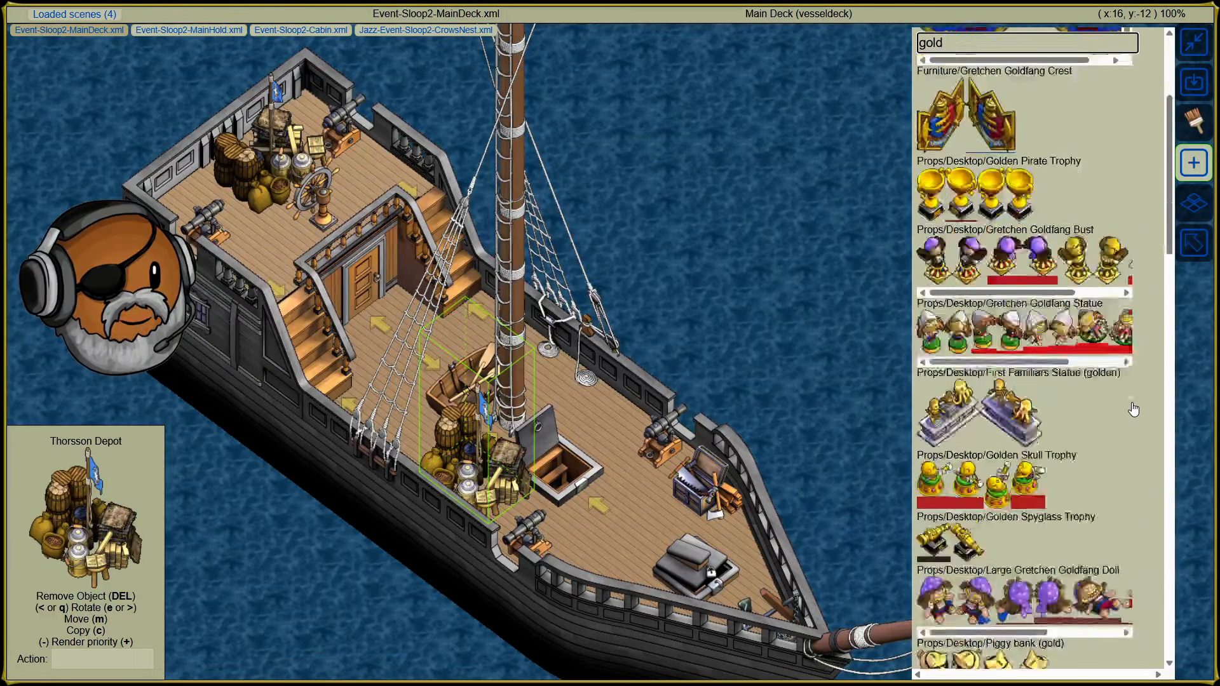
scroll(1138, 416, "down", 8)
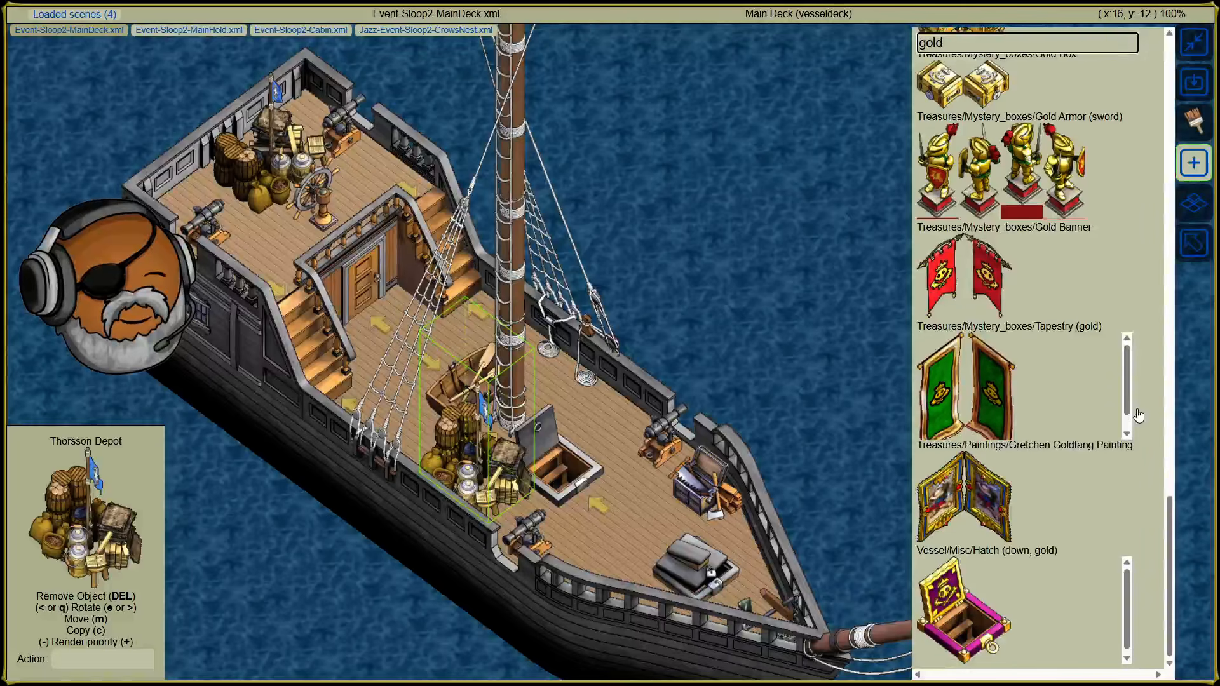
scroll(1138, 416, "up", 20)
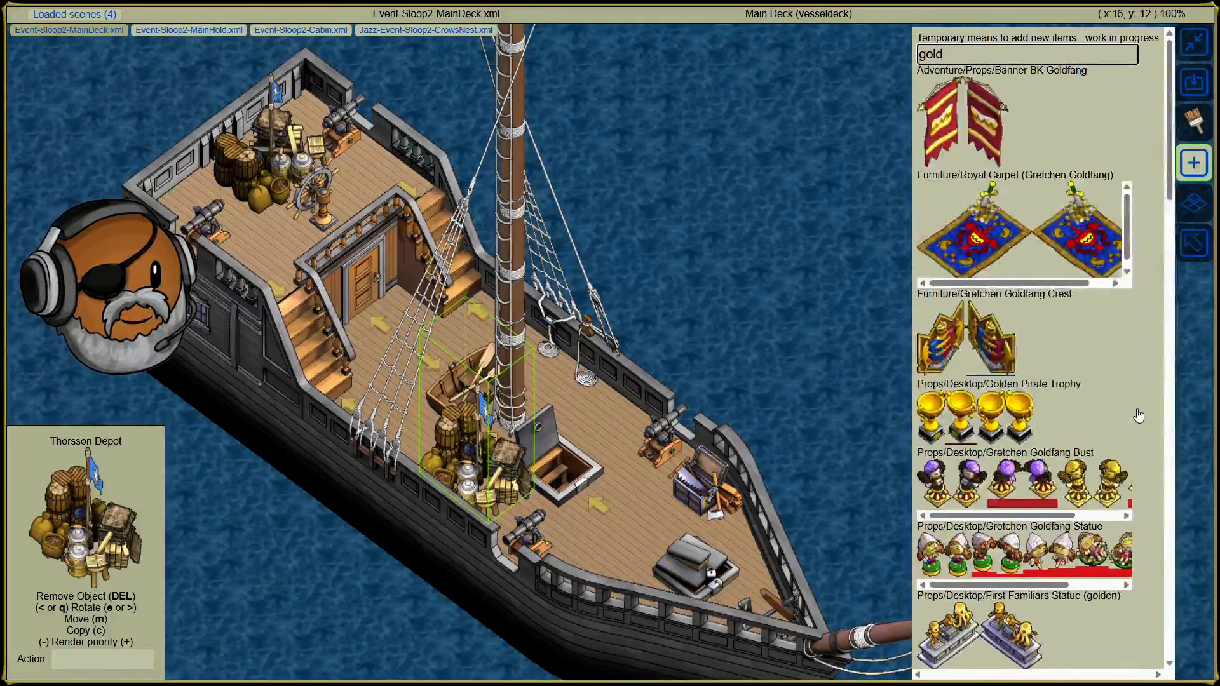
left_click(1181, 176)
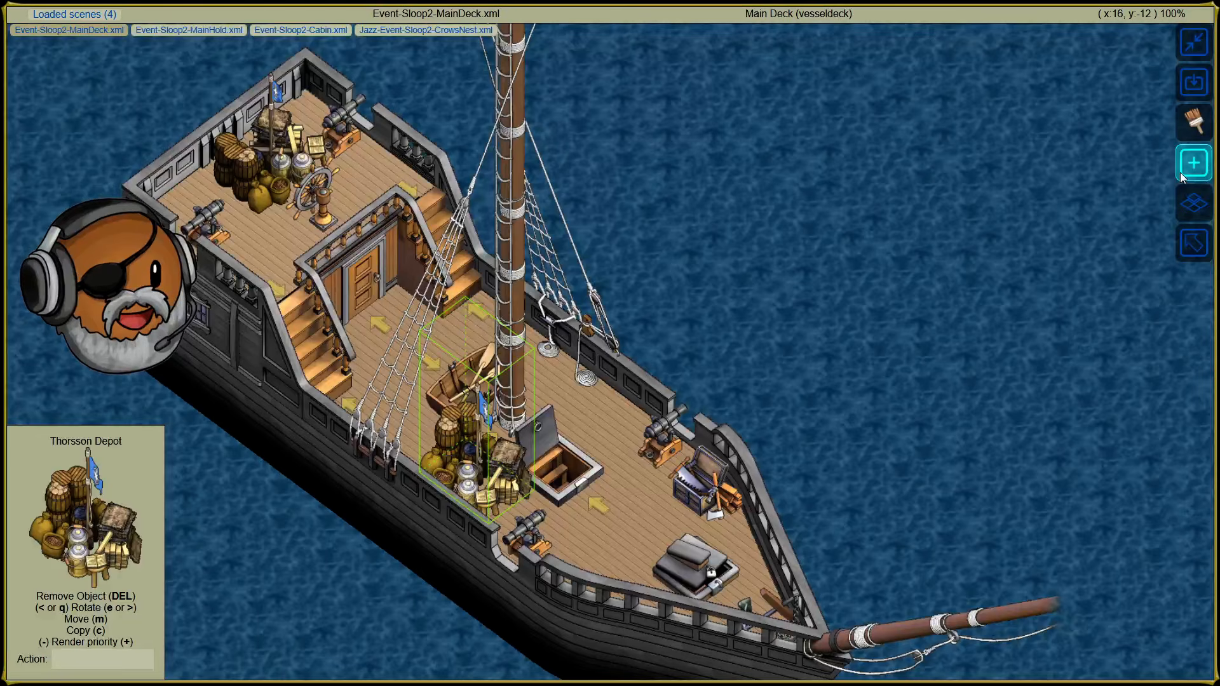
left_click(1182, 176)
left_click(1180, 173)
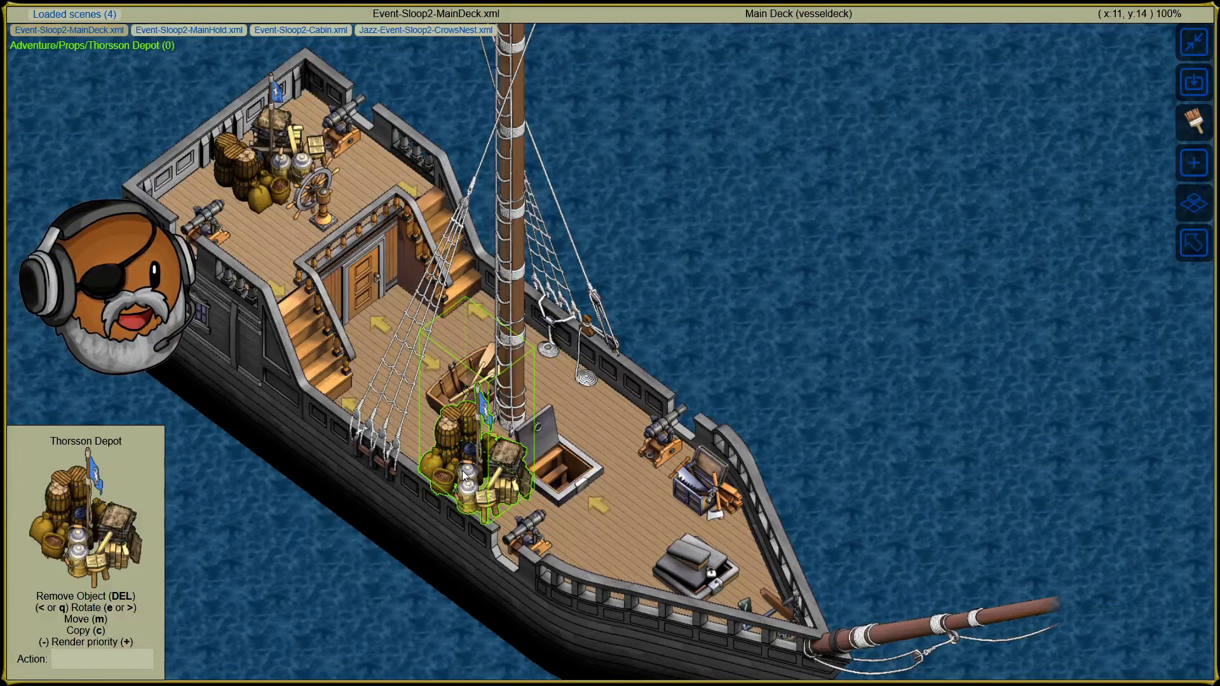
Step: Delete the copied Thorsson Depot beside the open hatch, and select the aft depot followed by the Rigging (far) object
key("Delete")
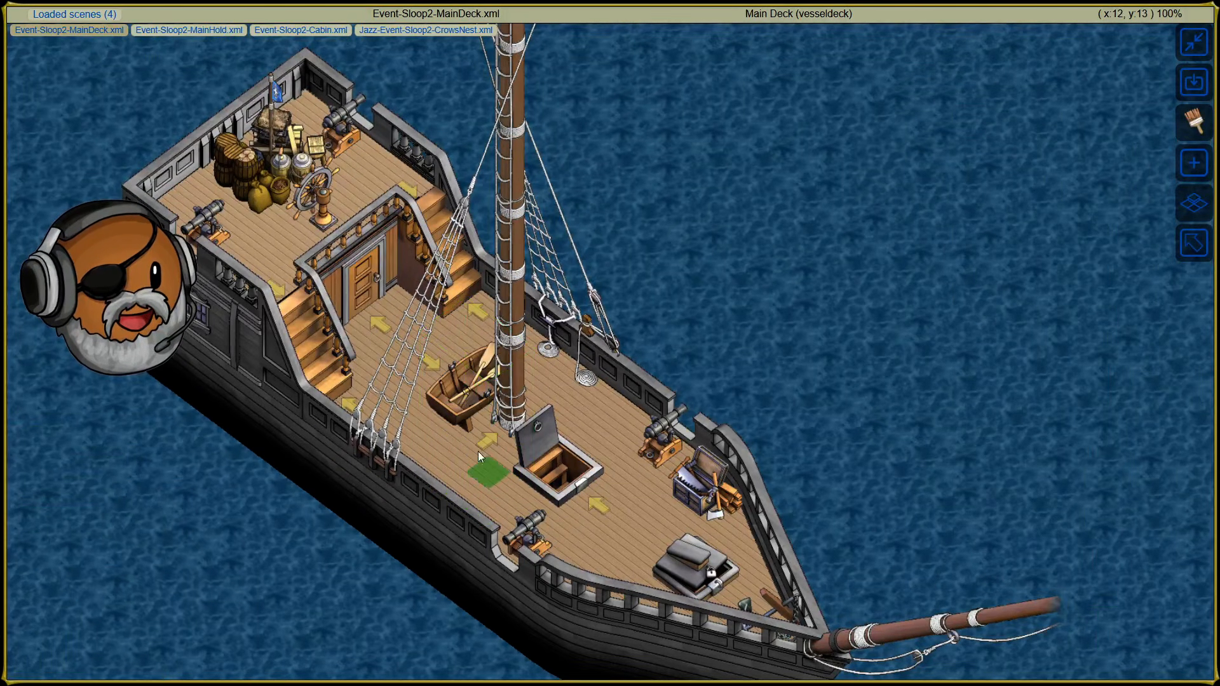
left_click(265, 189)
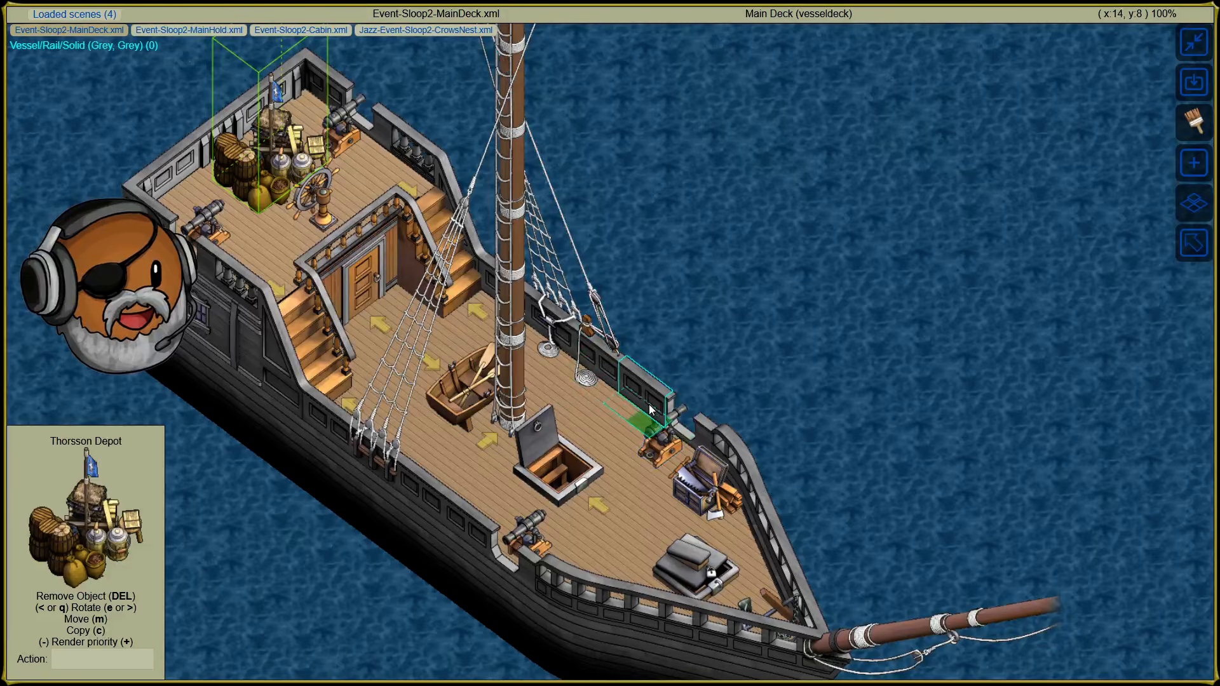
left_click(623, 393)
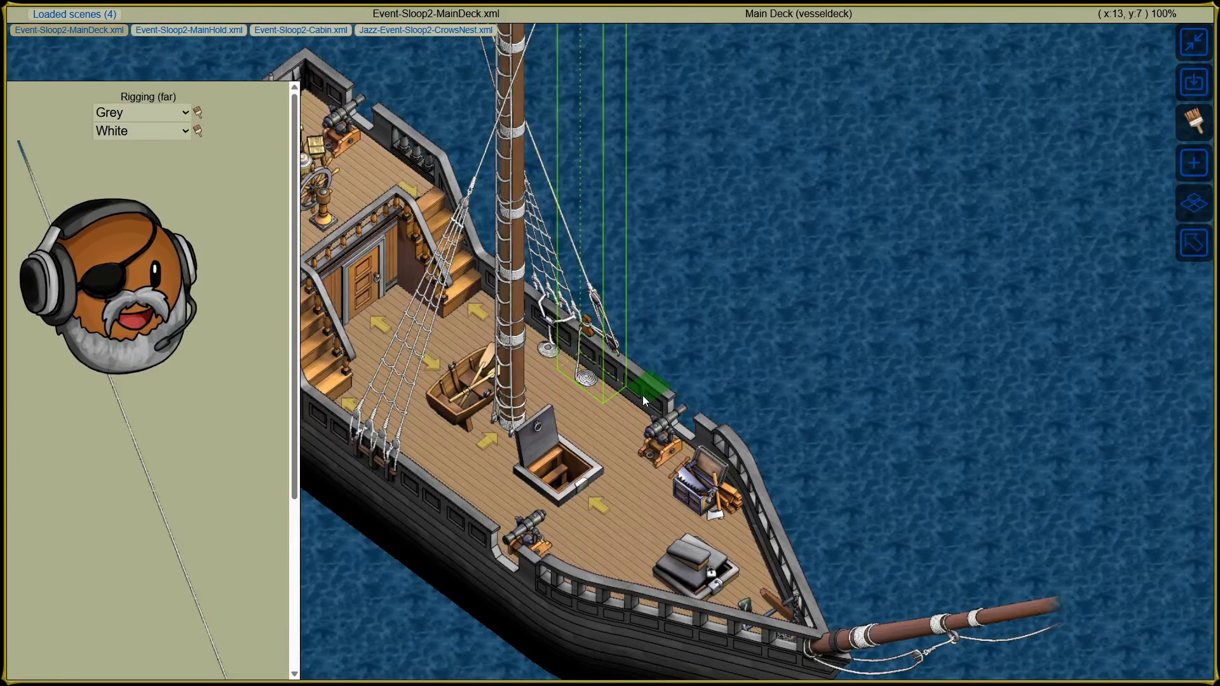
Step: Select the solid rail section beside the main deck, switch to base tile editing, and paint Ship Deck tiles at the bow's near edge
left_click(629, 401)
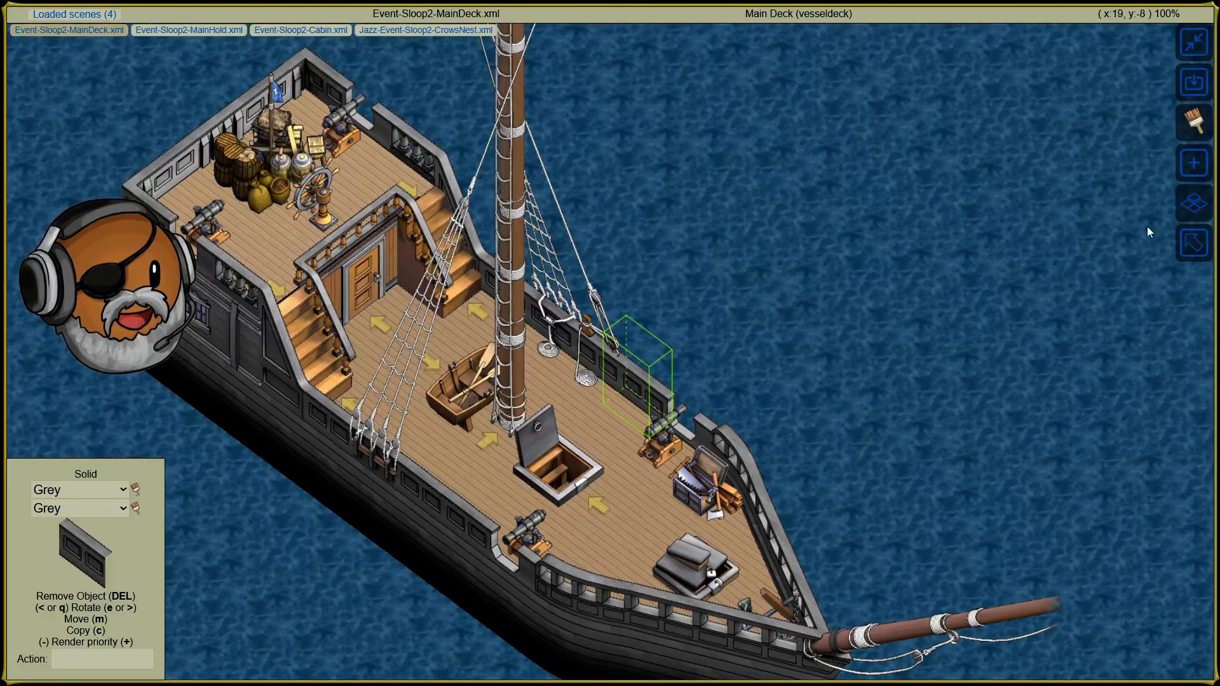
left_click(1201, 212)
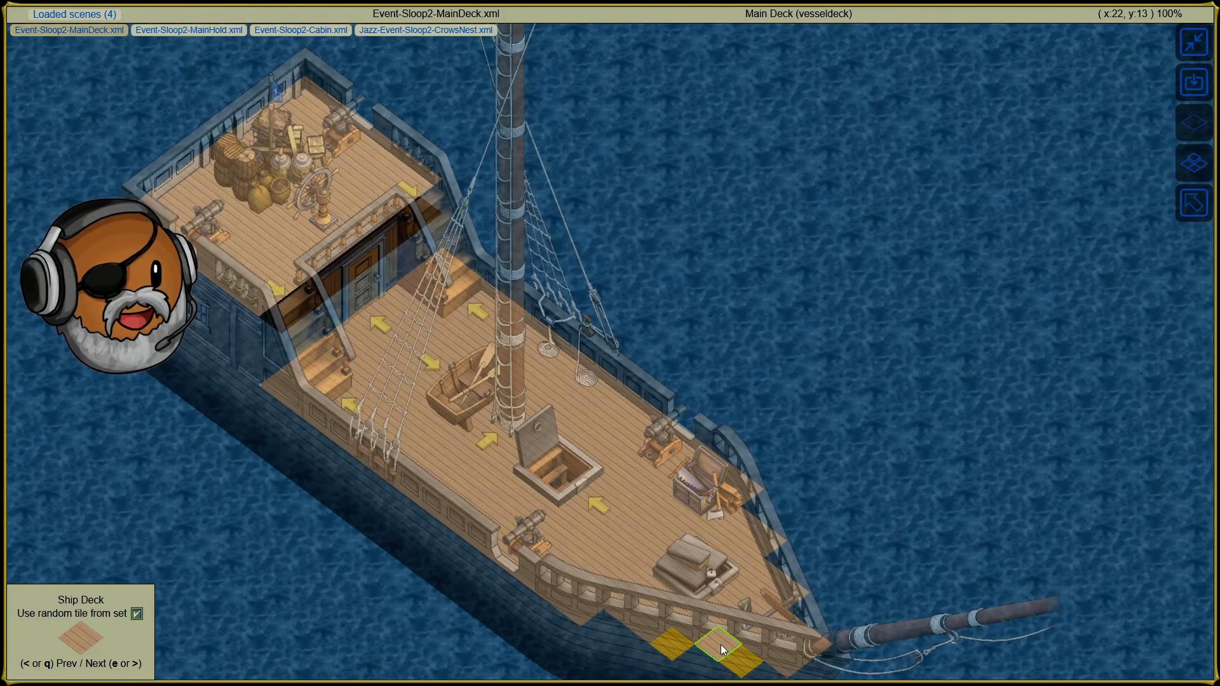
left_click(677, 647)
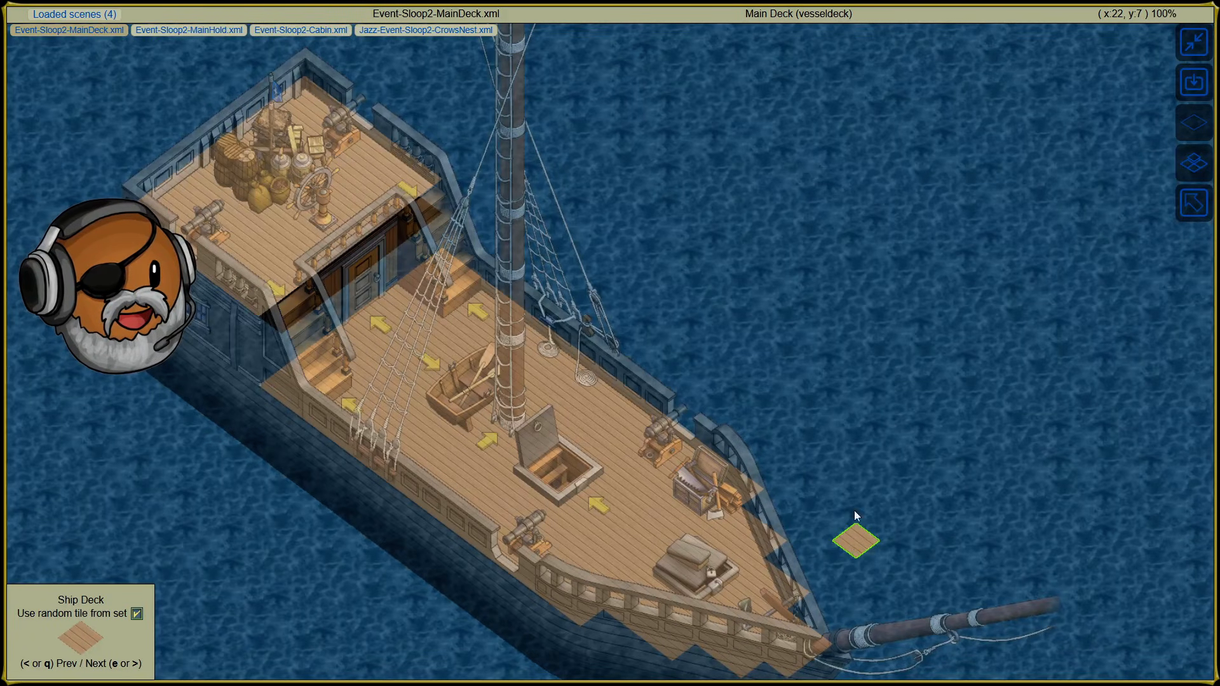
Step: Browse the base tile sets, choose Outdoors/Beach/Sand (light), and paint a strip of it along the main deck's far rail
left_click(1190, 131)
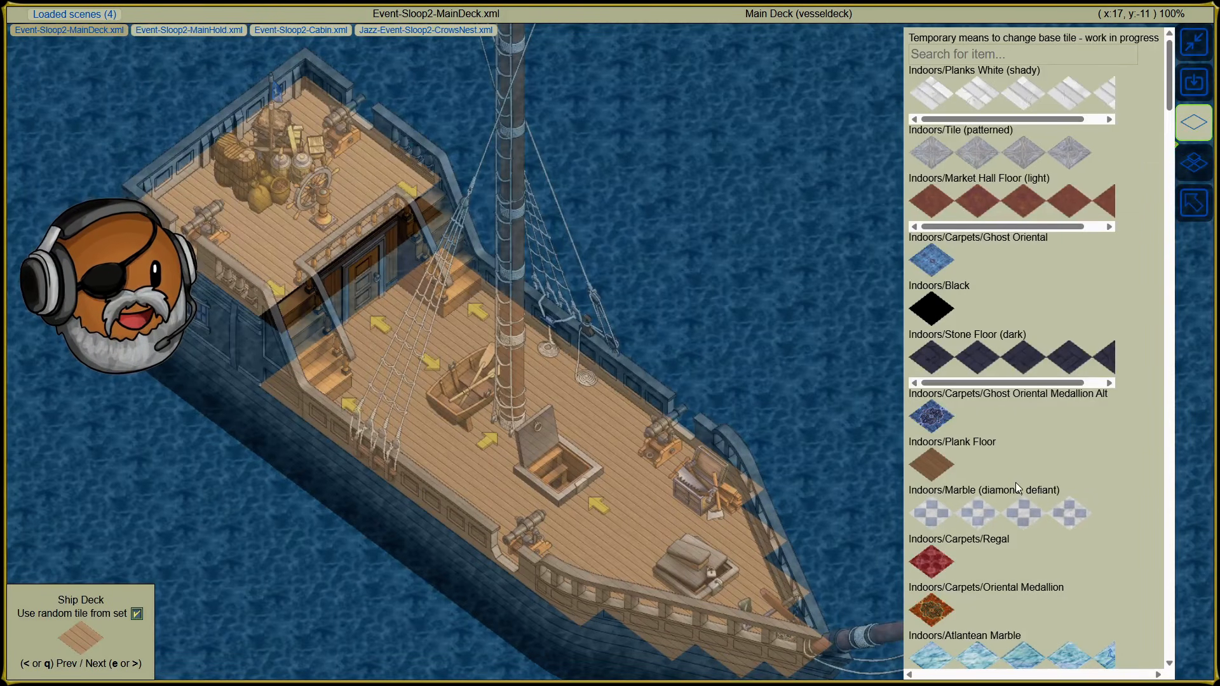
scroll(1015, 482, "down", 5)
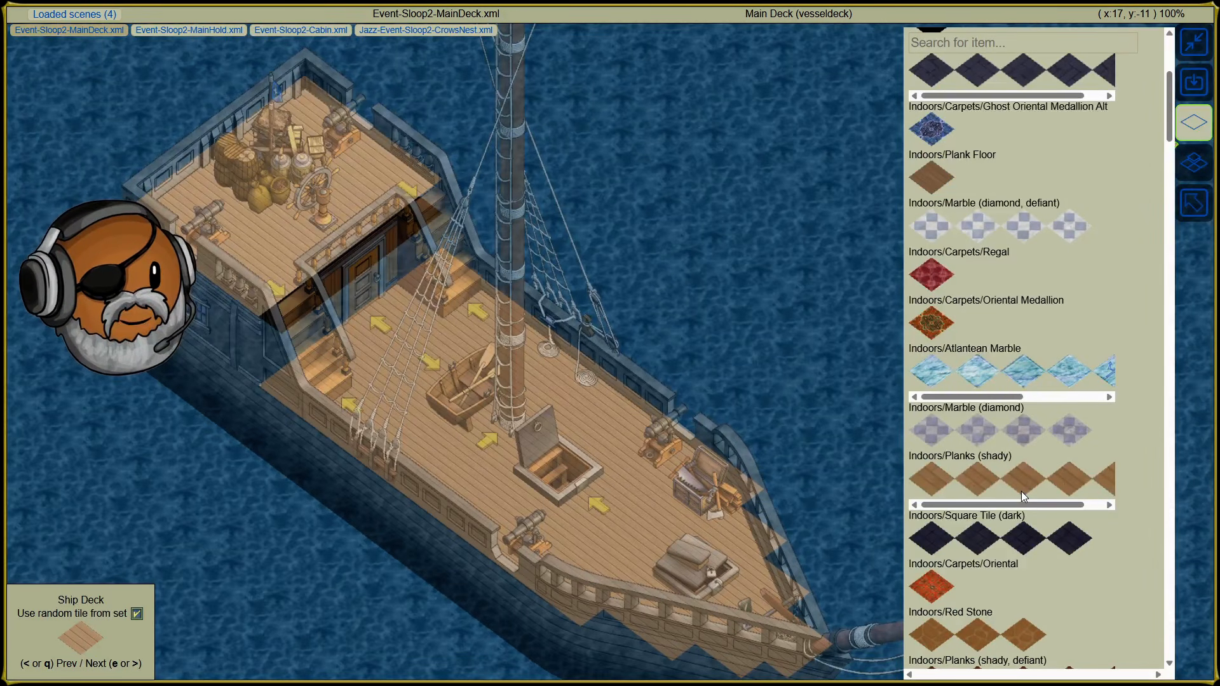
scroll(1021, 490, "up", 5)
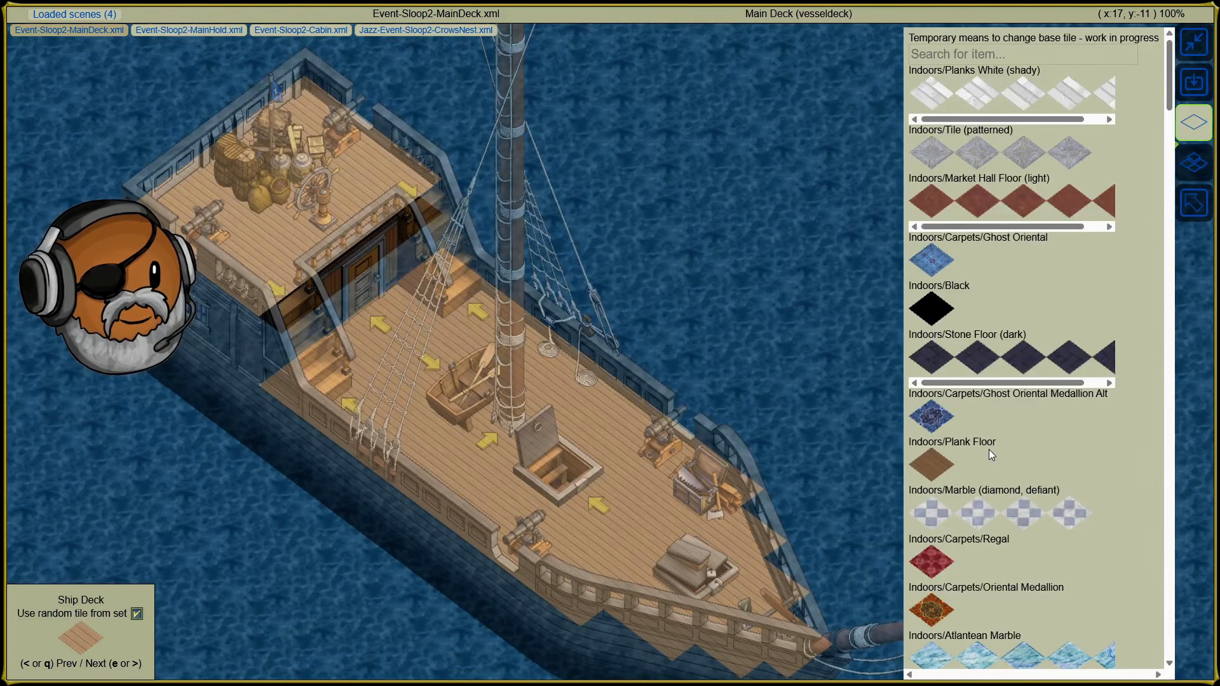
scroll(989, 448, "down", 20)
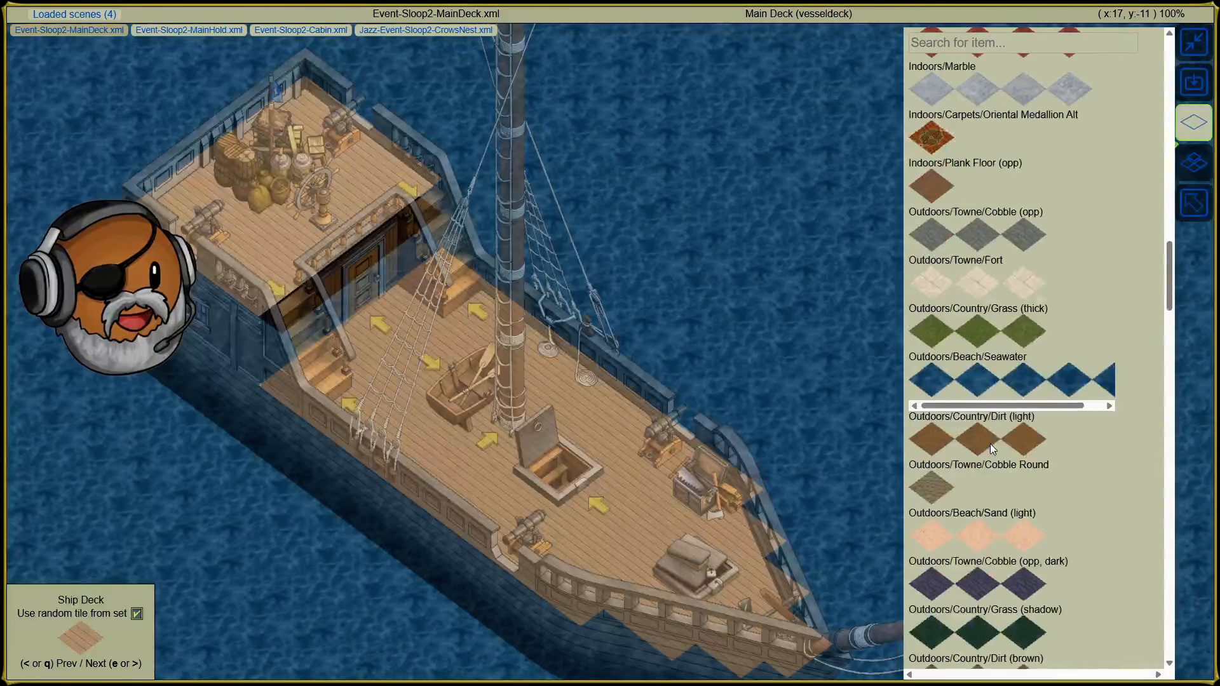
scroll(990, 443, "down", 3)
scroll(990, 444, "up", 3)
scroll(989, 443, "down", 8)
scroll(990, 444, "up", 5)
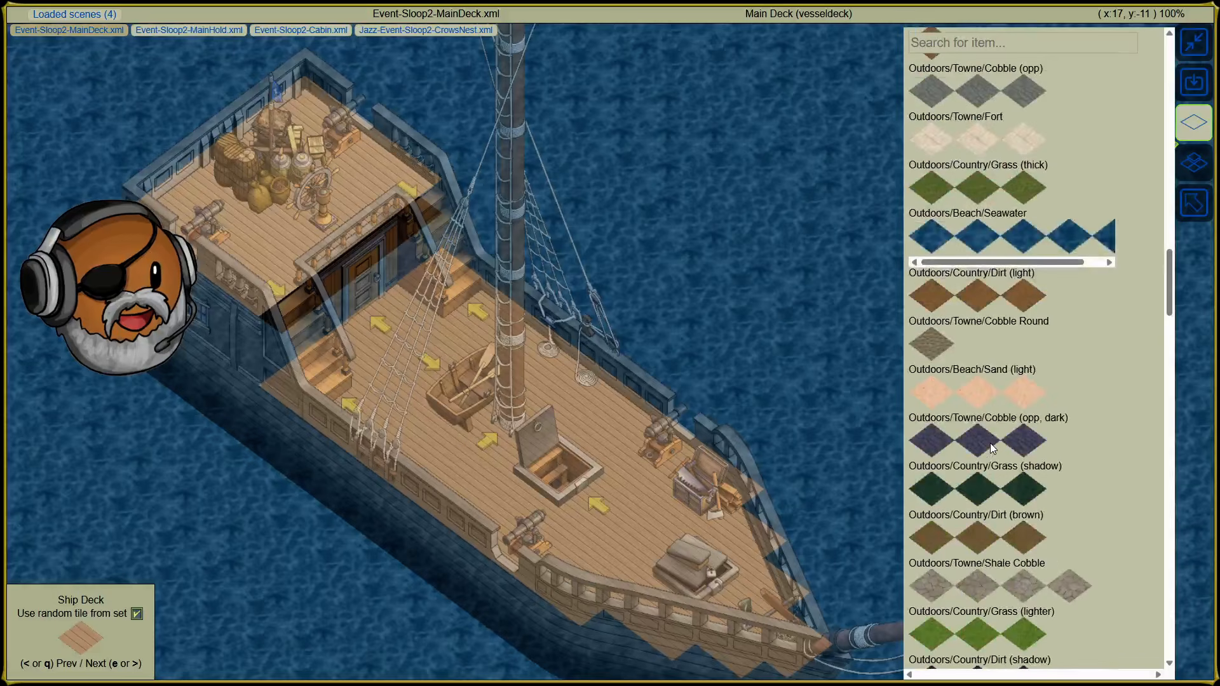
left_click(931, 392)
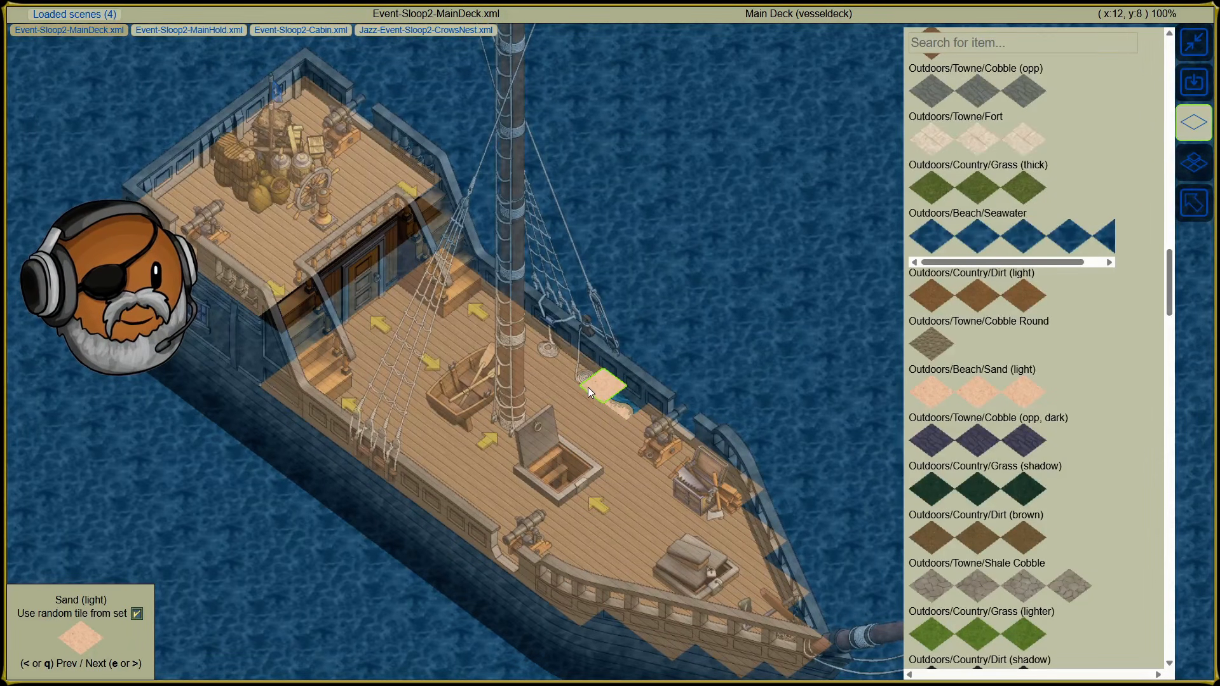
left_click_drag(588, 387, 525, 342)
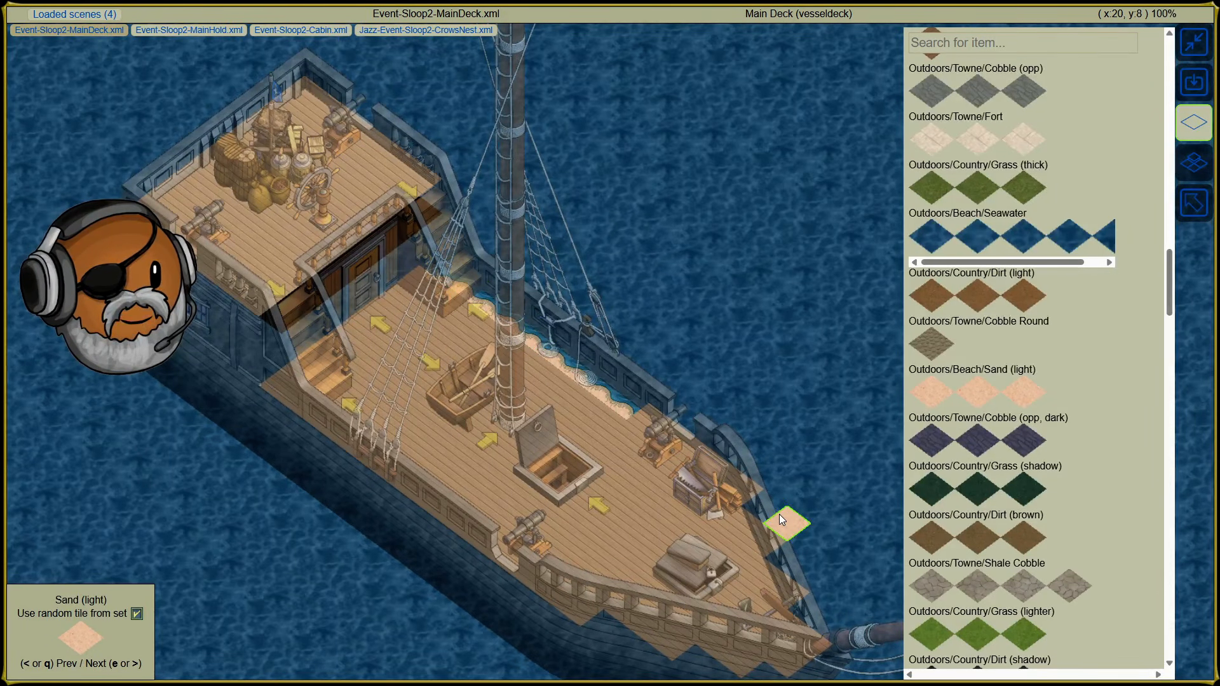
Step: Close the base tile list and undo the painted Sand (light) tiles along the far rail
left_click(1184, 120)
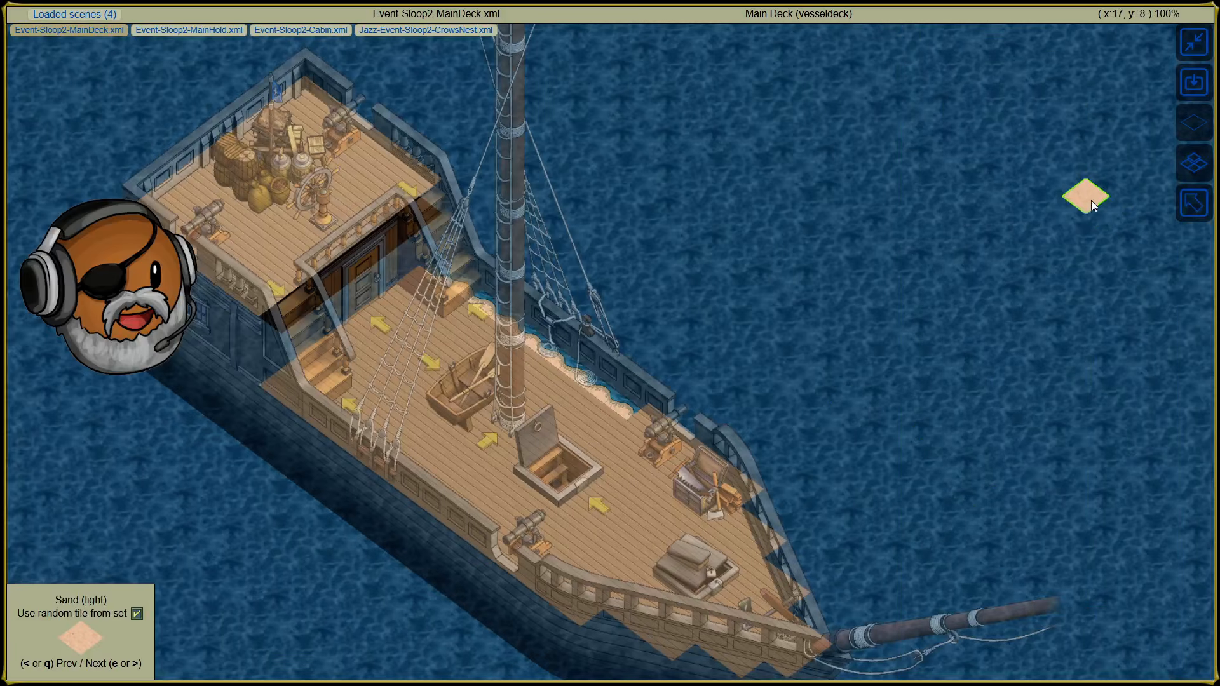
key("ctrl+z")
key("ctrl+z")
key("ctrl+z")
key("ctrl+z")
key("ctrl+z")
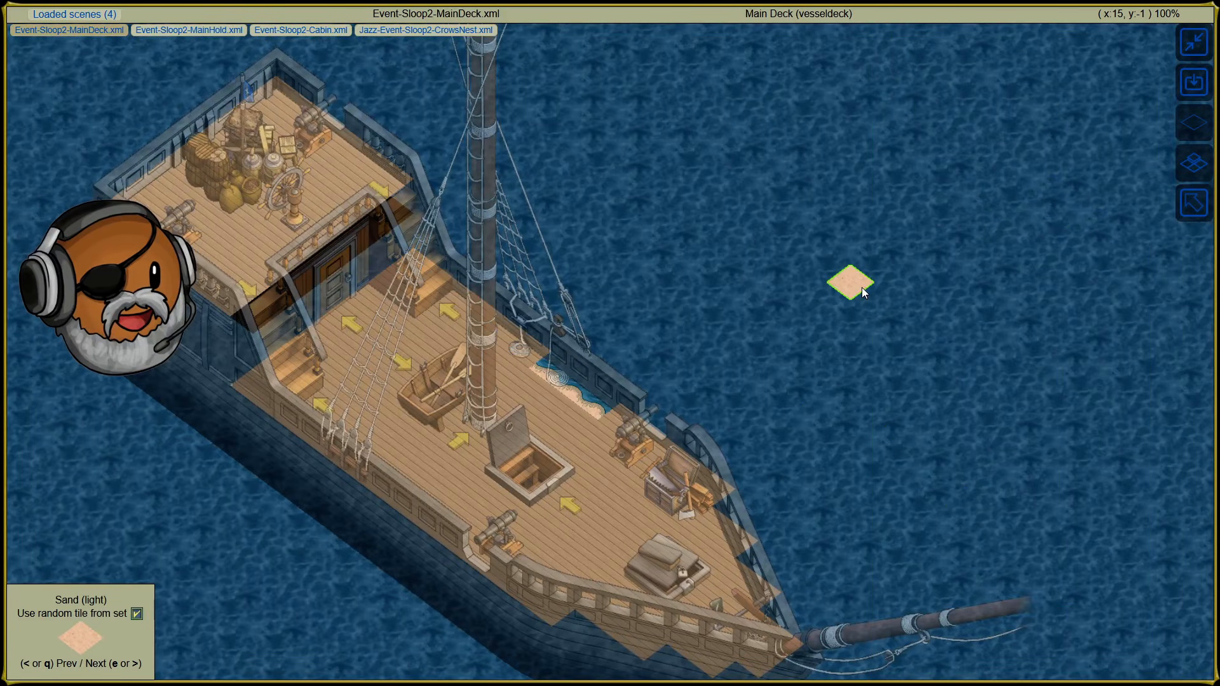
Step: Reopen the base tile list, browse through its tile sets, and filter them by "vessel"
left_click(1189, 125)
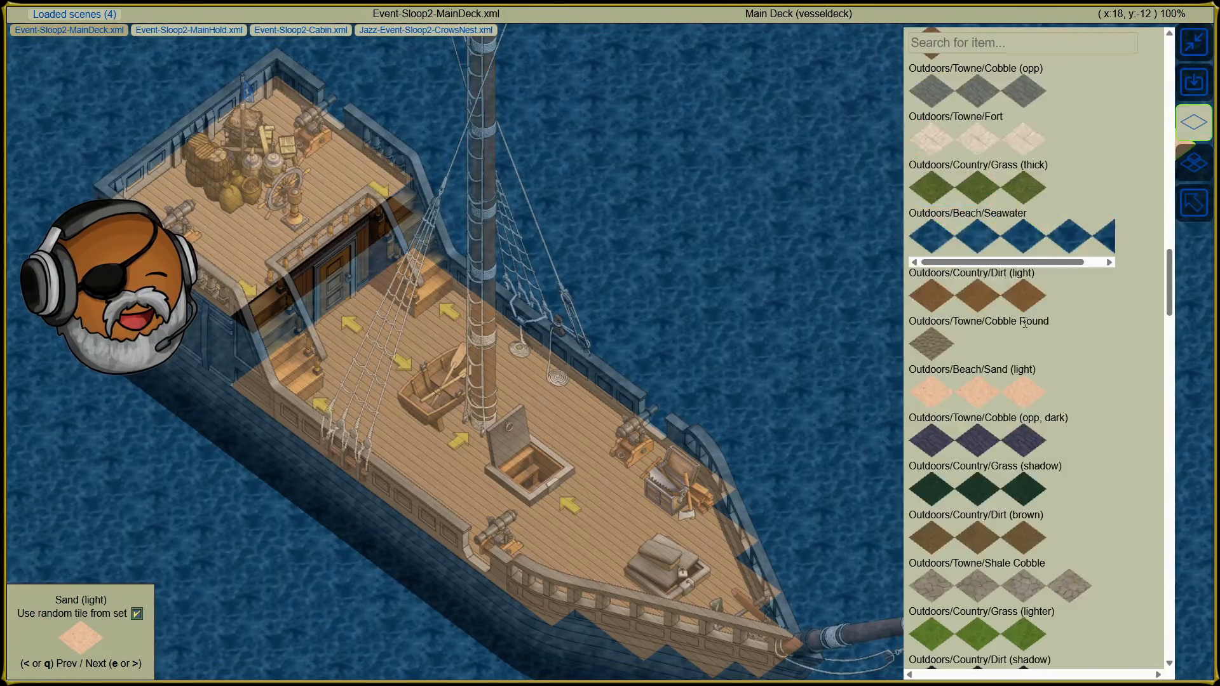
scroll(1116, 413, "down", 10)
scroll(1113, 413, "down", 15)
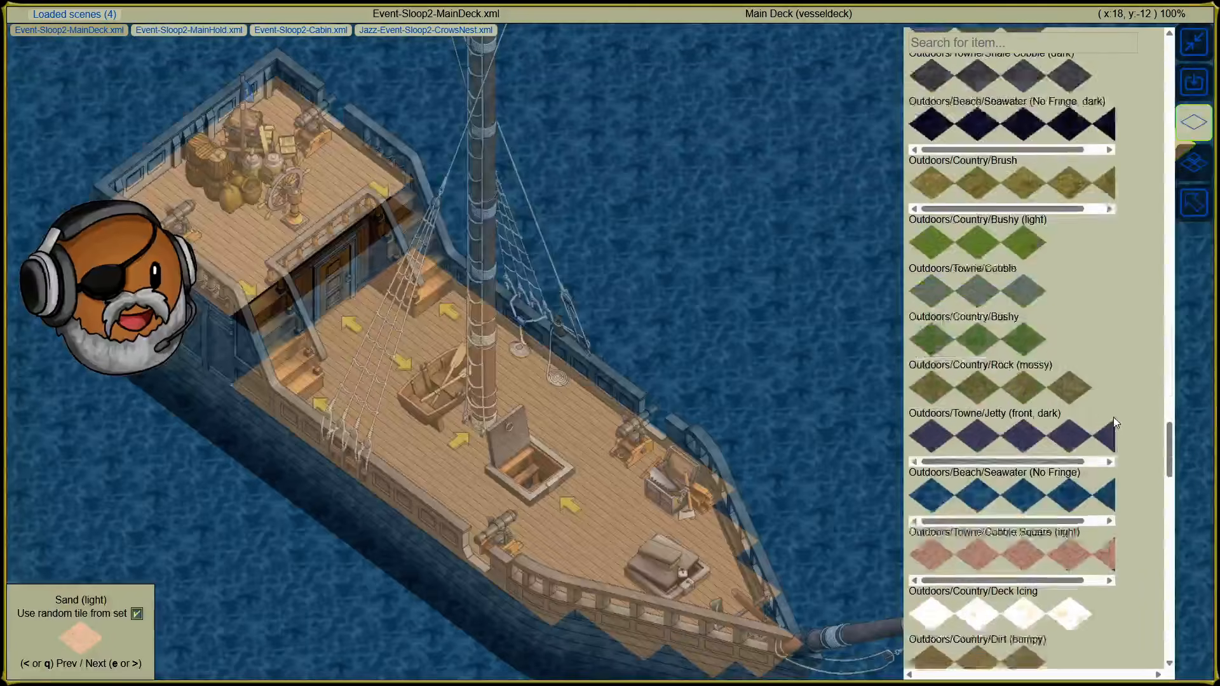
scroll(1109, 425, "down", 10)
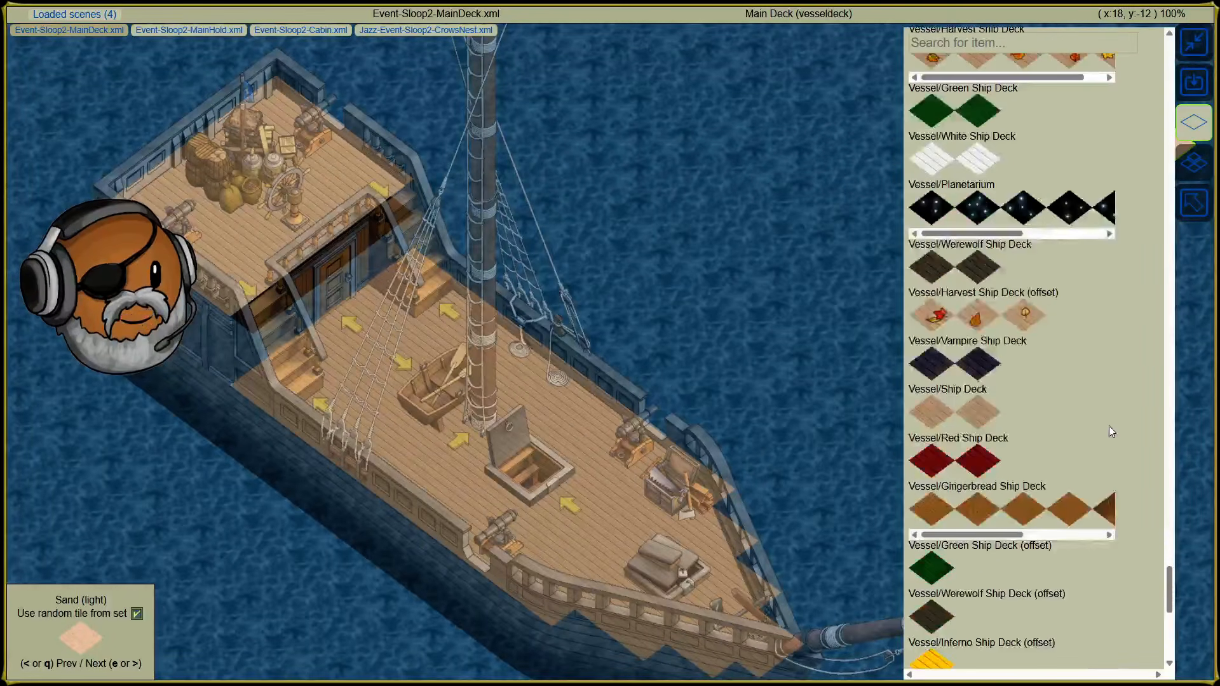
scroll(1001, 422, "down", 7)
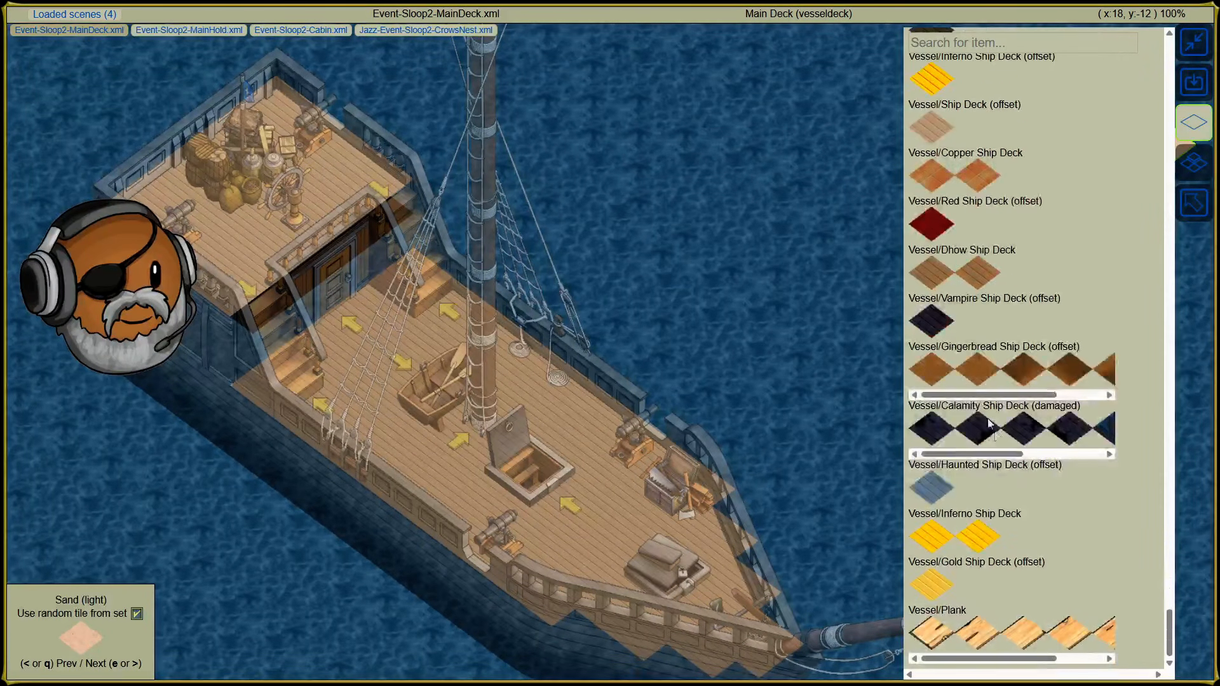
left_click(961, 43)
type("vessel")
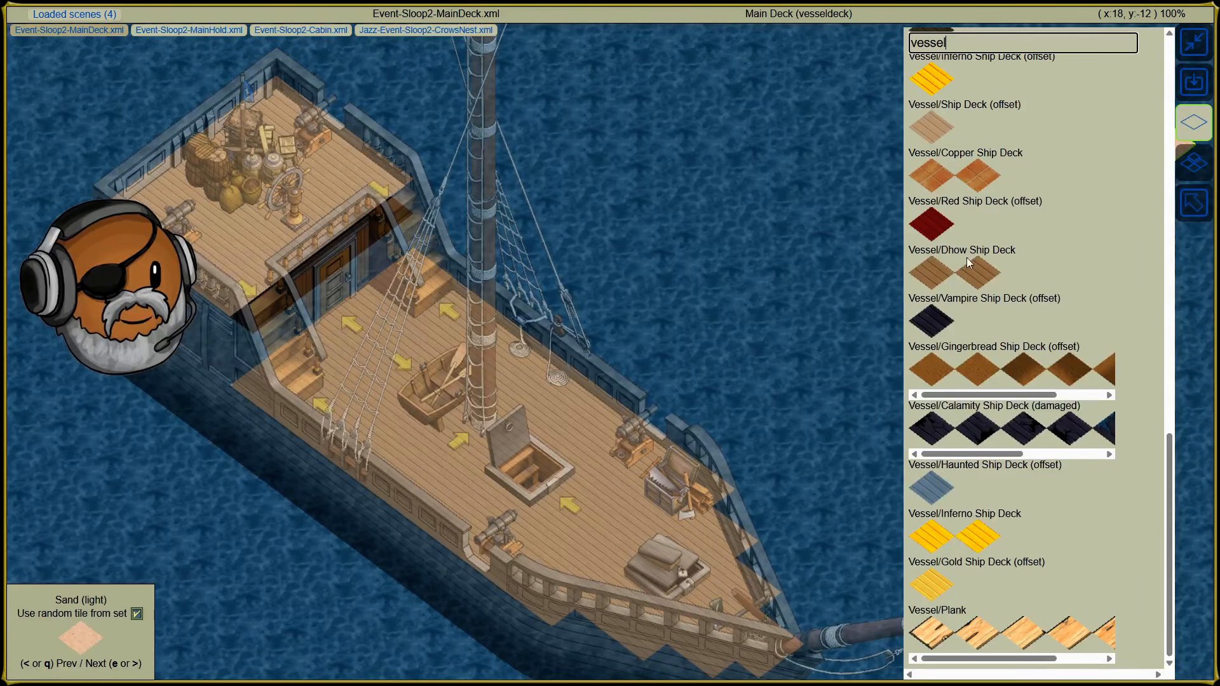
scroll(966, 584, "up", 15)
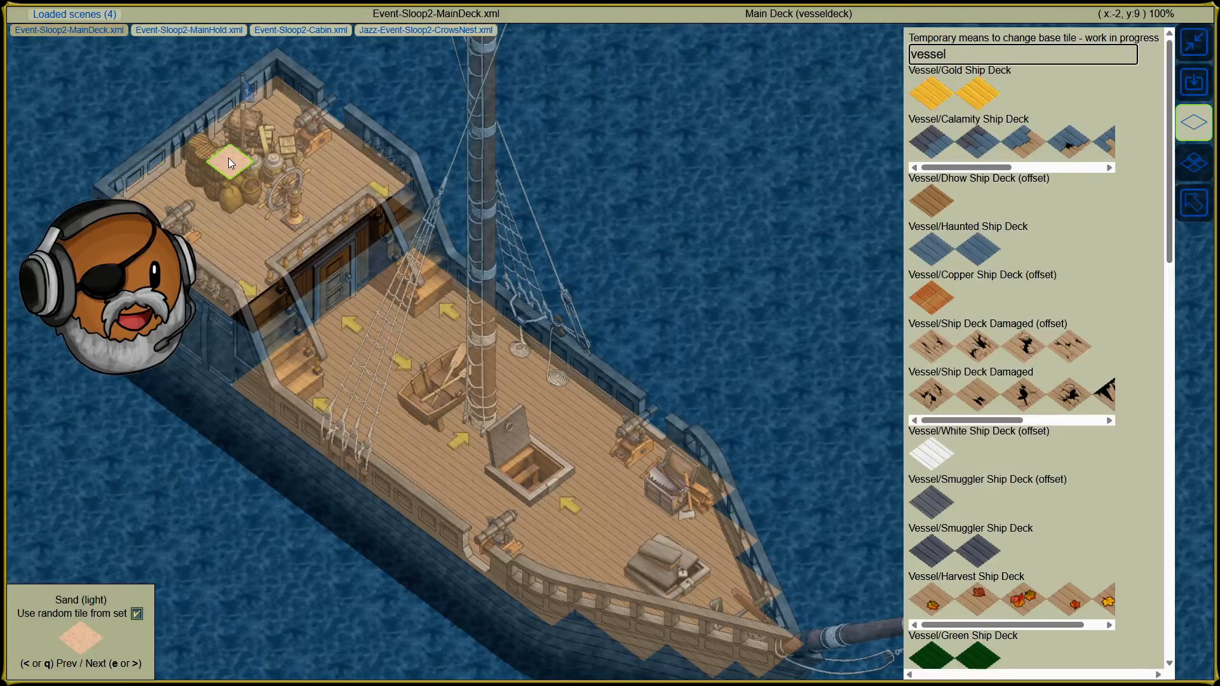
Step: Choose the Haunted Ship Deck tile and paint it over the whole raised aft deck
left_click(938, 250)
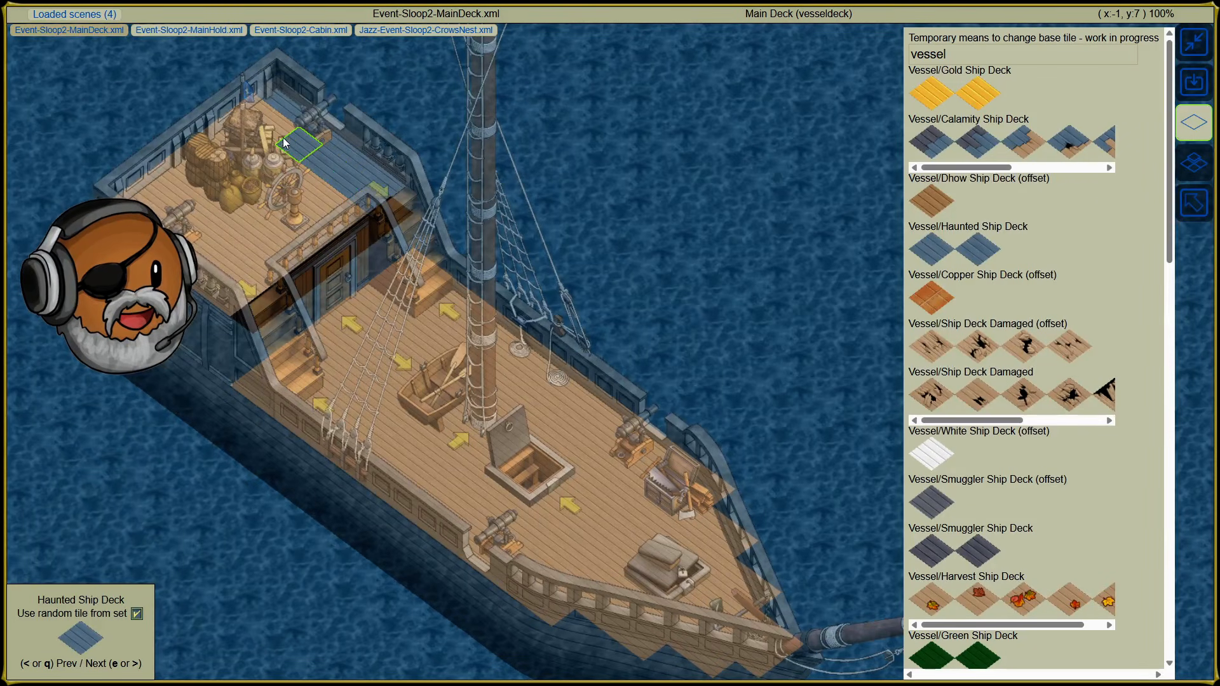
mouse_move(284, 143)
left_mouse_down()
mouse_move(266, 117)
mouse_move(322, 213)
mouse_move(323, 241)
left_mouse_up()
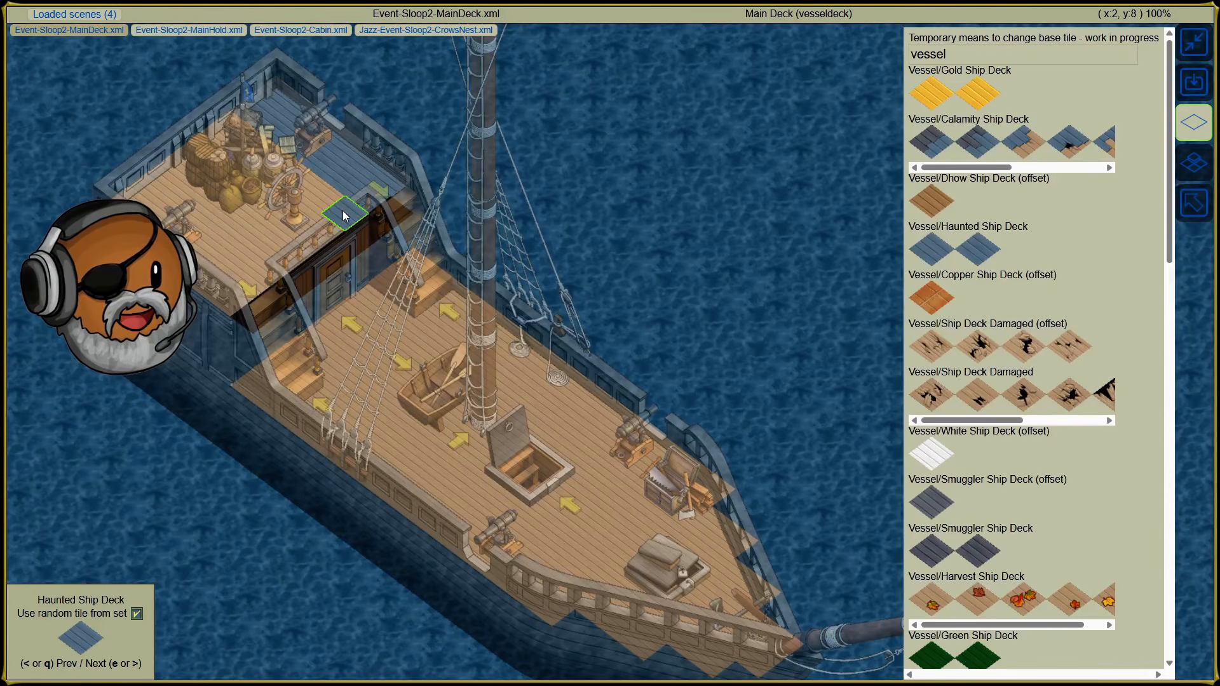
left_click_drag(341, 211, 125, 211)
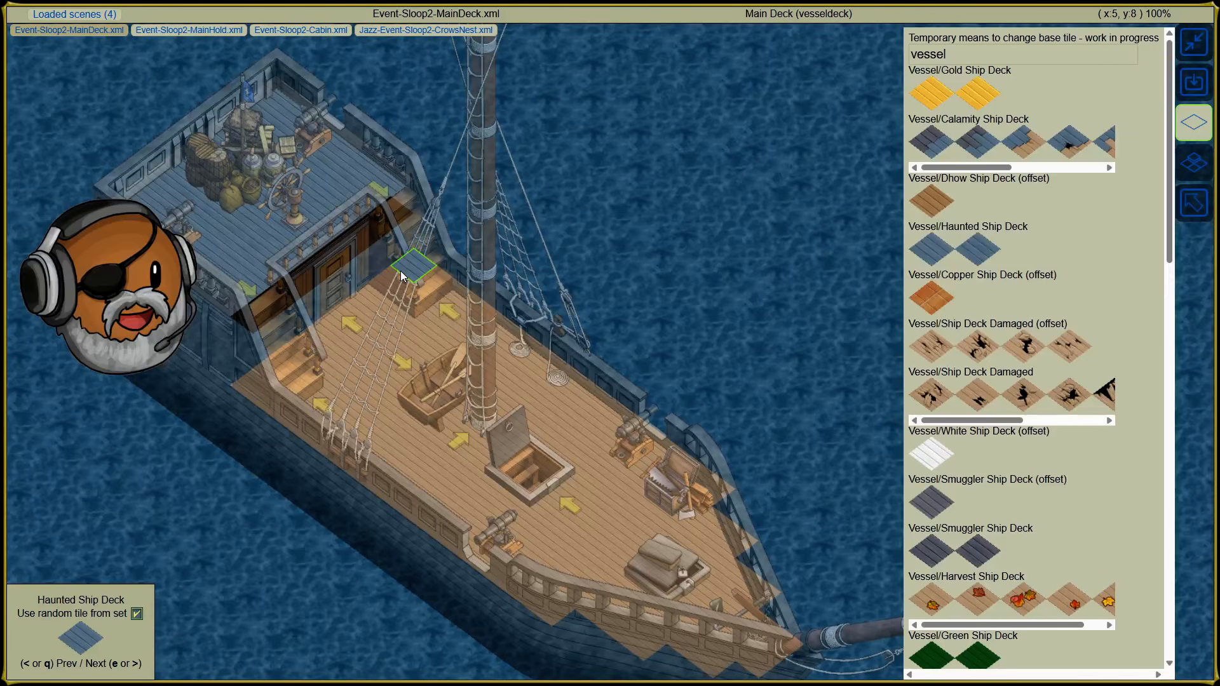
Step: Paint the Haunted Ship Deck tile over the entire main deck, including the remaining tiles at the bow
mouse_move(401, 276)
left_mouse_down()
mouse_move(504, 543)
mouse_move(553, 601)
mouse_move(730, 544)
left_mouse_up()
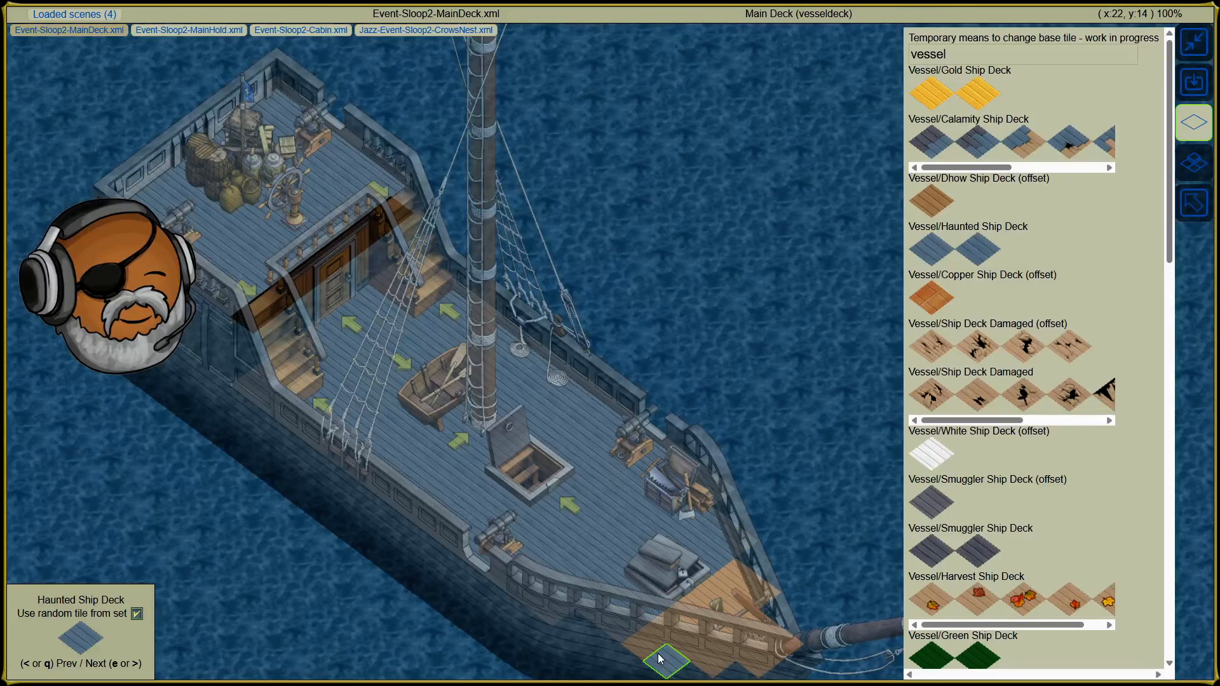
left_click_drag(708, 585, 719, 572)
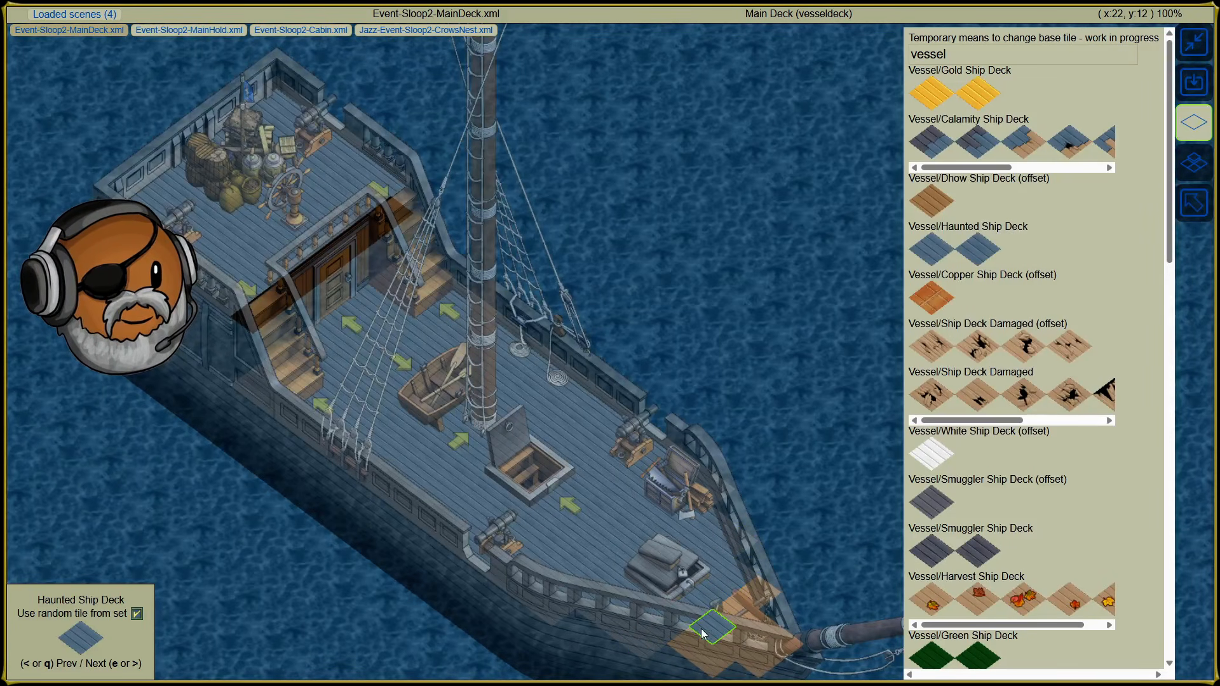
left_click(735, 601)
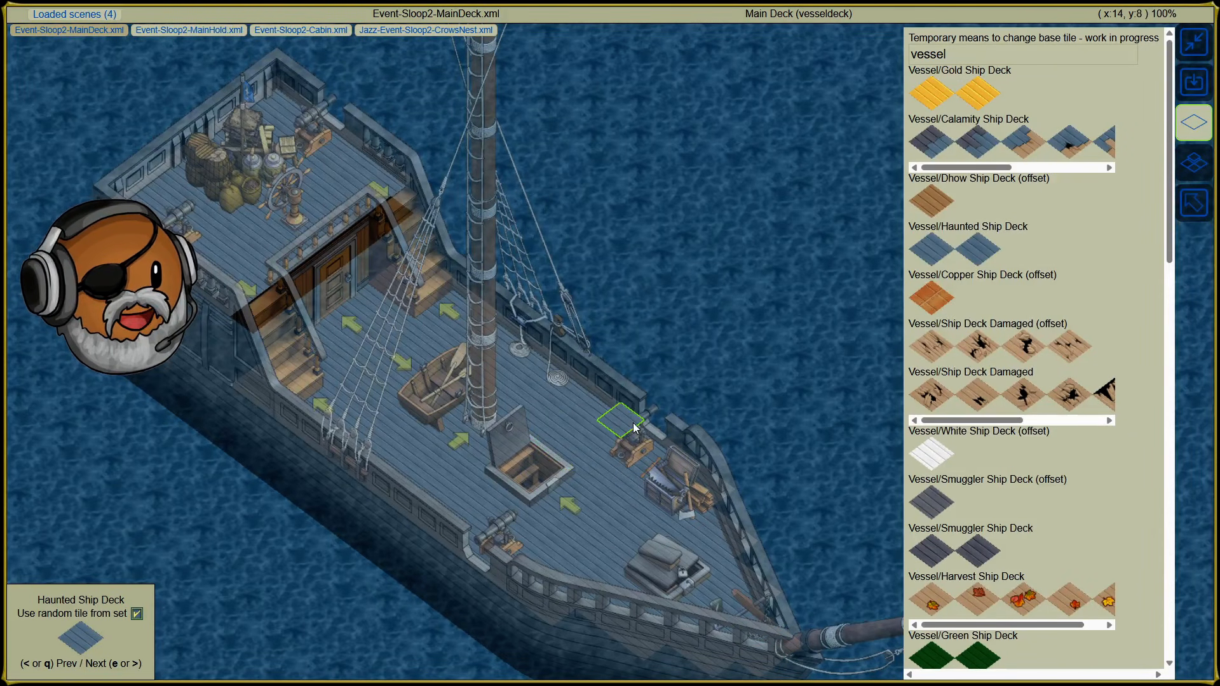
Step: Choose the Vessel/Plank tile set and enable using a random tile from the set
scroll(1139, 402, "down", 10)
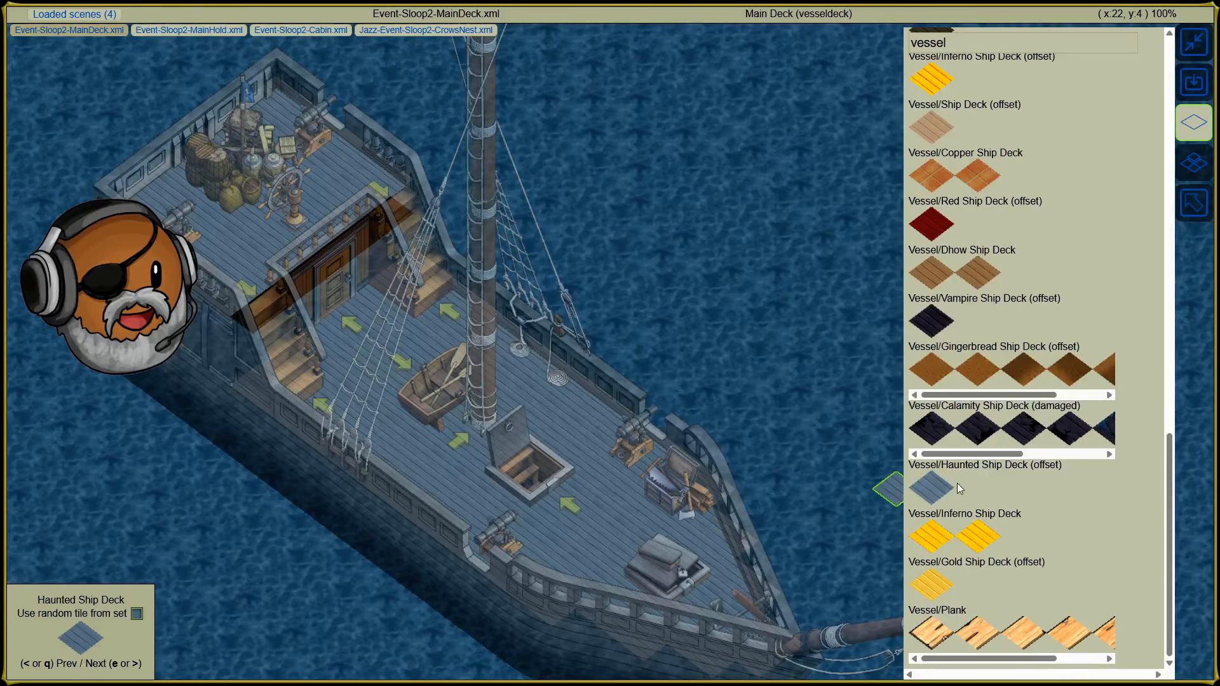
mouse_move(950, 455)
left_mouse_down()
mouse_move(1071, 456)
mouse_move(940, 443)
left_mouse_up()
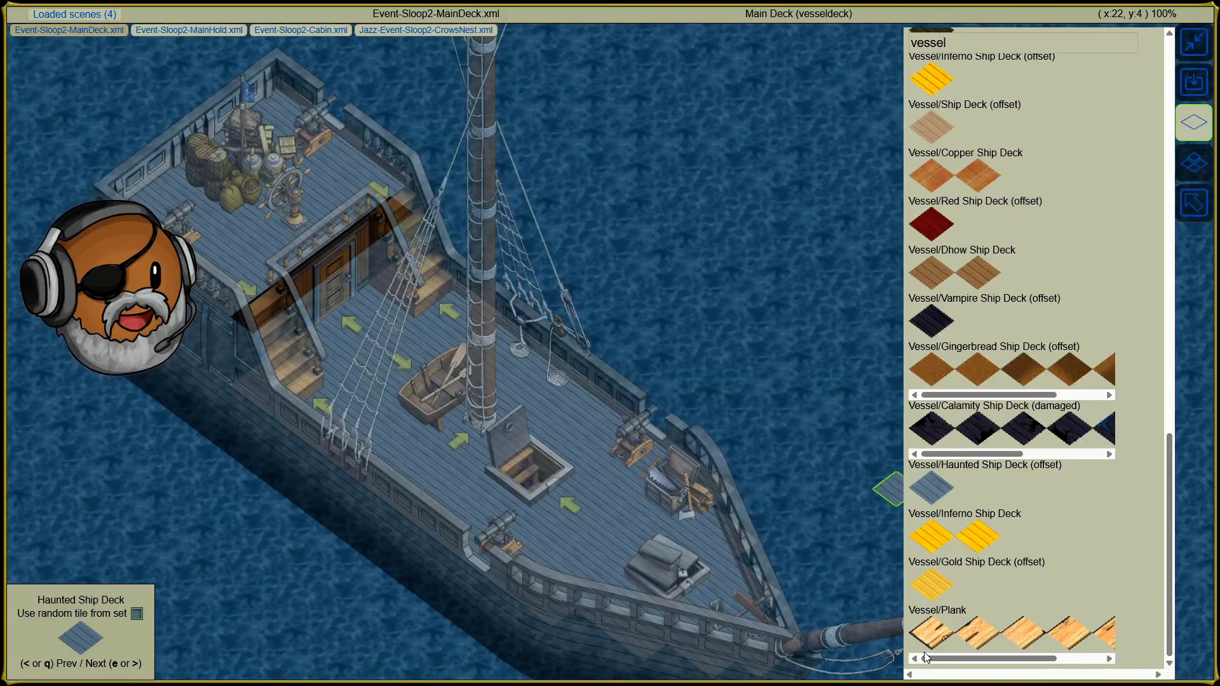
left_click(135, 617)
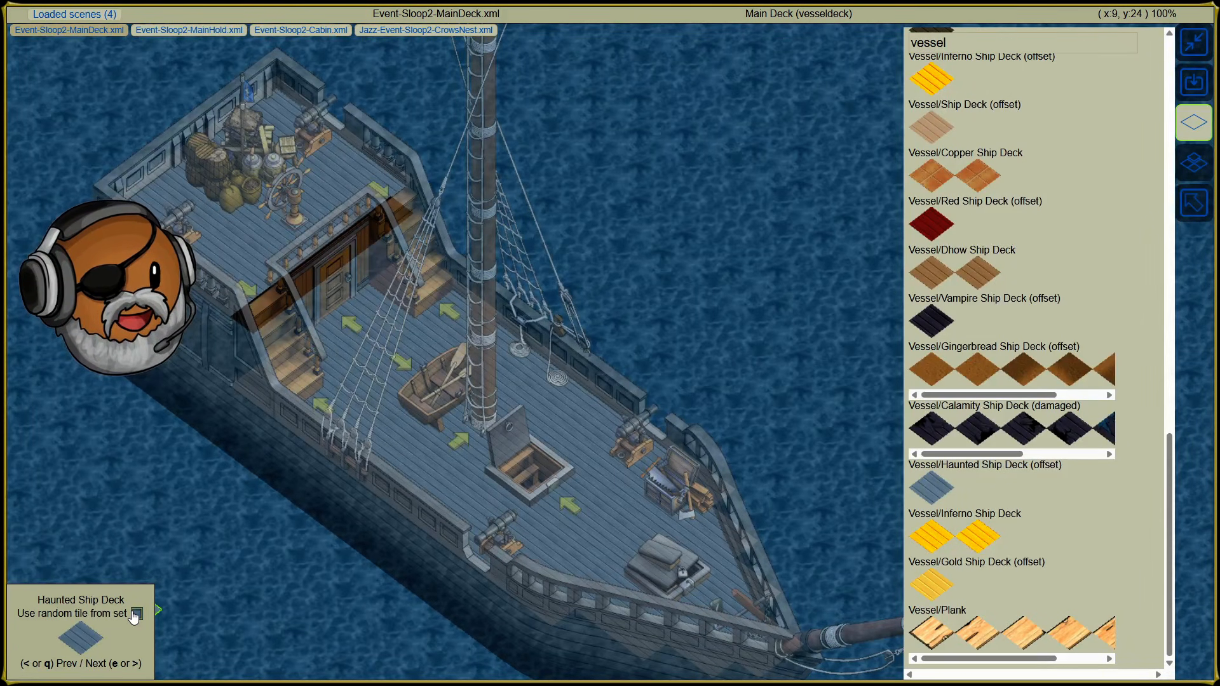
left_click(934, 637)
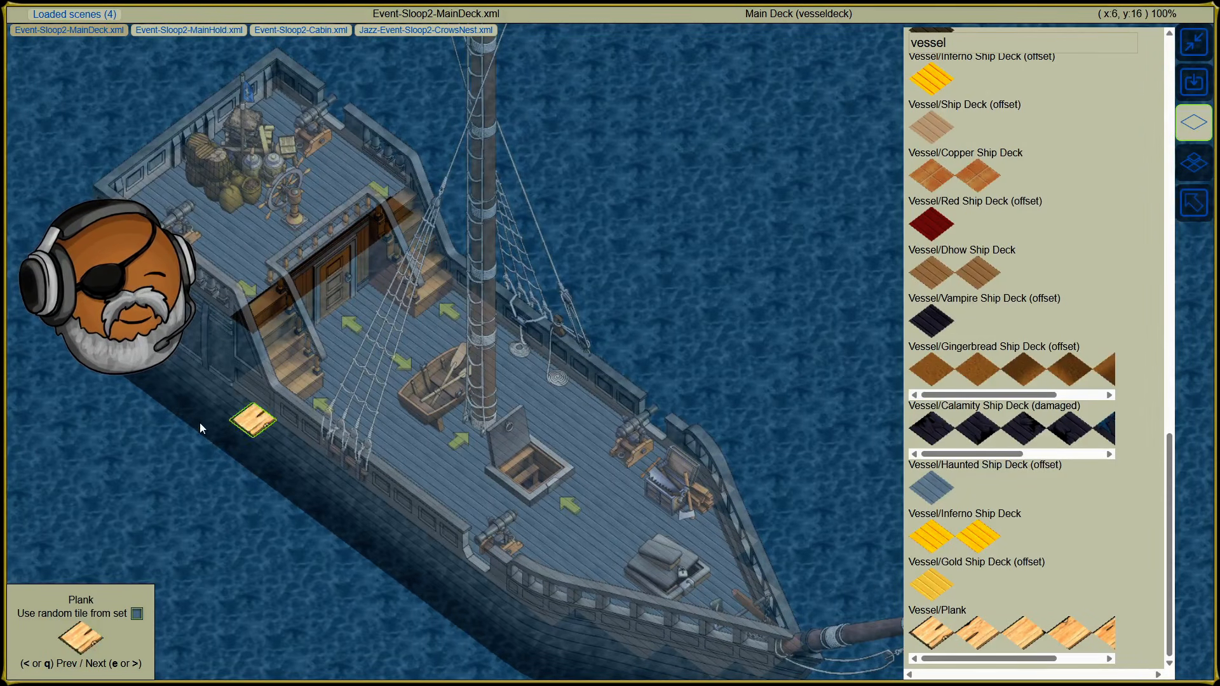
left_click(137, 614)
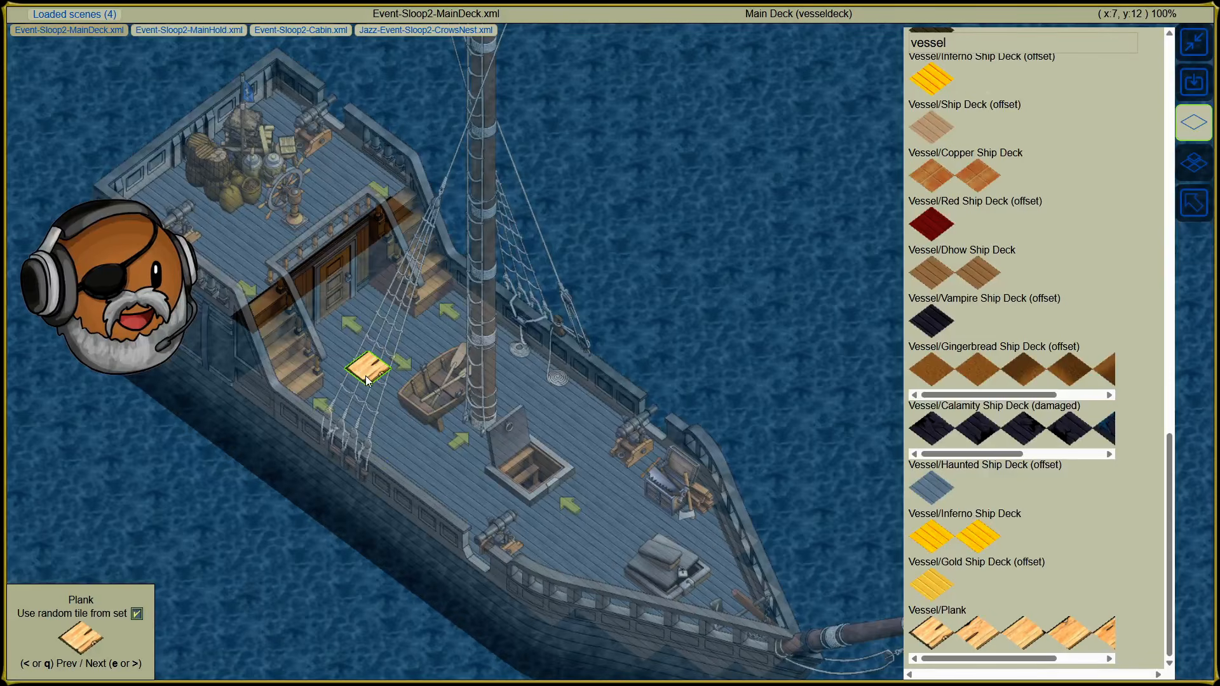
Step: Paint a block of random Plank tiles across the middle of the main deck, and undo it
left_click_drag(372, 427, 632, 438)
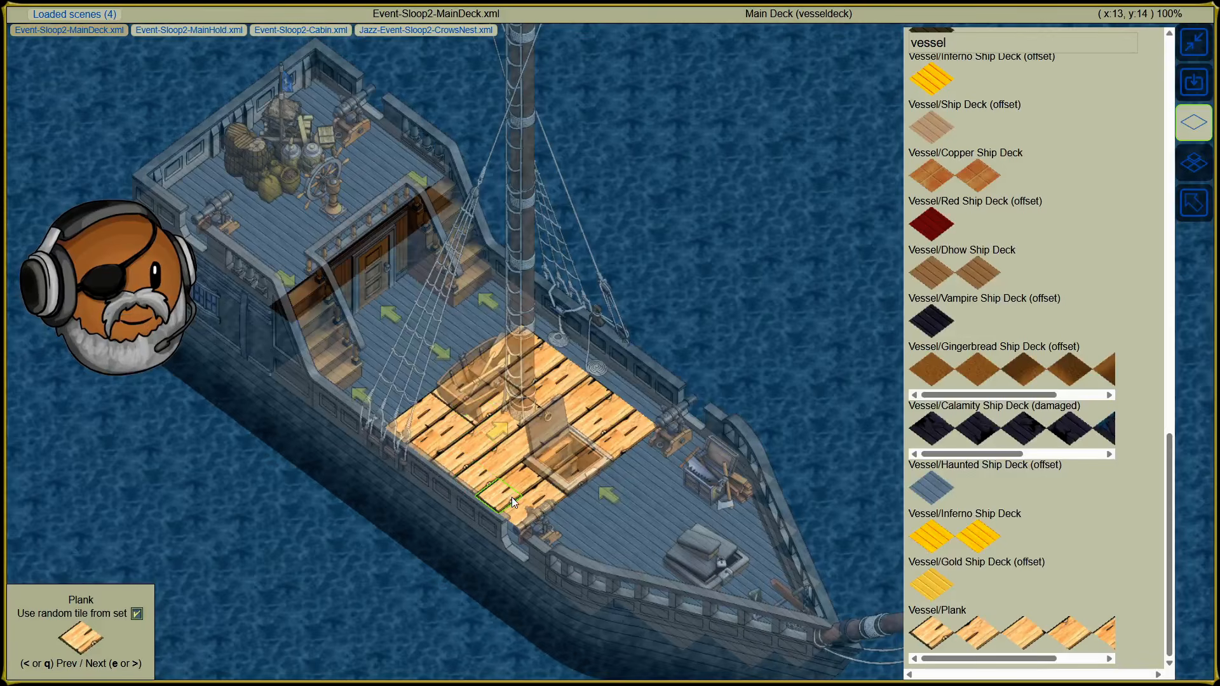
key("ctrl+z")
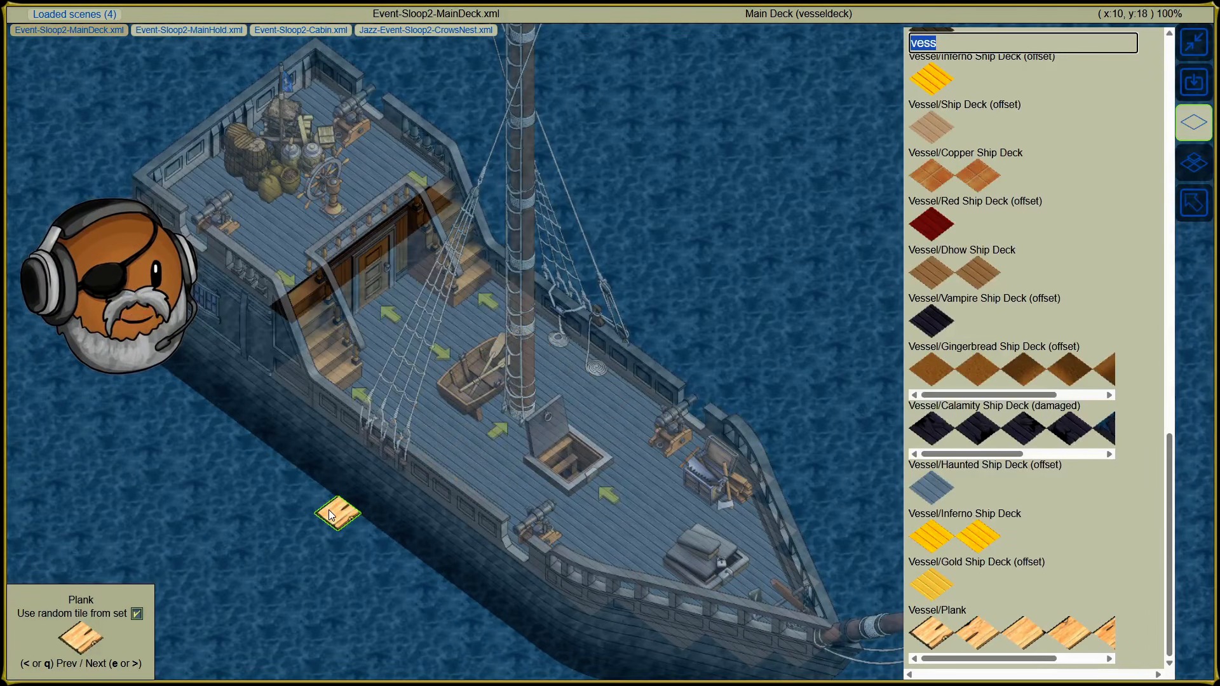
Step: Turn off random tile use, lay a row of individual Plank tiles across the main deck near the bow, and exit base tile editing
left_click(137, 614)
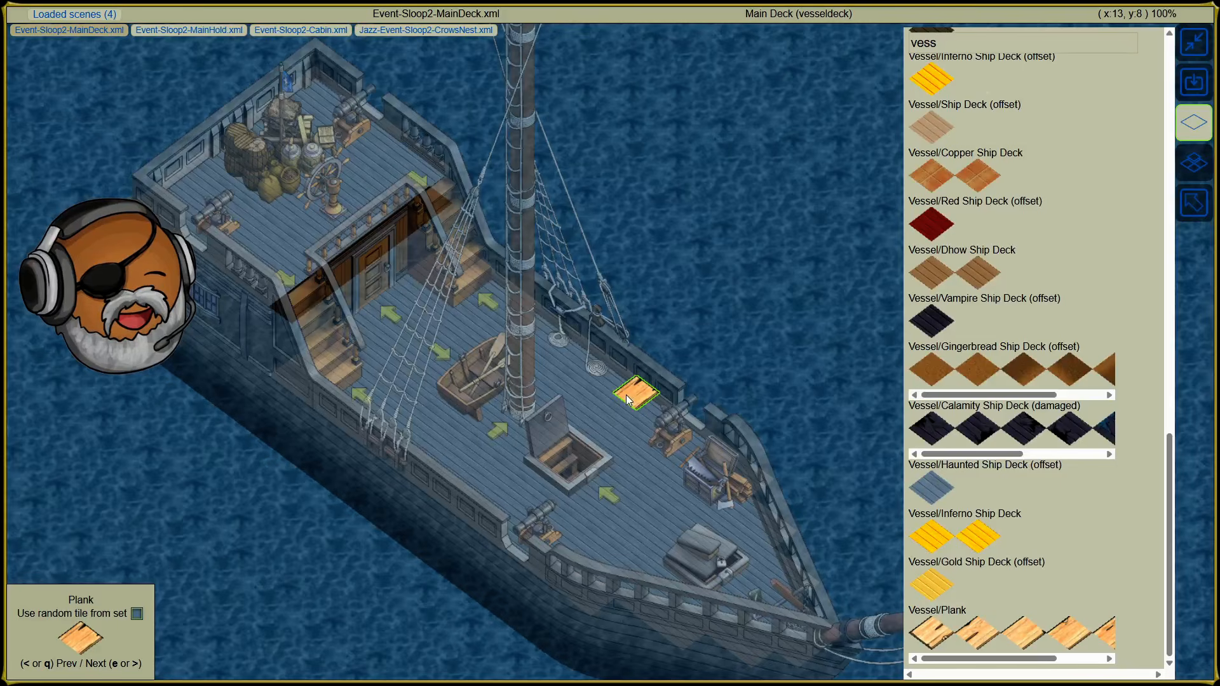
left_click(678, 468)
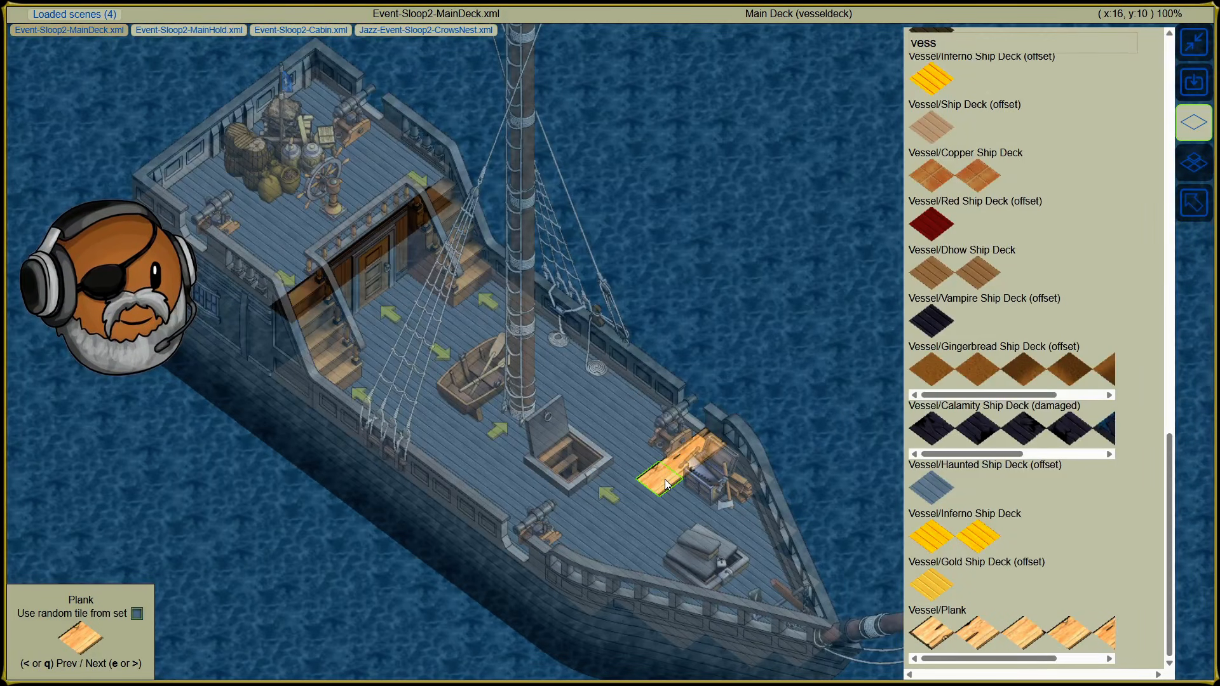
left_click(664, 479)
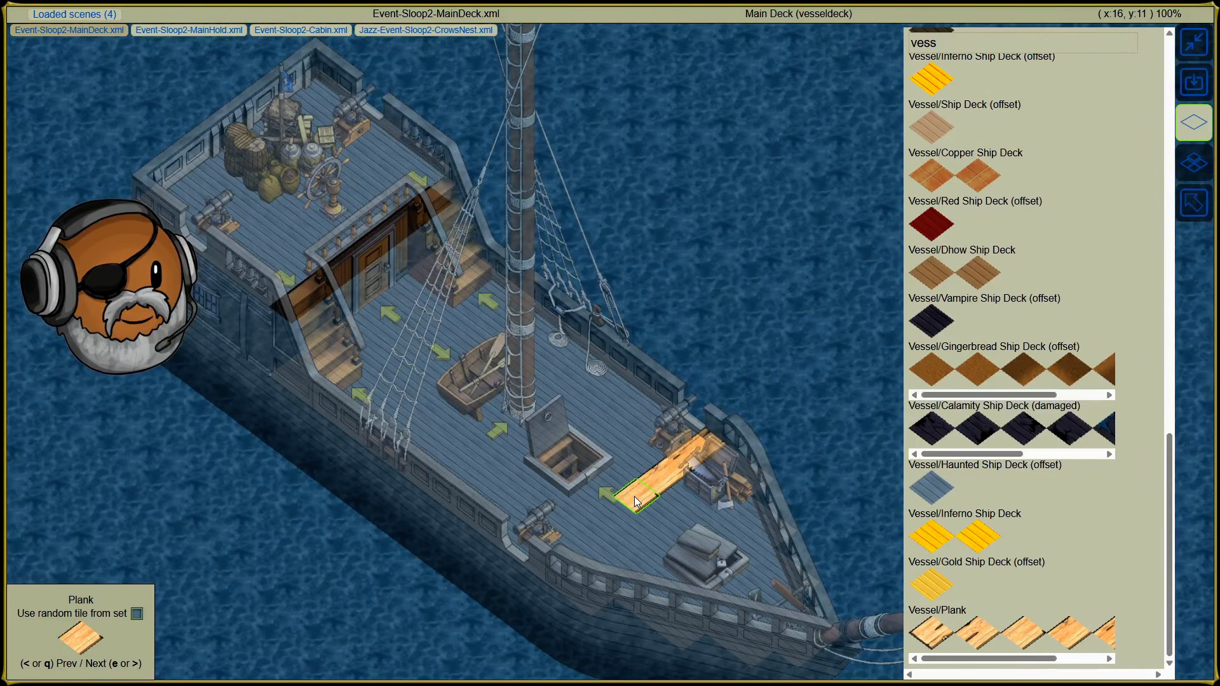
left_click(634, 497)
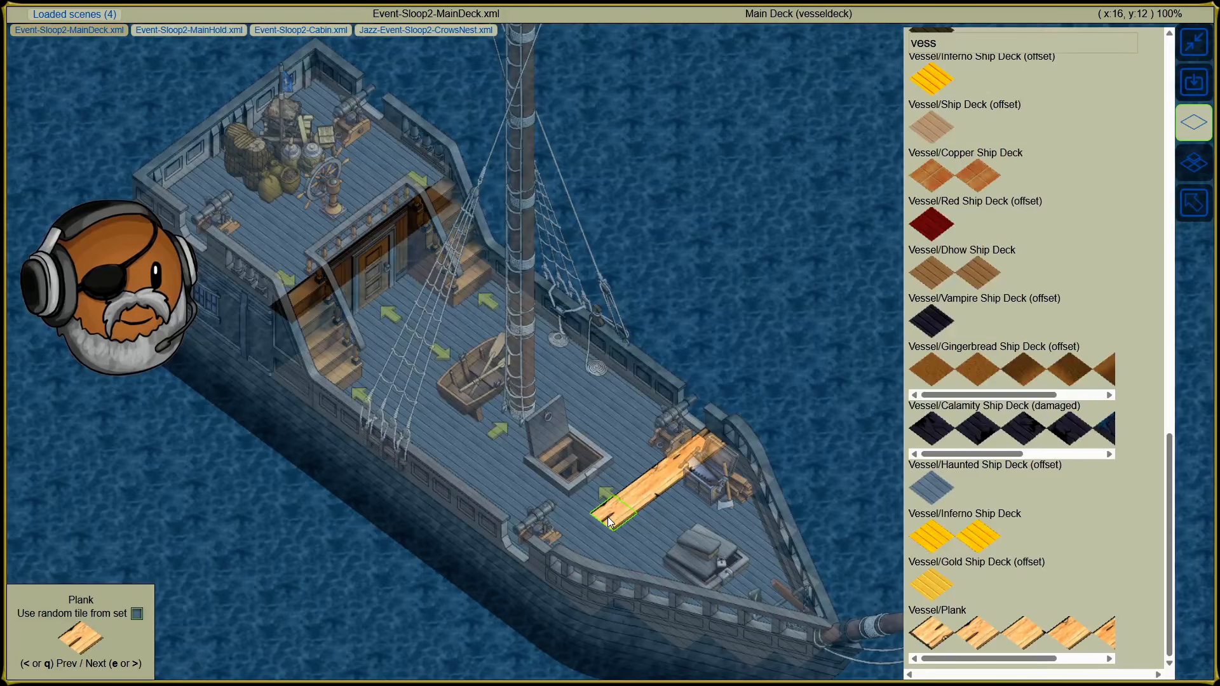
left_click(595, 528)
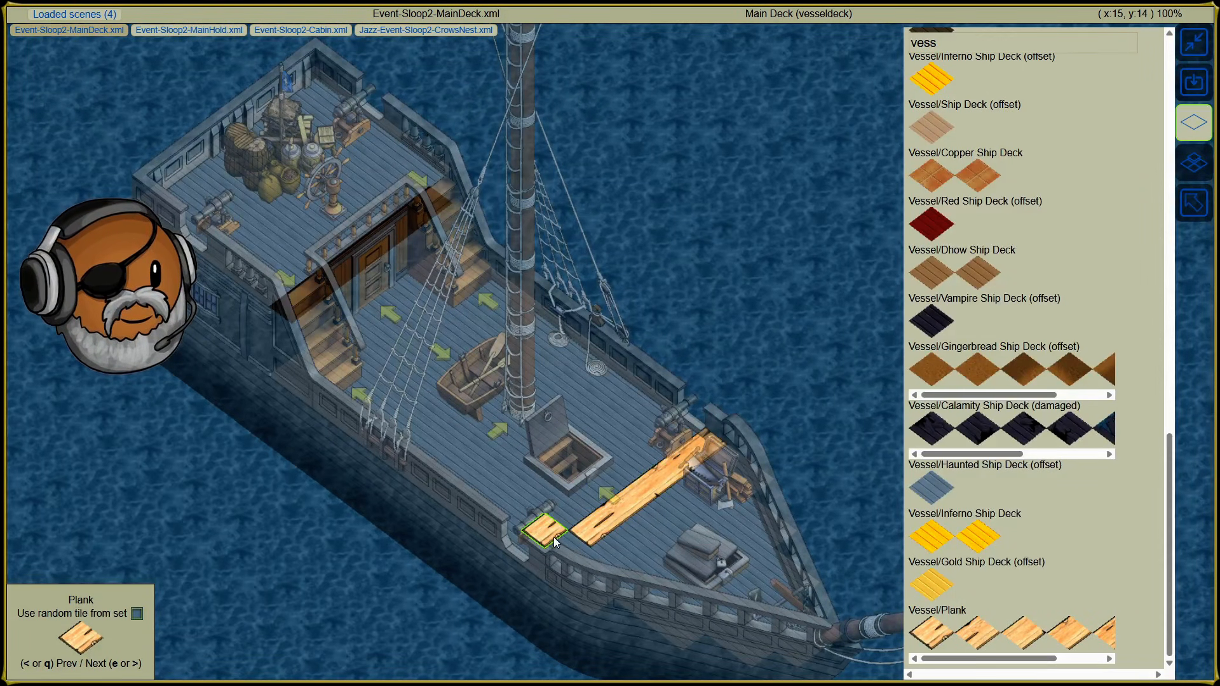
left_click(562, 545)
left_click(540, 562)
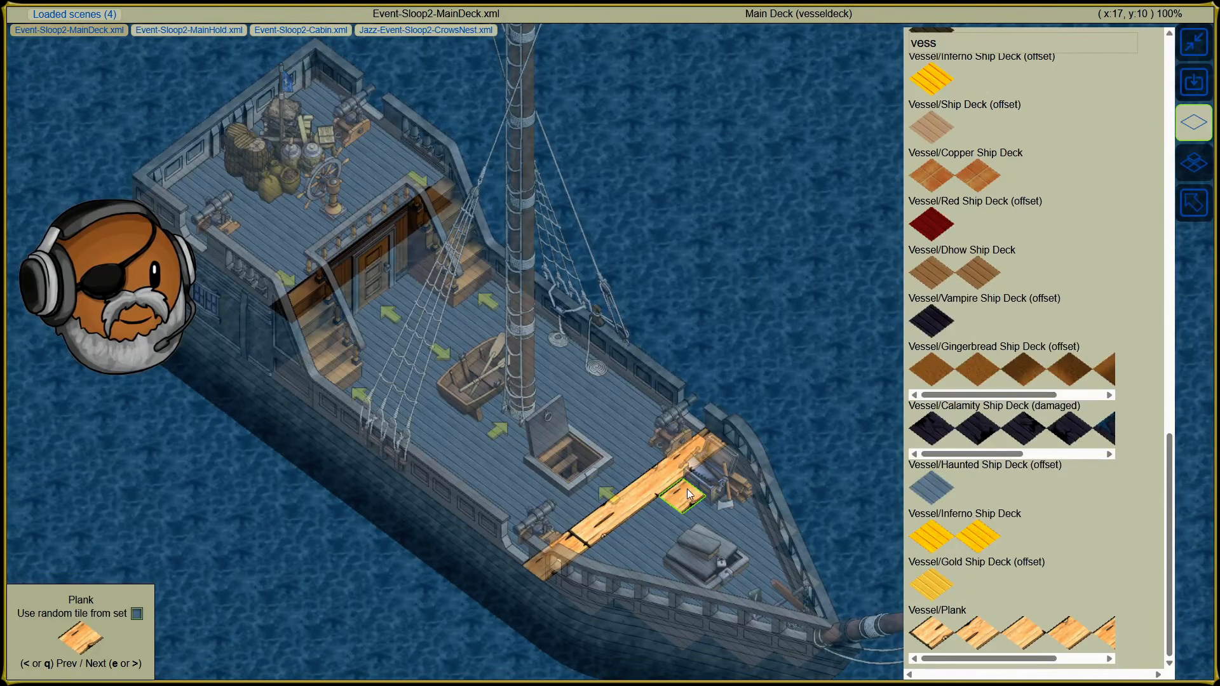
left_click(1183, 126)
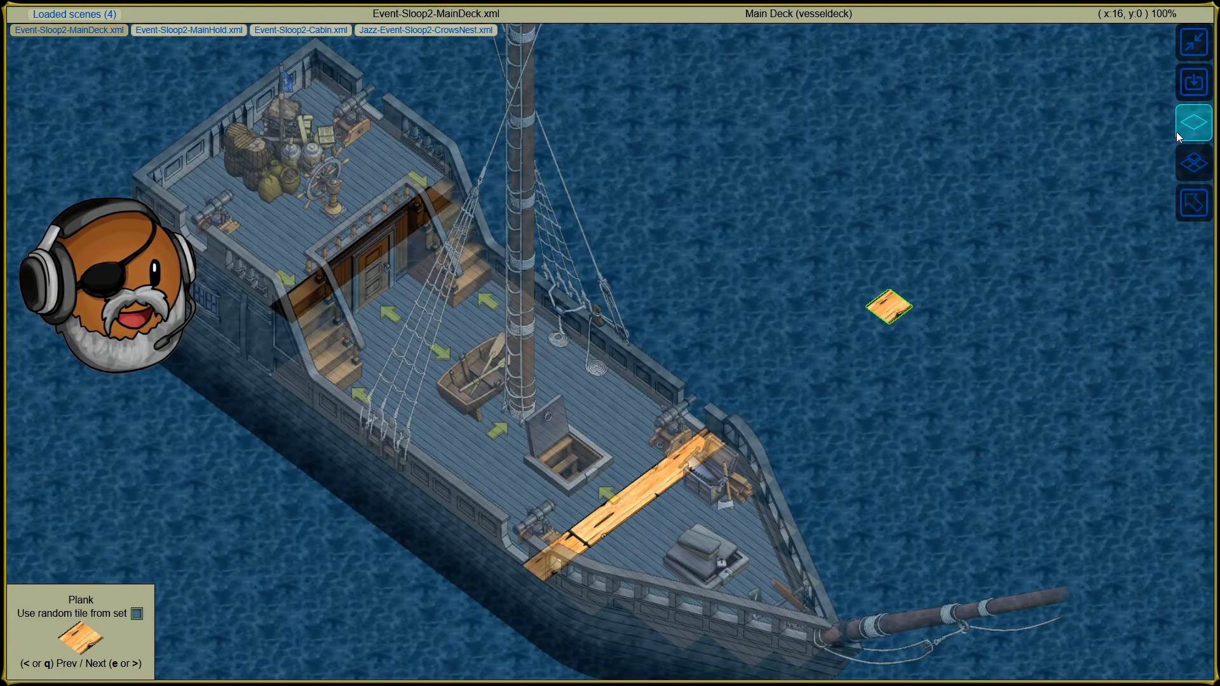
left_click(1192, 164)
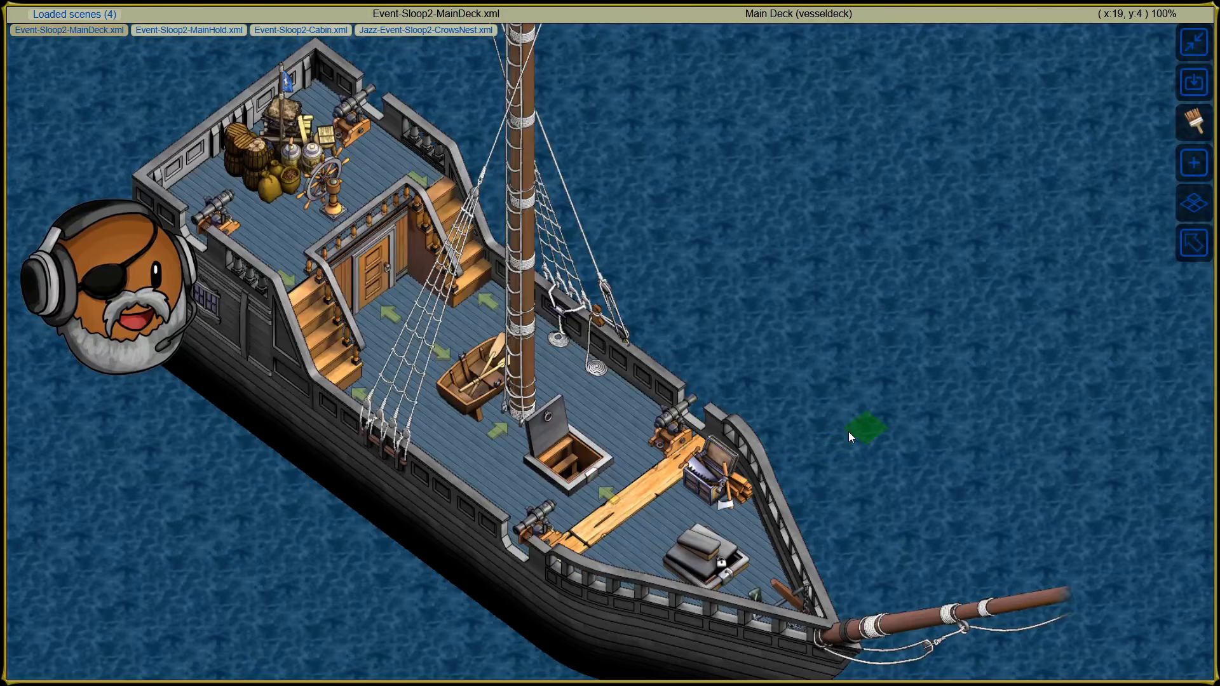
Step: Open the list for adding new items, search it for "figure", and look through the figureheads
middle_click_drag(848, 432, 563, 122)
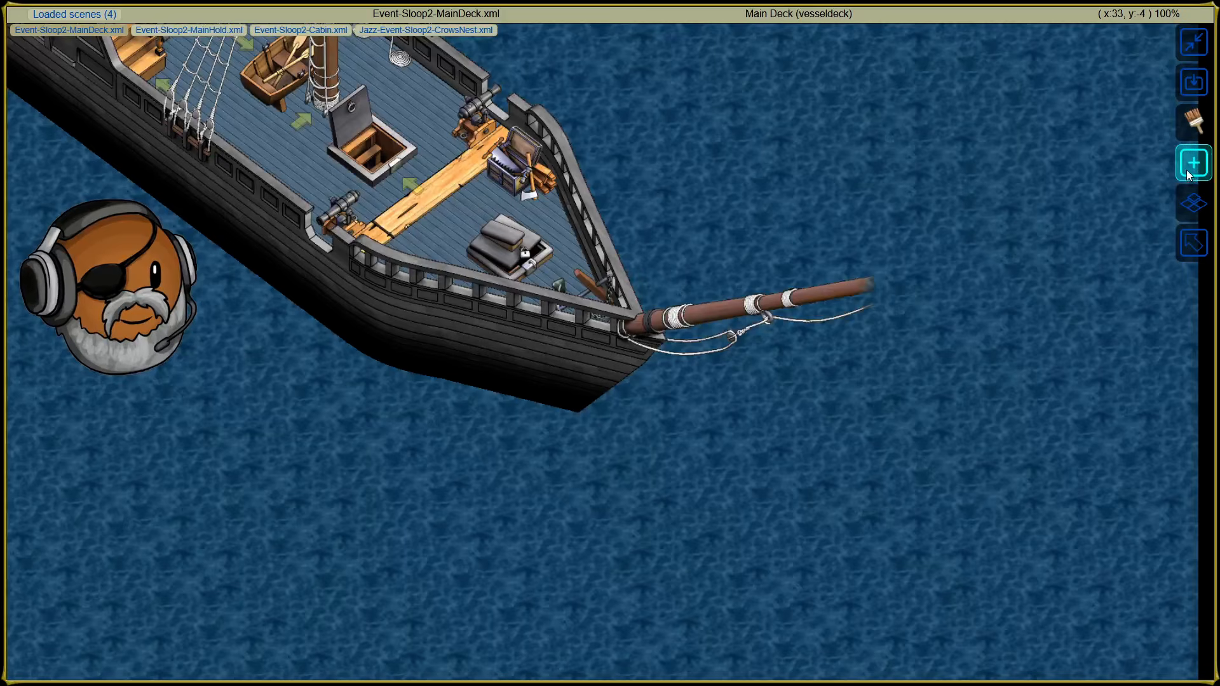
left_click(1192, 163)
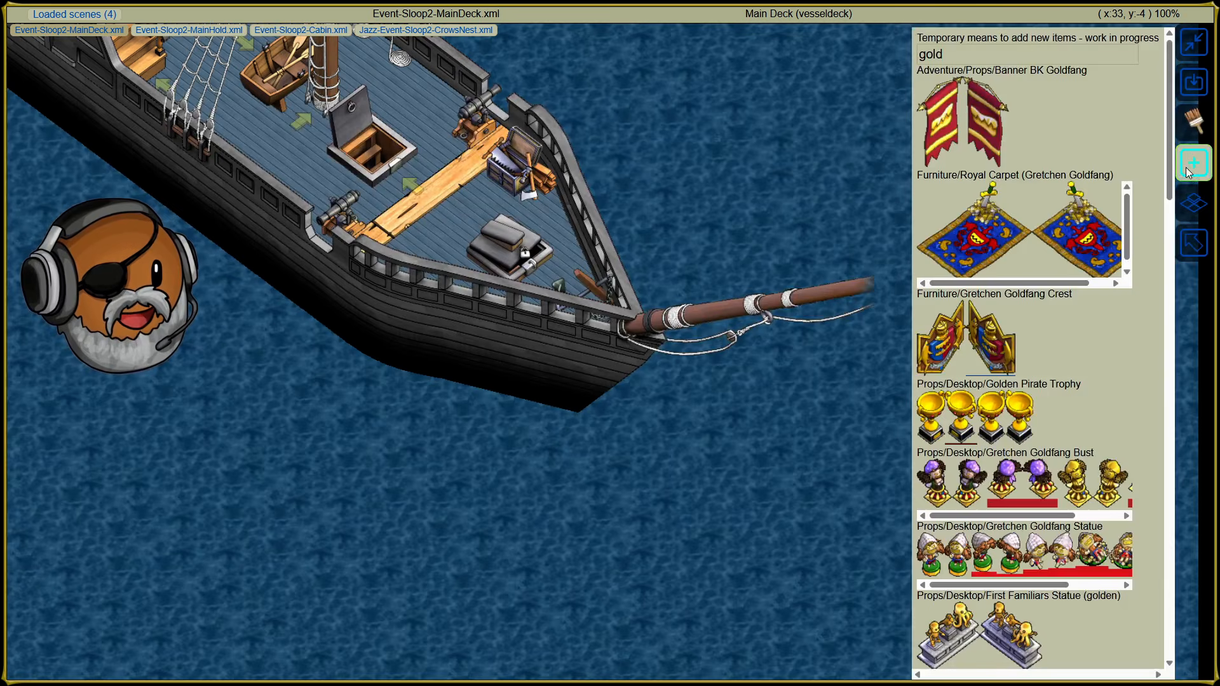
left_click(971, 76)
left_click(959, 55)
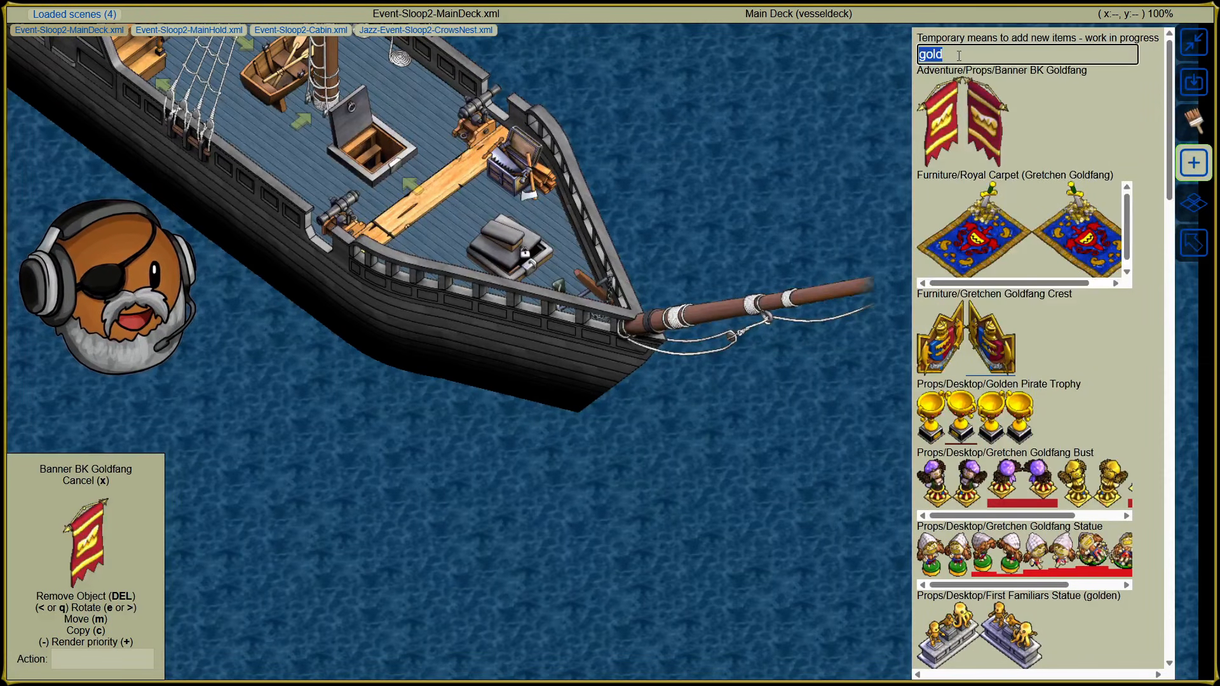
type("fogire")
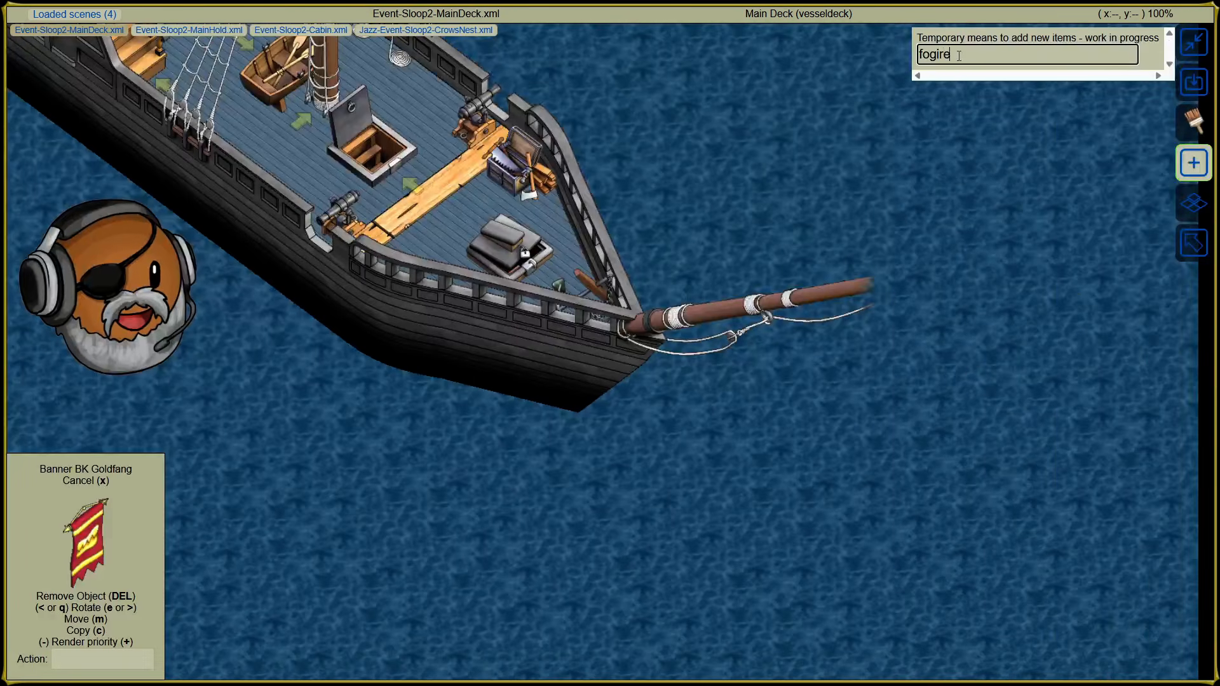
key("BackSpace")
key("BackSpace")
key("BackSpace")
type("igure")
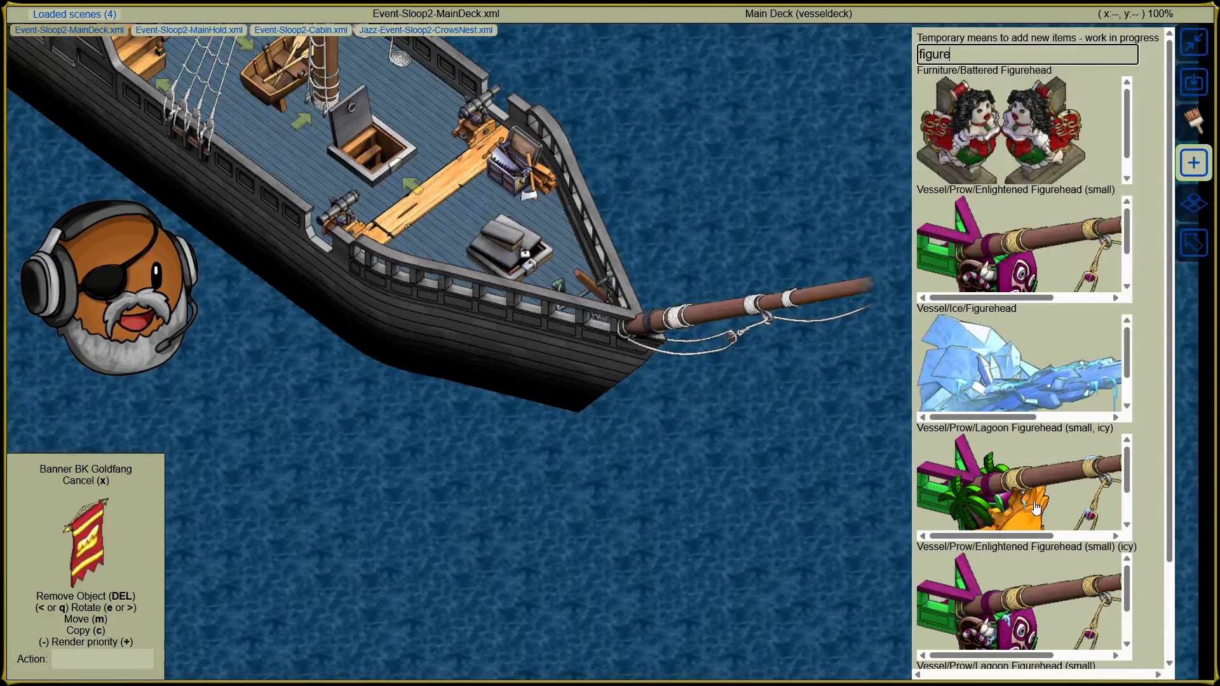
scroll(1035, 507, "down", 2)
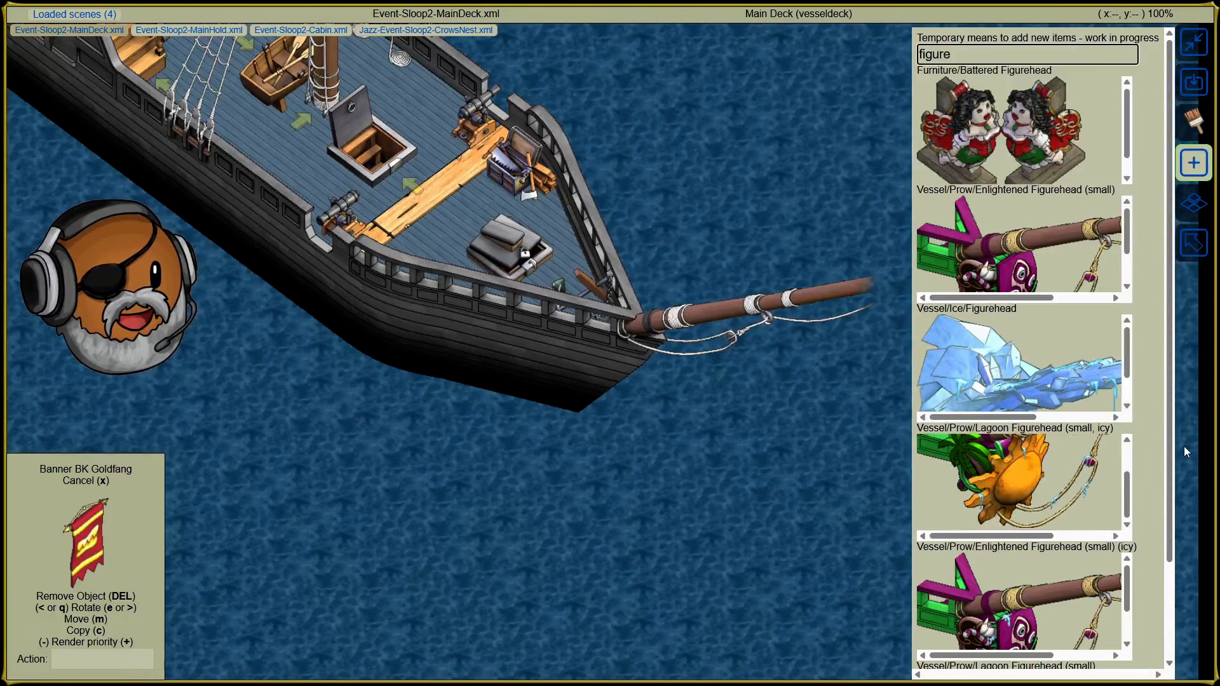
scroll(1147, 456, "down", 2)
scroll(1145, 463, "up", 2)
scroll(1144, 461, "up", 2)
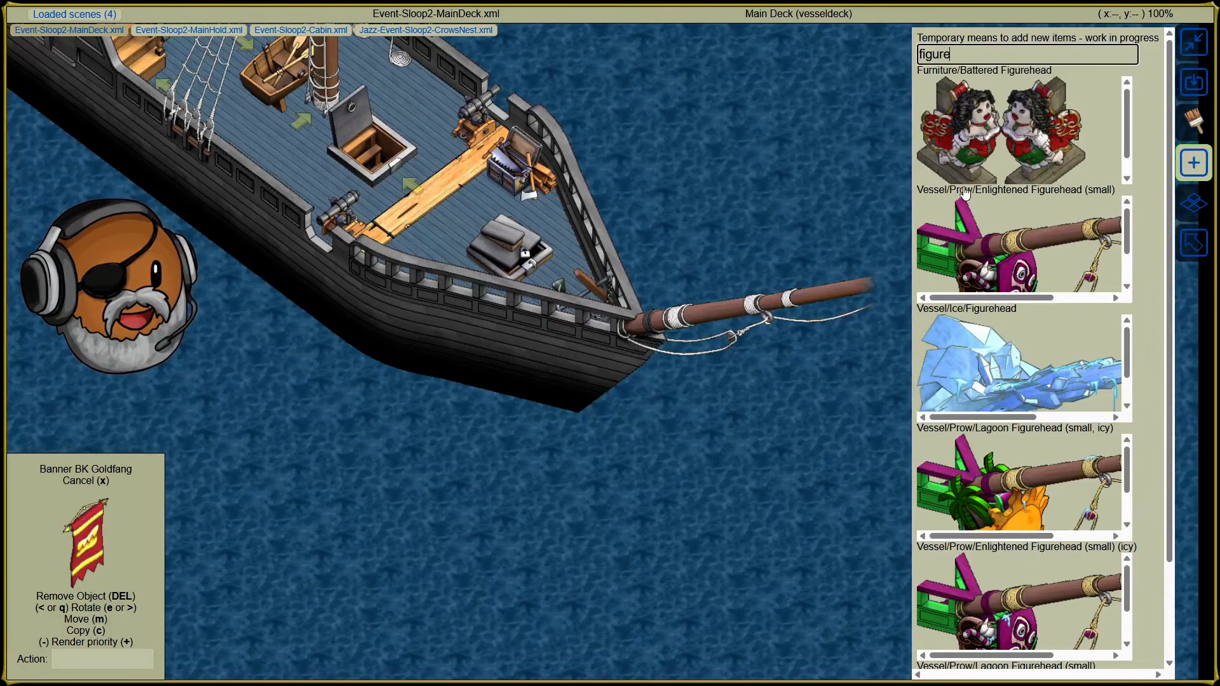
Step: Search the new items for "prow" and look through the first prow models
key("ctrl+a")
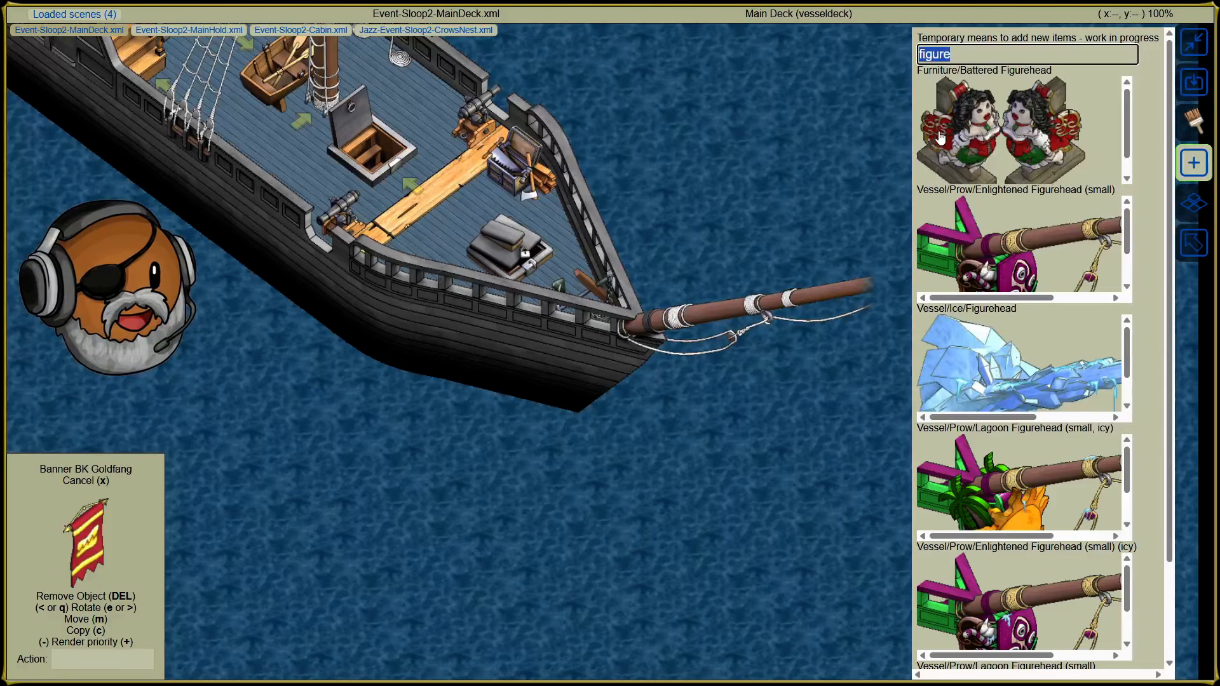
type("prow")
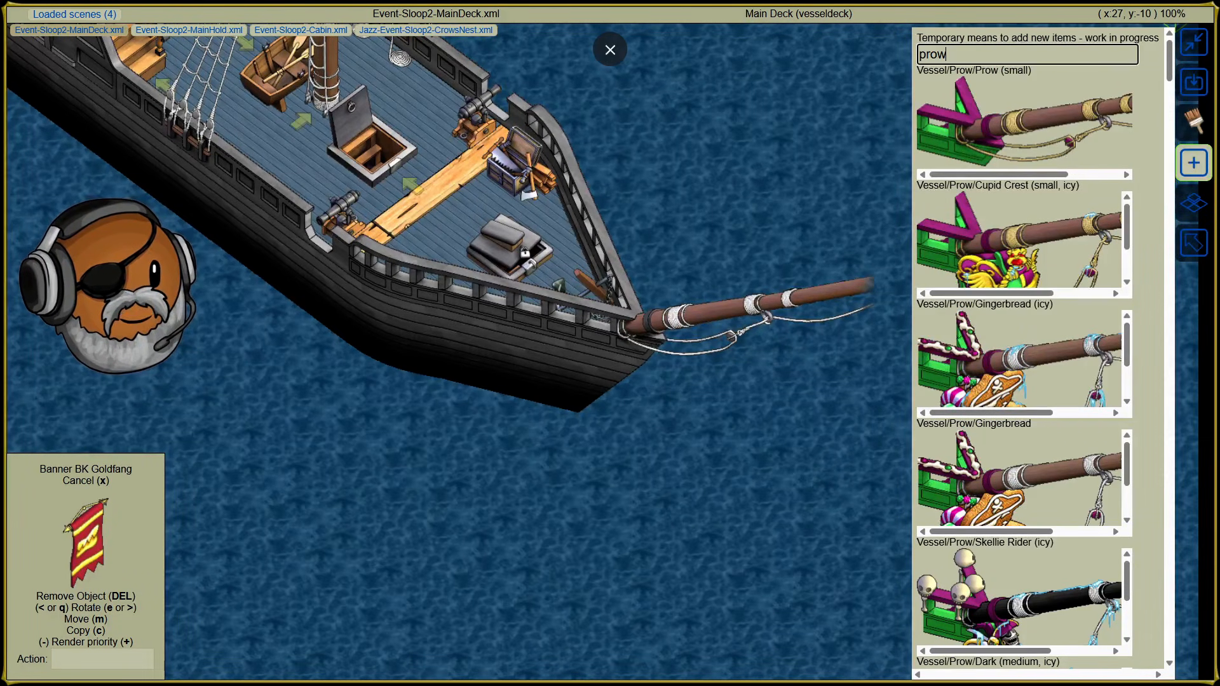
scroll(1138, 450, "down", 5)
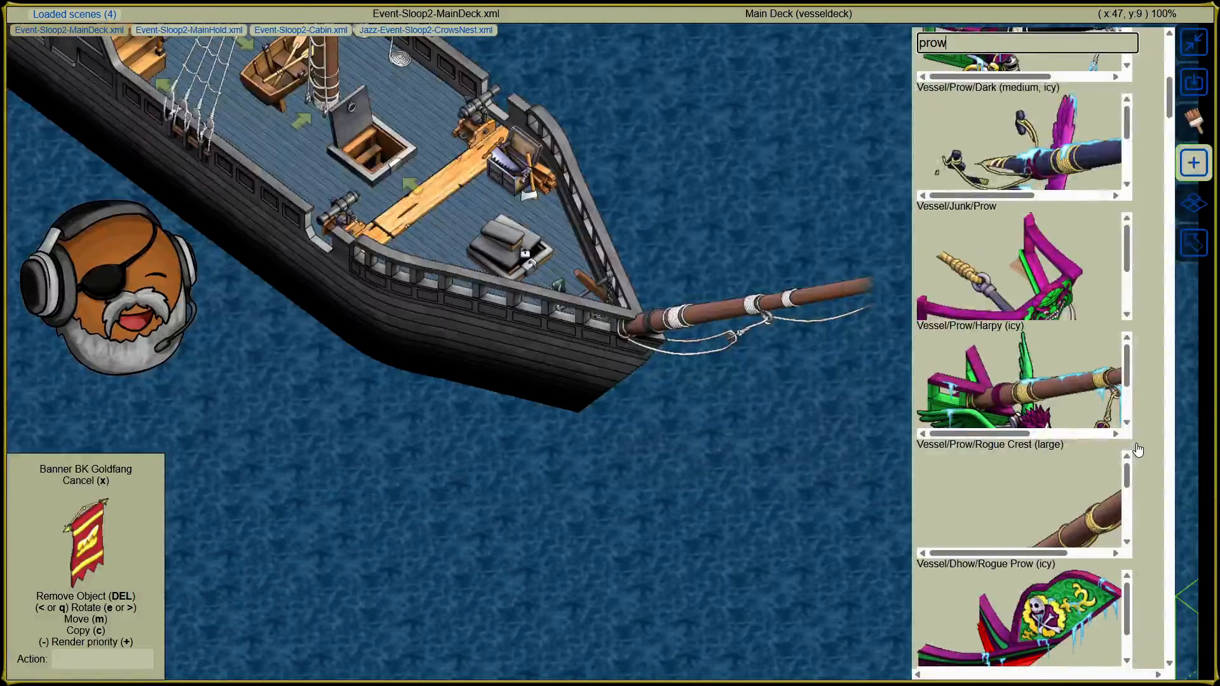
scroll(1137, 450, "down", 2)
scroll(1137, 450, "up", 2)
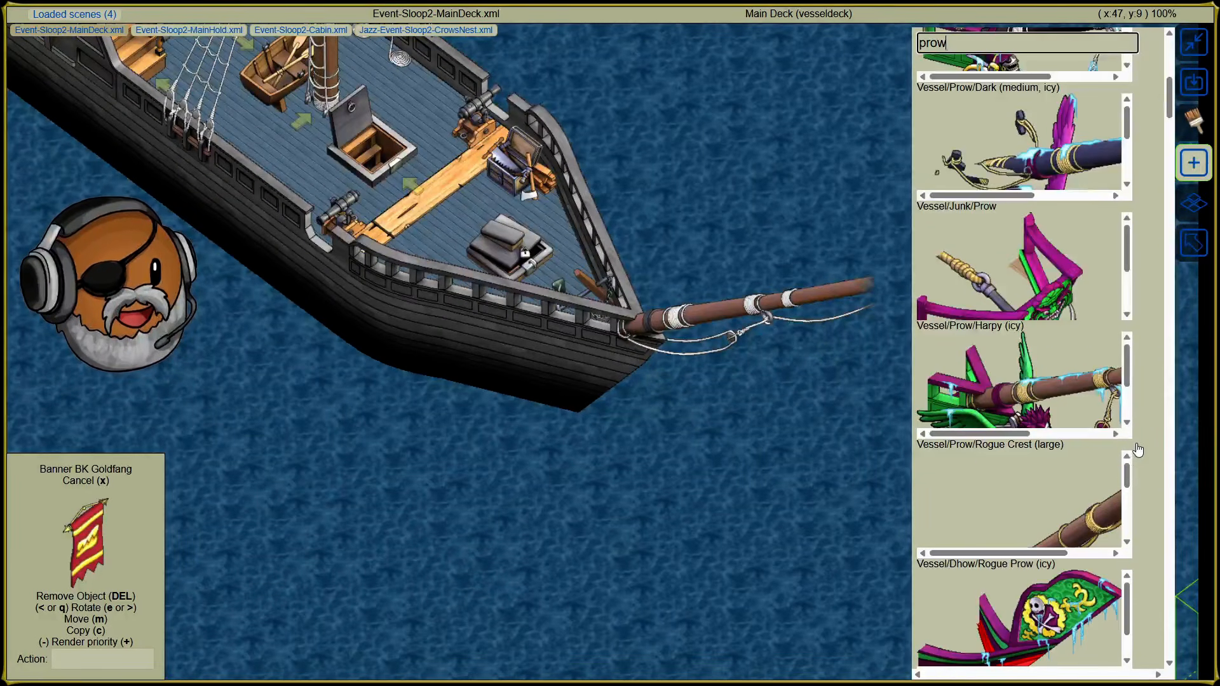
Step: Try out the Junk Prow and the Rogue Crest (large) prow in the water beside the bow, and discard both
left_click(1028, 304)
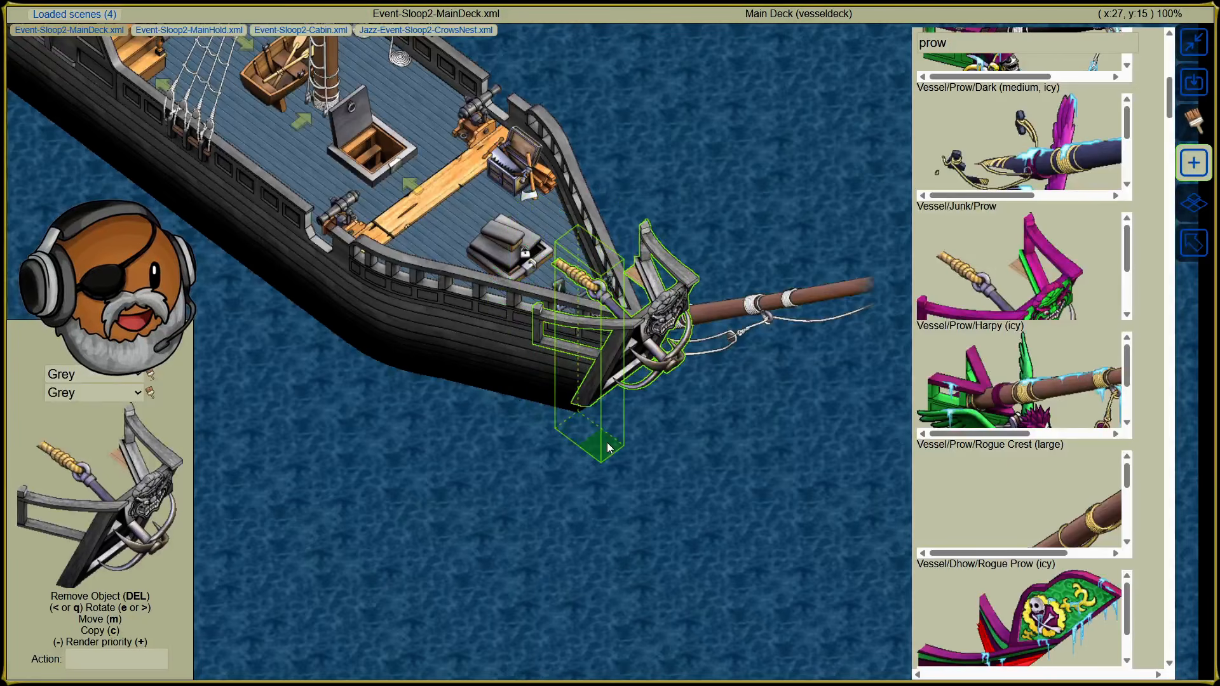
left_click(705, 609)
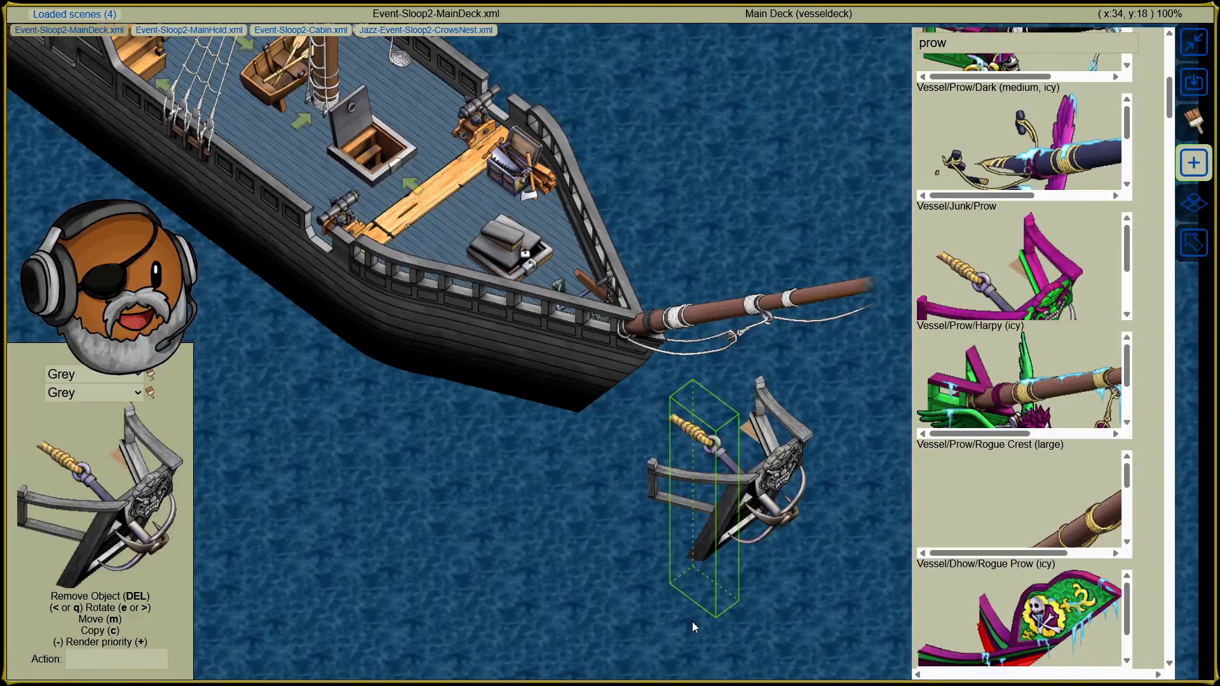
key("Delete")
left_click(1016, 516)
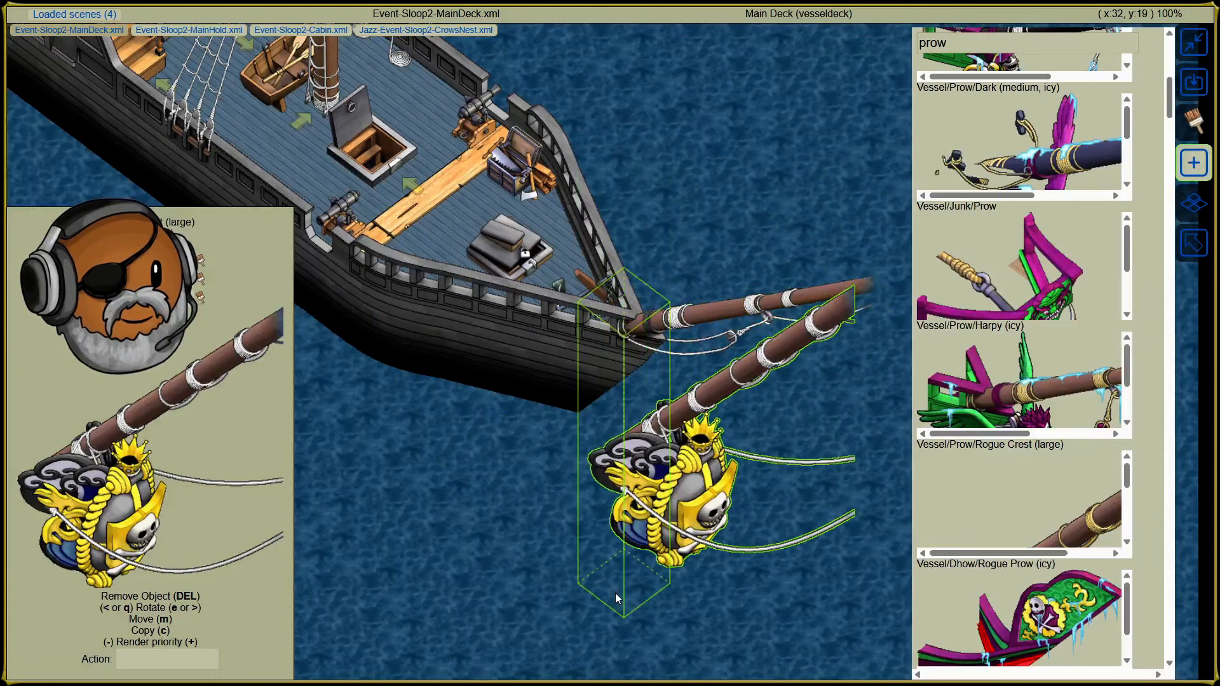
key("Left")
key("Escape")
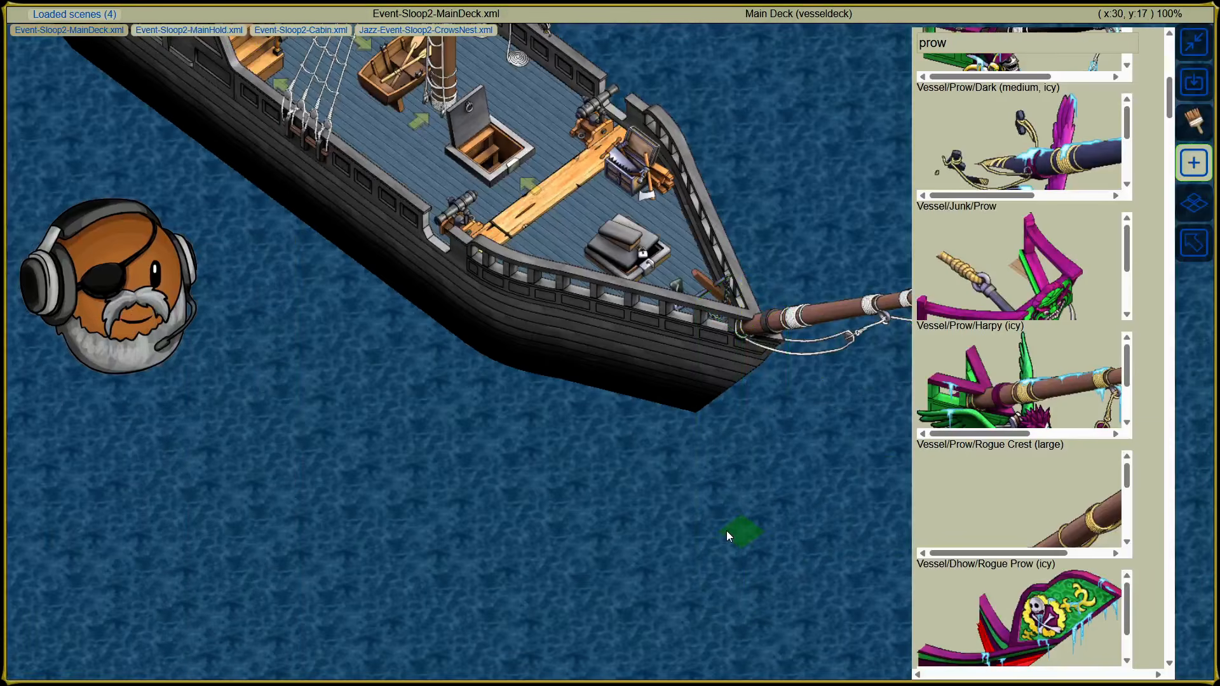
key("Right")
Step: Find the Skelly Cap'n prow among the prow models and place it in the open water just off the ship's bow
scroll(1140, 502, "down", 10)
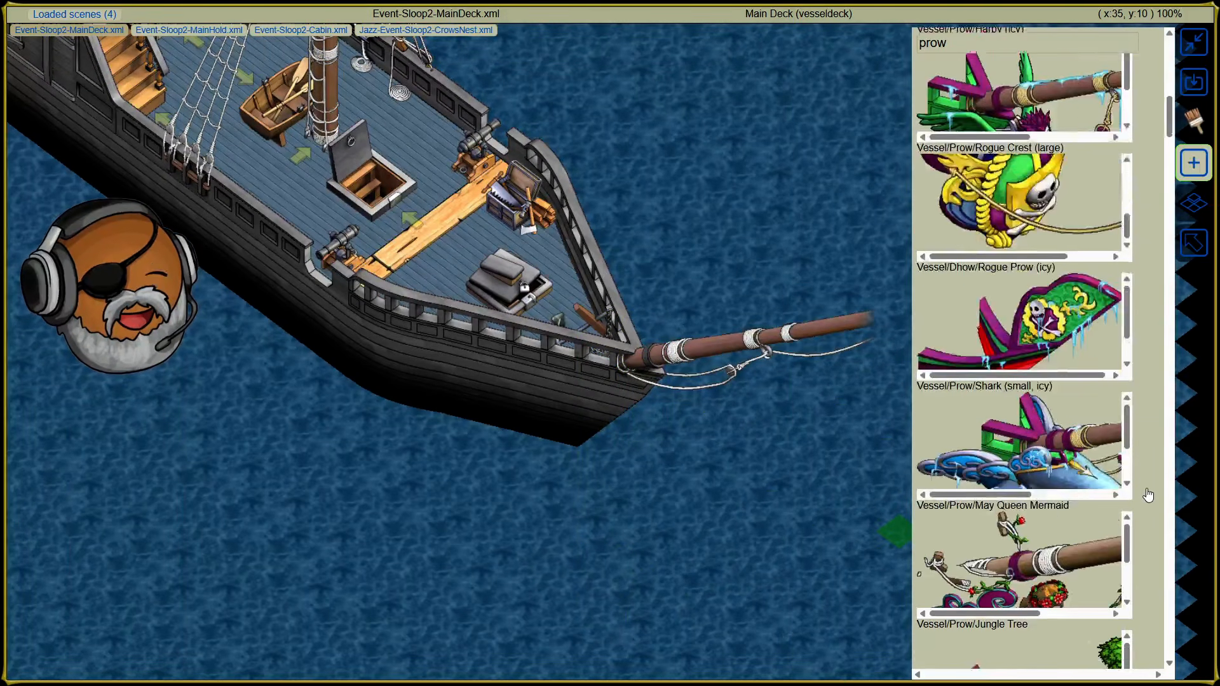
scroll(1148, 498, "down", 5)
scroll(1146, 501, "up", 5)
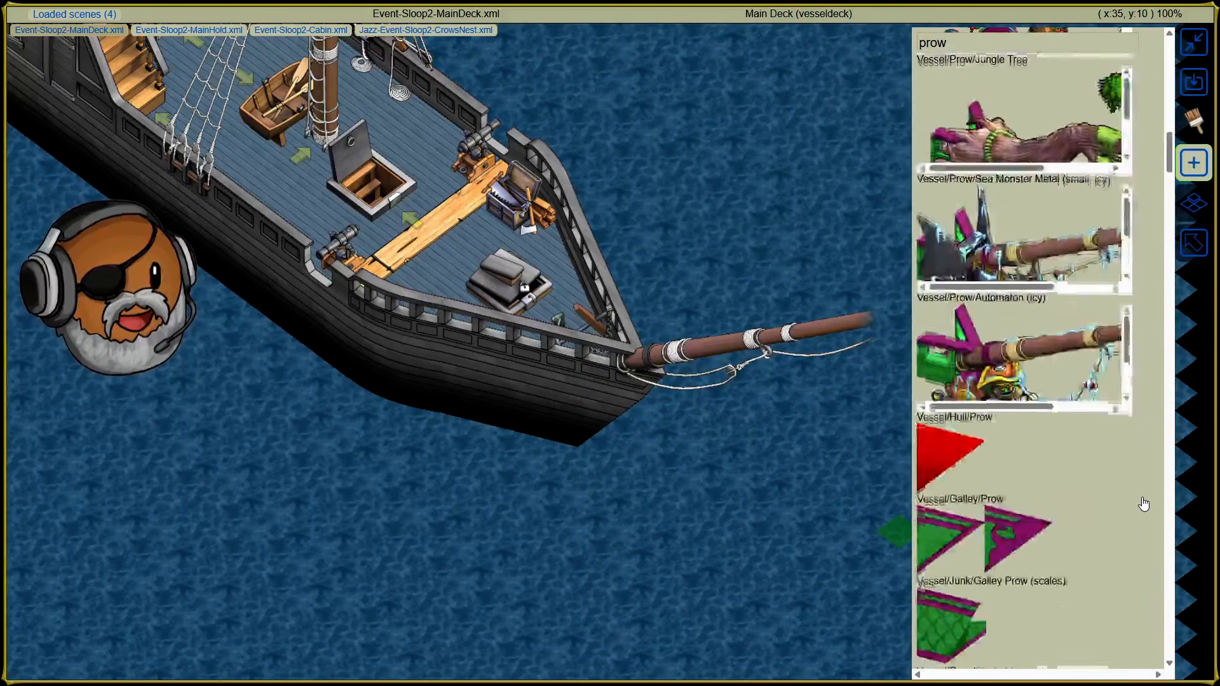
scroll(1144, 504, "down", 10)
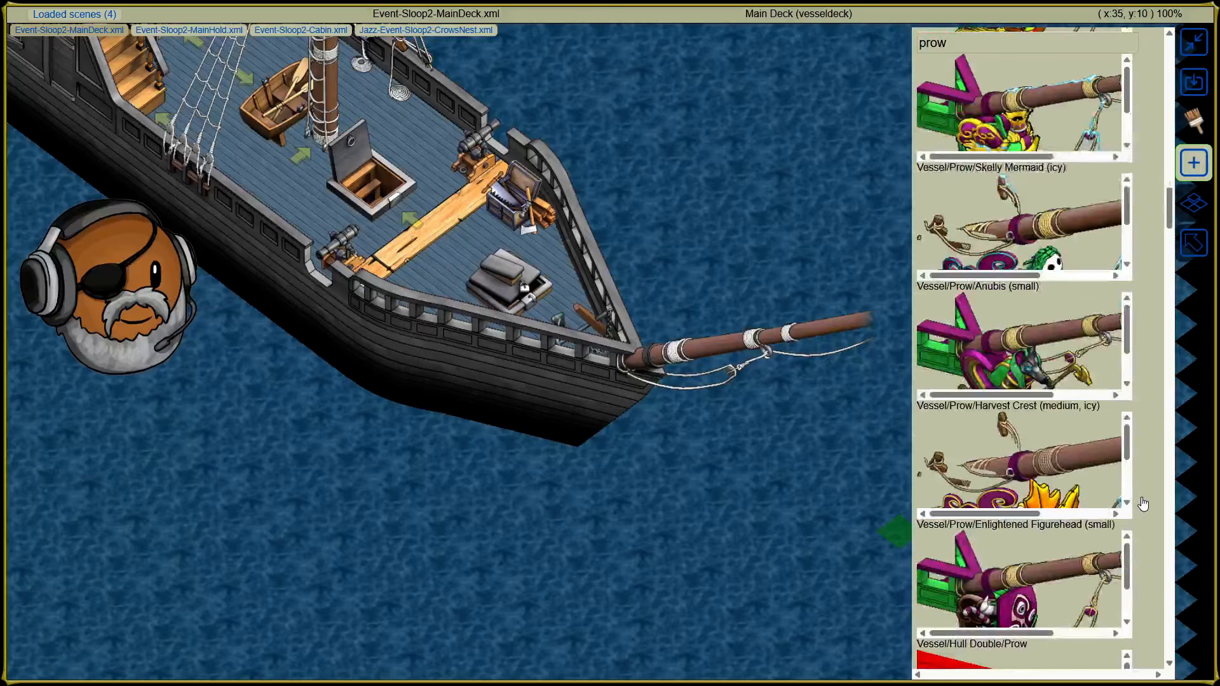
scroll(1143, 504, "down", 10)
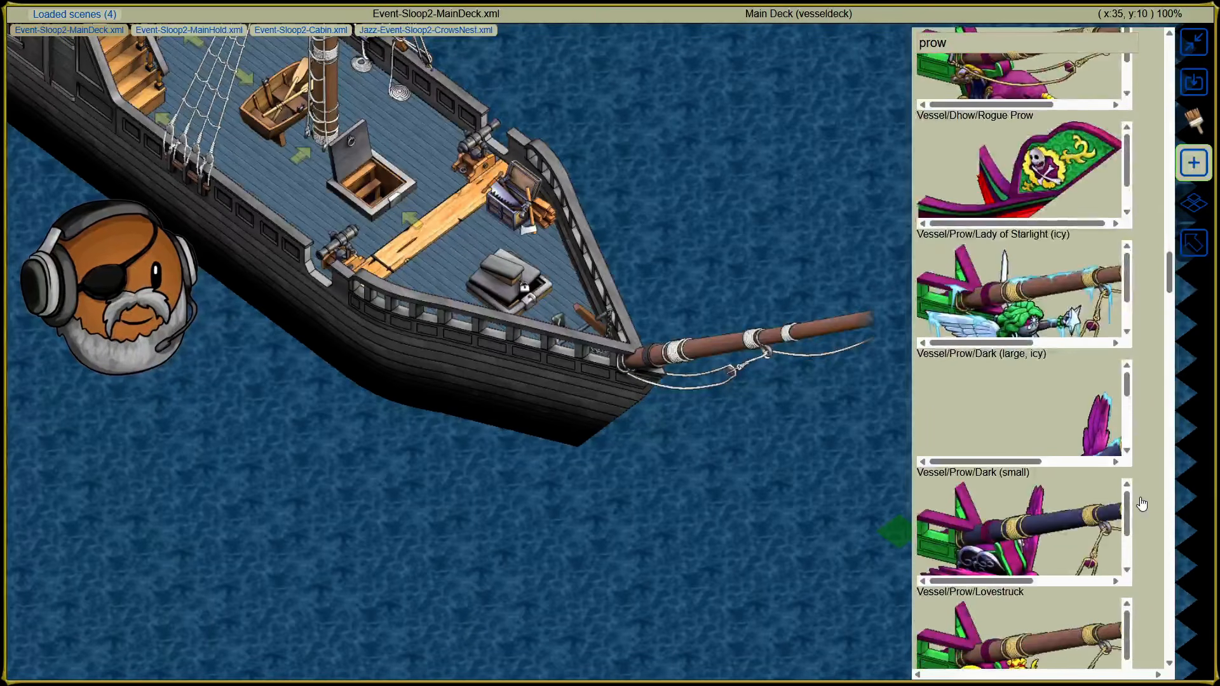
scroll(1142, 506, "down", 10)
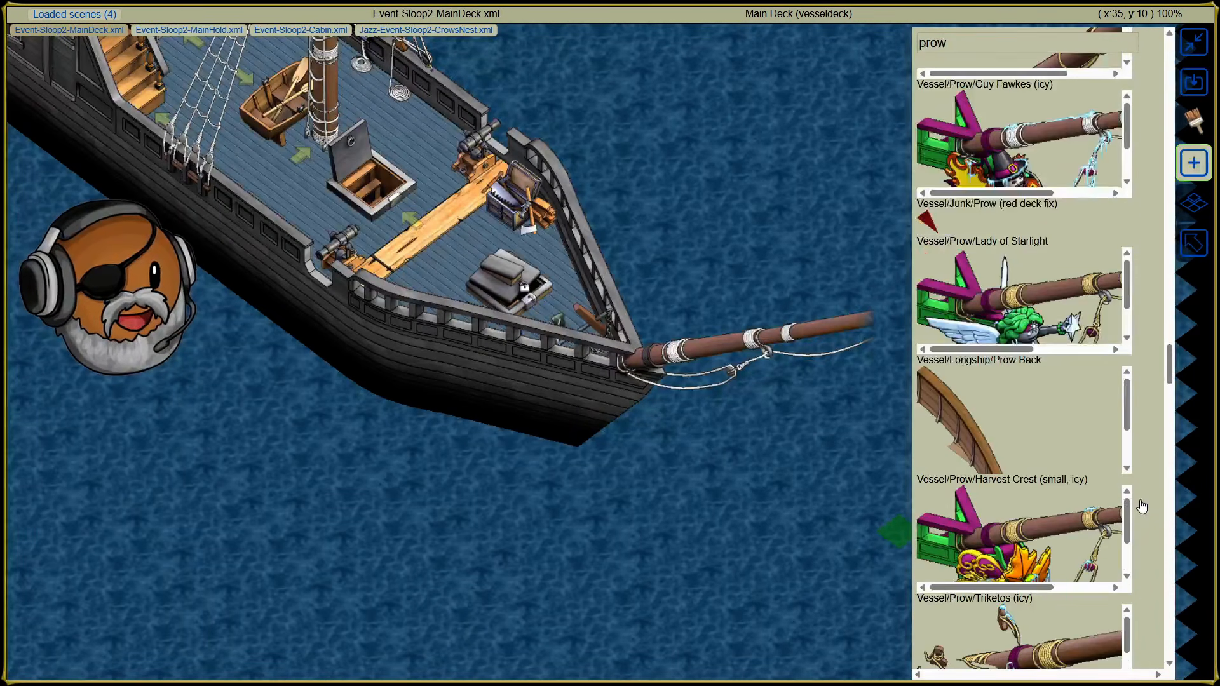
scroll(1142, 507, "down", 8)
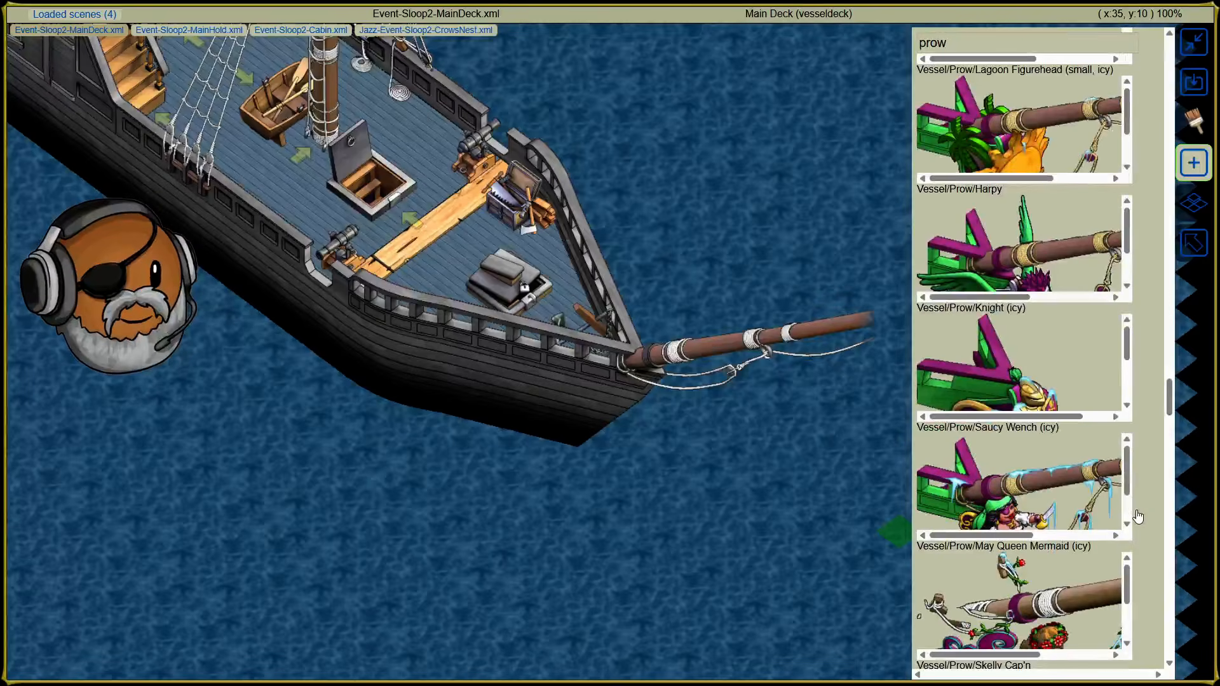
scroll(1138, 516, "down", 3)
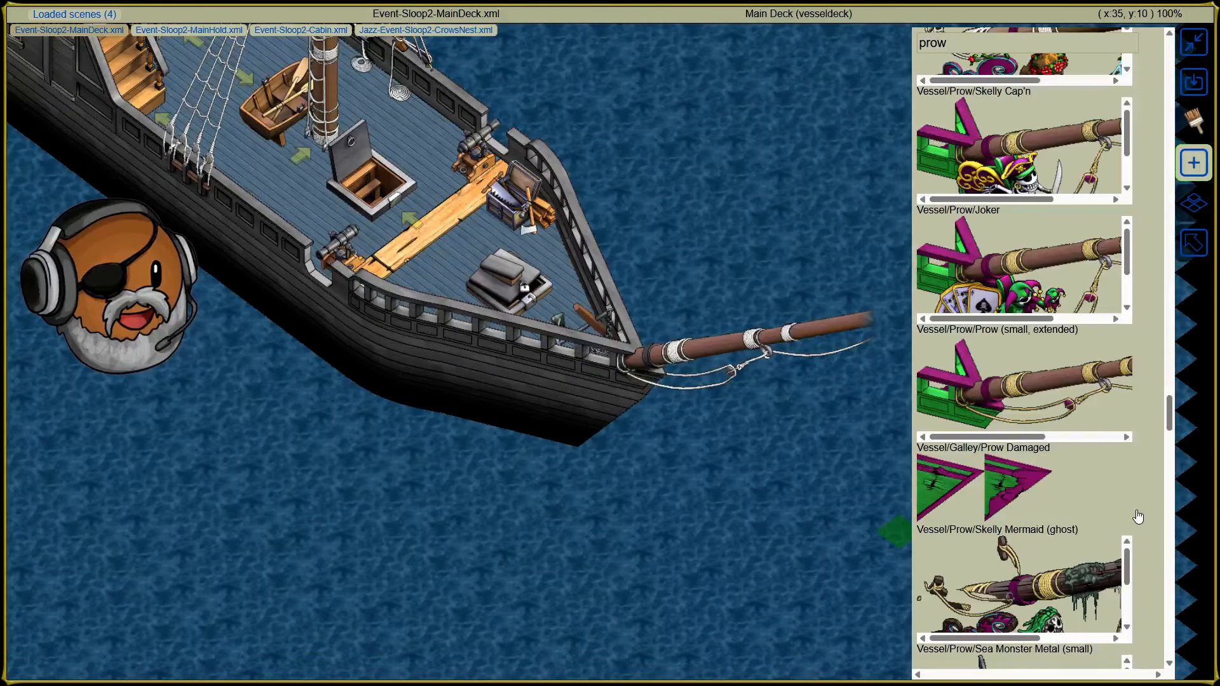
left_click(998, 158)
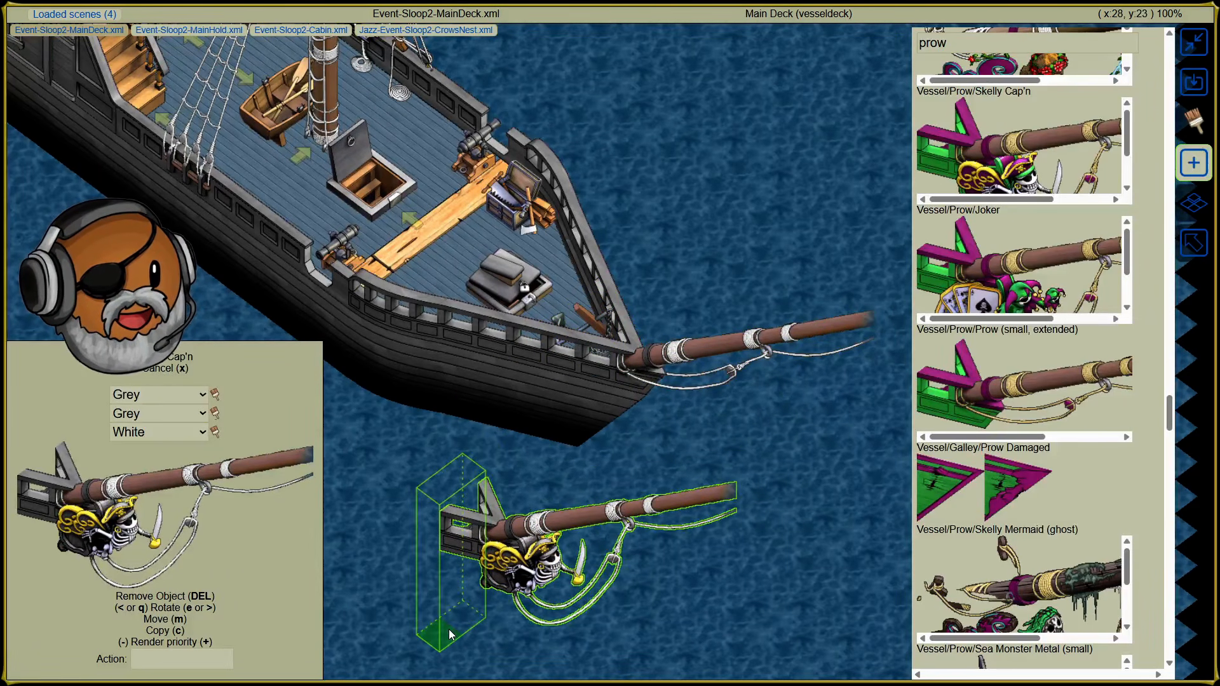
left_click(450, 634)
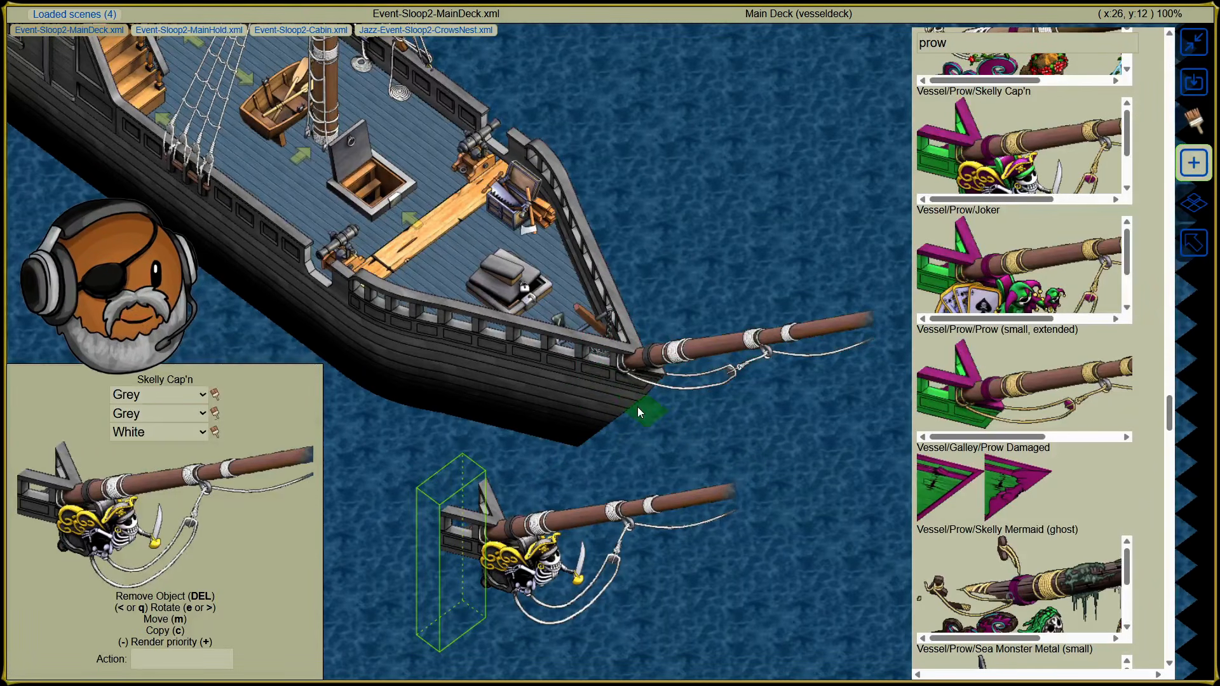
Step: Select the existing Prow (small) object at the ship's bow and remove it
left_click(581, 464)
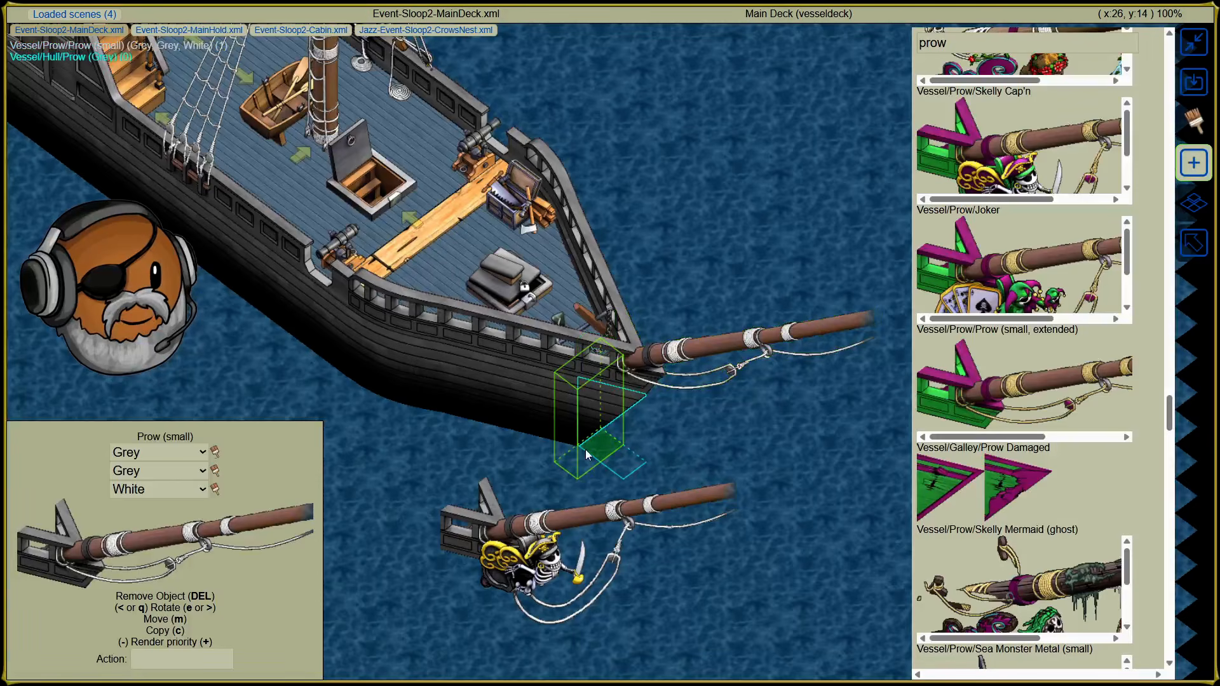
left_click(571, 472)
left_click(571, 472)
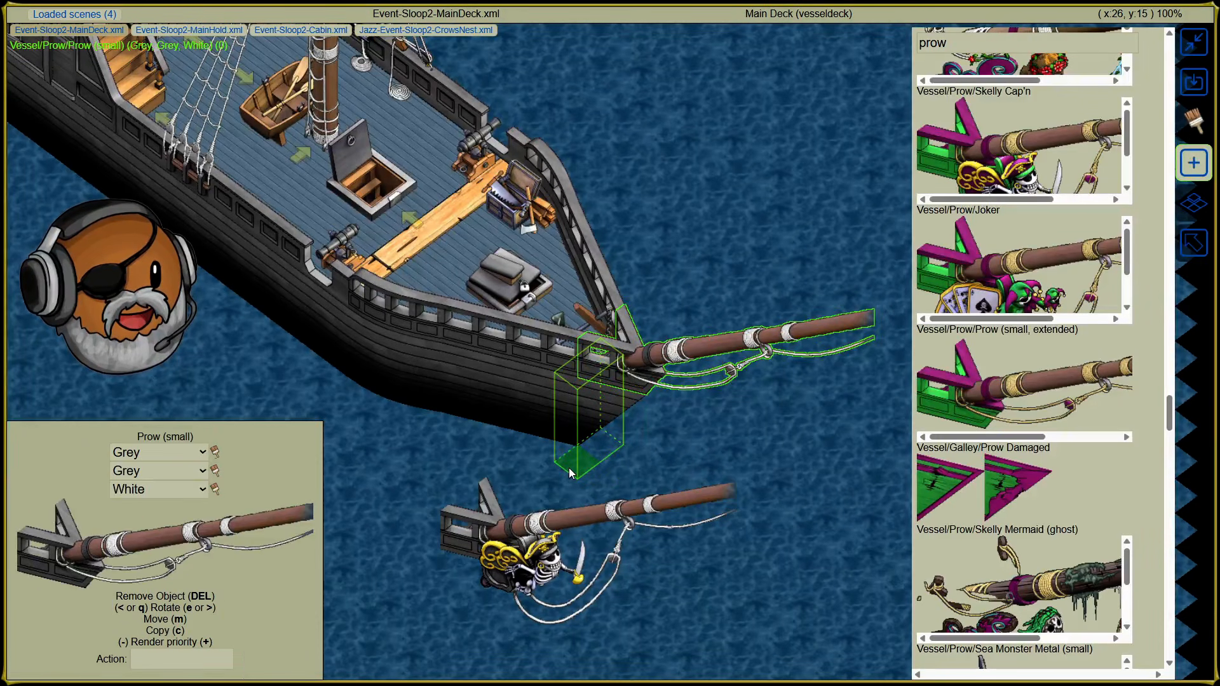
key("Delete")
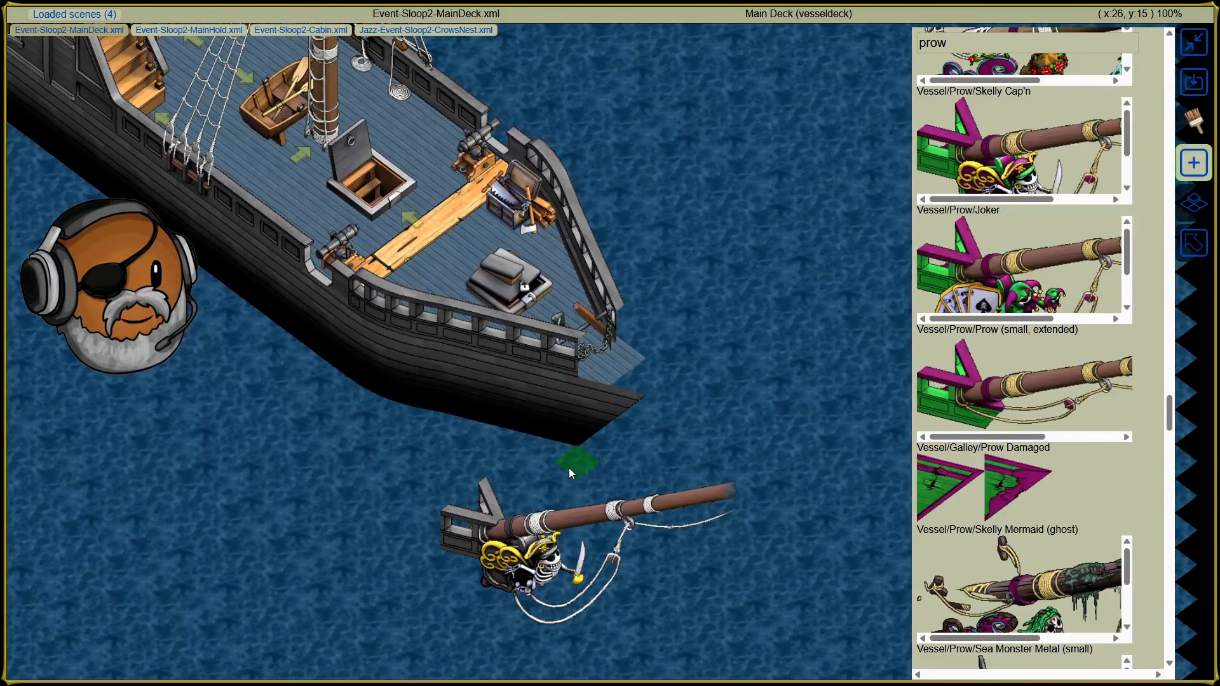
Step: Move the Skelly Cap'n prow from the water onto the ship's bow and remove the anchor beside it
left_click(454, 623)
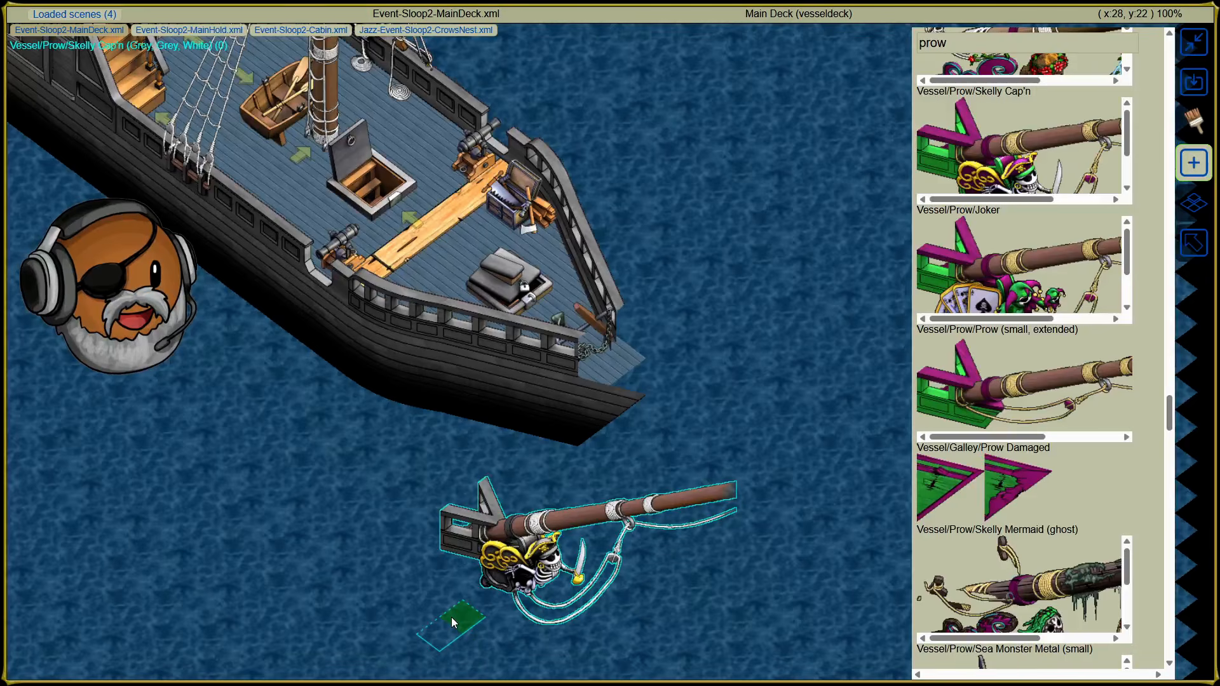
left_click(453, 622)
mouse_move(454, 623)
left_mouse_down()
mouse_move(521, 591)
mouse_move(646, 486)
mouse_move(579, 477)
left_mouse_up()
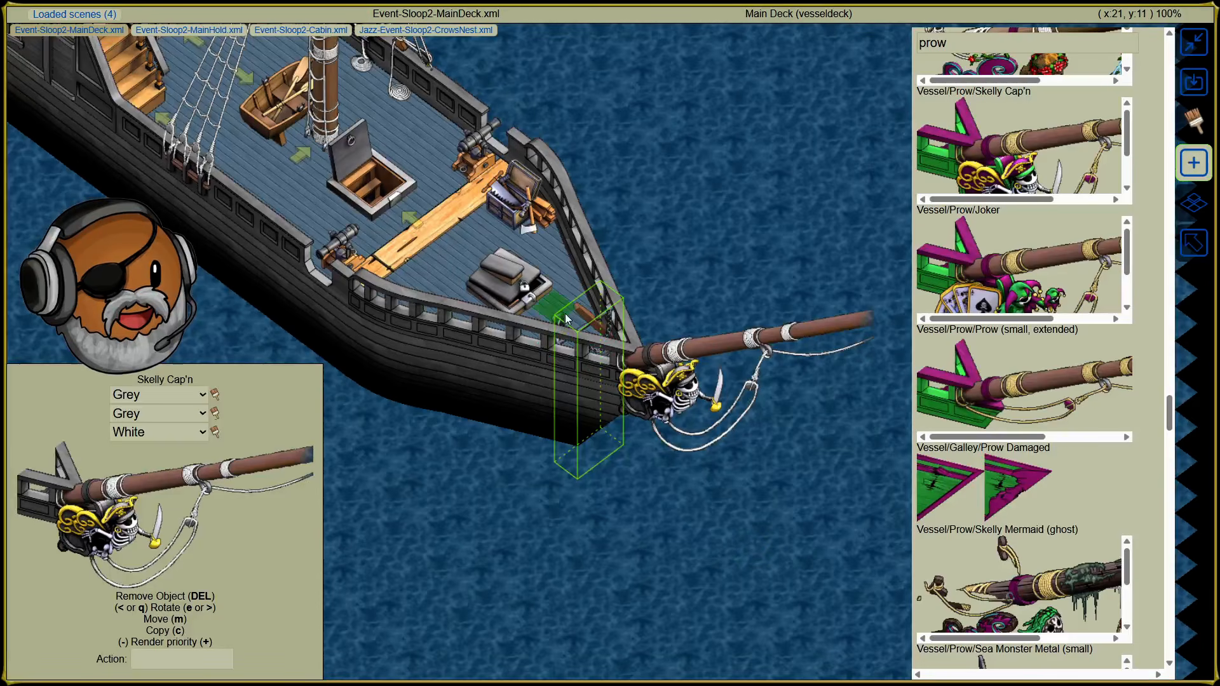
left_click(571, 331)
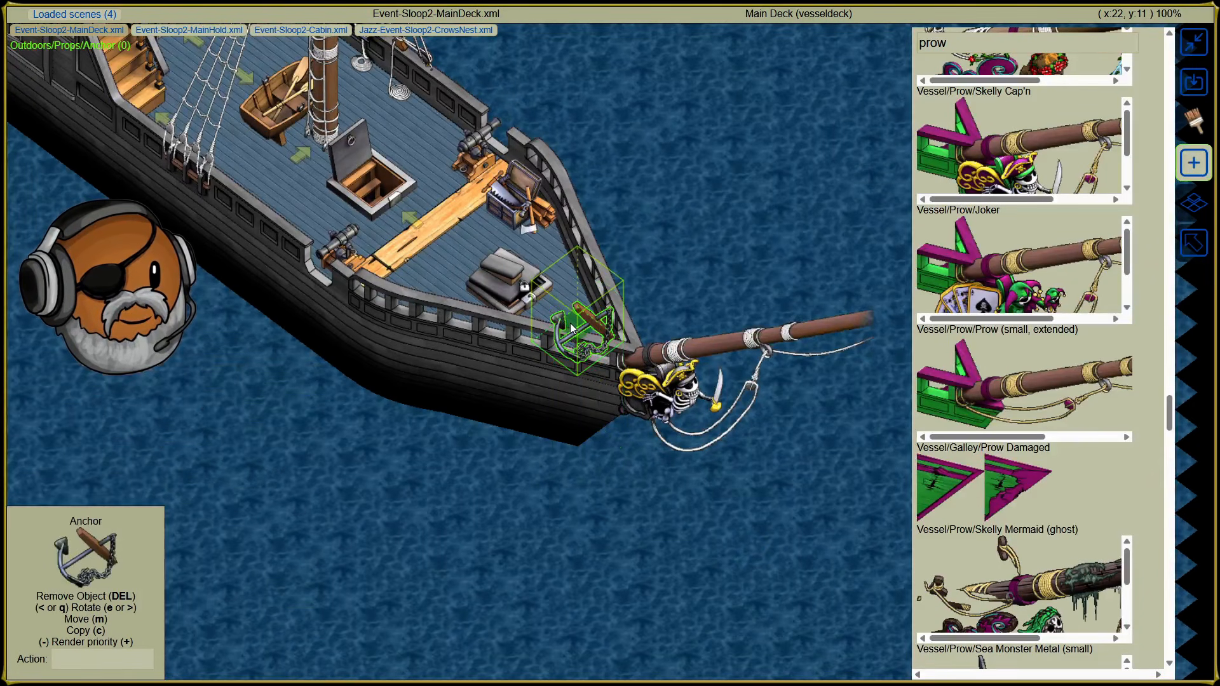
key("Delete")
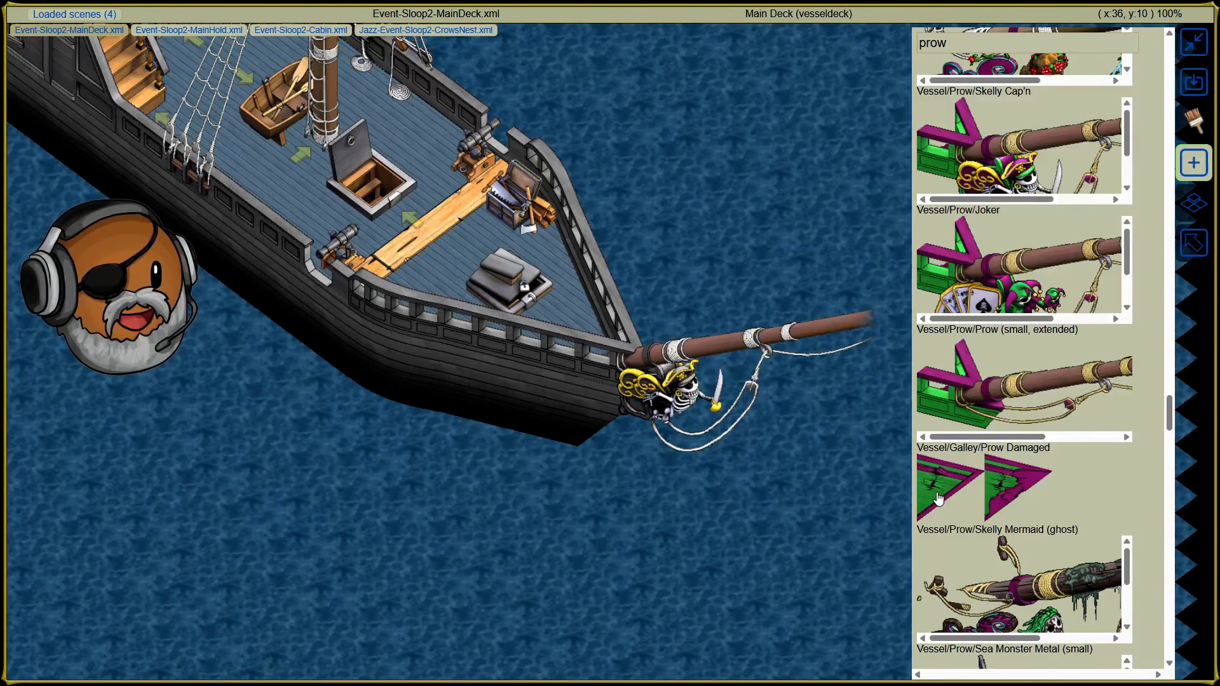
Step: Search the new items for "rail" and place a grey Solid (valkyrie) rail in the water beside the hull
scroll(938, 497, "down", 8)
scroll(1097, 500, "down", 2)
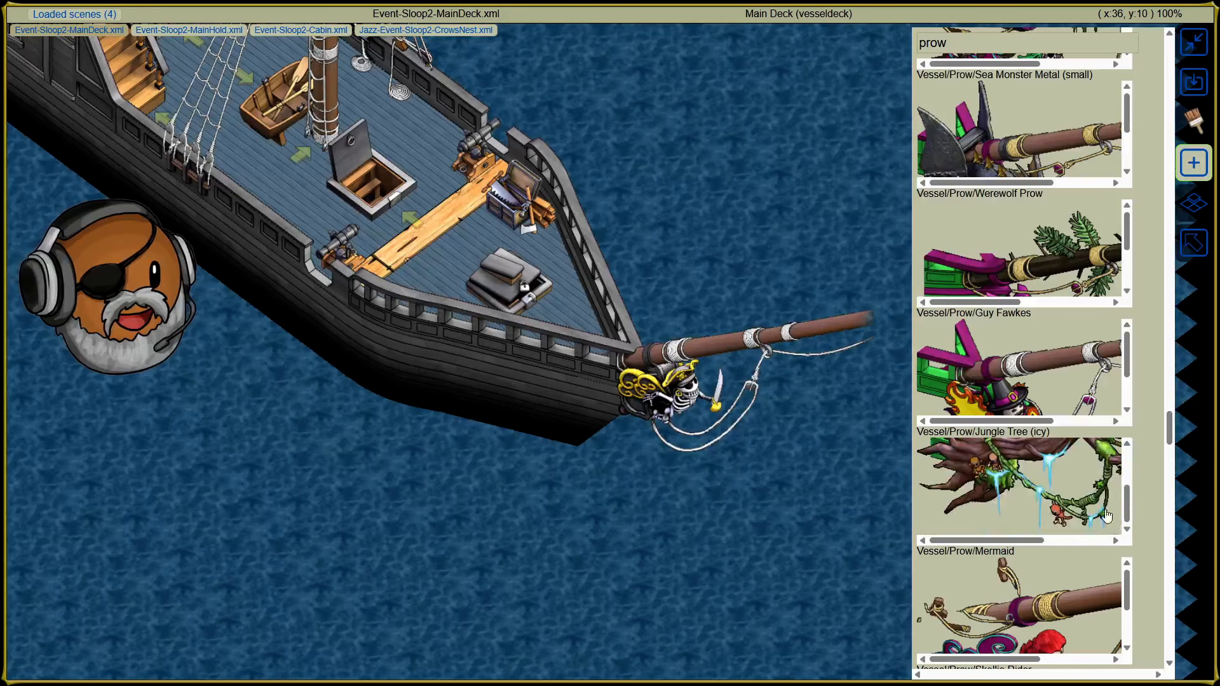
left_click_drag(162, 366, 302, 542)
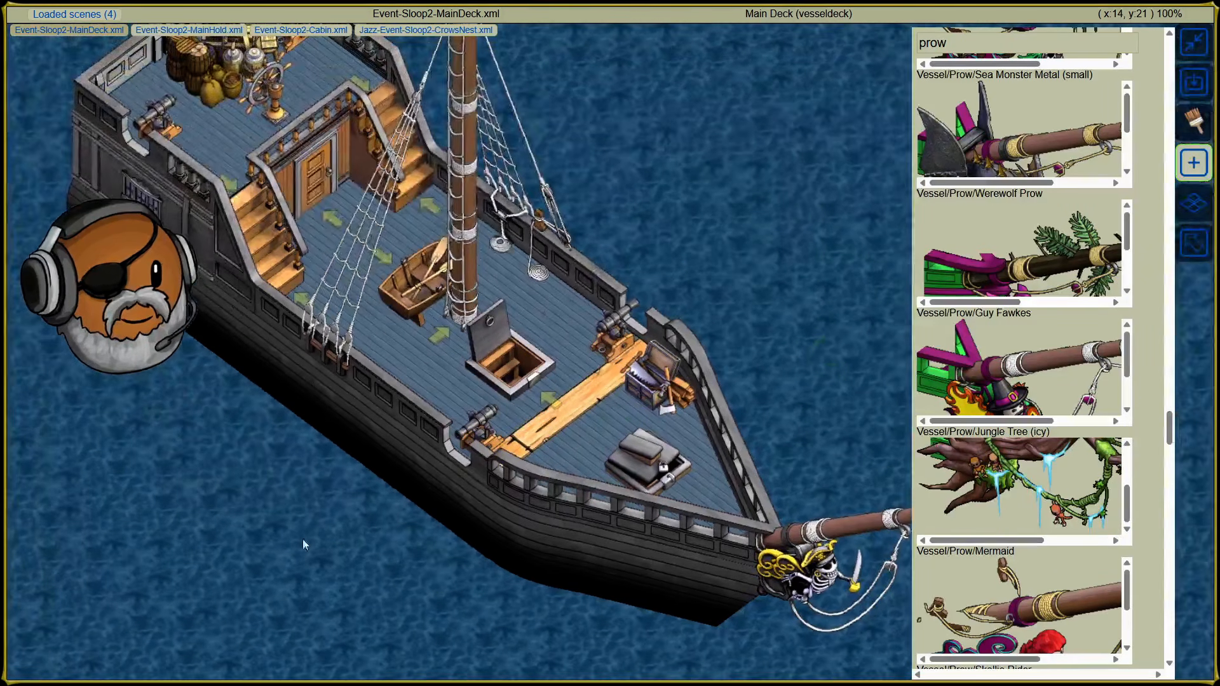
double_click(972, 48)
type("rail")
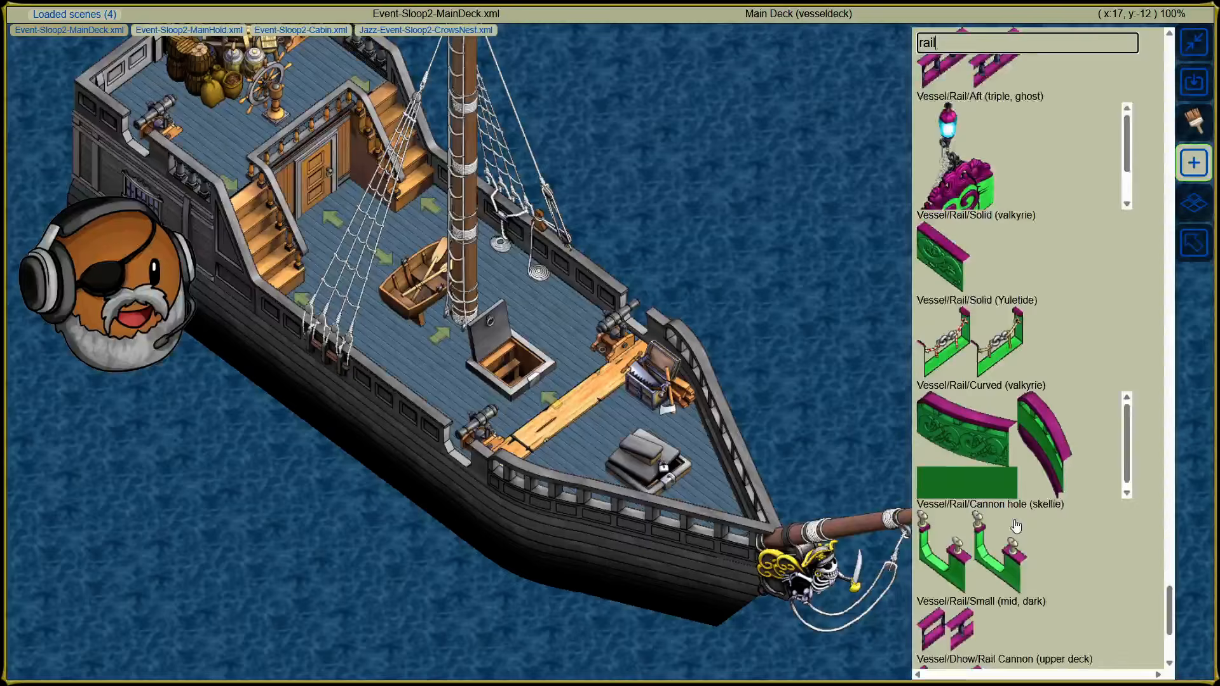
scroll(1178, 410, "down", 1)
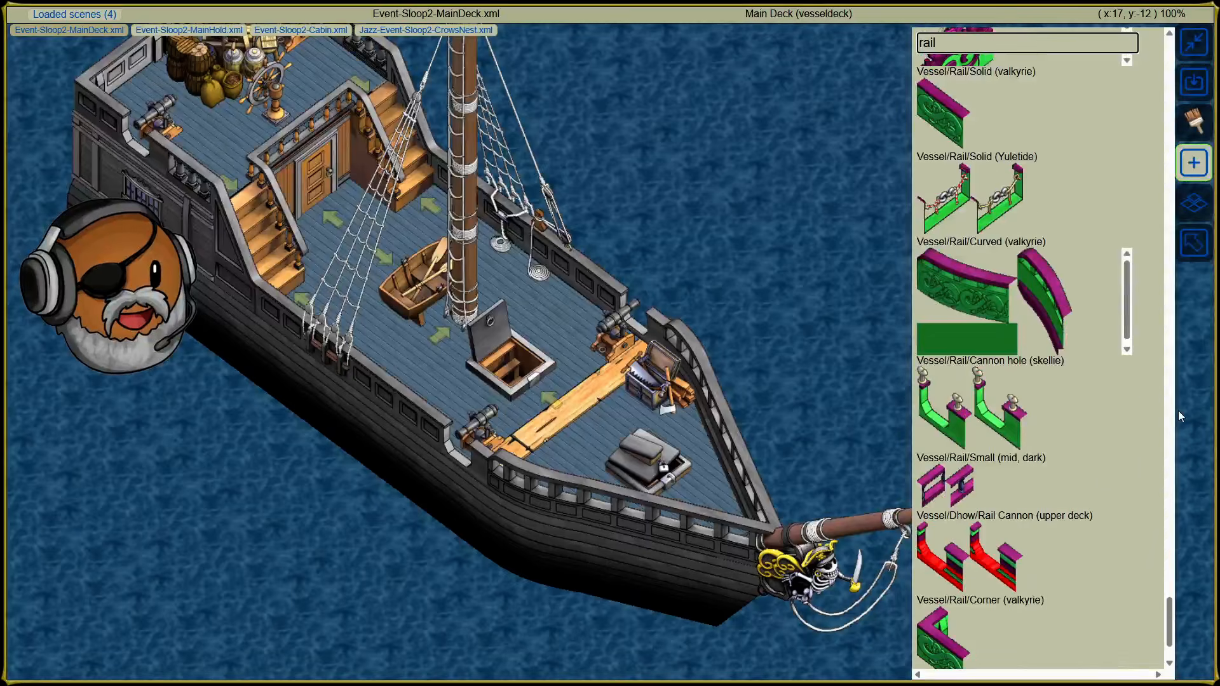
scroll(1130, 271, "up", 3)
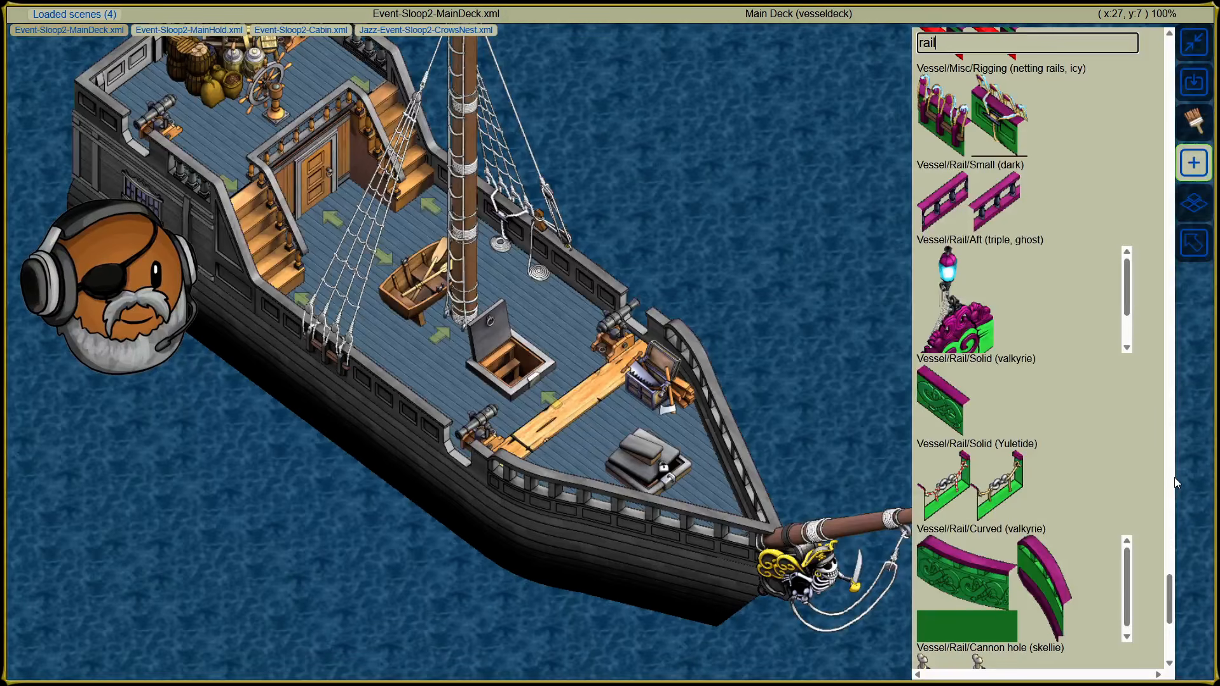
left_click(946, 401)
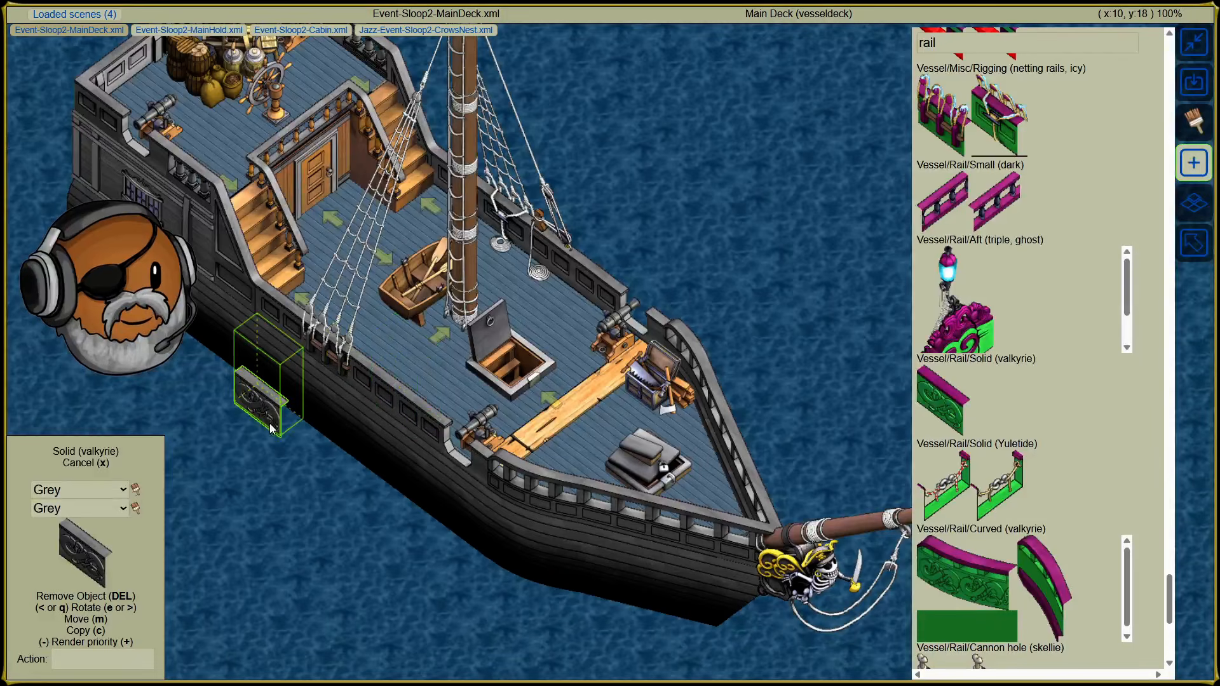
left_click(294, 545)
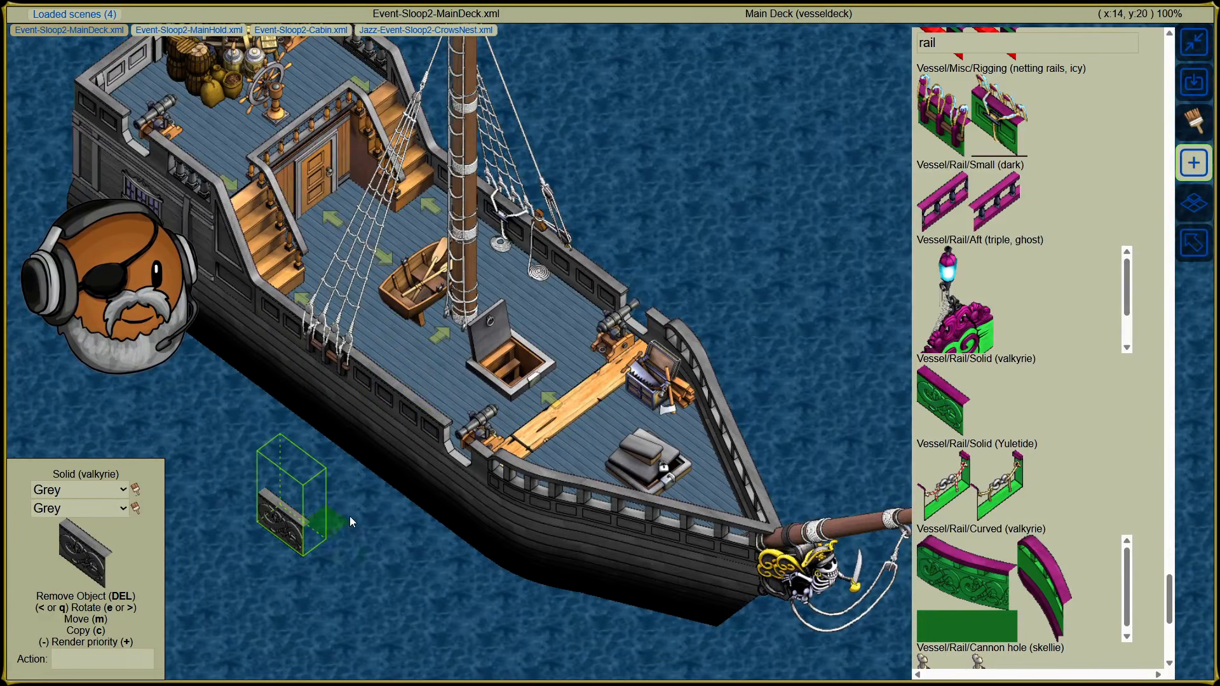
Step: Replace the plain rail section beside the near-side rigging with the Solid (valkyrie) rail and discard an extra copy of it
left_click(394, 406)
key("Delete")
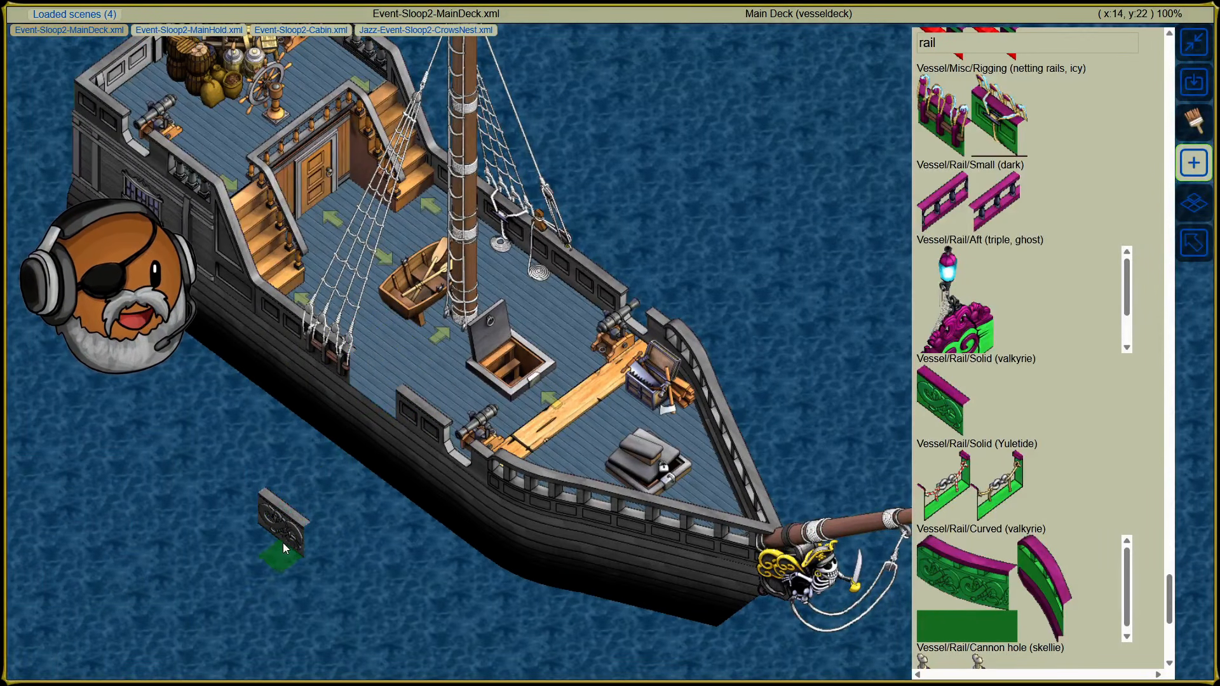
left_click(284, 542)
key("m")
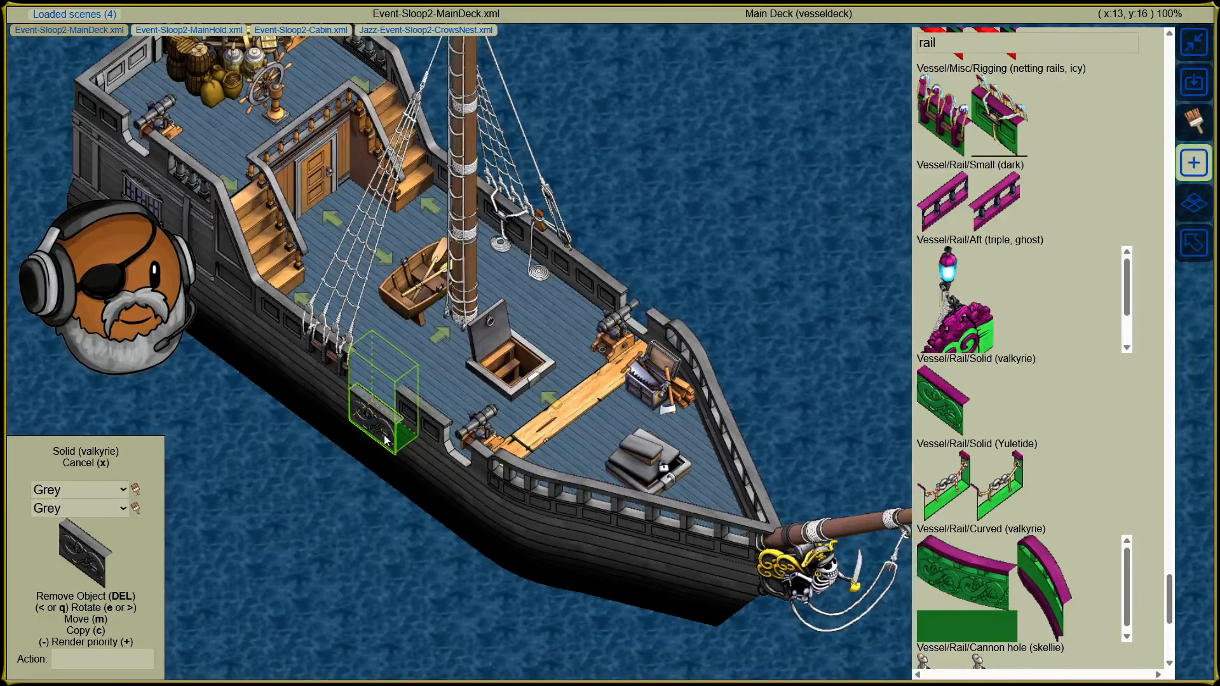
left_click(388, 404)
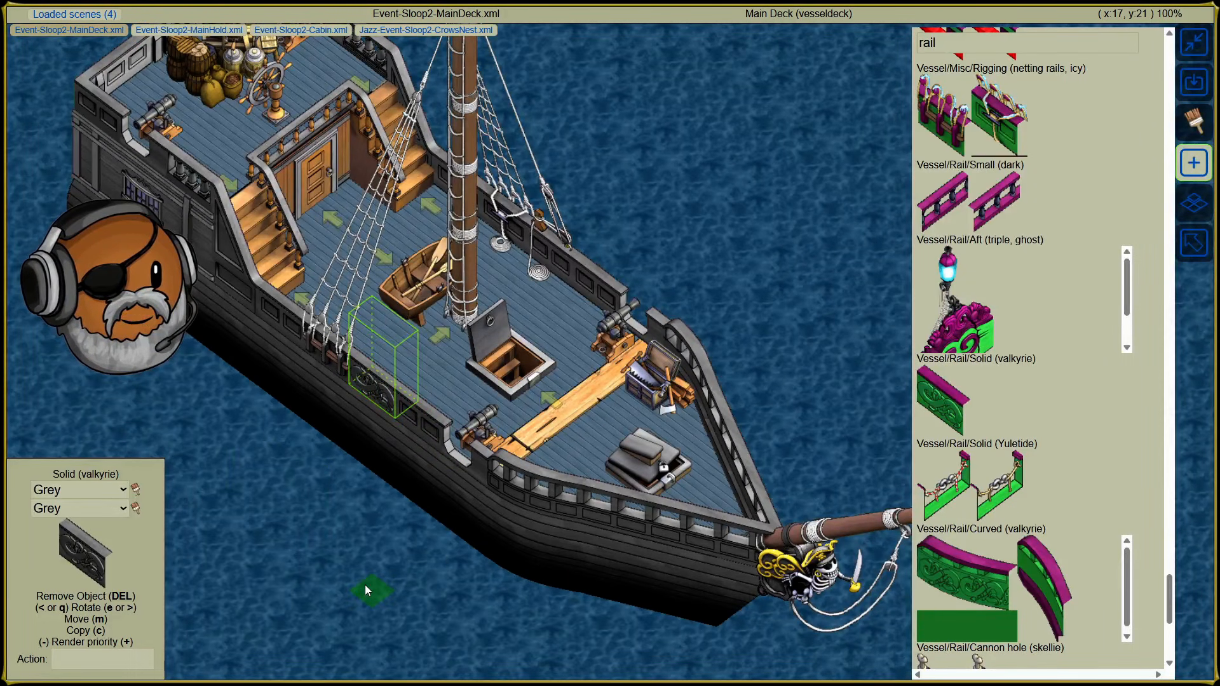
key("c")
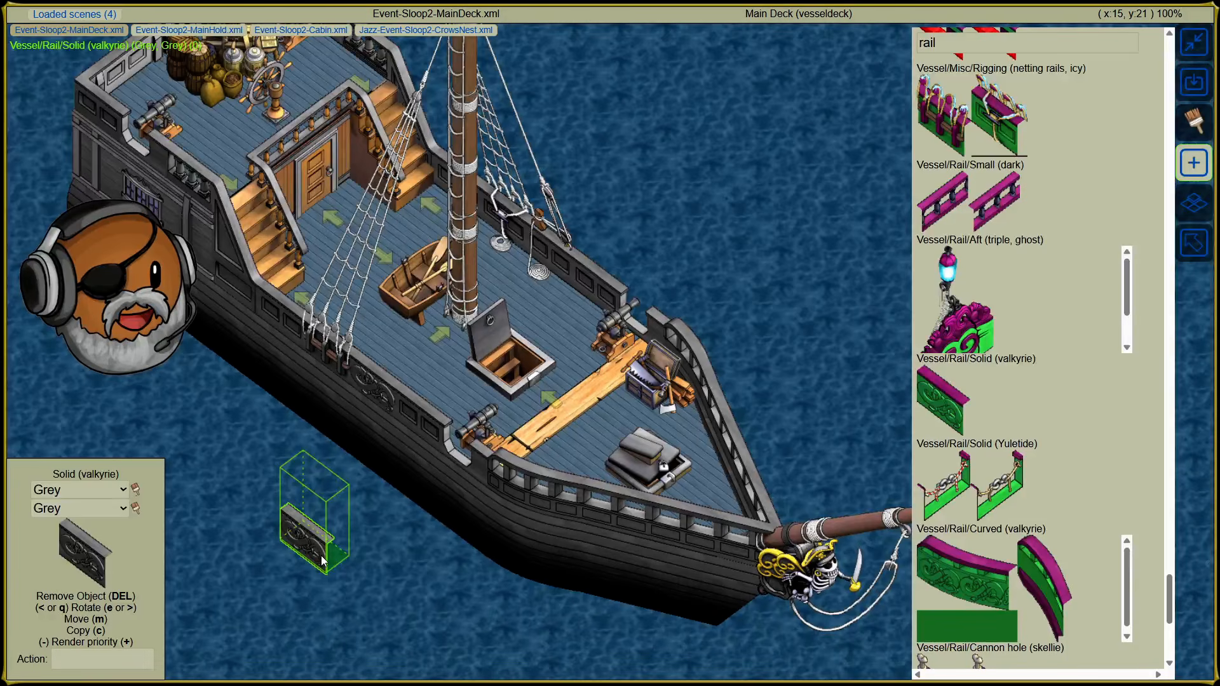
key("Delete")
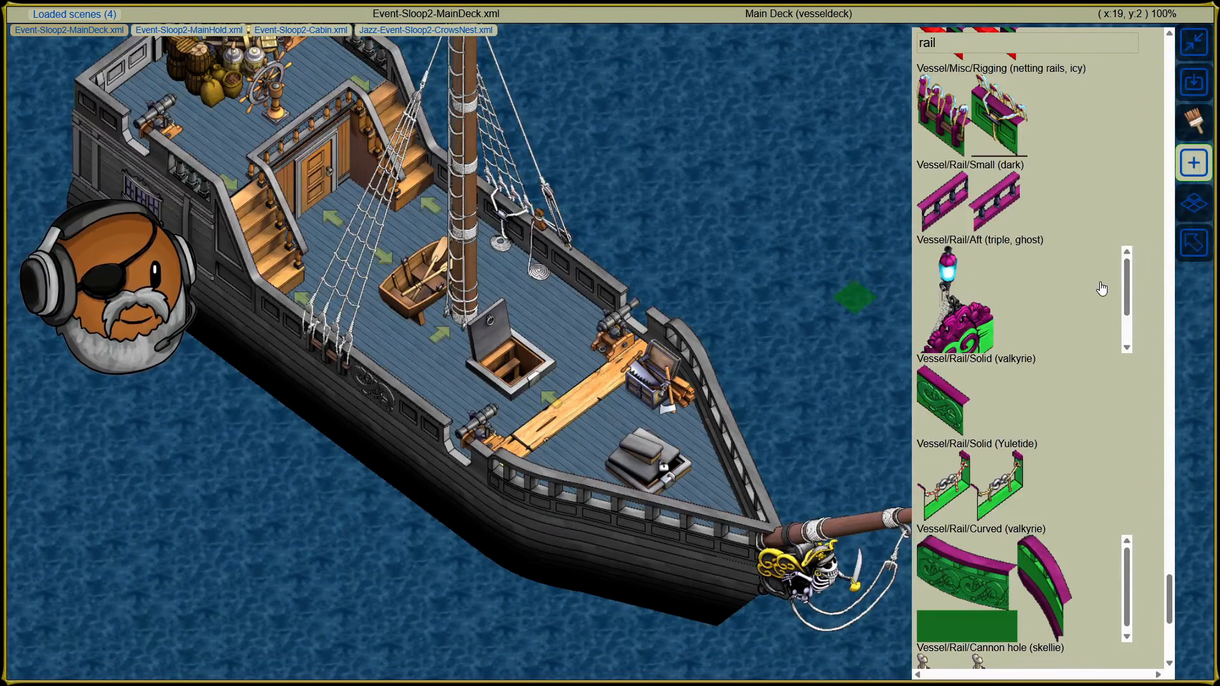
Step: Replace the Small rail above the cabin door with a grey Small (dark) rail from the rail models
scroll(1157, 250, "up", 15)
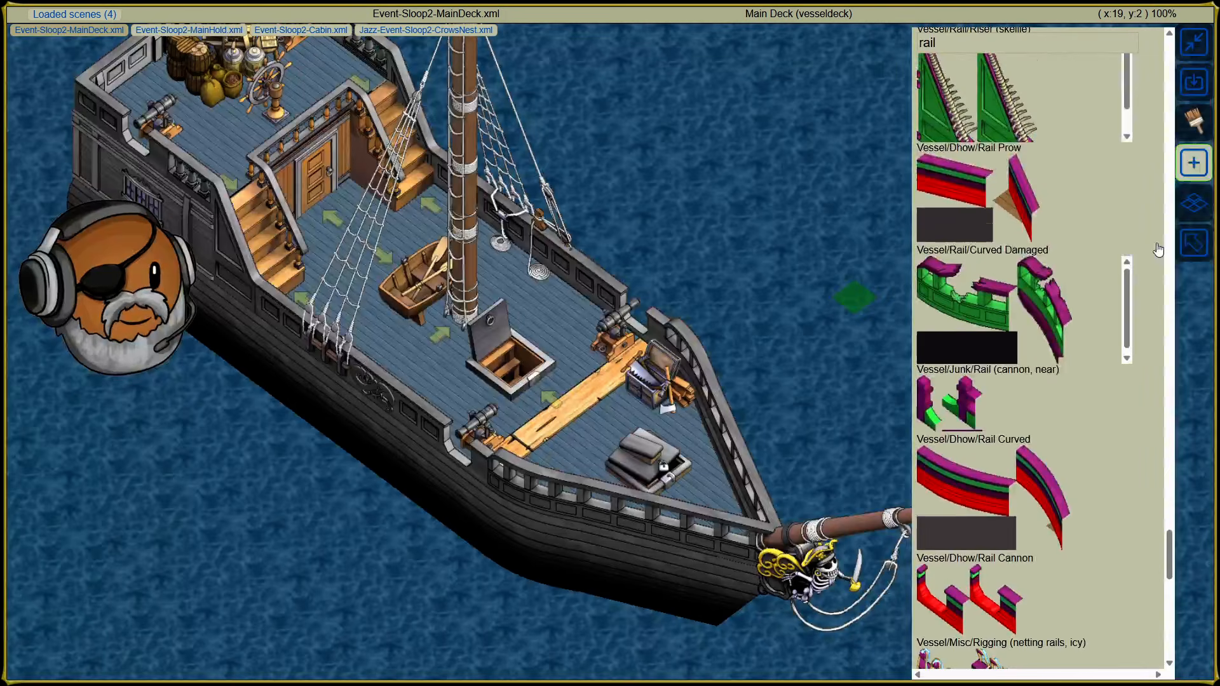
scroll(1158, 250, "down", 10)
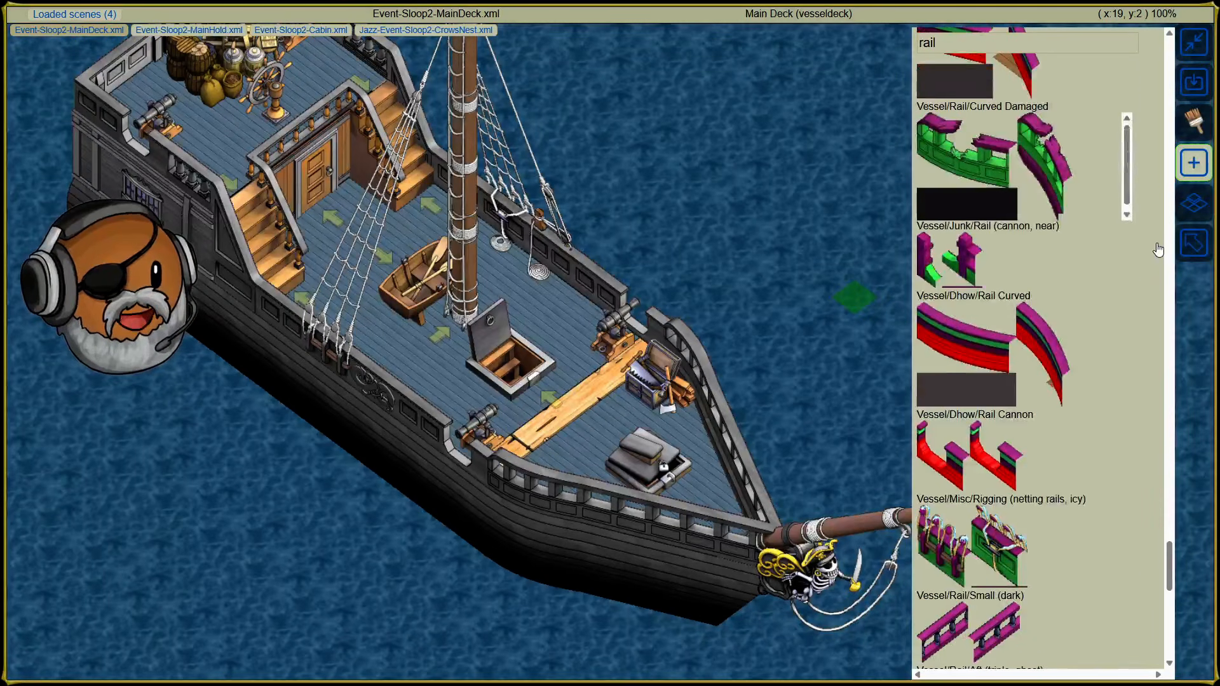
scroll(1158, 250, "up", 7)
scroll(1158, 250, "down", 6)
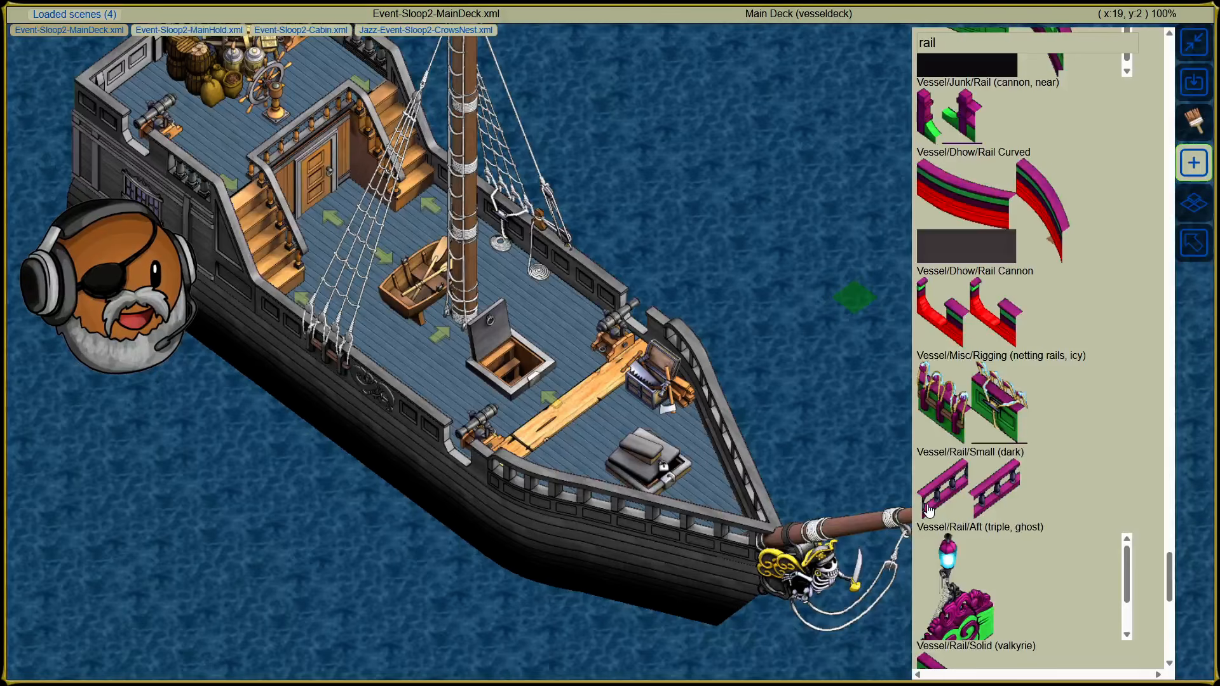
left_click(293, 143)
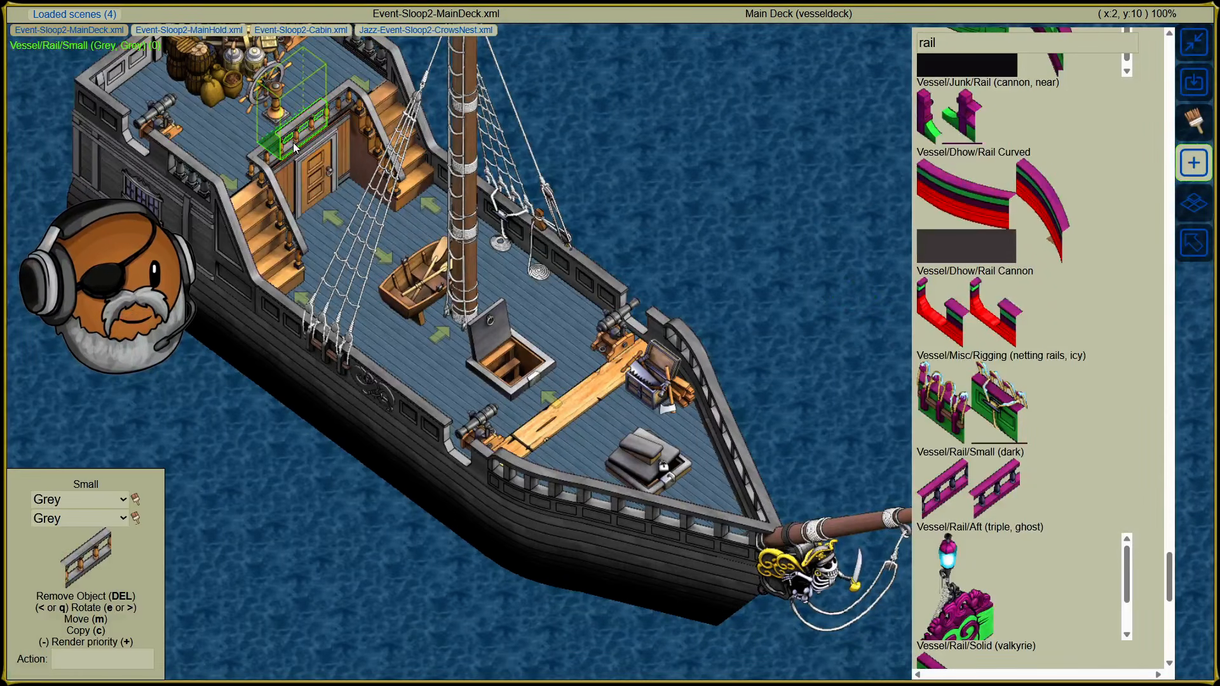
key("Delete")
left_click(286, 145)
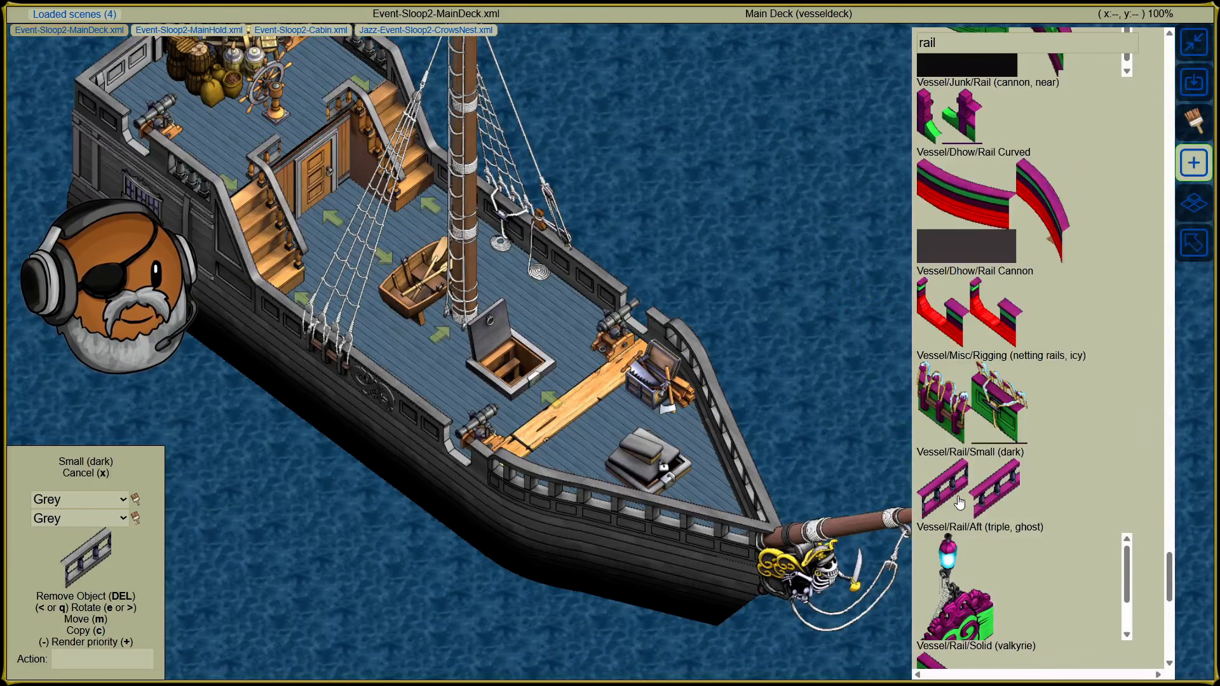
key("x")
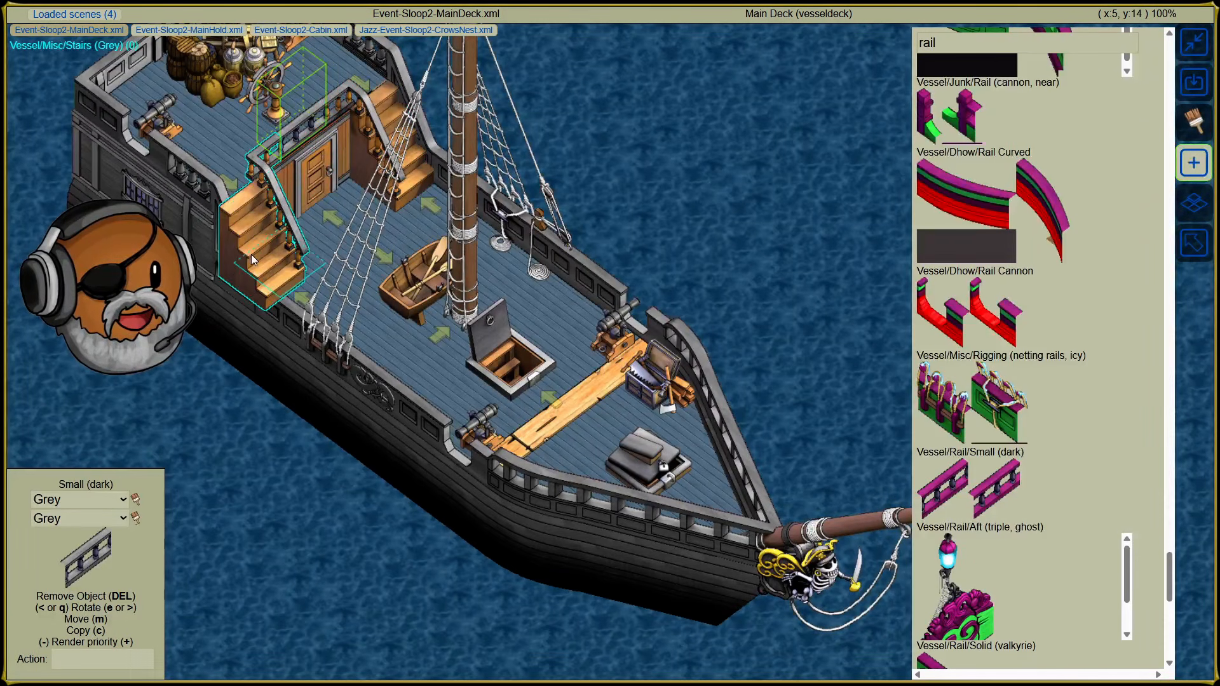
Step: Remove the stairs on the far side of the cabin door and fill the gap with a grey Blank vessel wall
left_click(383, 201)
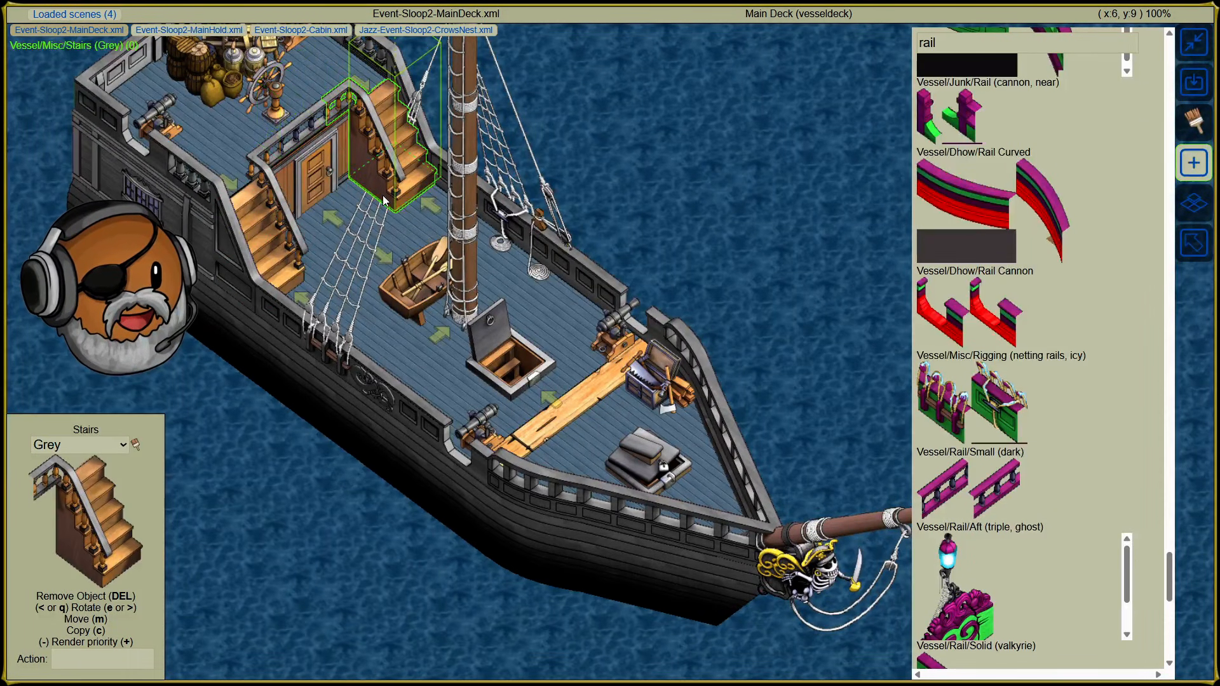
key("Delete")
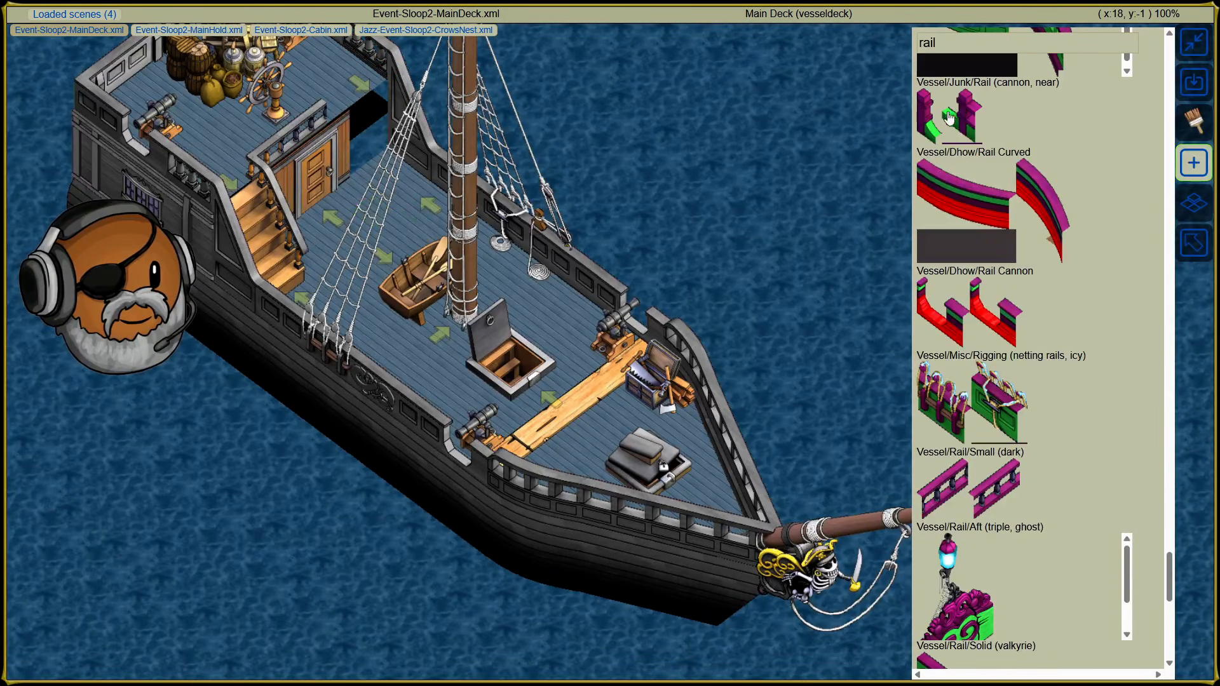
left_click_drag(950, 43, 844, 51)
type("wall")
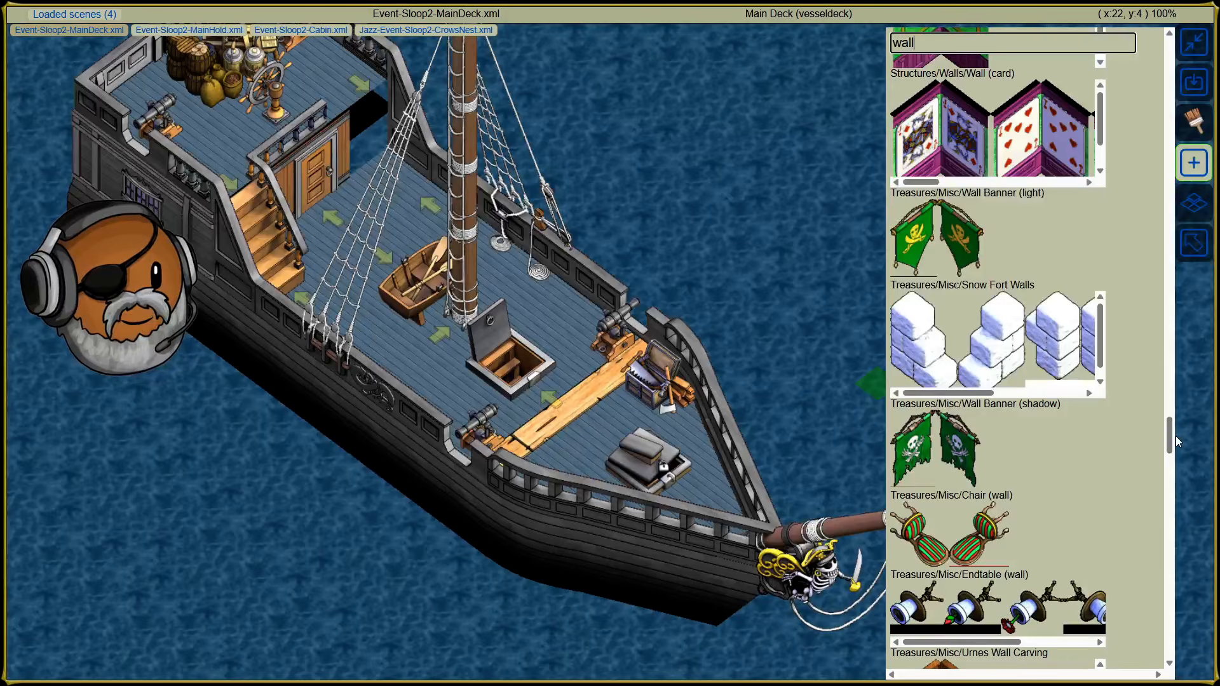
left_click_drag(1173, 437, 1197, 617)
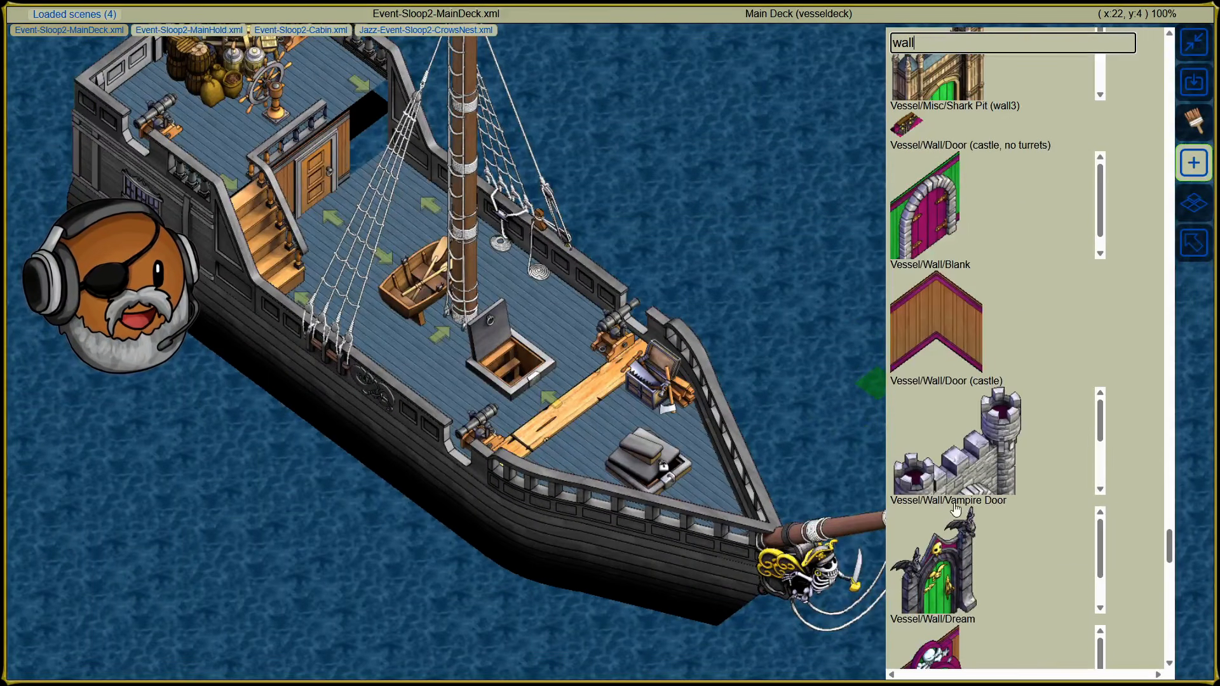
left_click(932, 339)
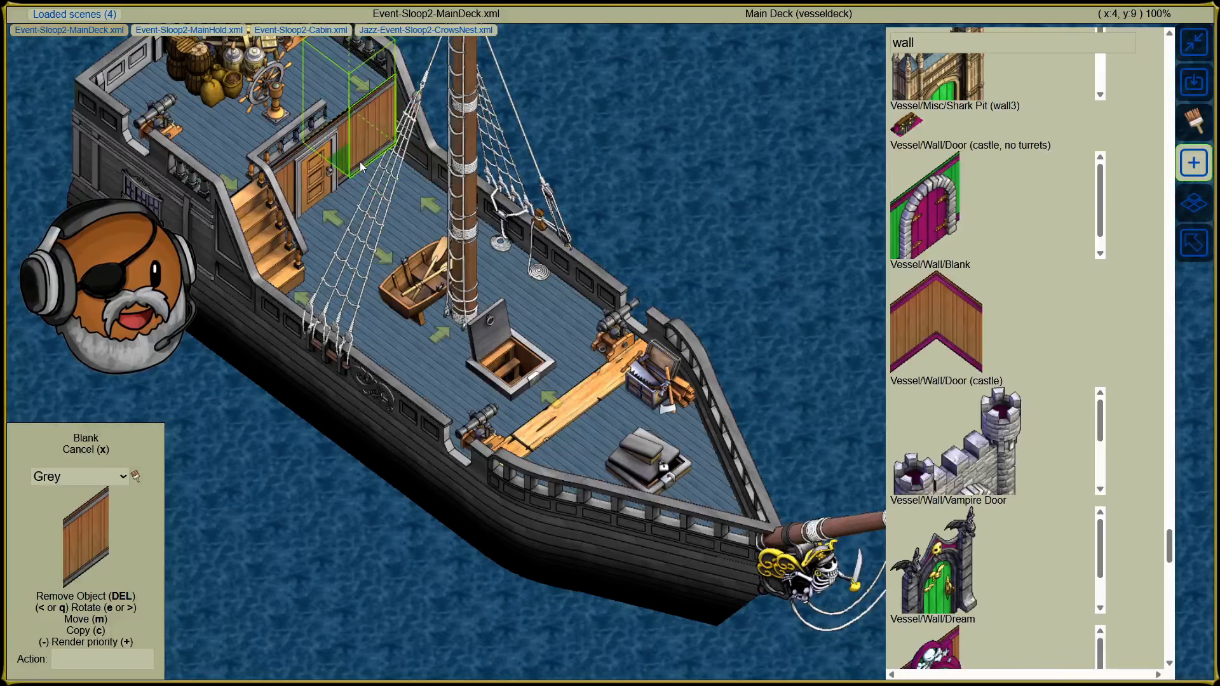
left_click(360, 161)
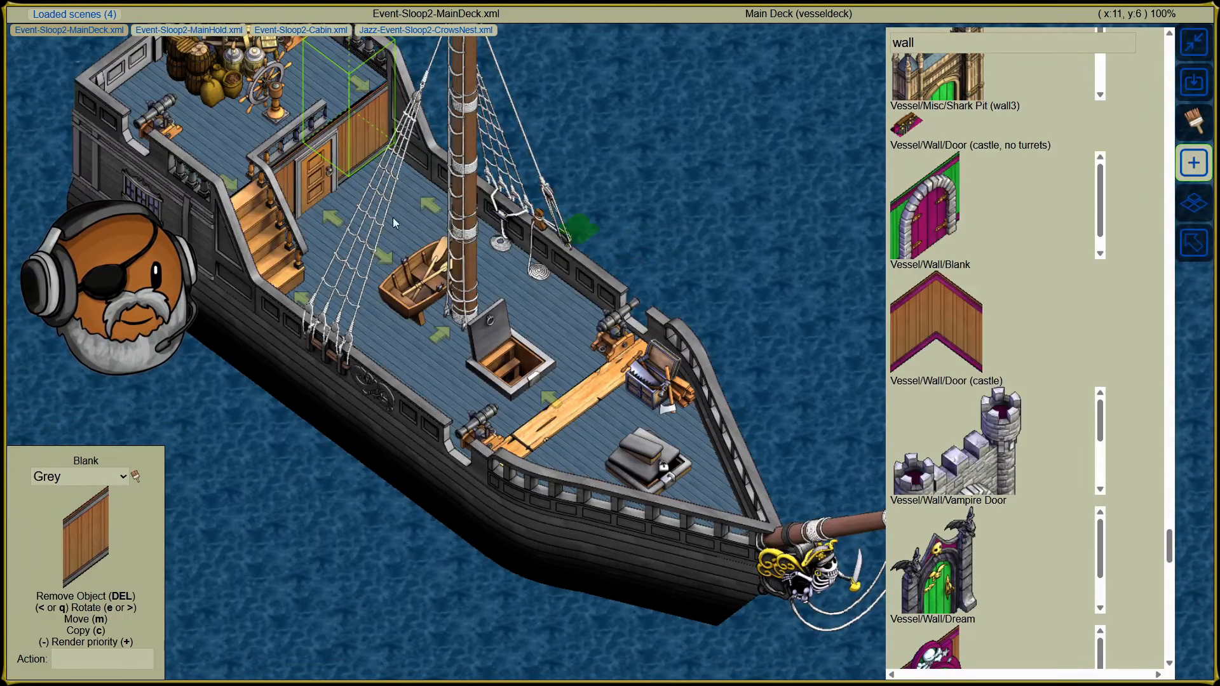
Step: Copy the Small (dark) rail above the cabin door to extend the railing over the Blank wall
left_click(303, 130)
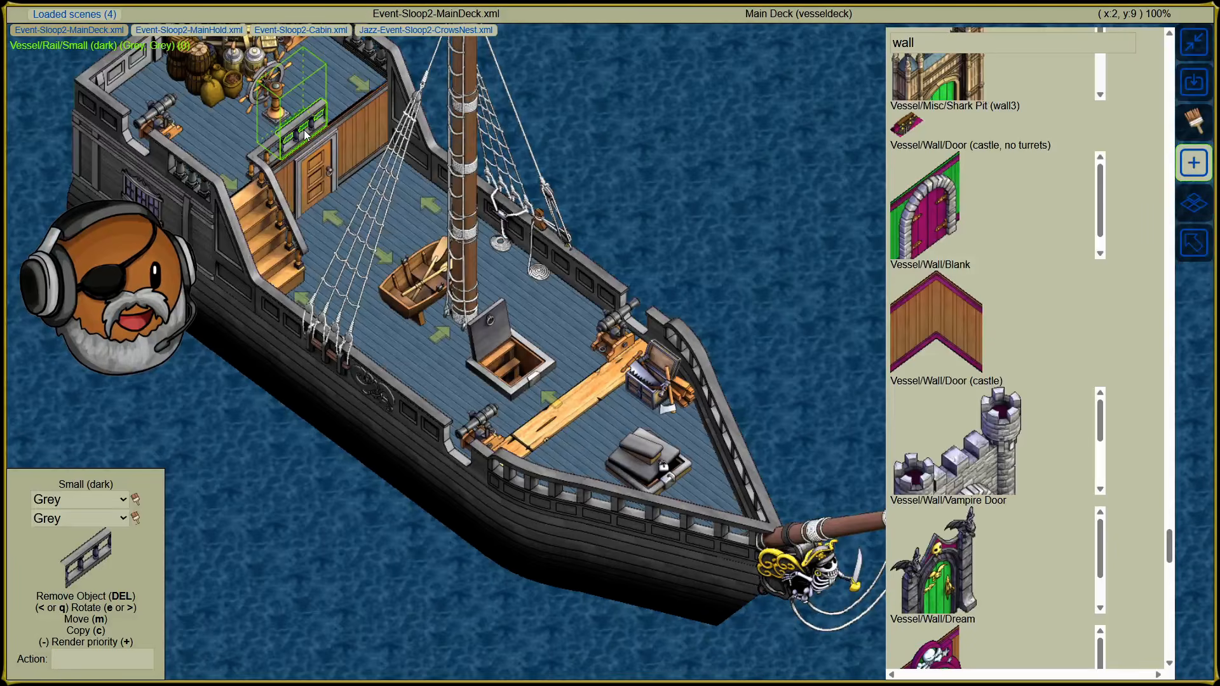
key("m")
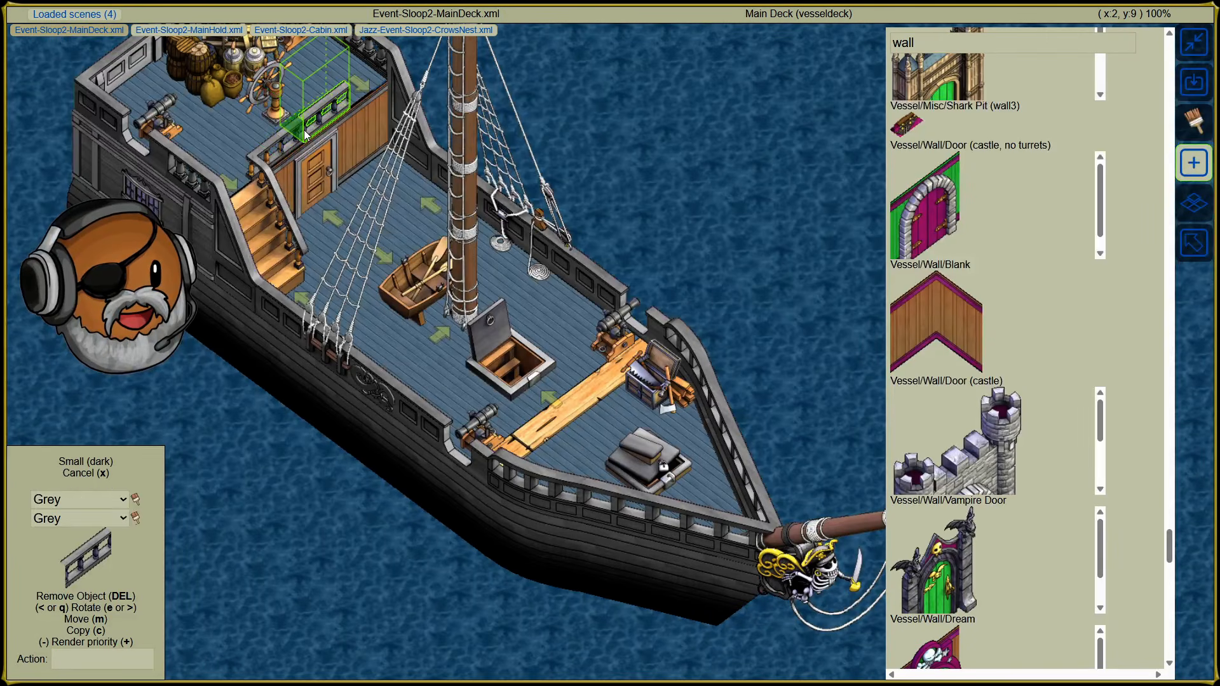
left_click(329, 108)
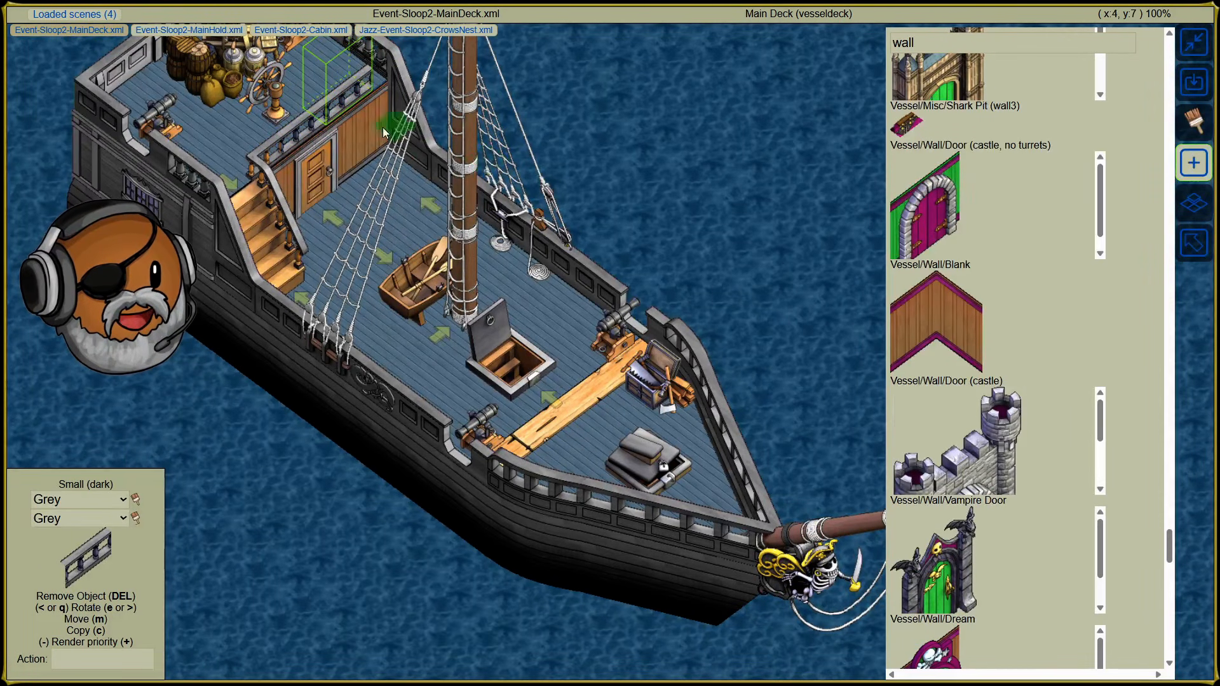
Step: Search the models for "rail" and place a grey Small (mid, dark) rail in the remaining gap above the Blank wall
key("m")
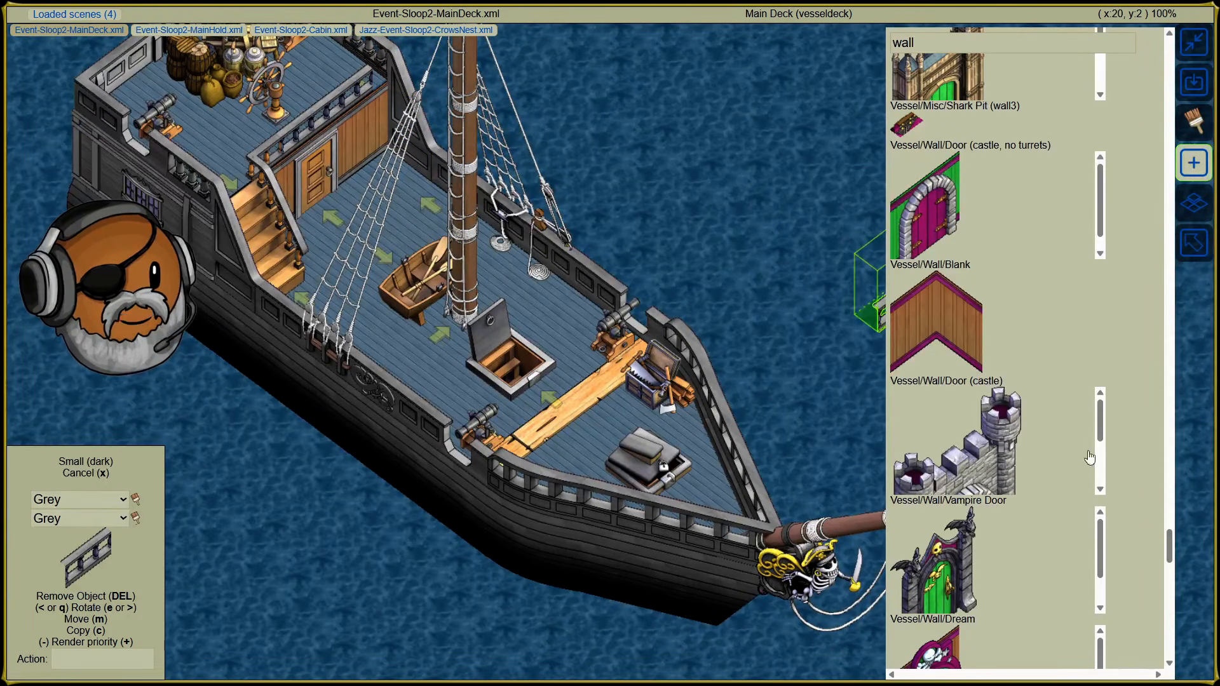
scroll(1174, 440, "down", 10)
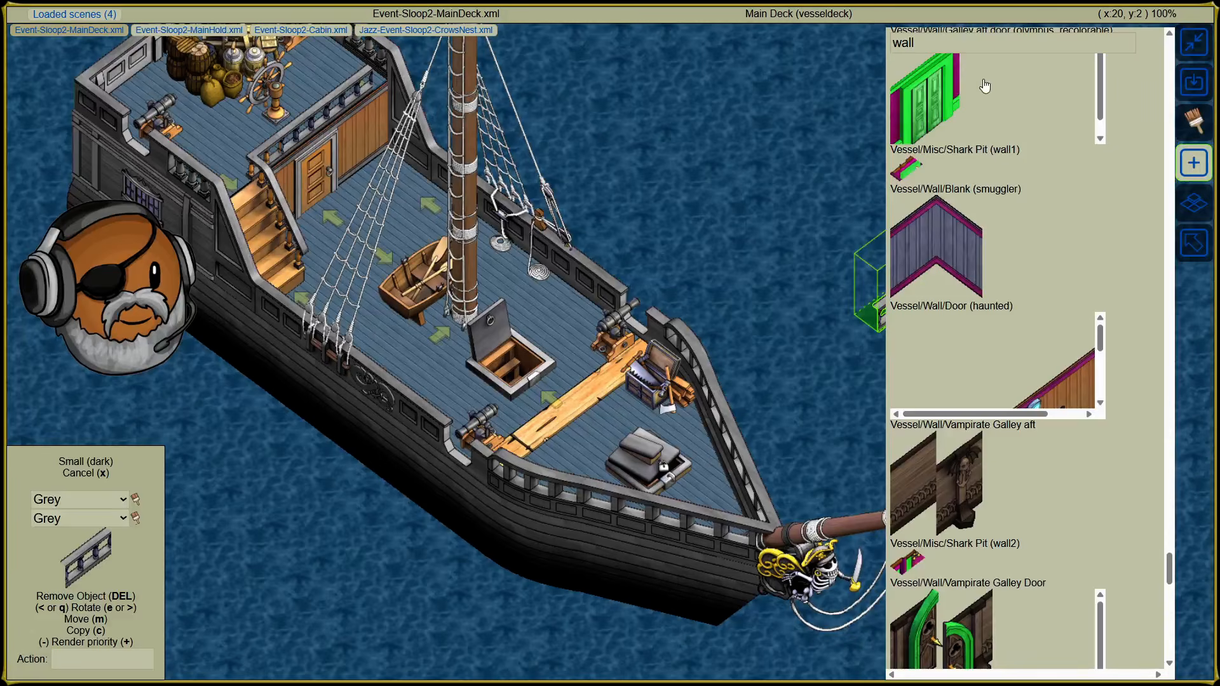
left_click(919, 49)
type("rail")
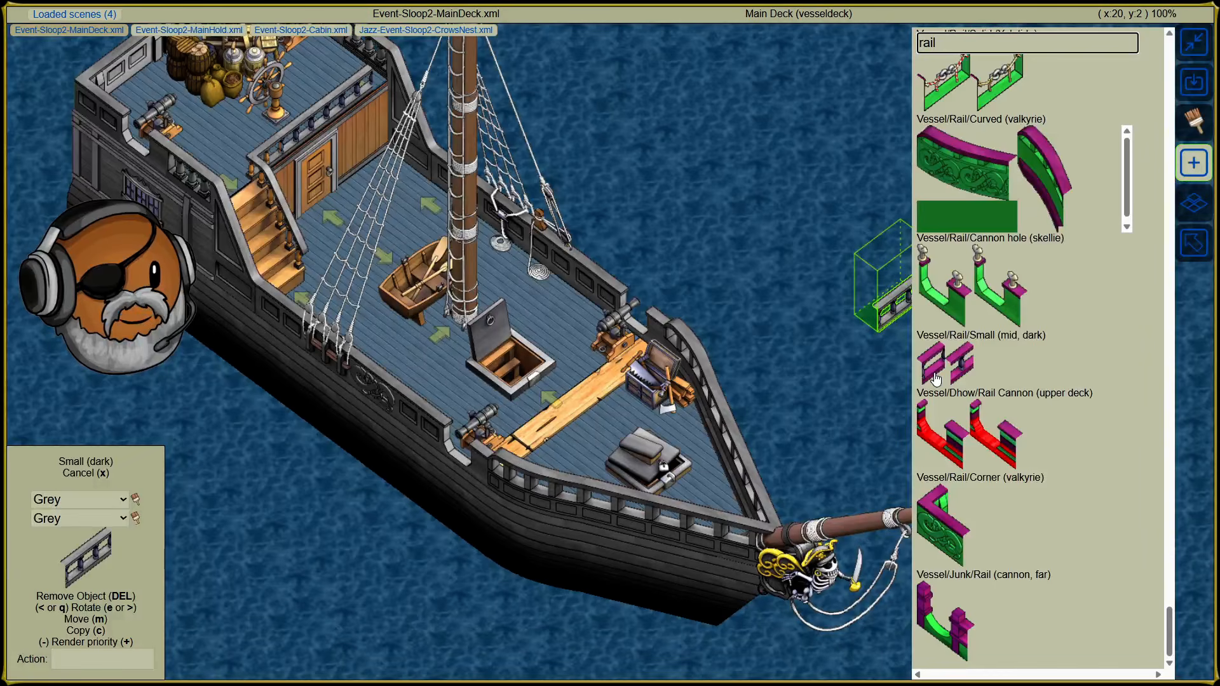
left_click(939, 377)
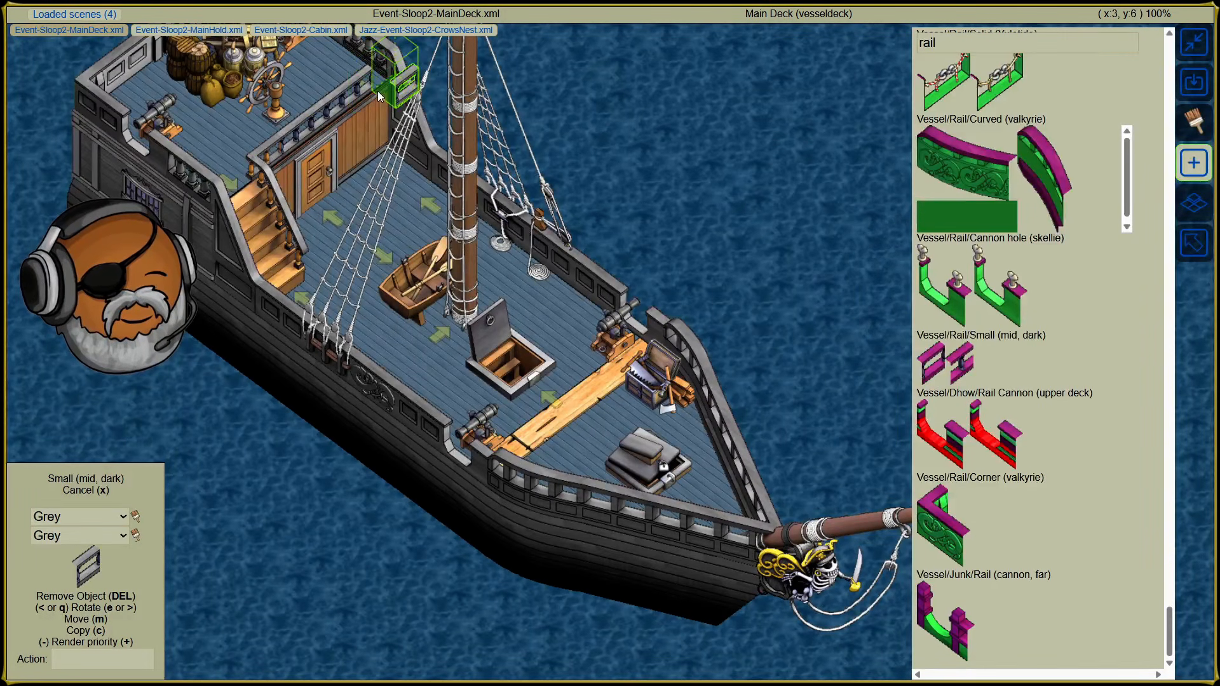
key("x")
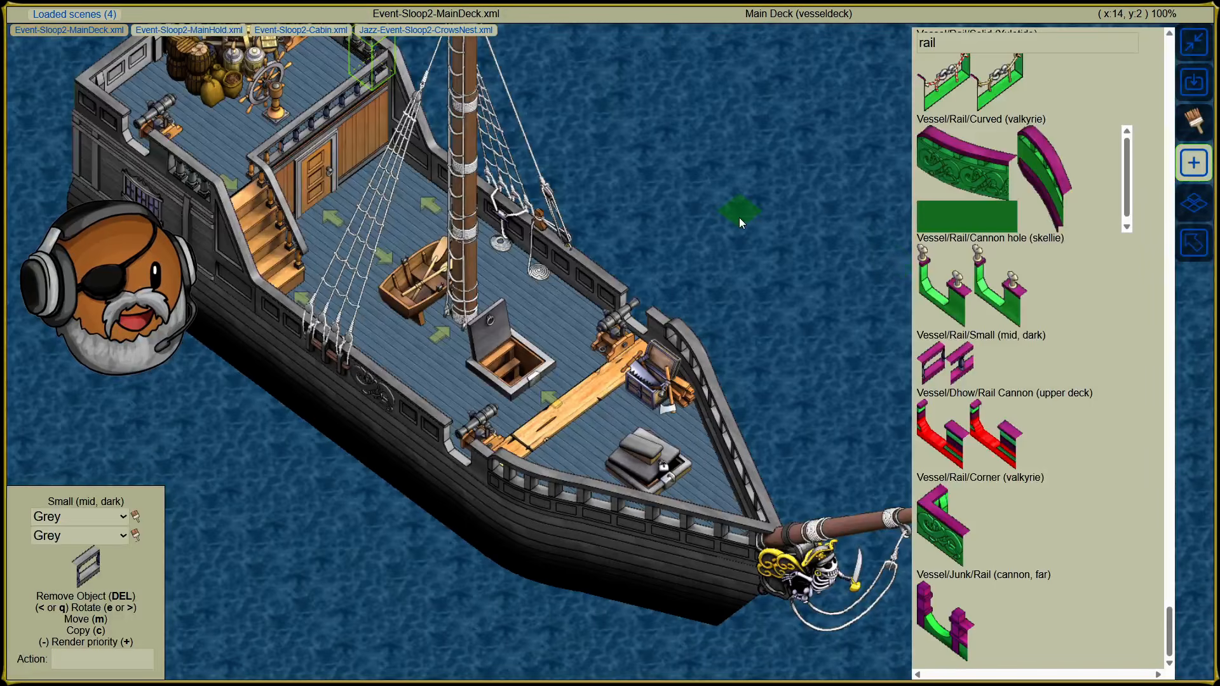
Step: Remove the two portal arrows that served the deleted far-side stairs, one at the upper rail and one on the main deck
left_click(361, 87)
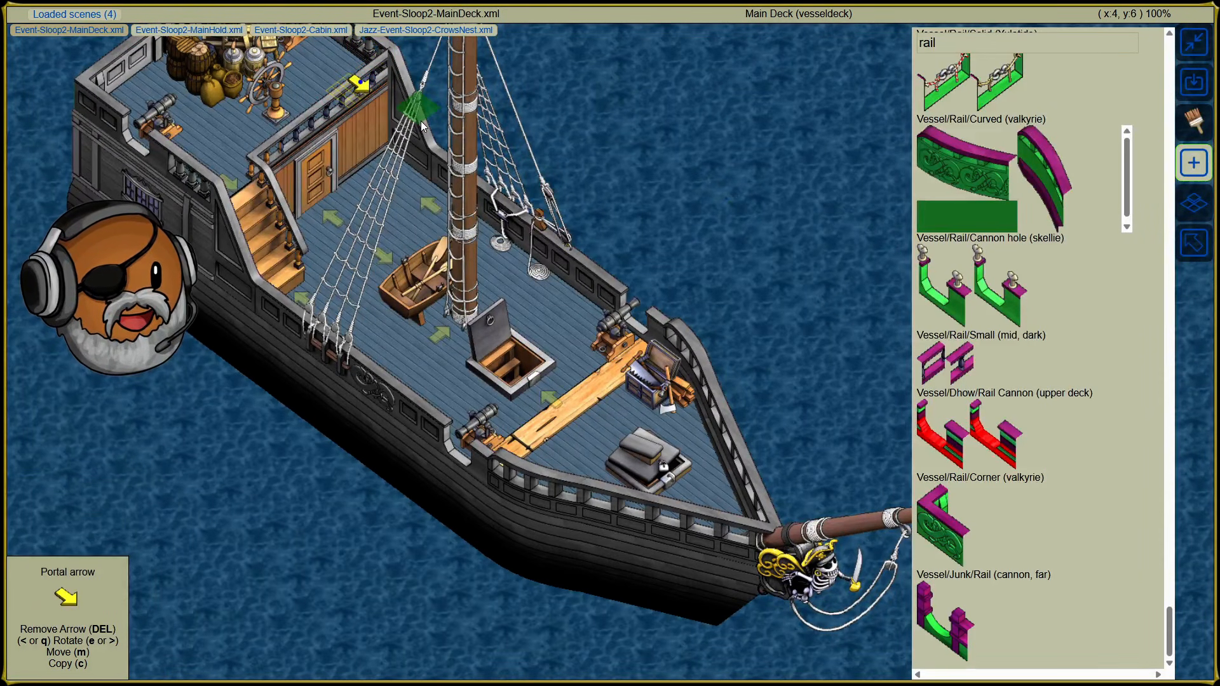
key("m")
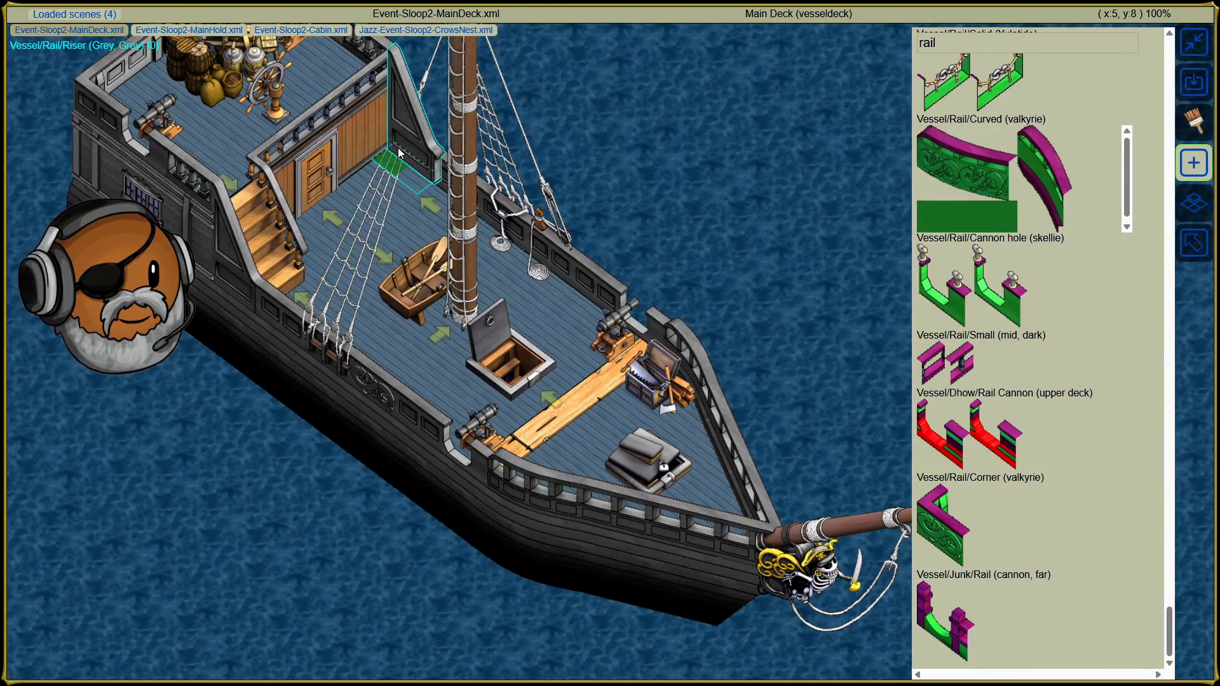
left_click(427, 207)
key("Delete")
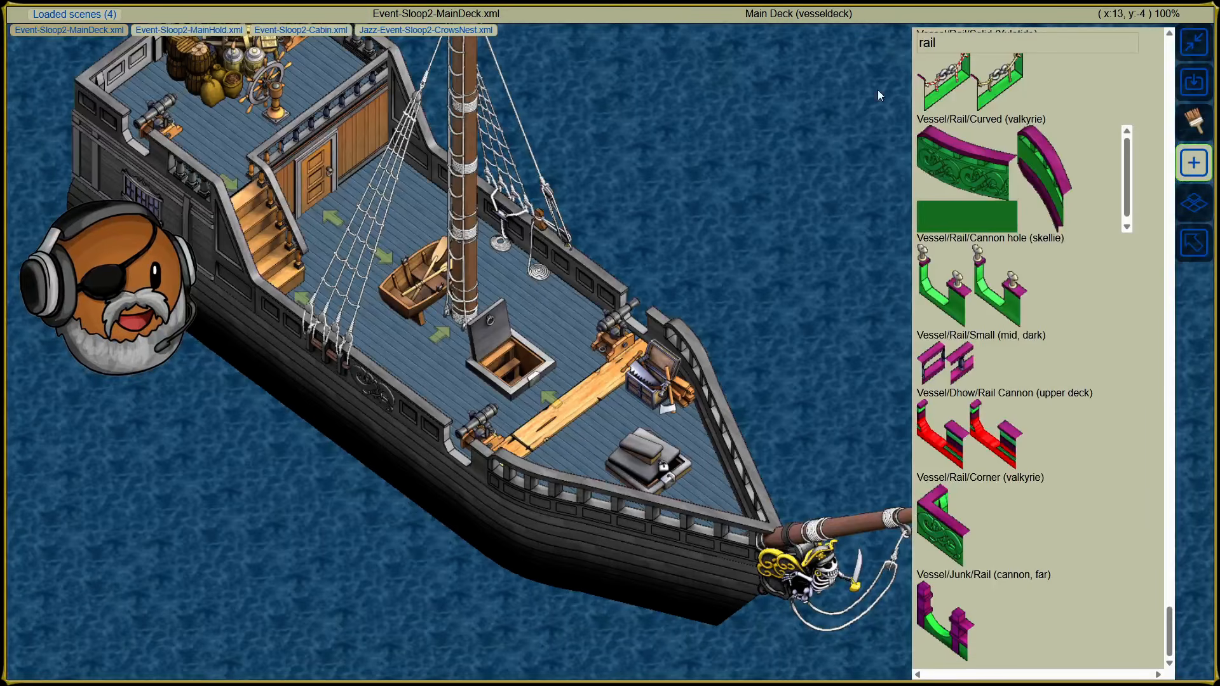
Step: Filter the models by "gr" and place two Grappling Hooks against the outer side of the aft hull
left_click(999, 39)
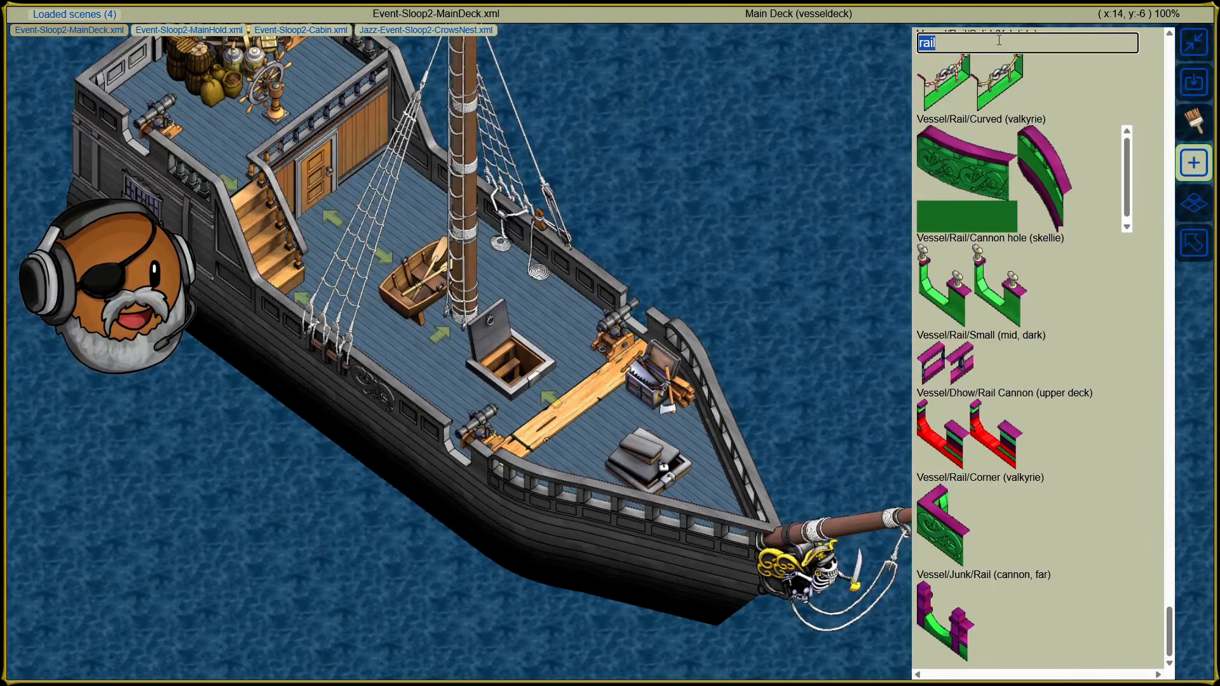
type("grey")
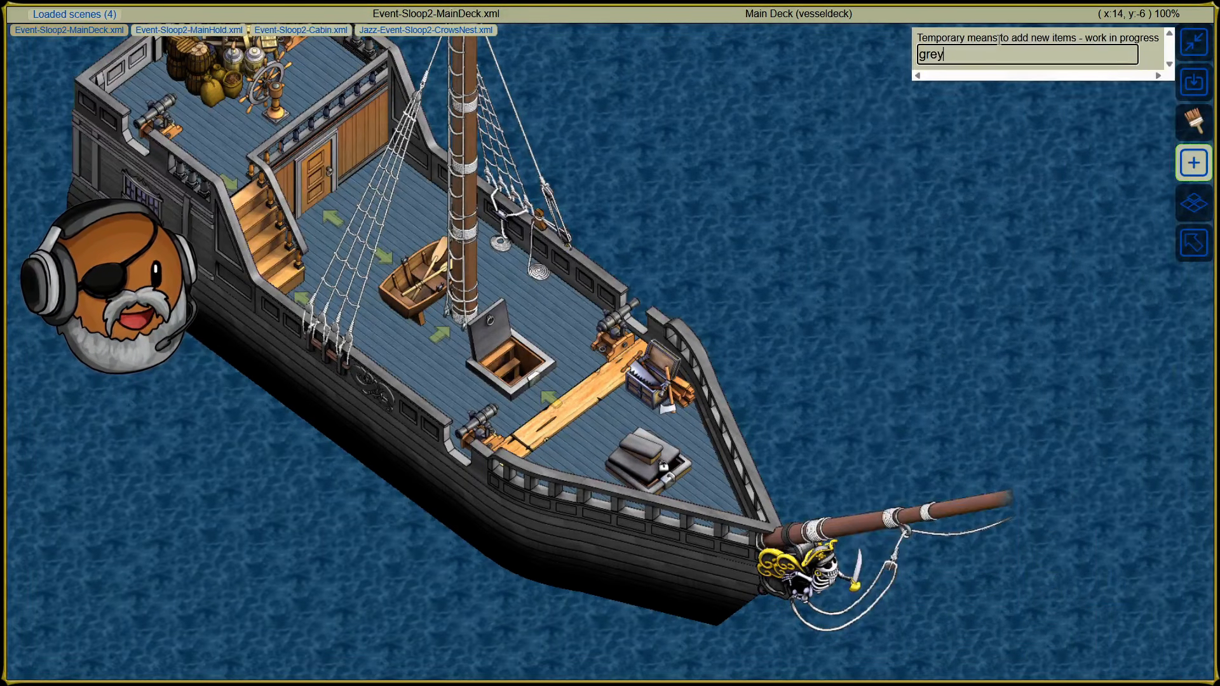
key("BackSpace")
key("BackSpace")
type("ay")
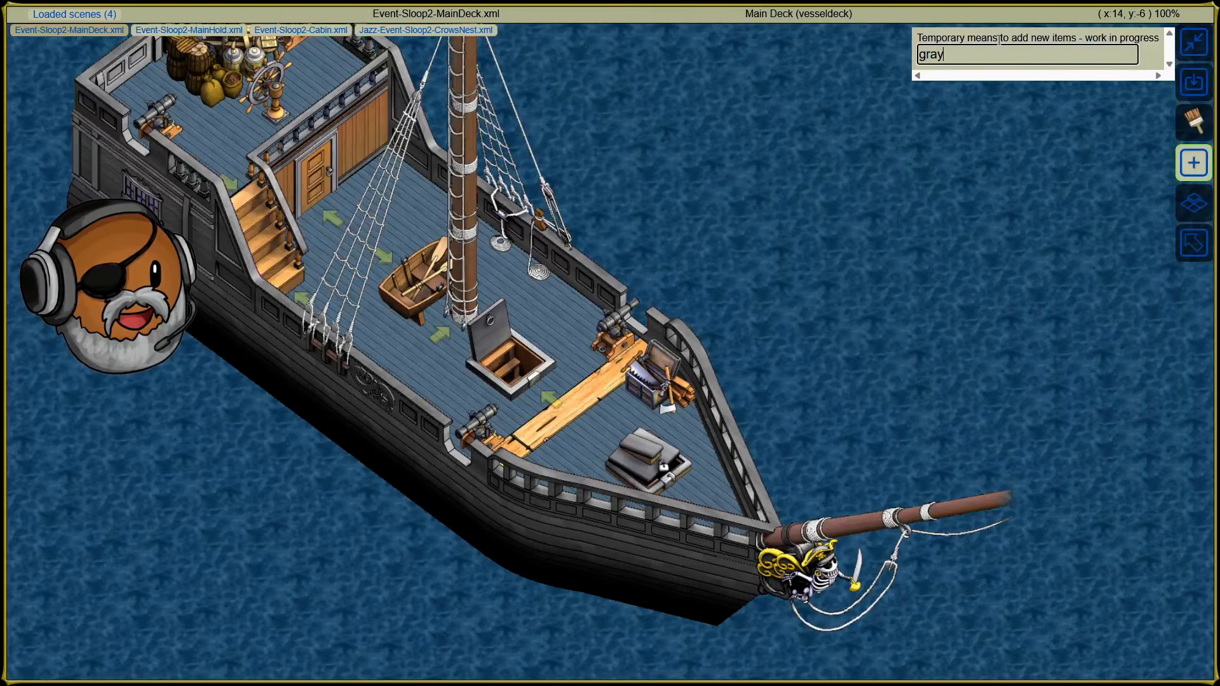
key("BackSpace")
key("BackSpace")
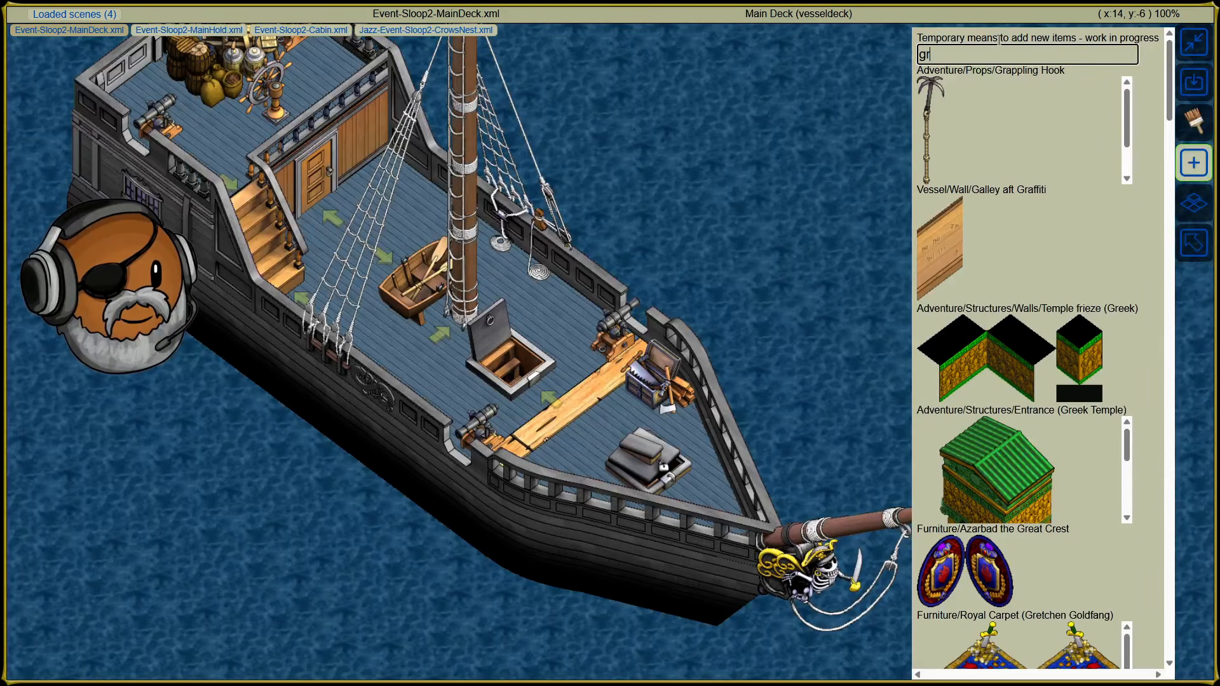
left_click(918, 147)
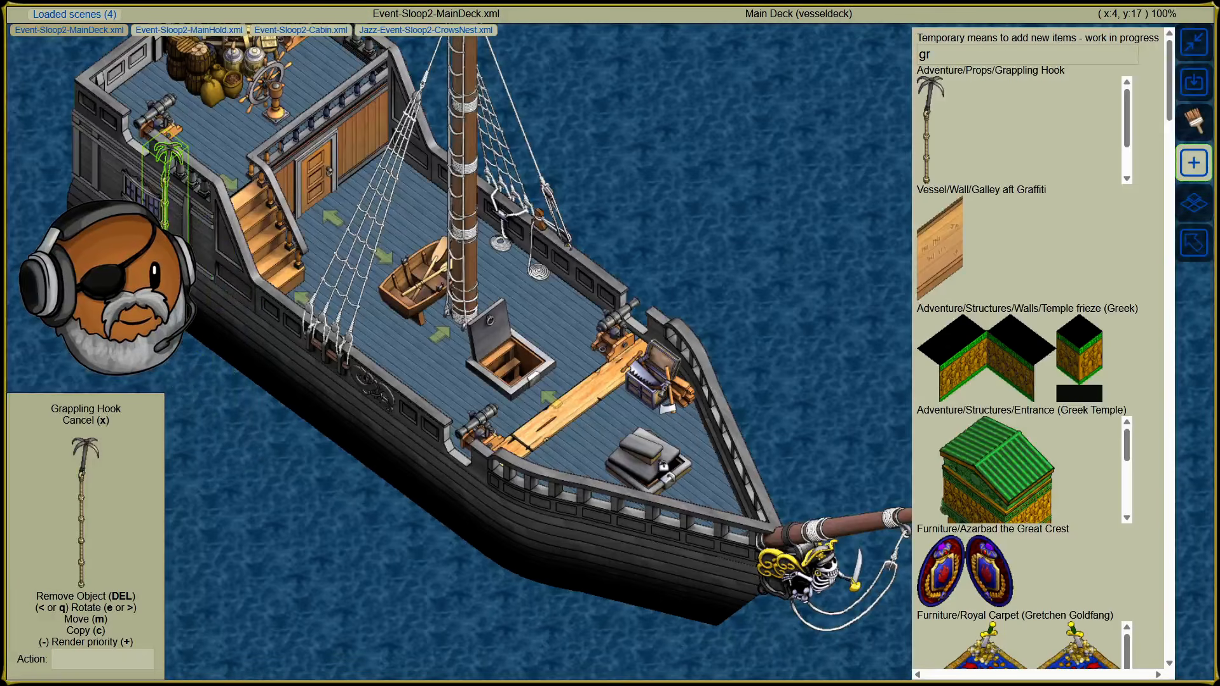
left_click(165, 216)
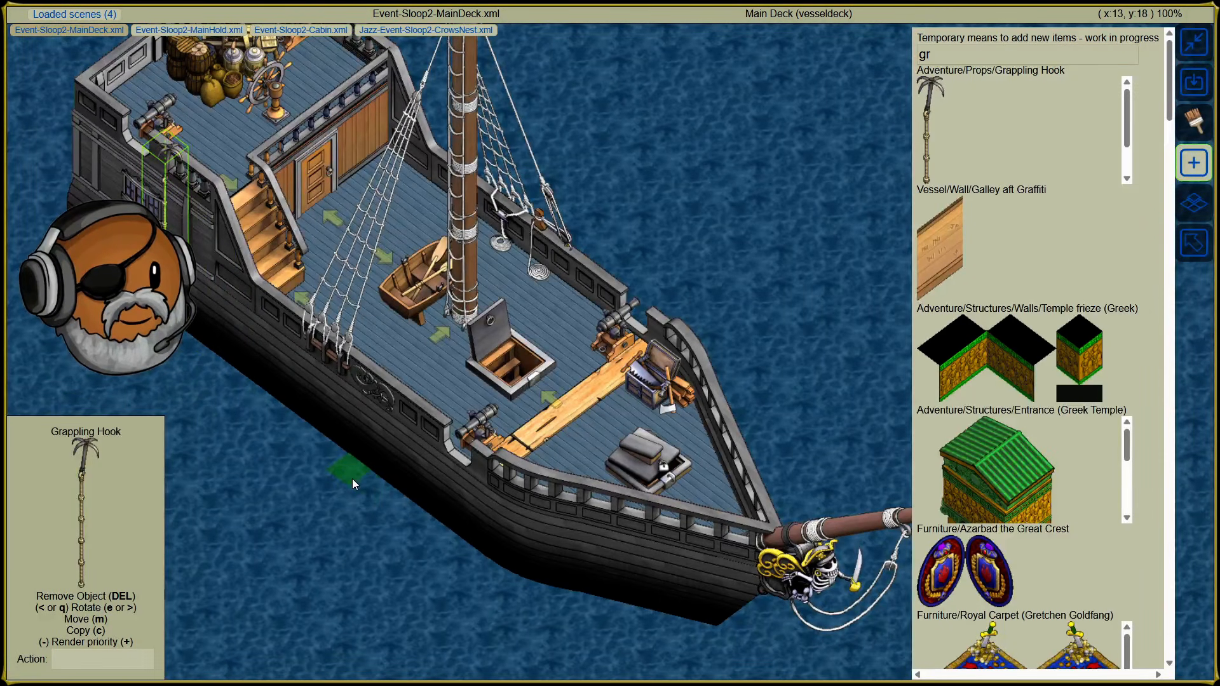
key("c")
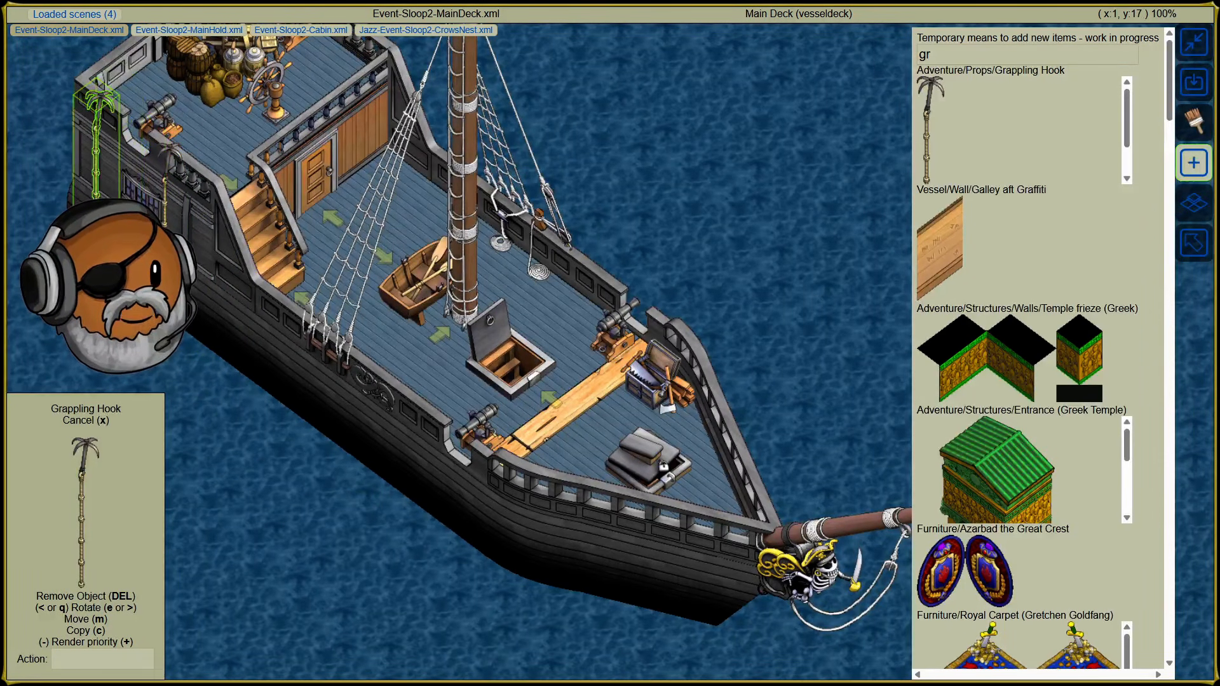
left_click(97, 321)
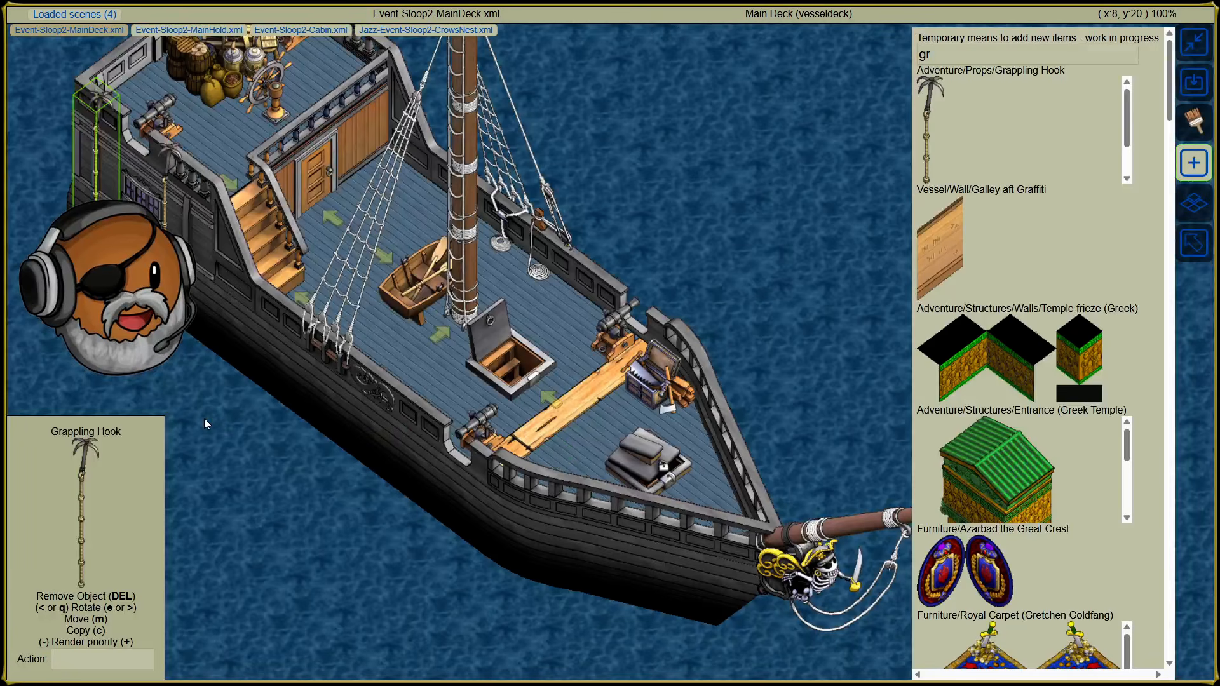
Step: Search the models for "flower", hang a Hanging Flower Basket on the wall beside the cabin door, and color its flowers Red
left_click(1058, 52)
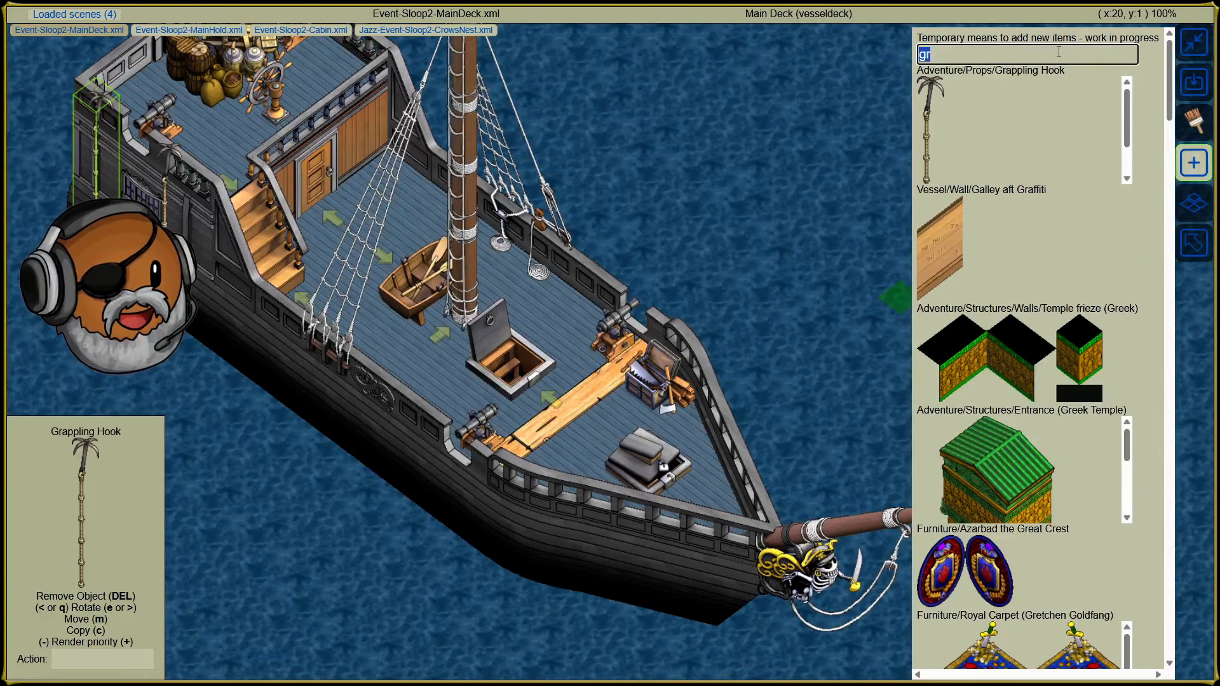
type("p")
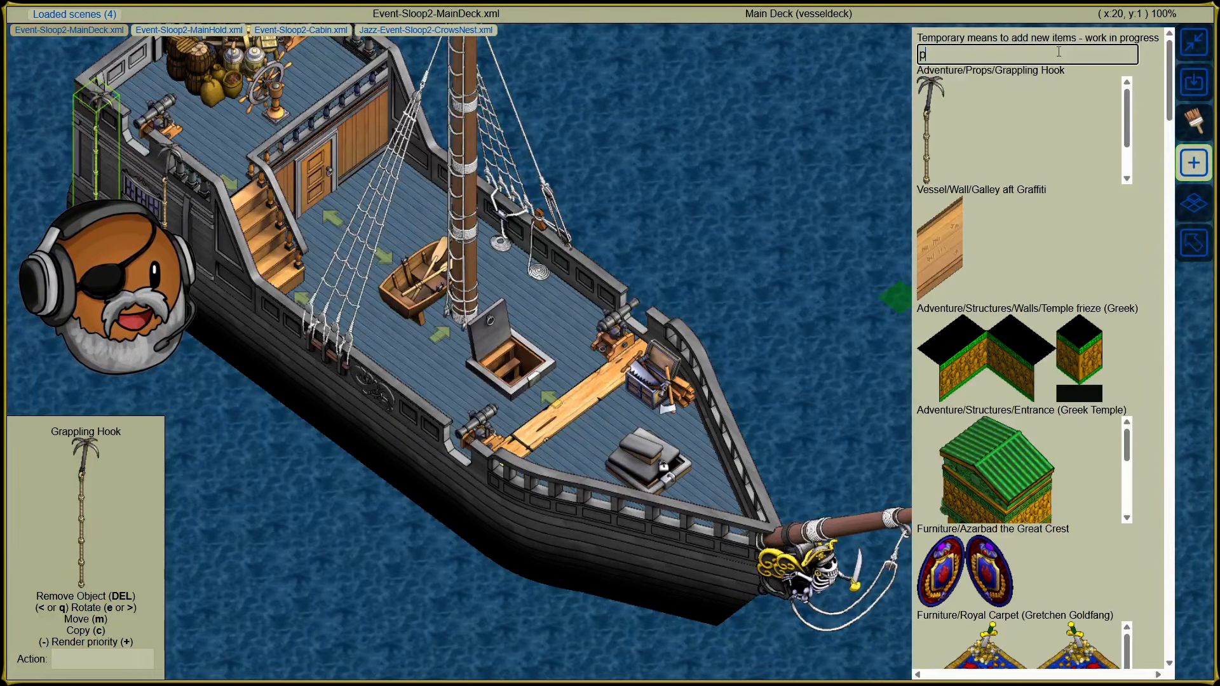
key("BackSpace")
type("flower")
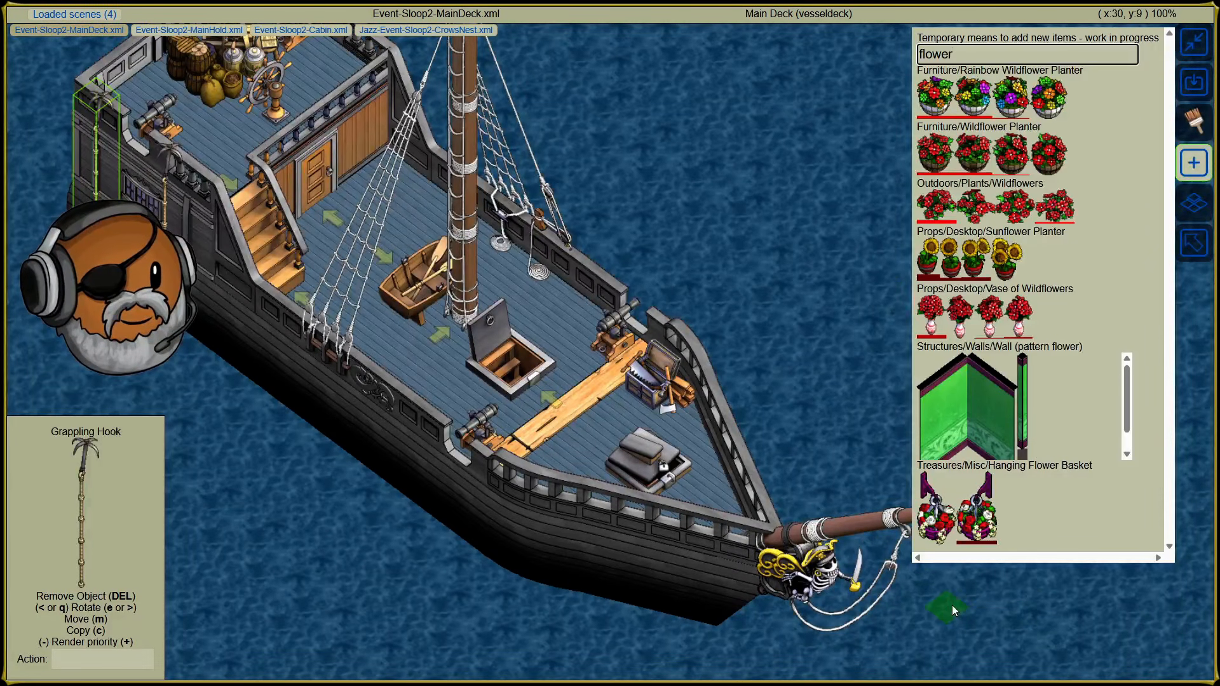
left_click(937, 542)
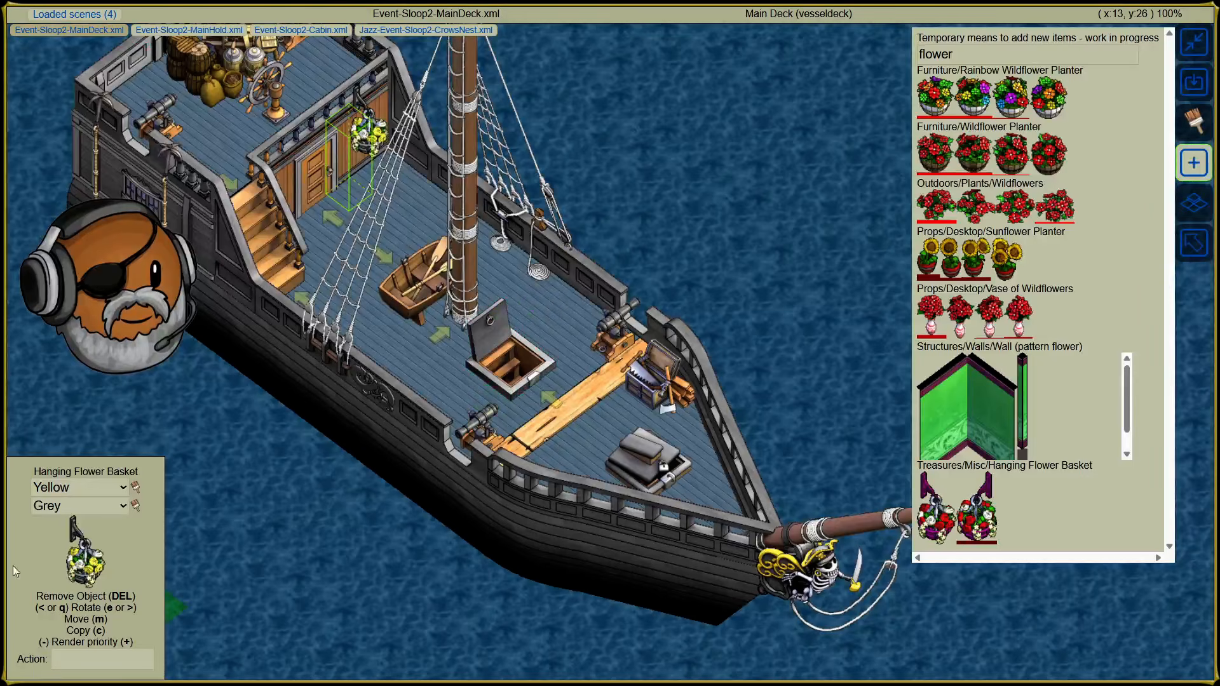
left_click(68, 491)
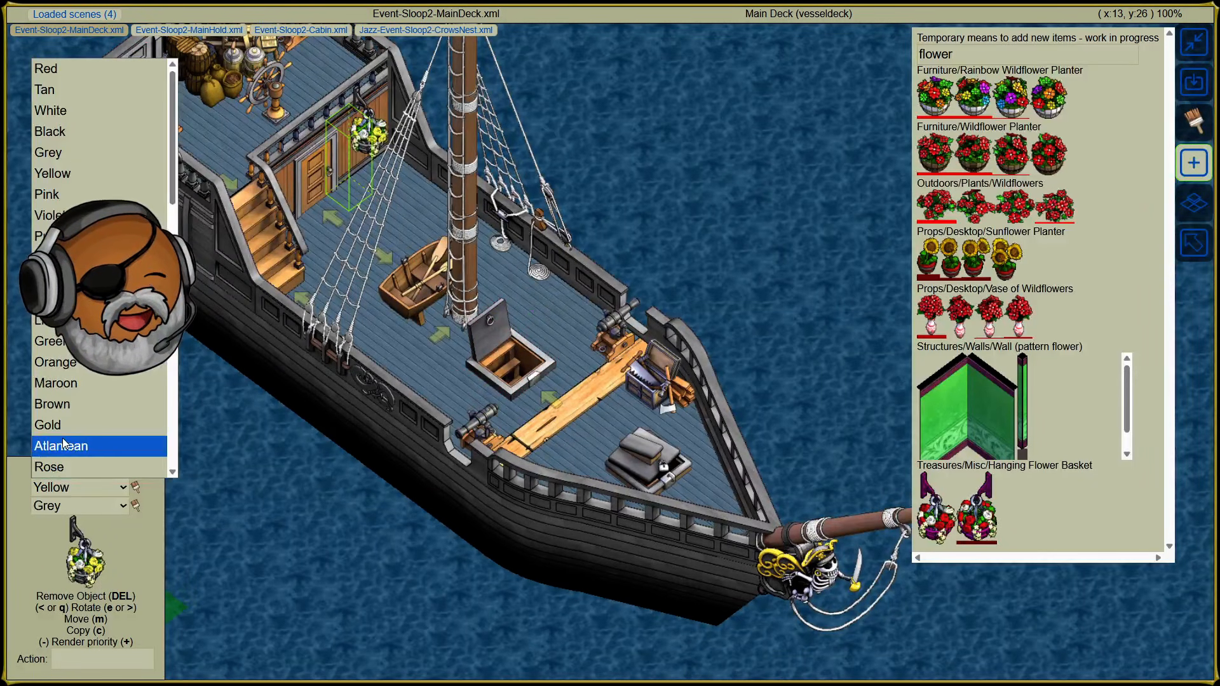
left_click(48, 68)
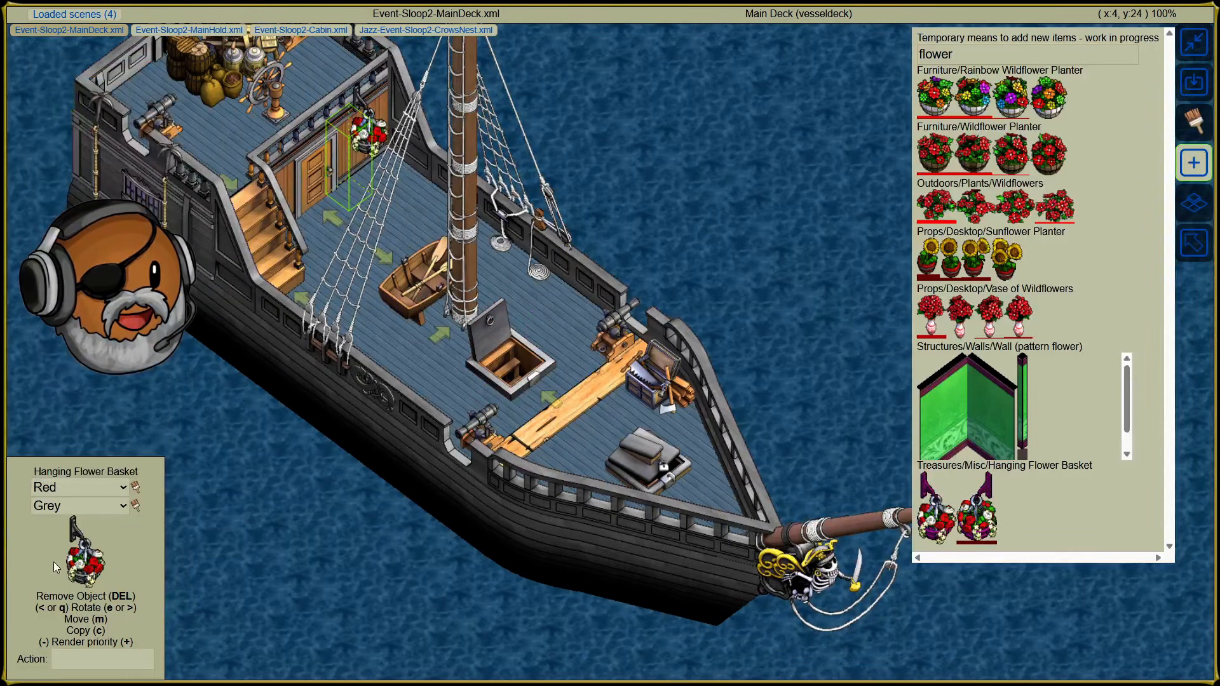
Step: Try Bright red as the flower basket's second color and set it back to Grey
left_click(76, 506)
scroll(96, 382, "down", 5)
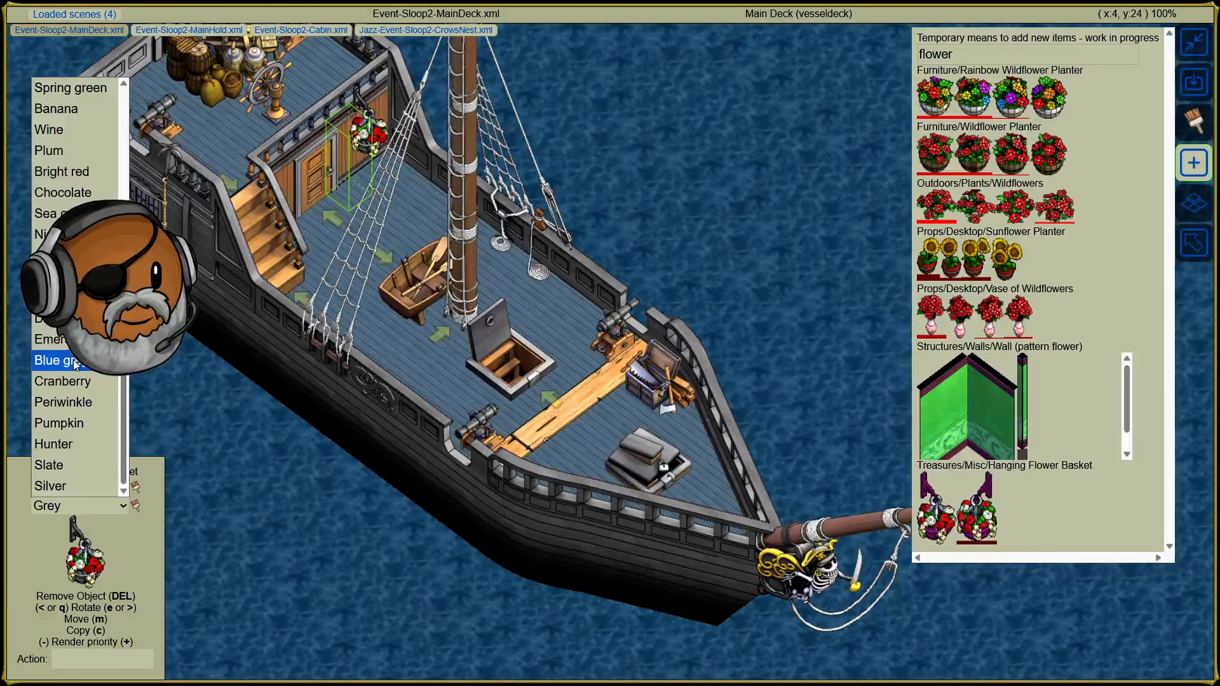
left_click(89, 173)
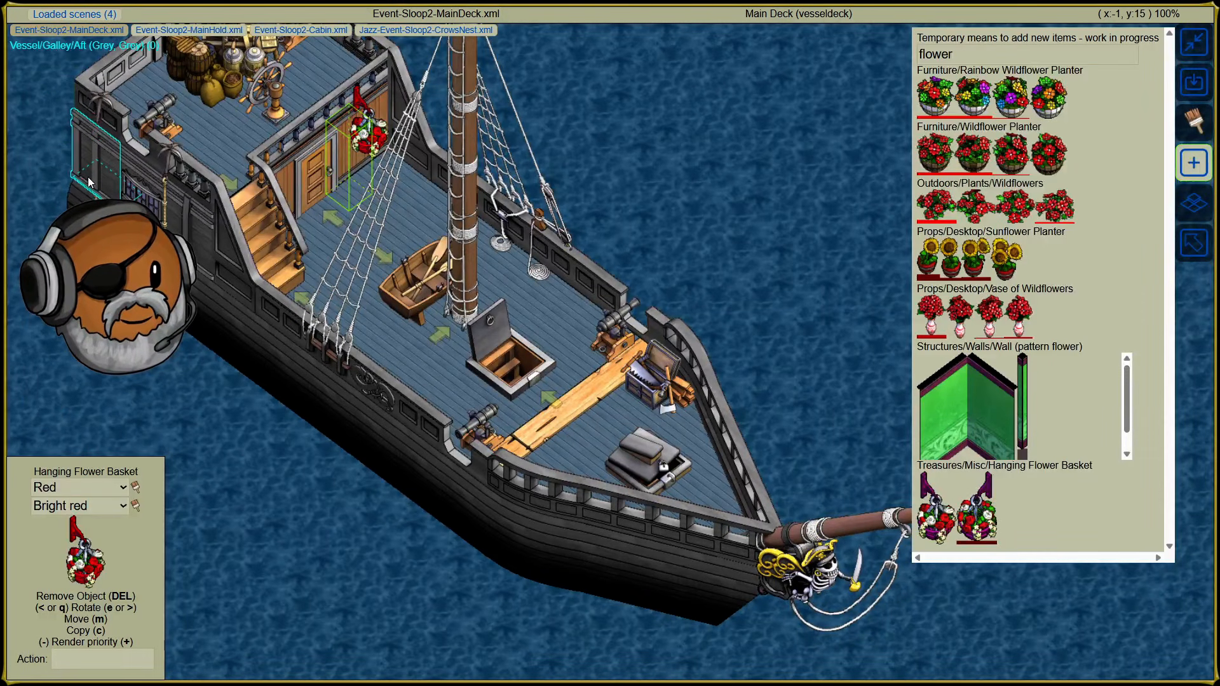
left_click(89, 506)
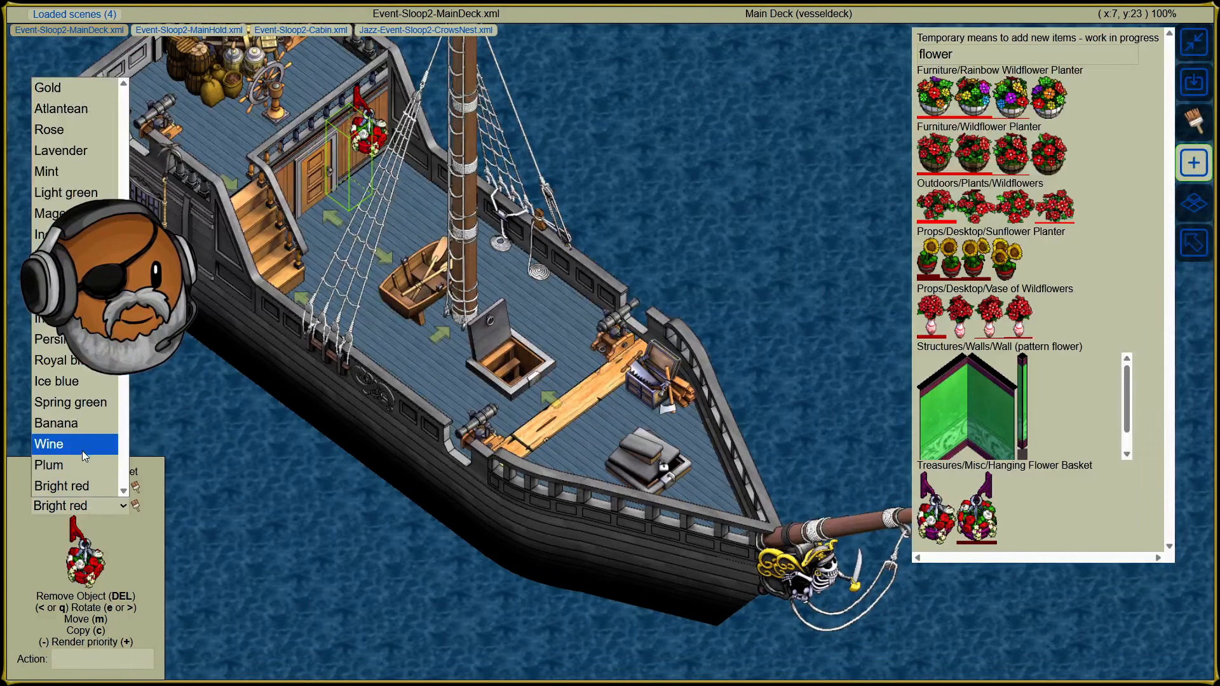
scroll(85, 455, "up", 5)
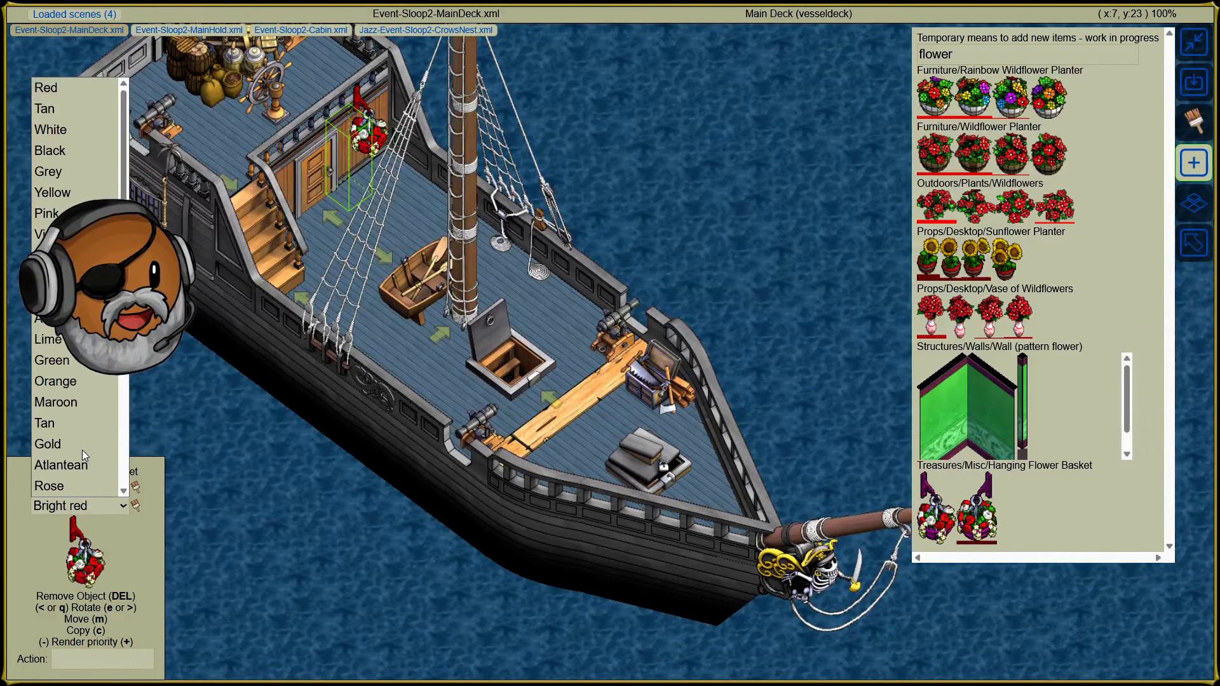
left_click(49, 173)
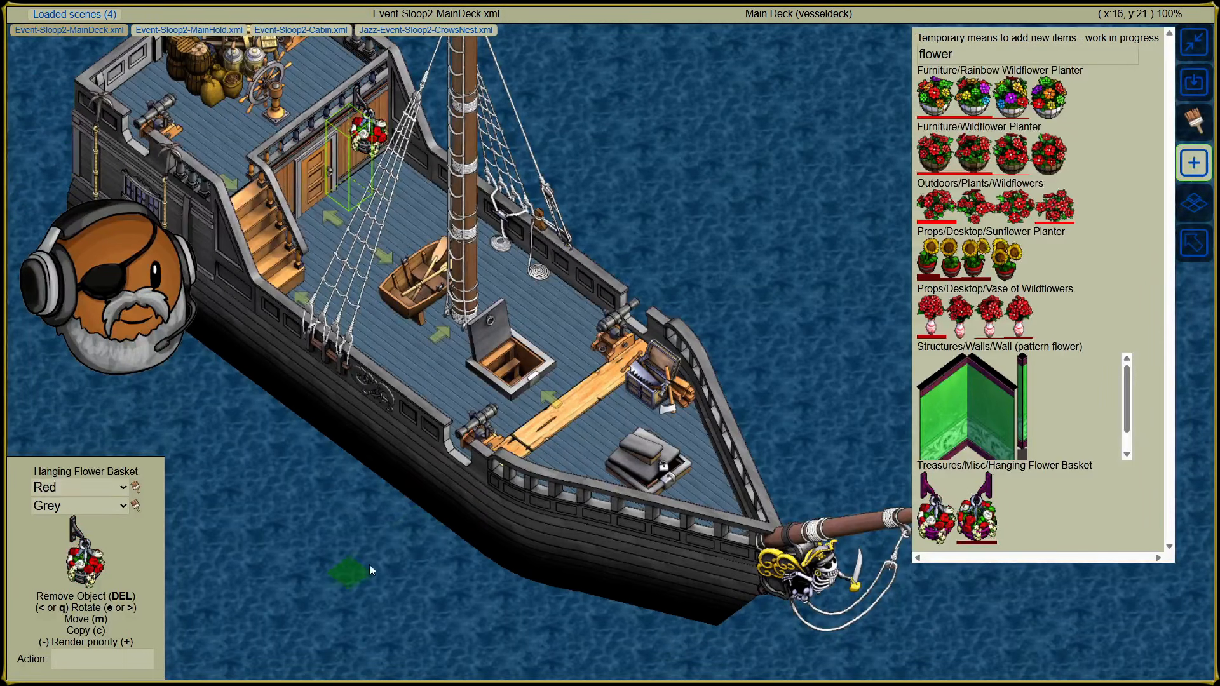
Step: Close the model list and examine the full action text of the small cannon on the near side of the bow
left_click(1183, 162)
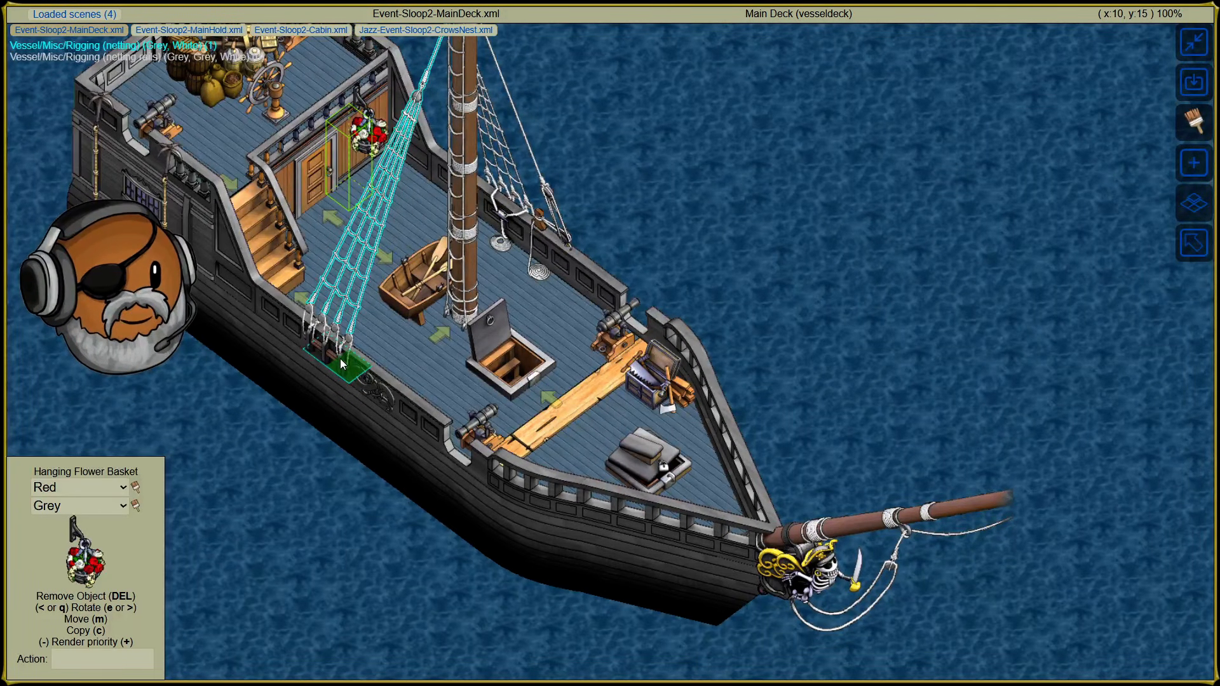
left_click(478, 429)
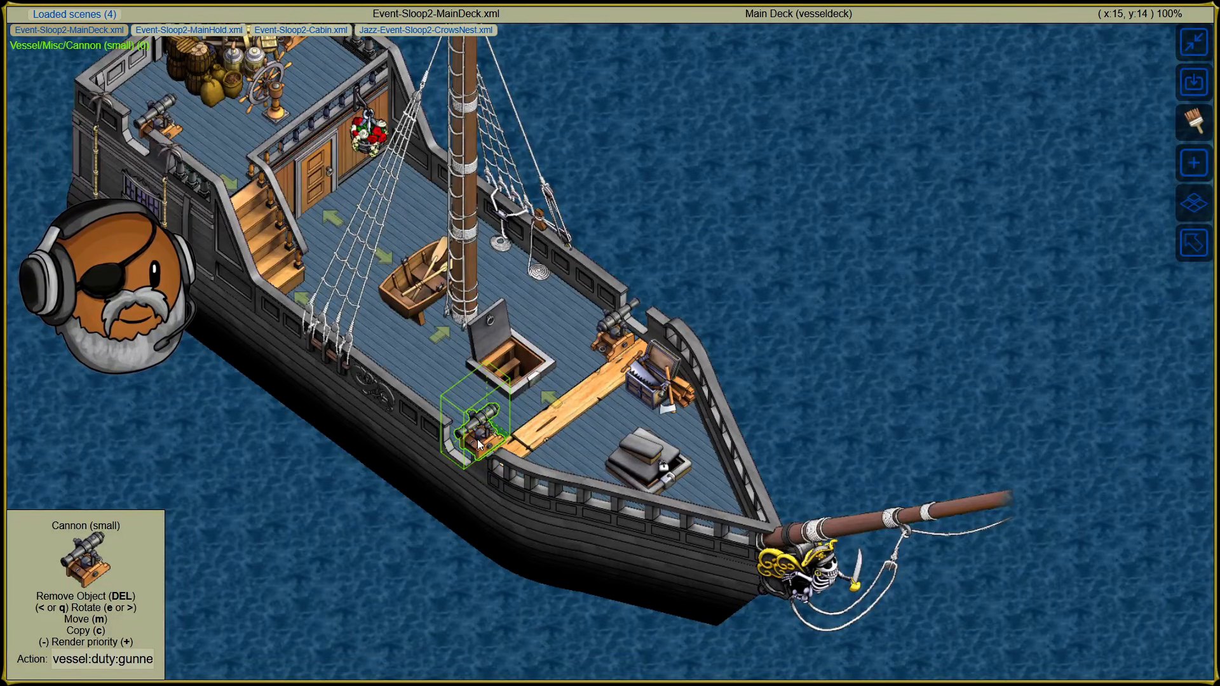
double_click(57, 657)
left_click_drag(57, 658, 162, 668)
left_click(123, 660)
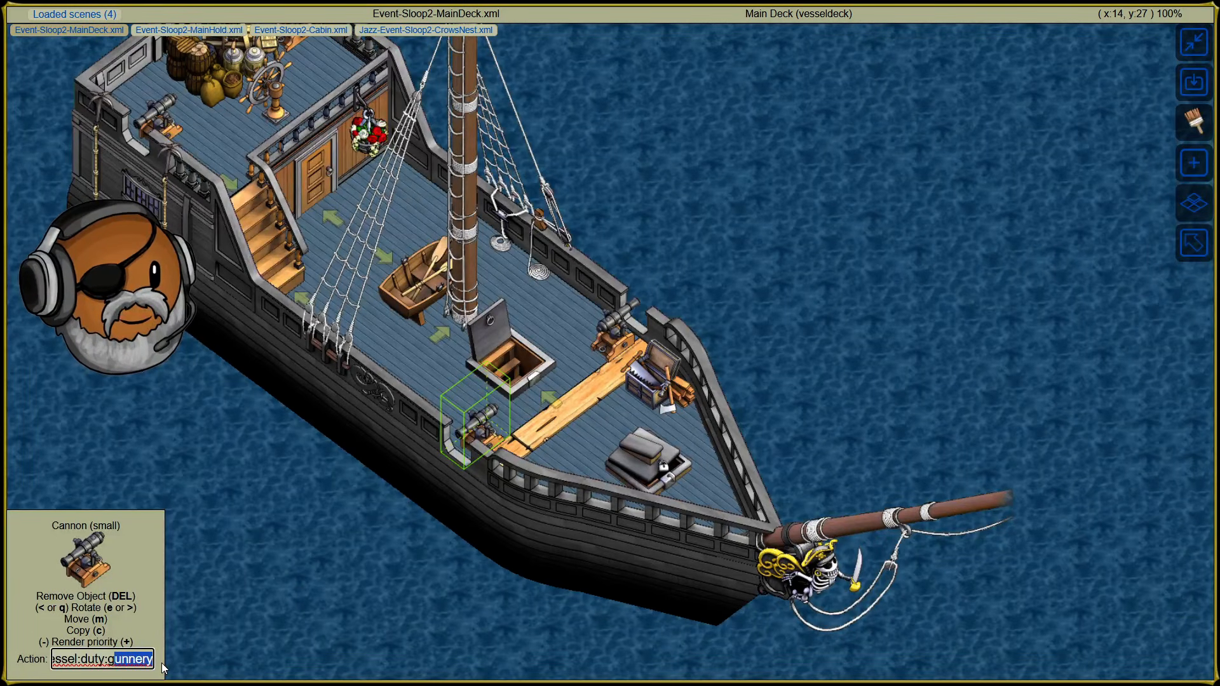
left_click(144, 659)
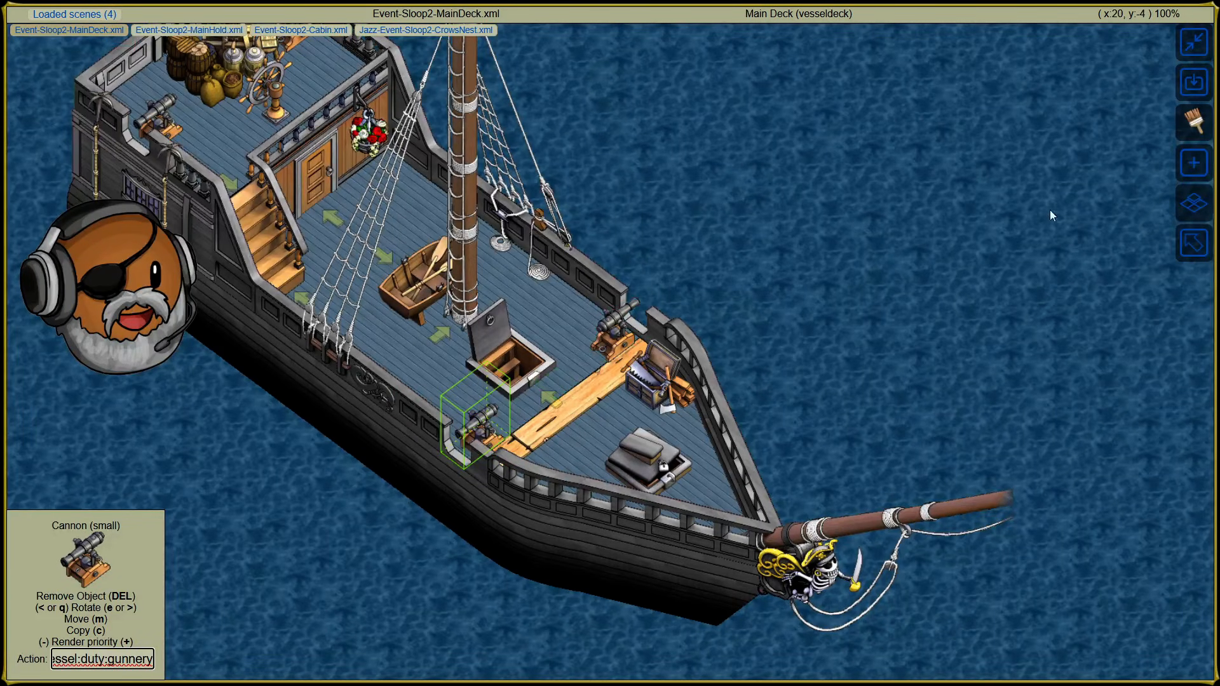
Step: Reopen the model list and look through the models matching "gun" and "cannon"
left_click(1194, 163)
left_click(972, 52)
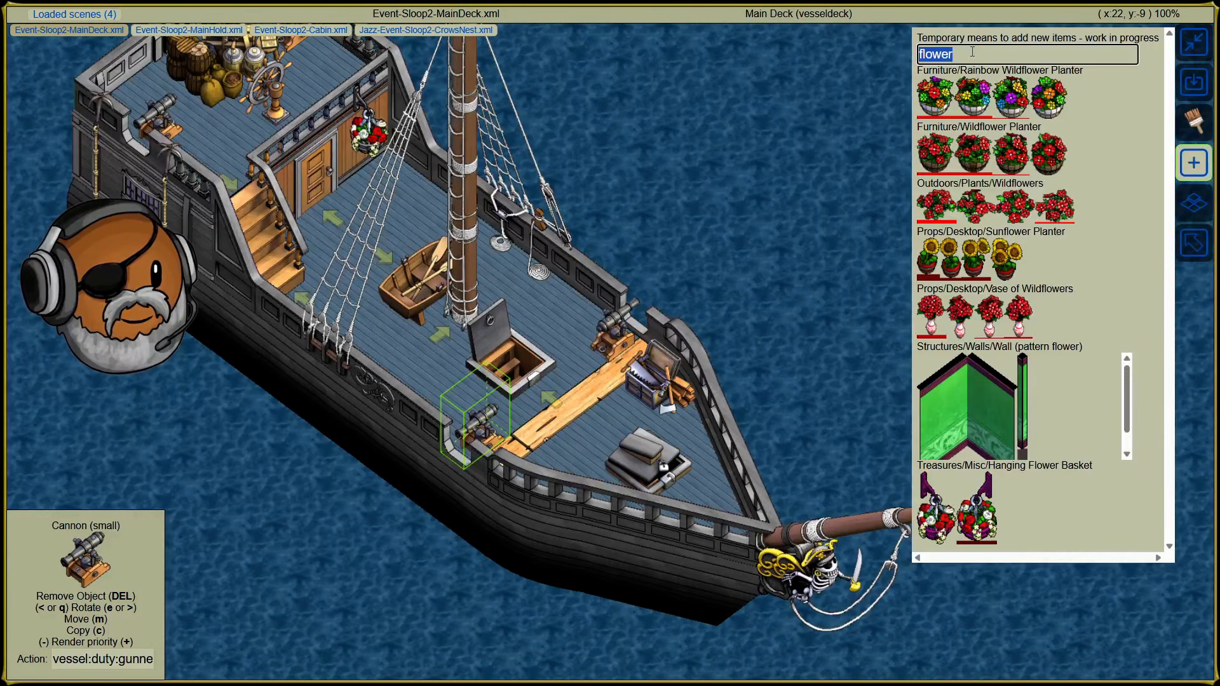
type("gun")
scroll(1081, 269, "down", 1)
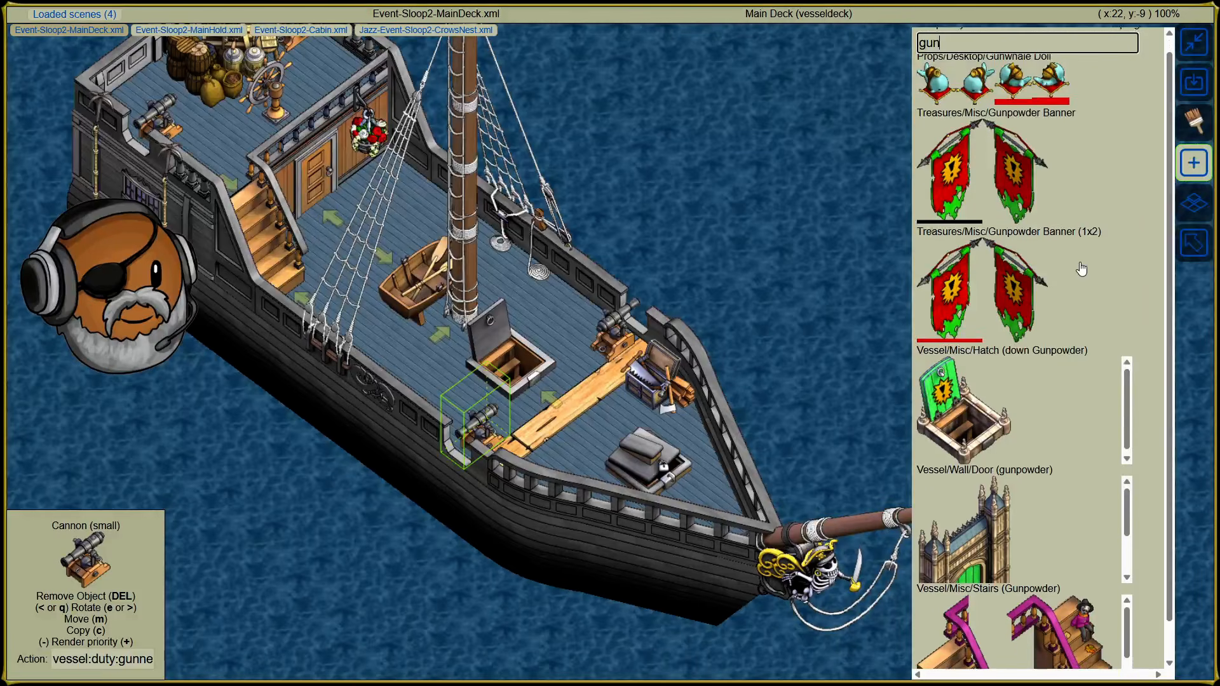
scroll(1164, 392, "up", 2)
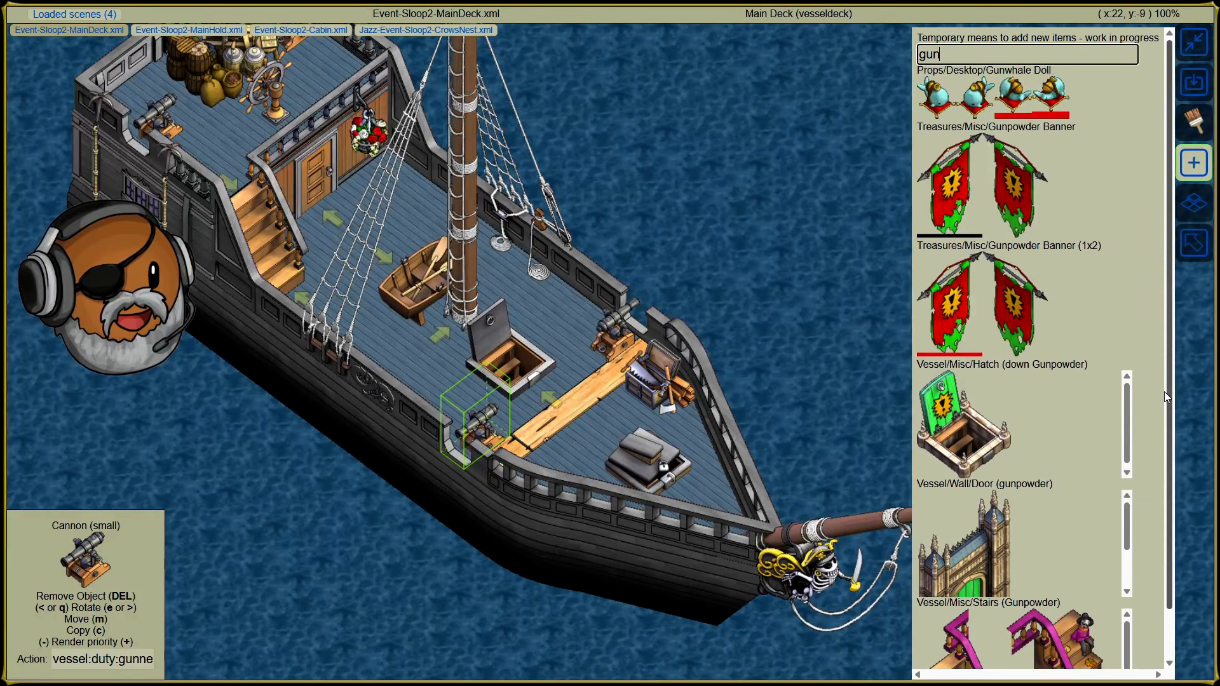
left_click(945, 55)
type("cannon")
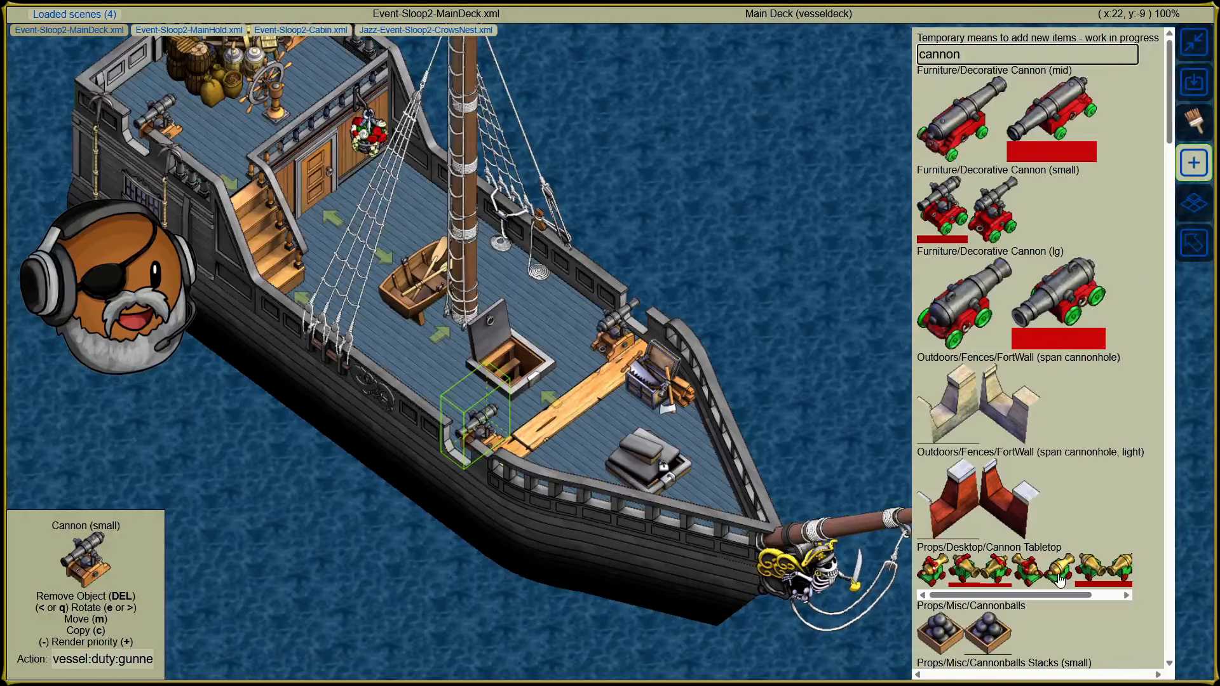
Step: Search the models for "table" and replace the small cannon on the far side of the bow with an Endtable (fancy, defiant)
double_click(988, 55)
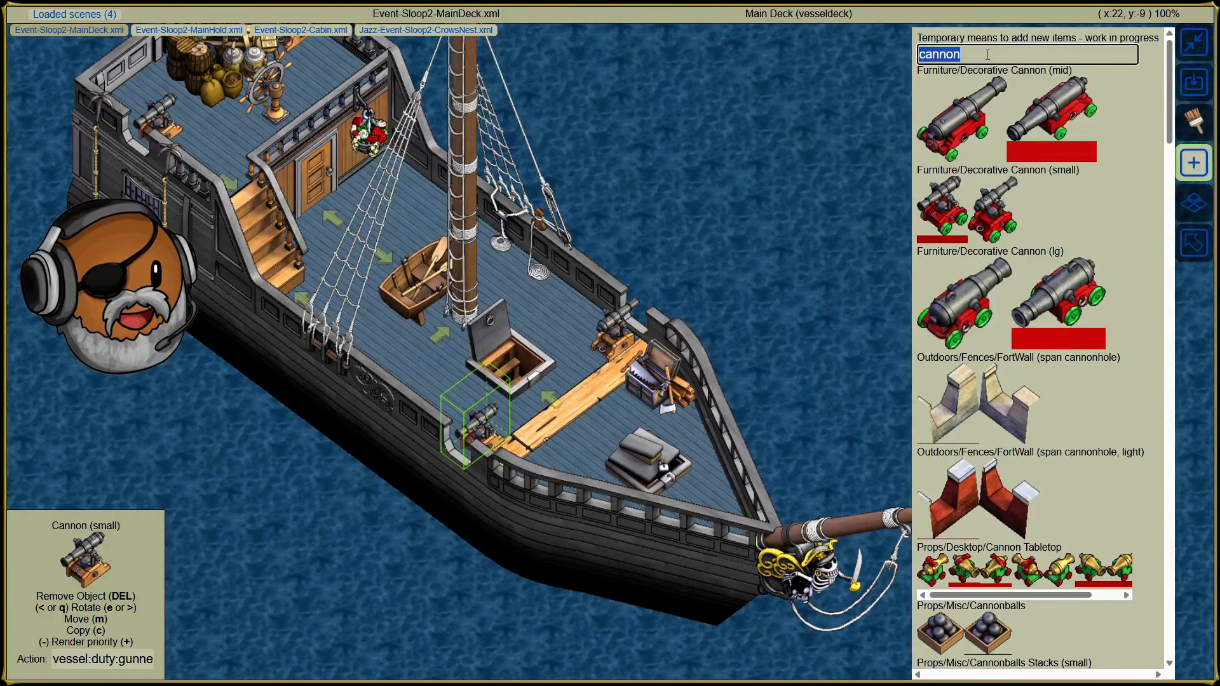
type("table")
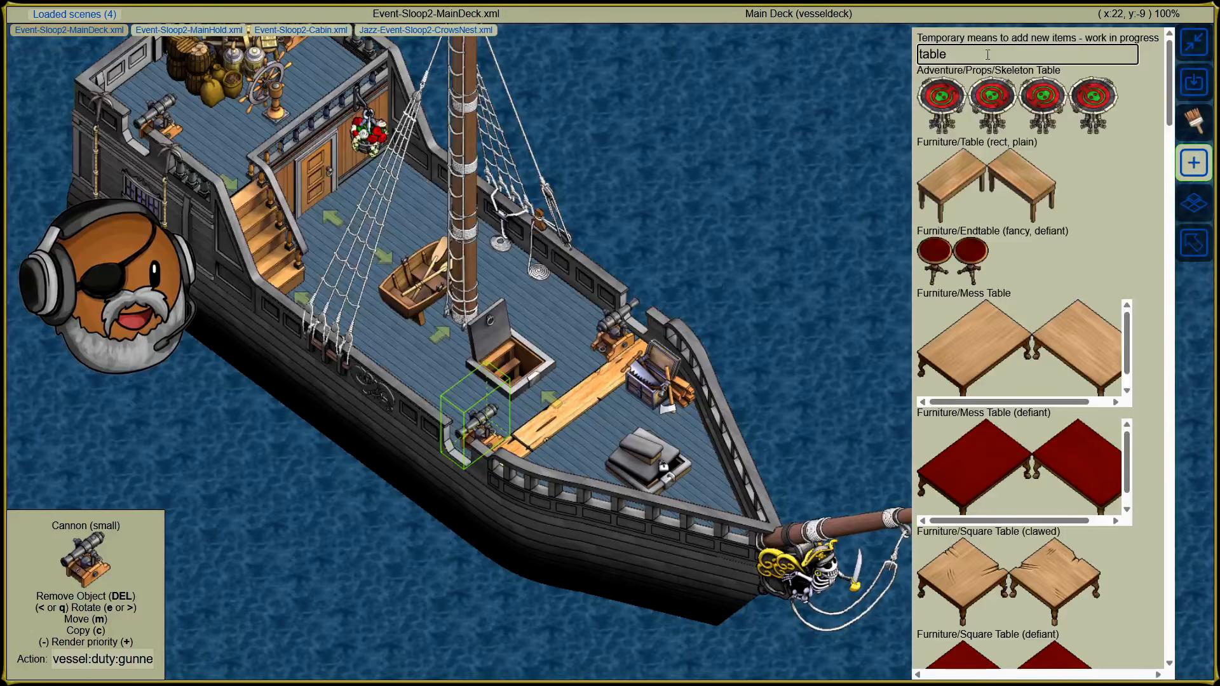
left_click(601, 360)
key("Delete")
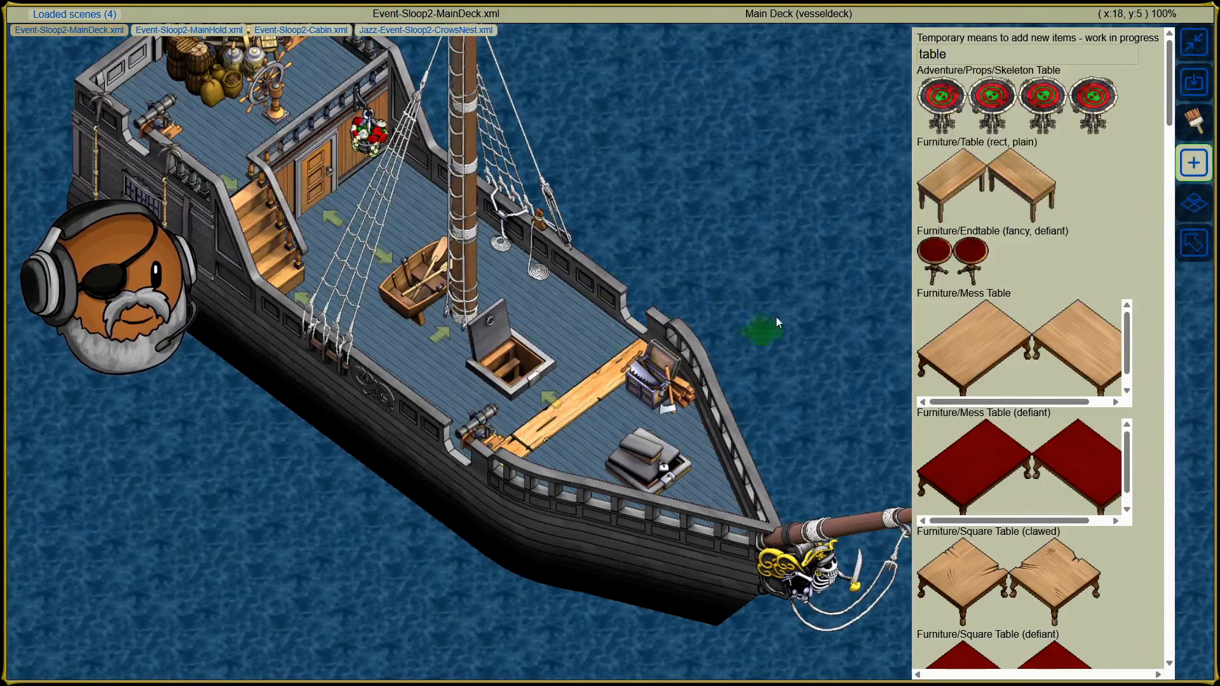
left_click(938, 286)
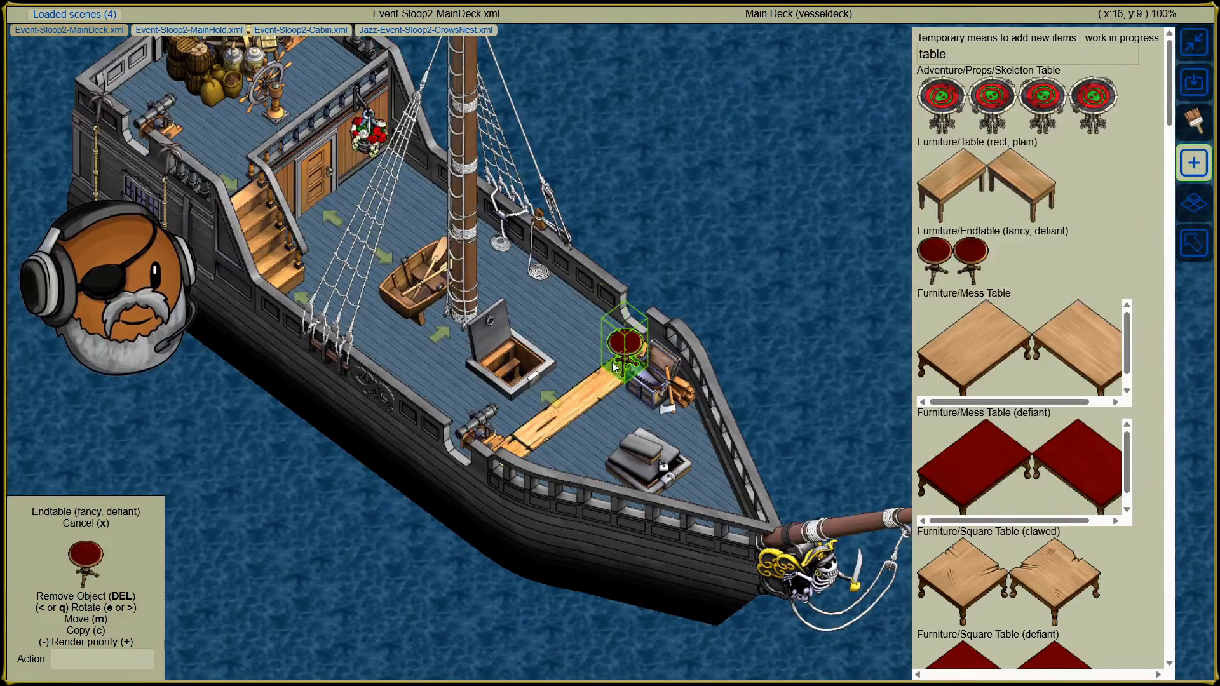
left_click(591, 348)
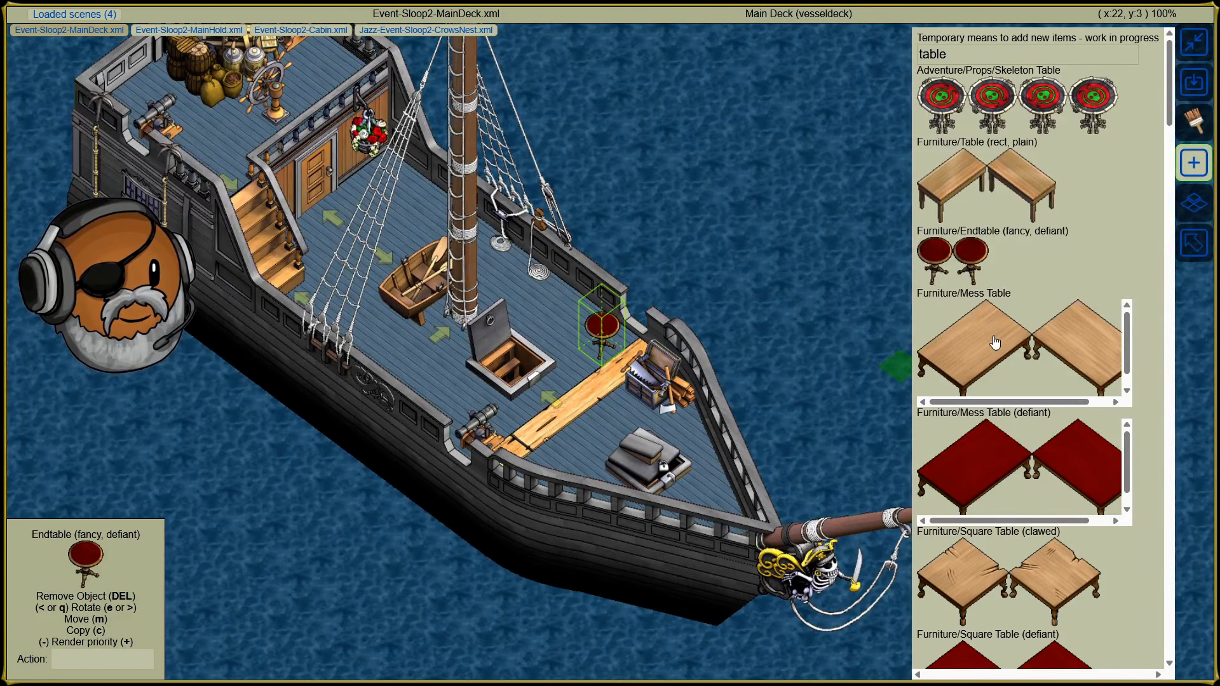
Step: Search the models for "cannon" and place a Cannon Tabletop on the red endtable
double_click(957, 52)
type("cannon")
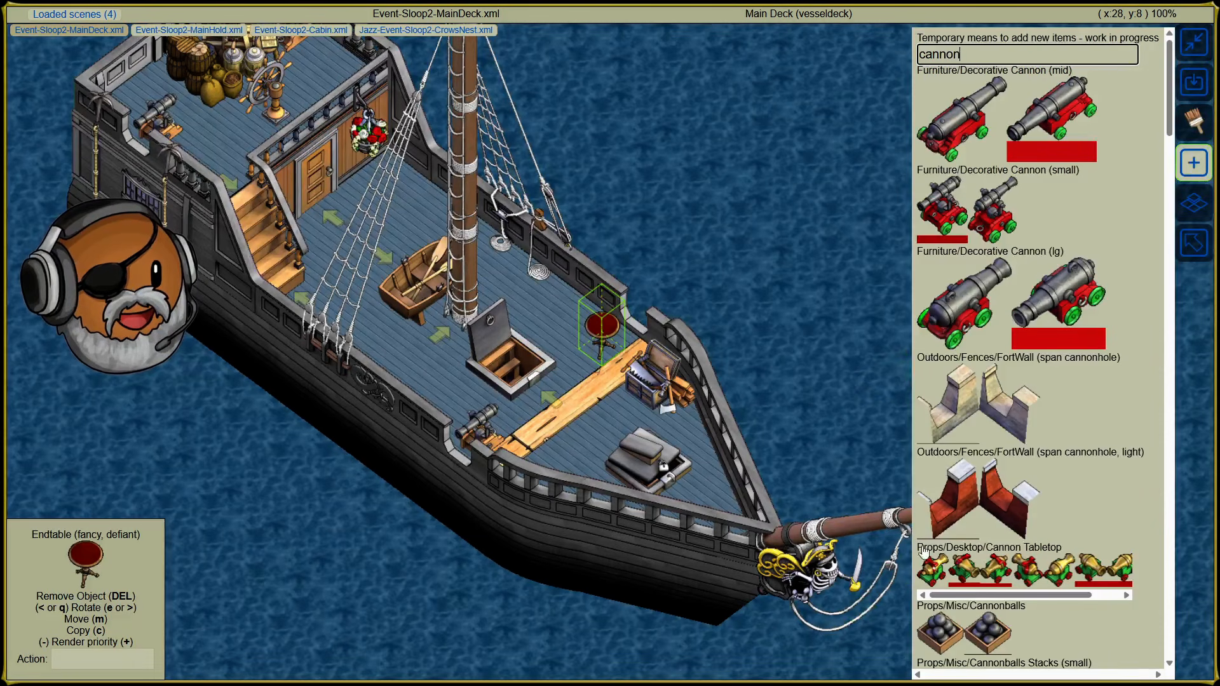
left_click(1068, 570)
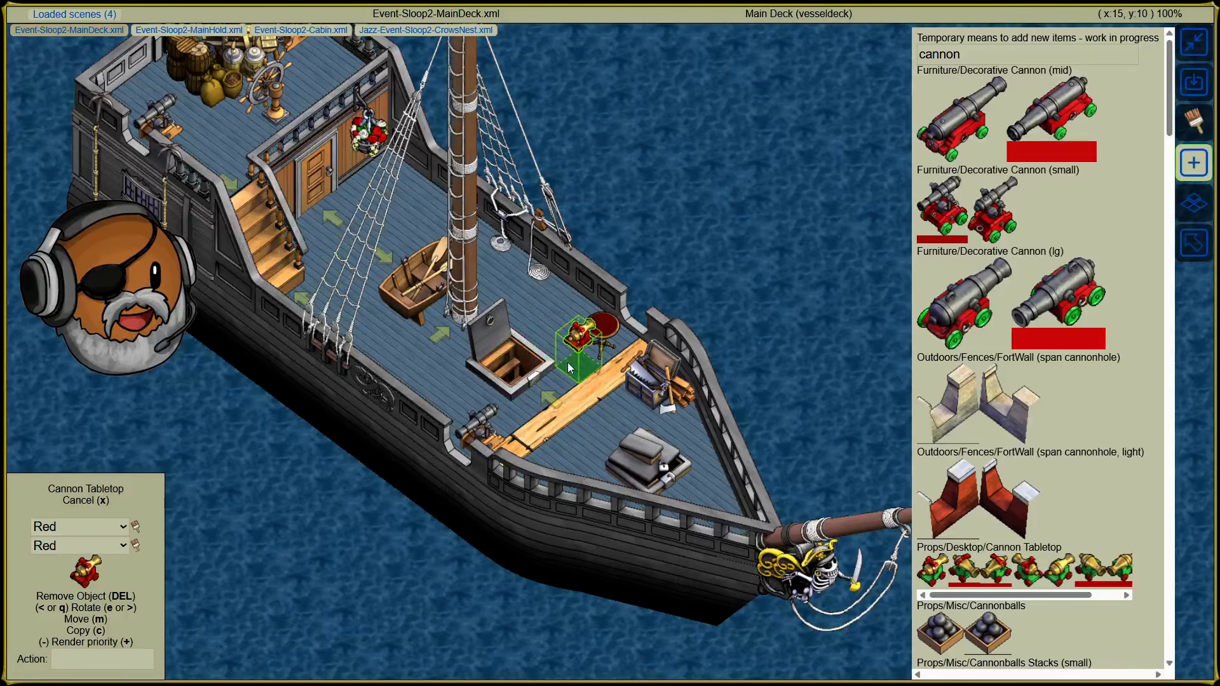
left_click(592, 349)
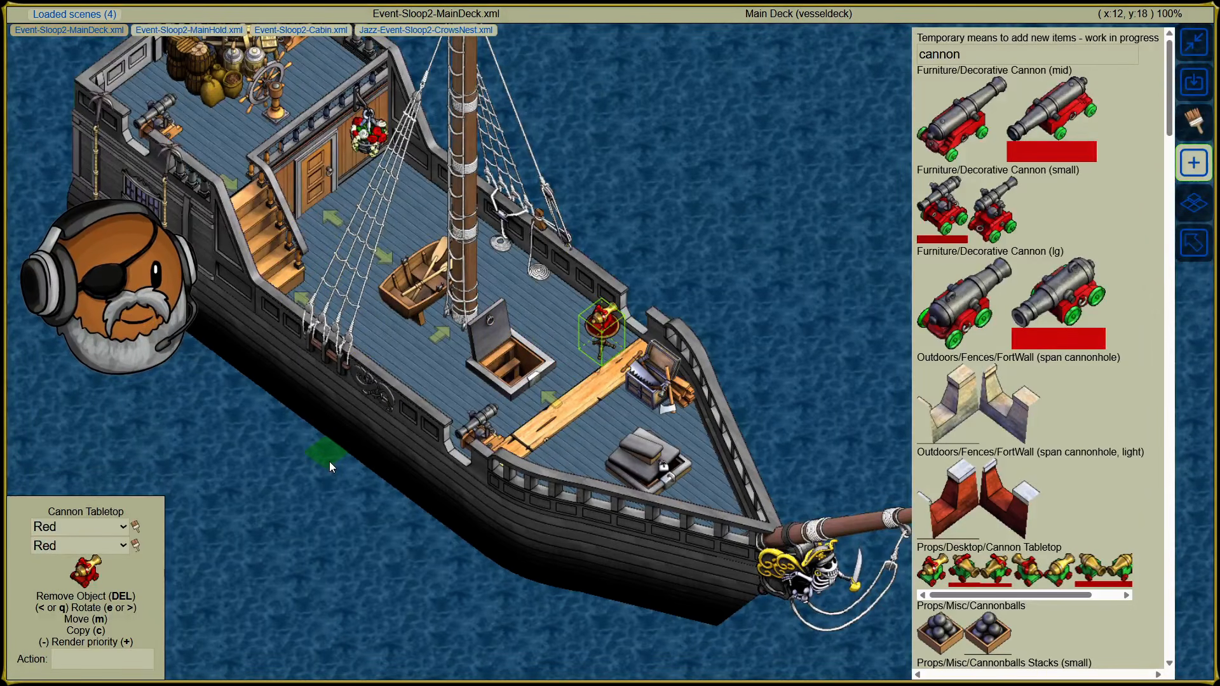
Step: Copy the action vessel:duty:gunnery from the near-side small cannon to the tabletop cannon and check it with the scene's action labels
left_click(479, 438)
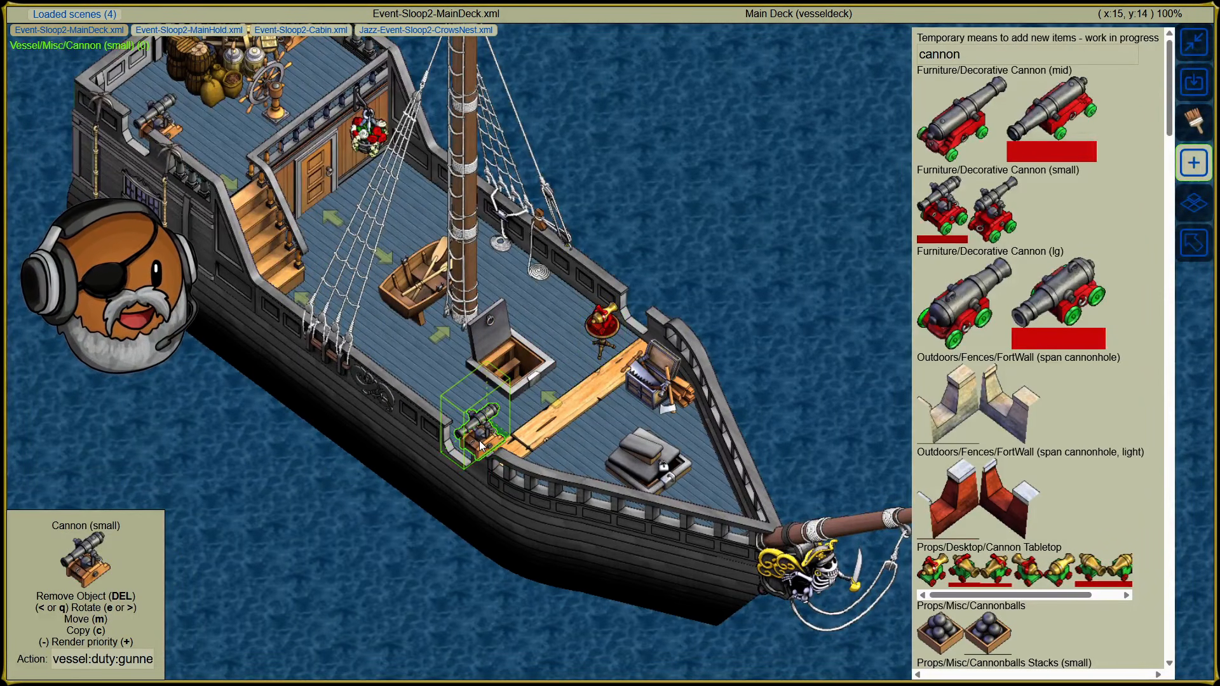
left_click(101, 657)
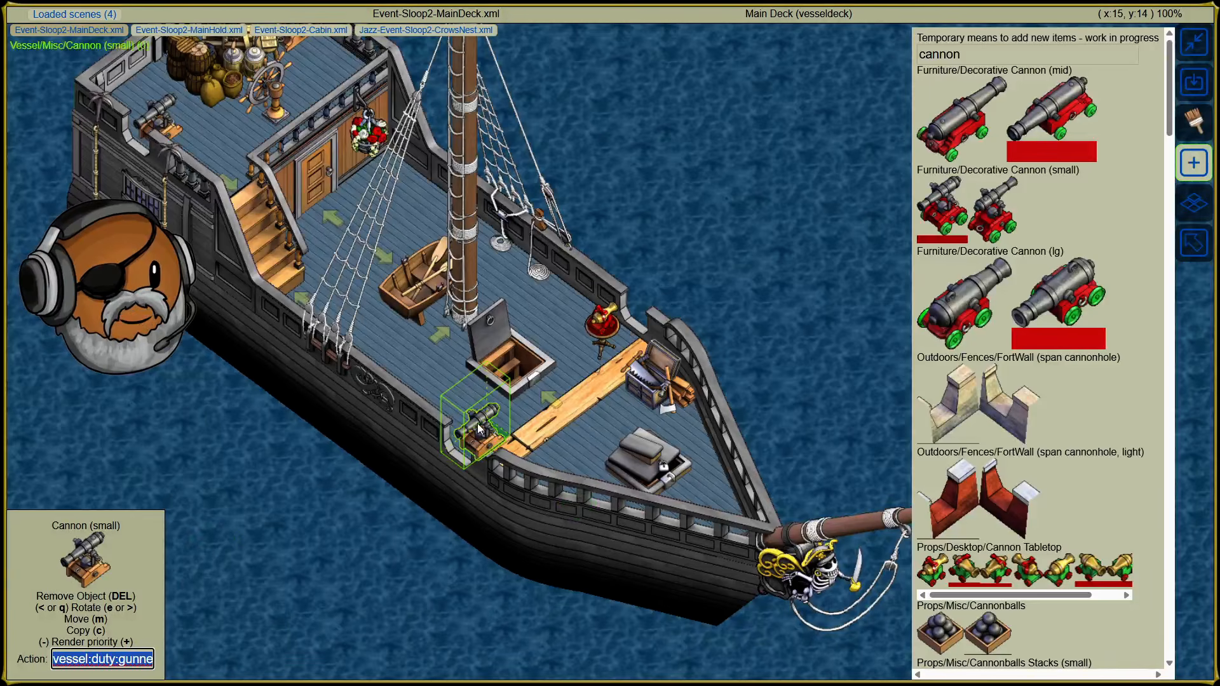
left_click(593, 356)
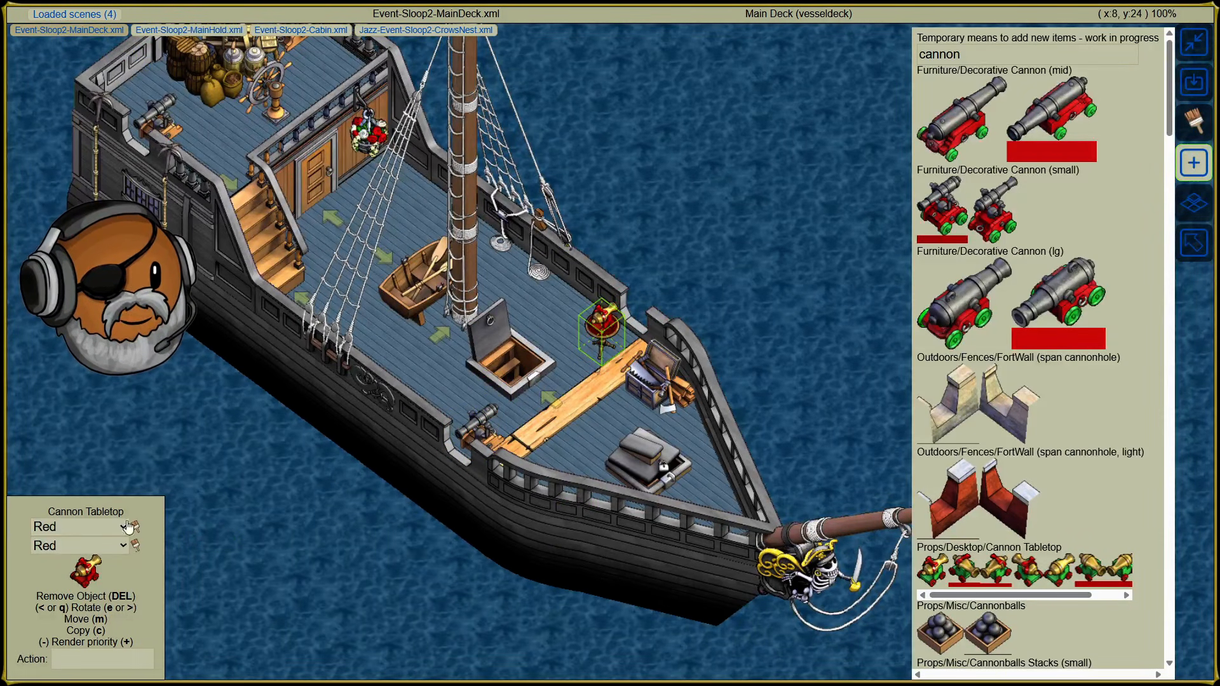
left_click(62, 657)
type("vessel:duty:gunnery")
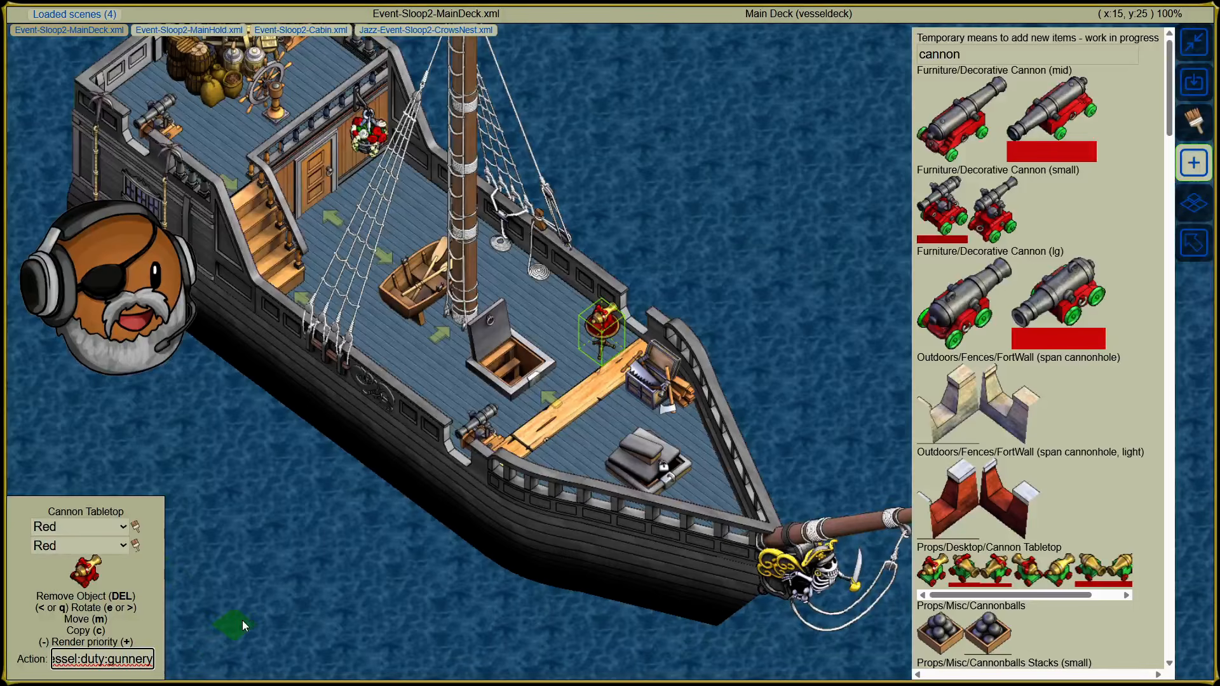
key("Return")
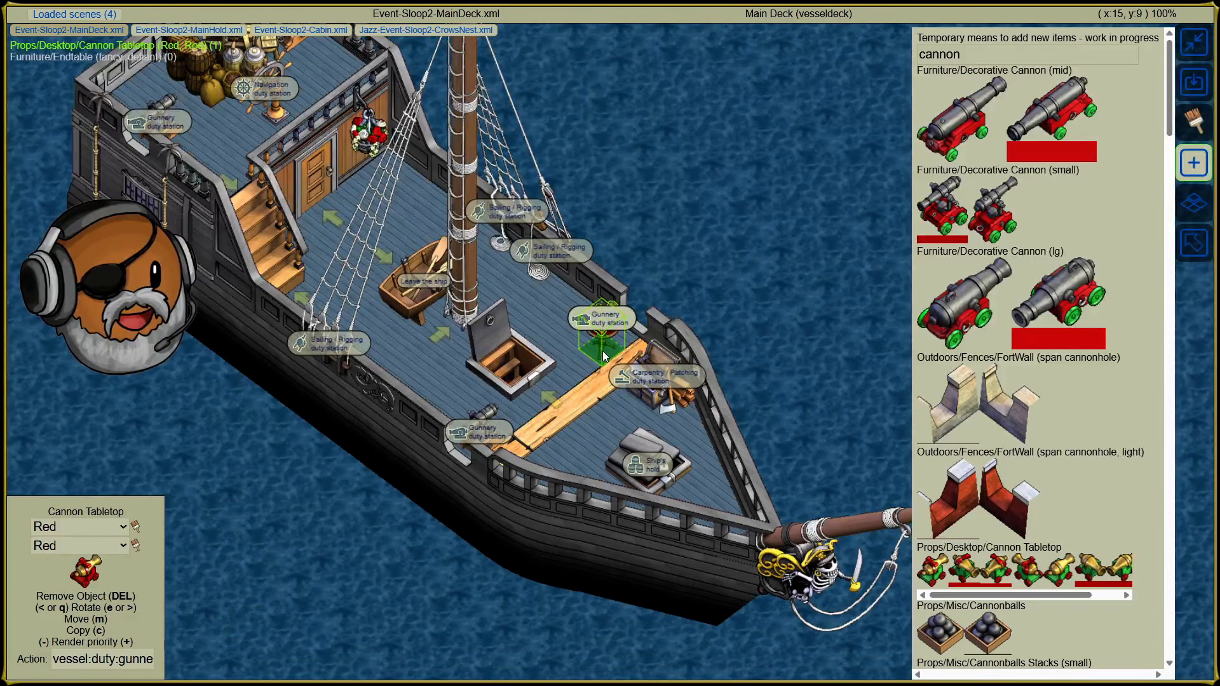
key("d")
key("d")
key("d")
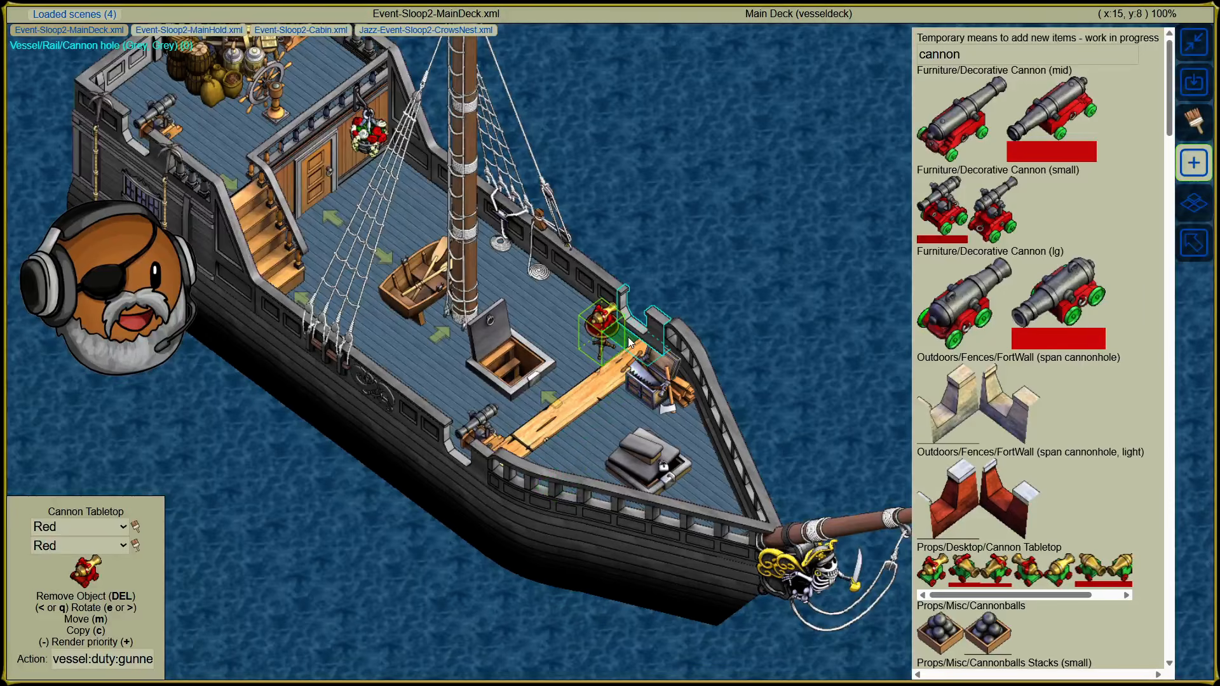
key("d")
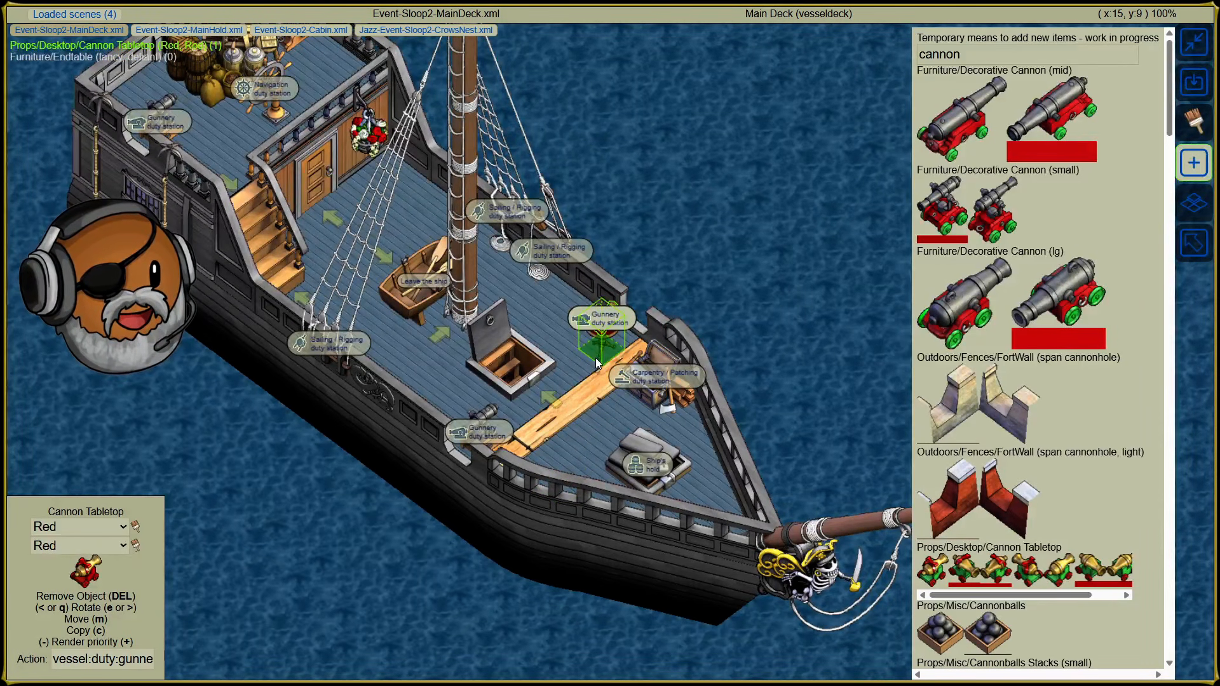
key("d")
Step: Place a crate of Cannonballs on the deck beside the endtable, on its aft side
scroll(1038, 507, "down", 2)
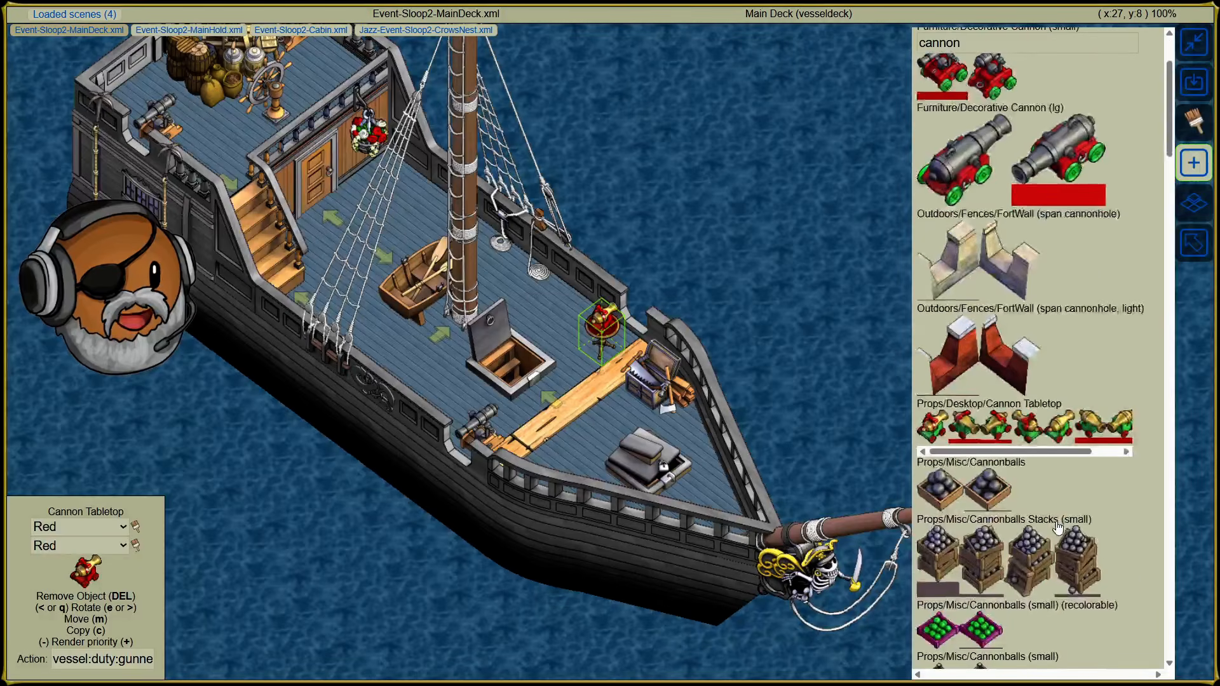
left_click(989, 493)
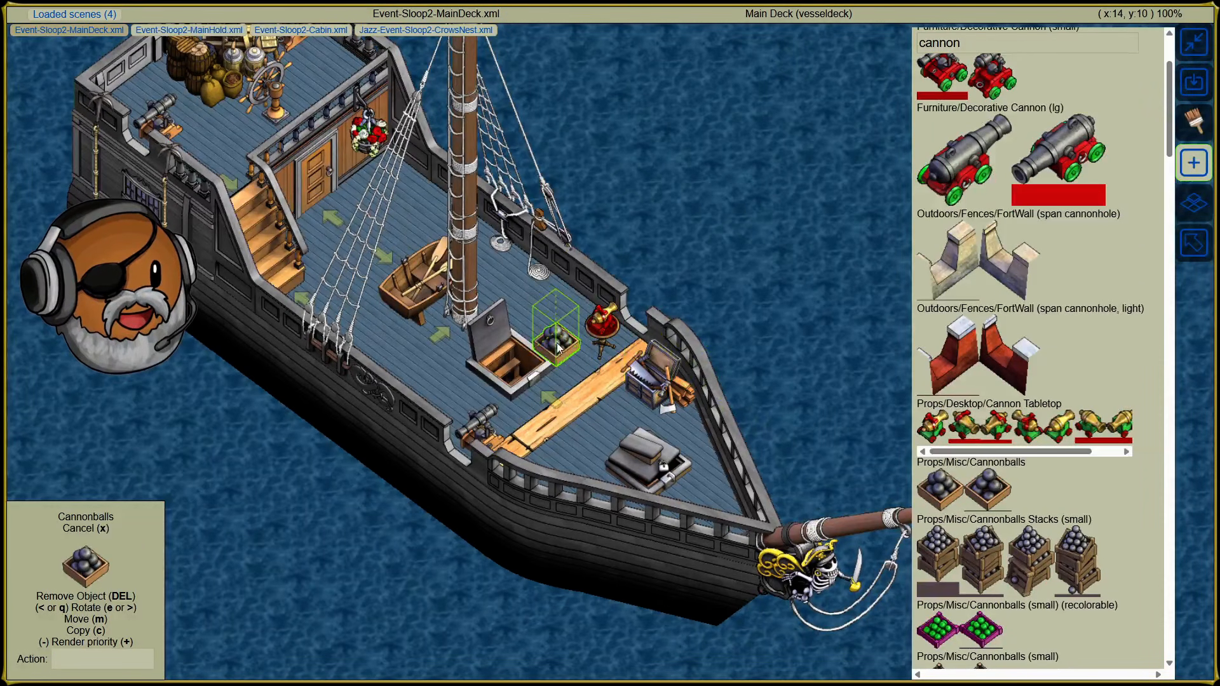
left_click(596, 337)
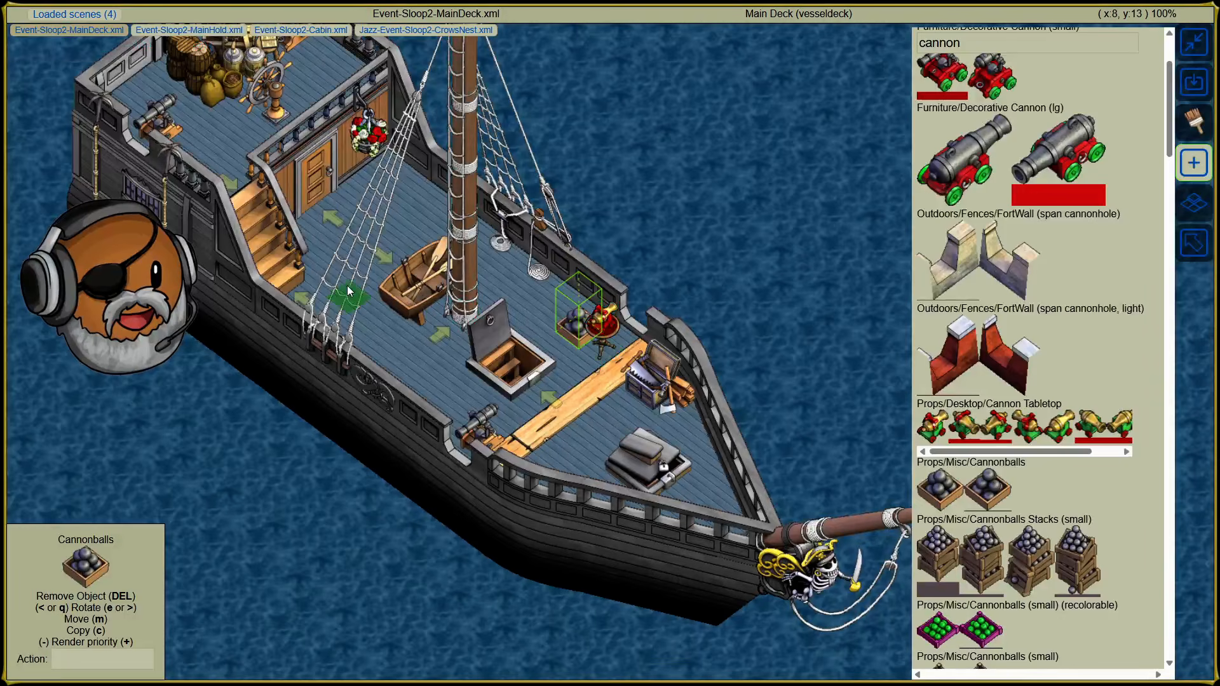
Step: Display the action labels and copy the Row Boat's action text, vessel:exit
key("alt")
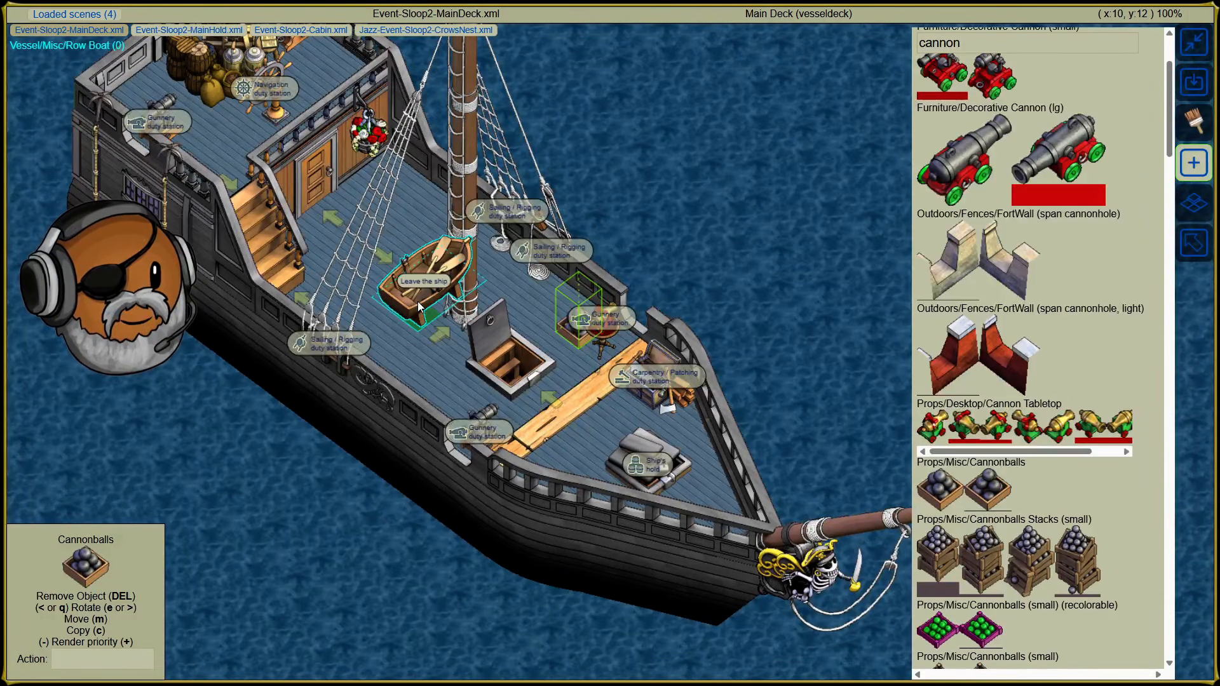
left_click(417, 301)
left_click(143, 657)
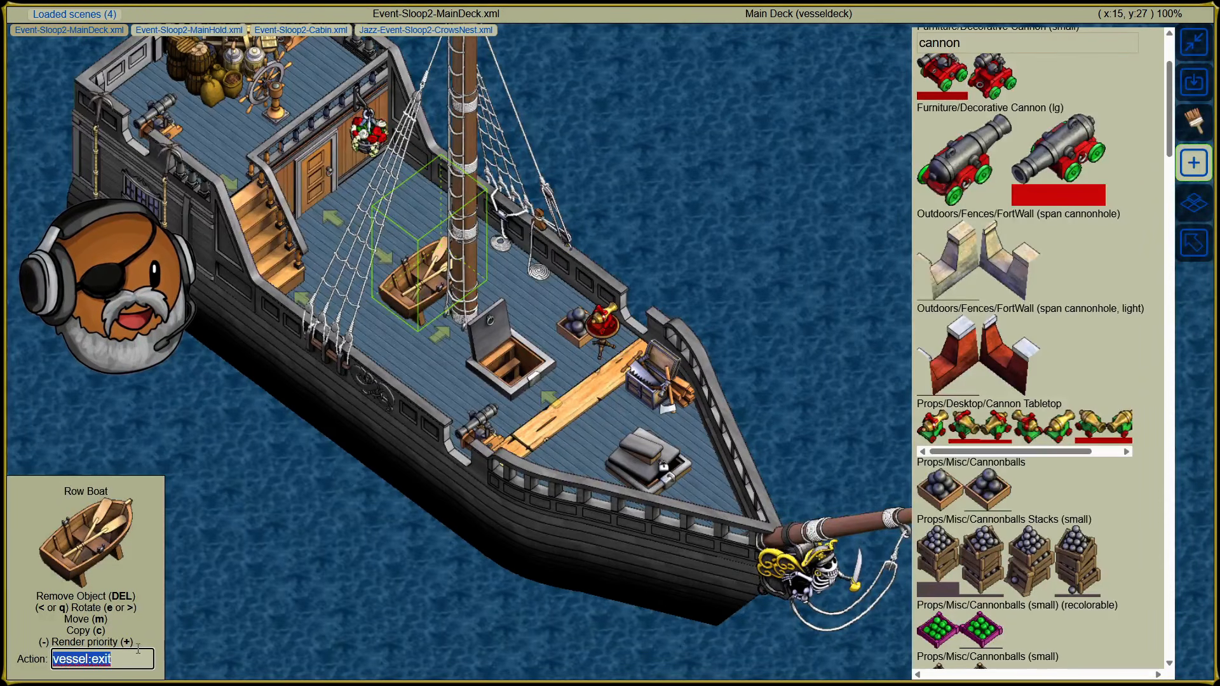
Step: Search the models for "row" and replace the Row Boat beside the mast with a Rowboat Smuggler (beach)
left_click(999, 40)
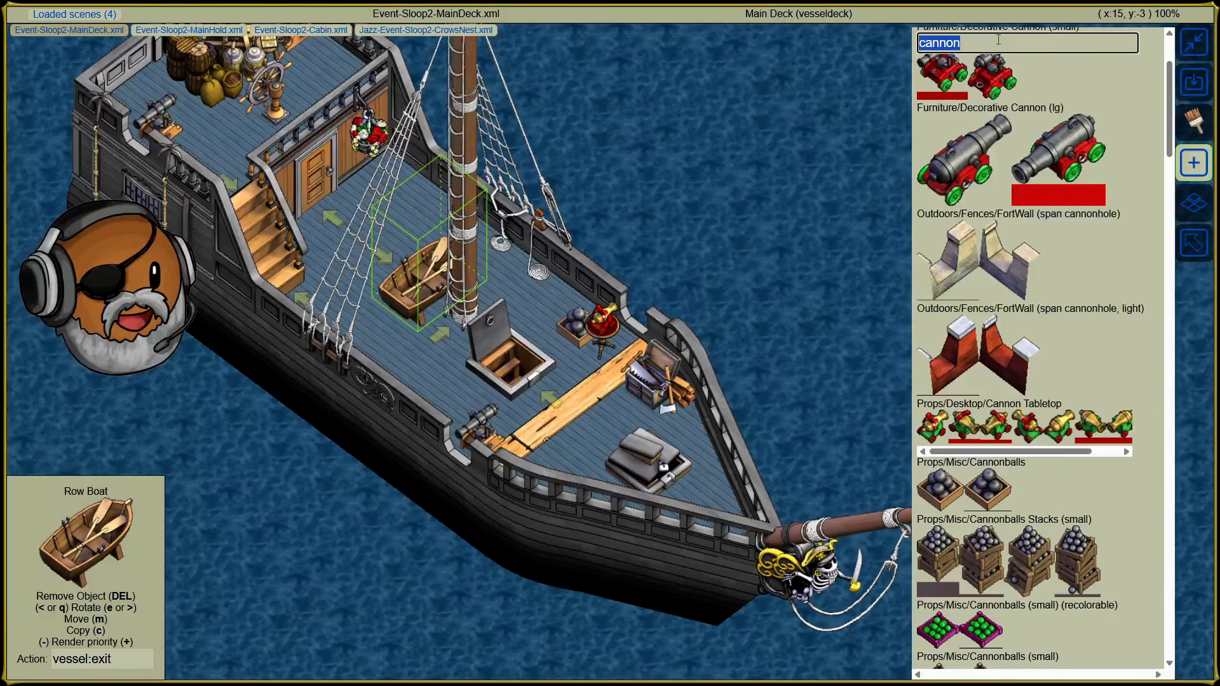
type("row")
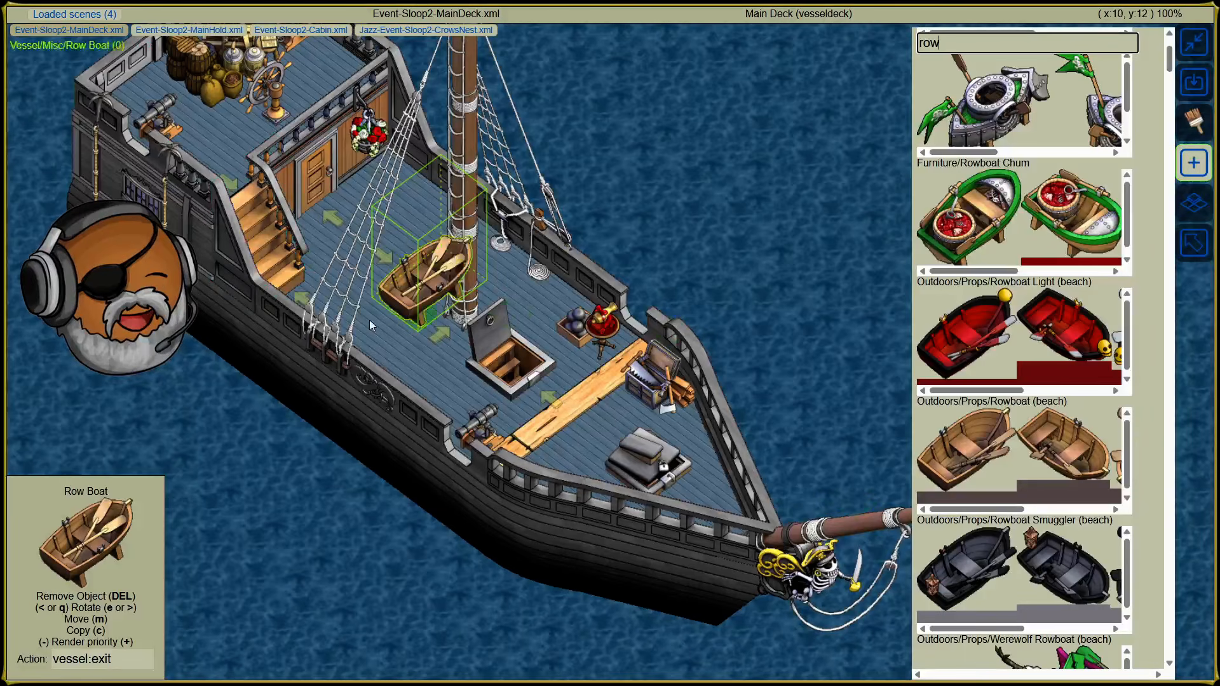
left_click(402, 311)
key("Delete")
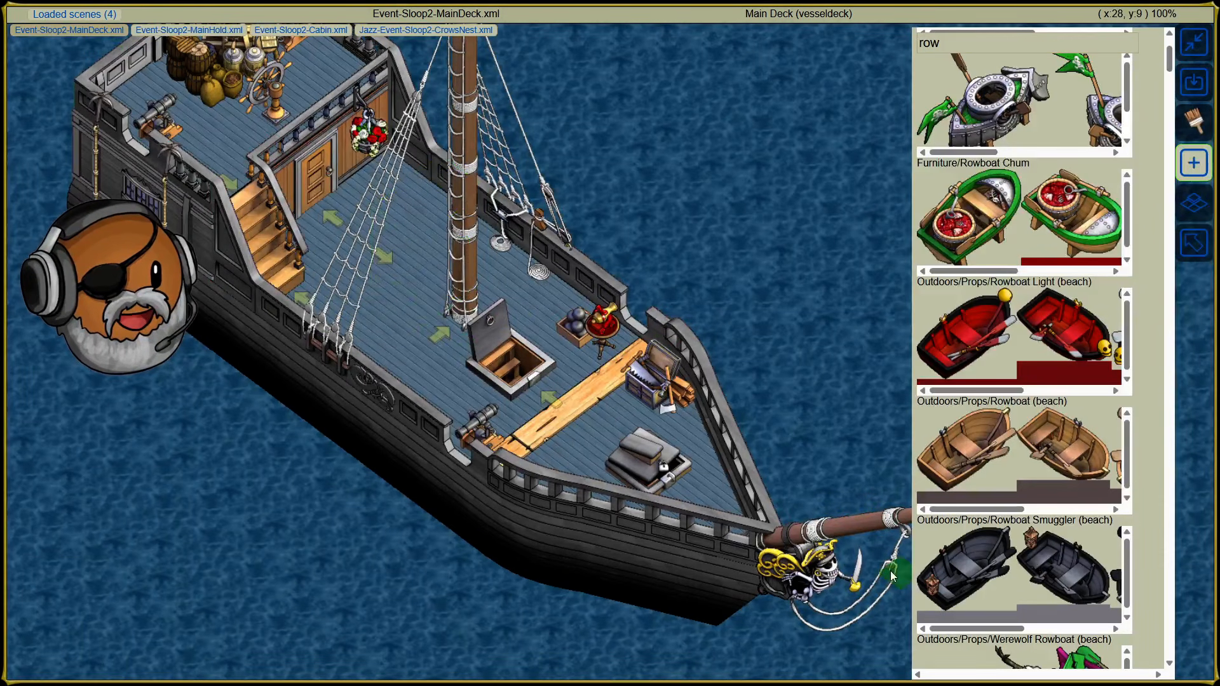
left_click(950, 594)
left_click(407, 314)
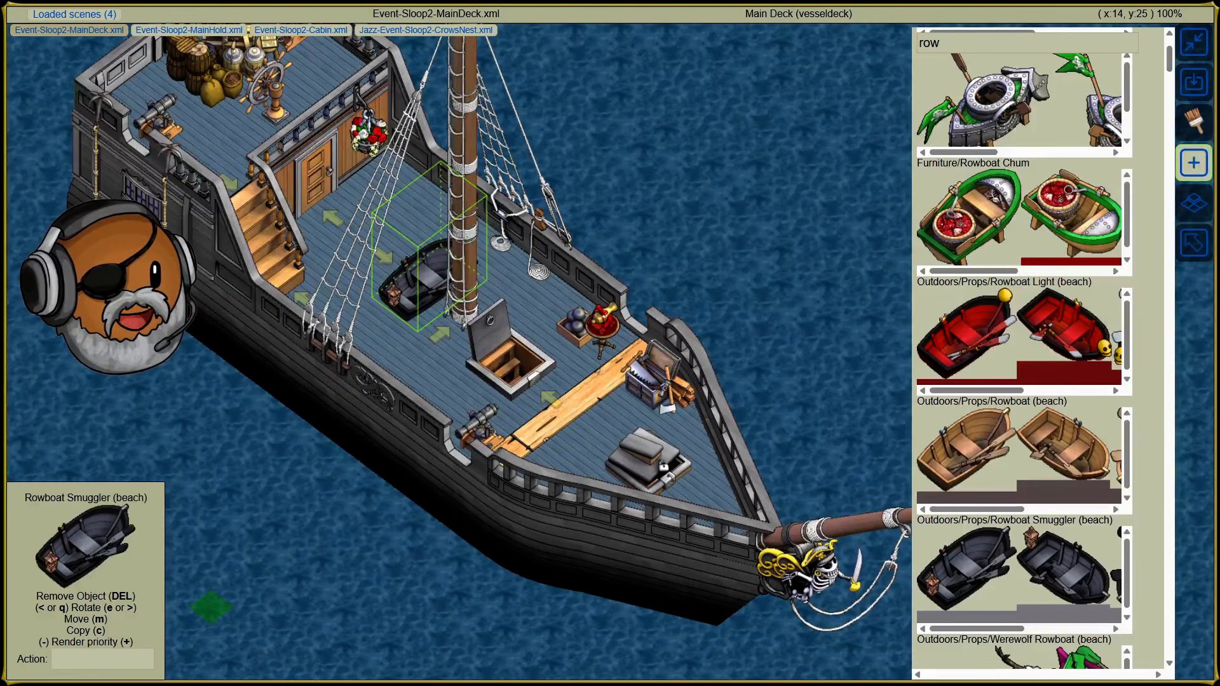
Step: Set the smuggler rowboat's action to vessel:exit and check it with the action labels
left_click(66, 667)
type("vessel:exit")
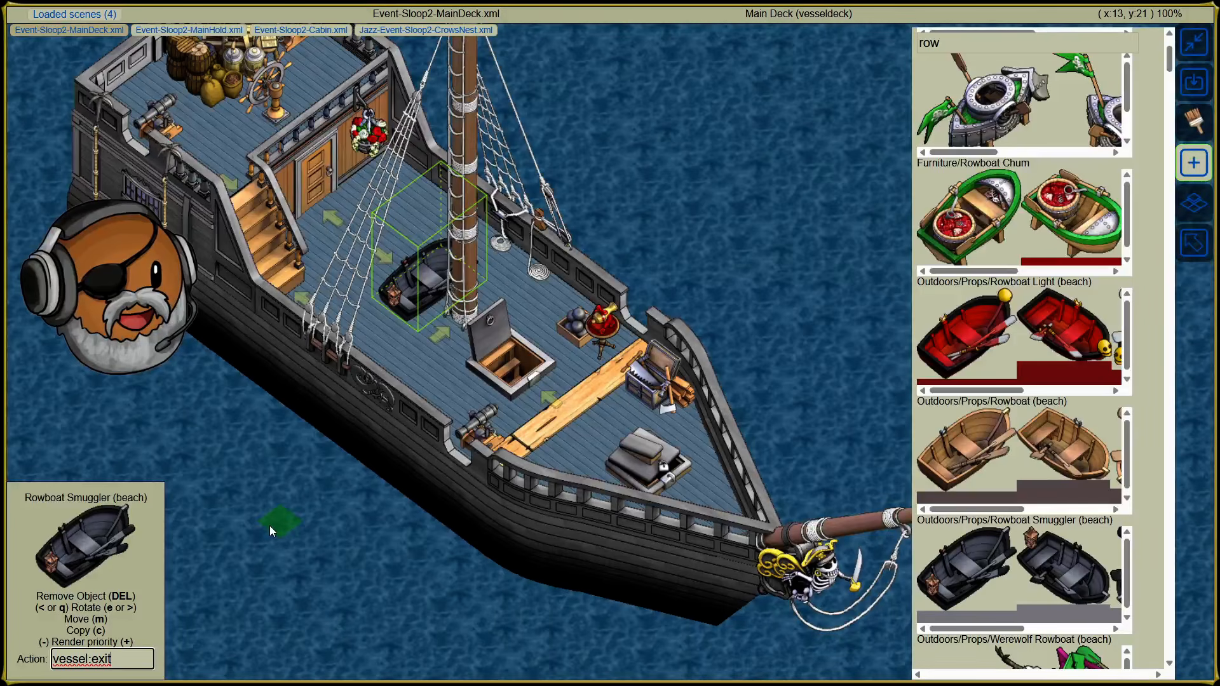
key("Return")
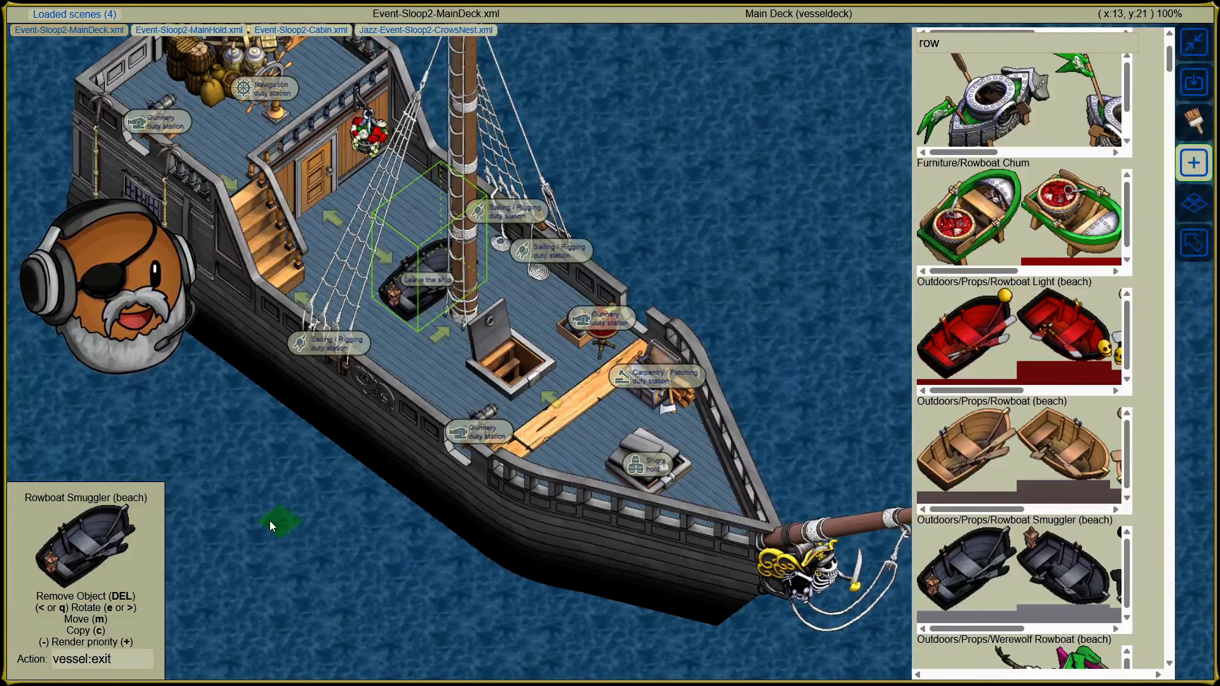
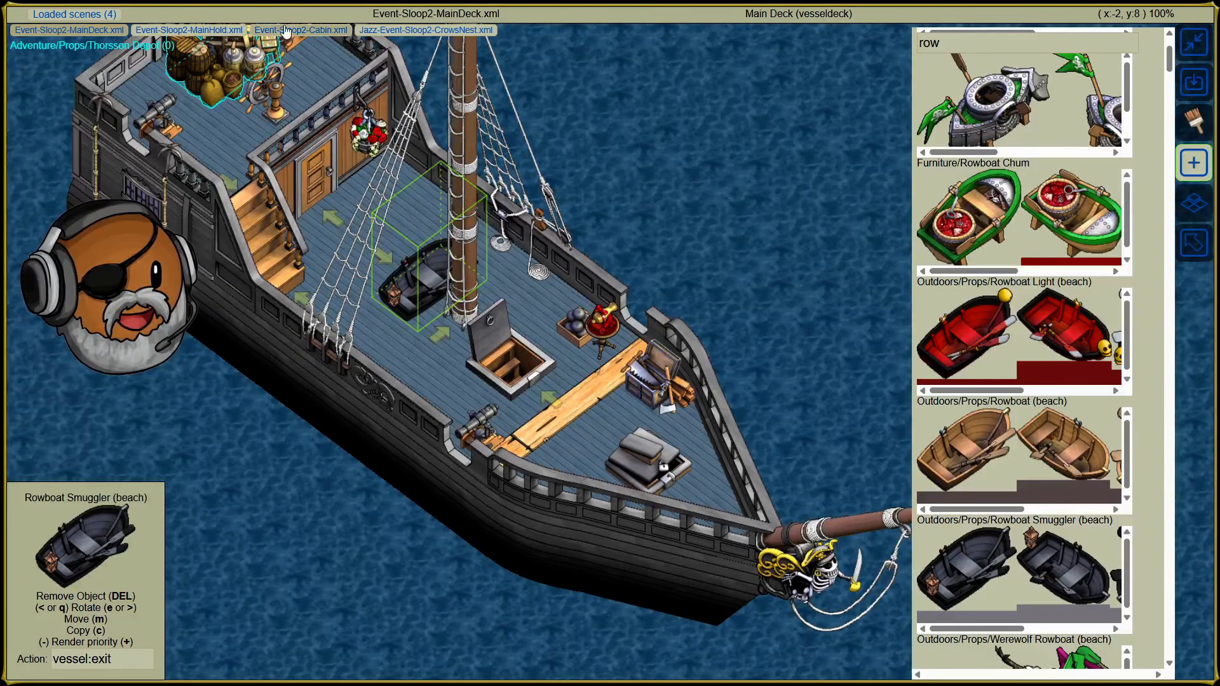
Step: View the sloop's Cabin, Main Hold and Crow's Nest scenes in turn
left_click(308, 32)
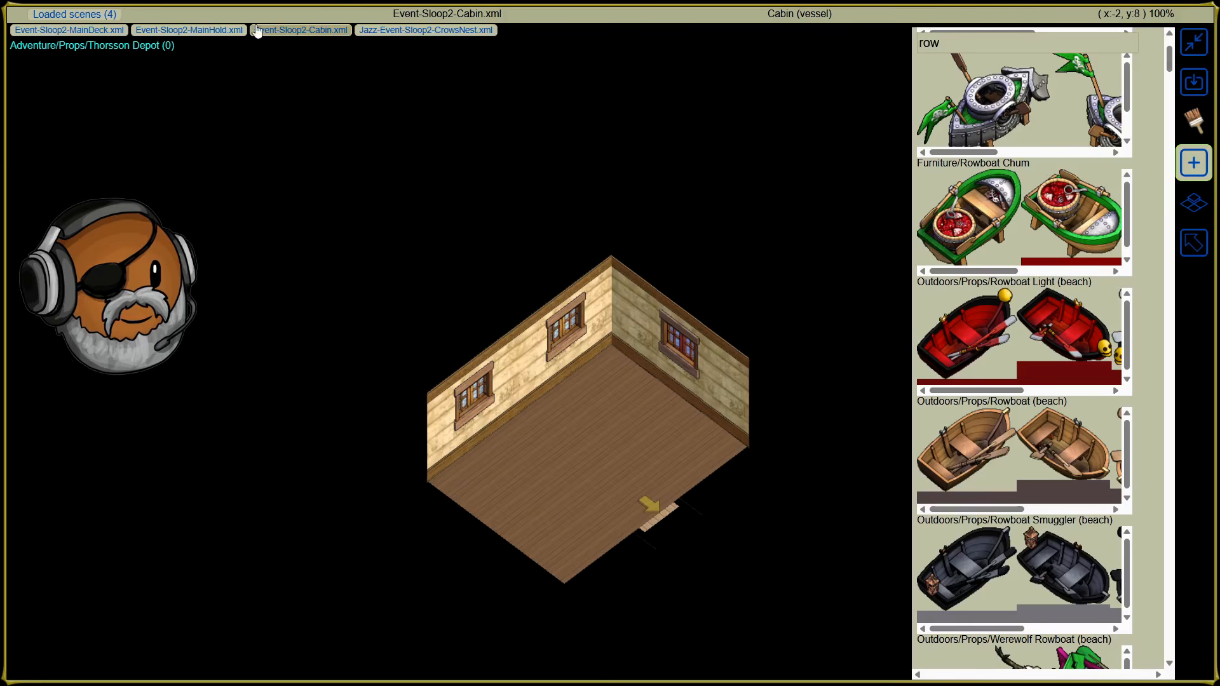
left_click(205, 33)
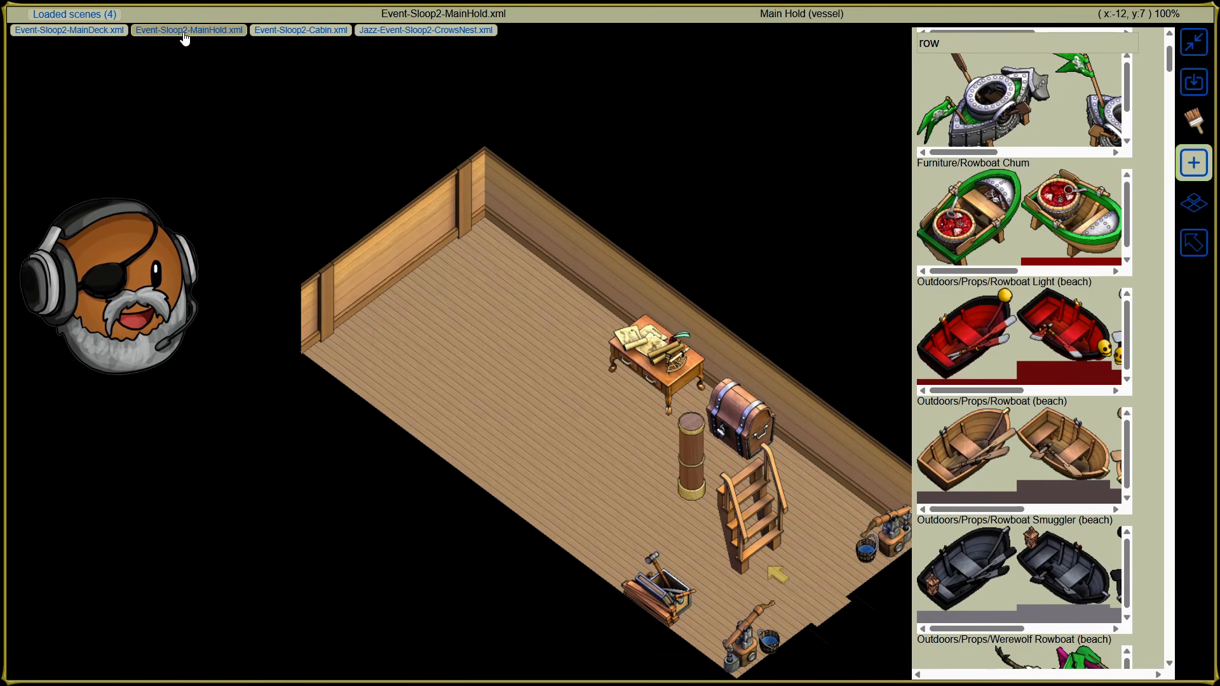
left_click(304, 32)
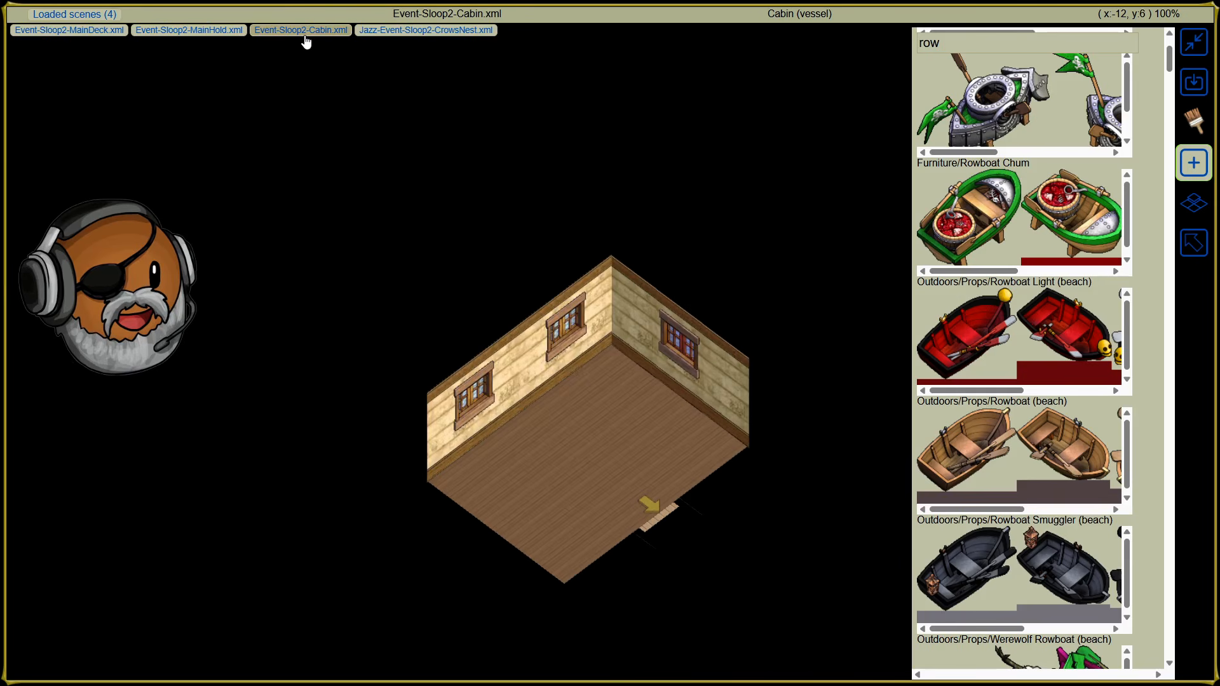
left_click(408, 32)
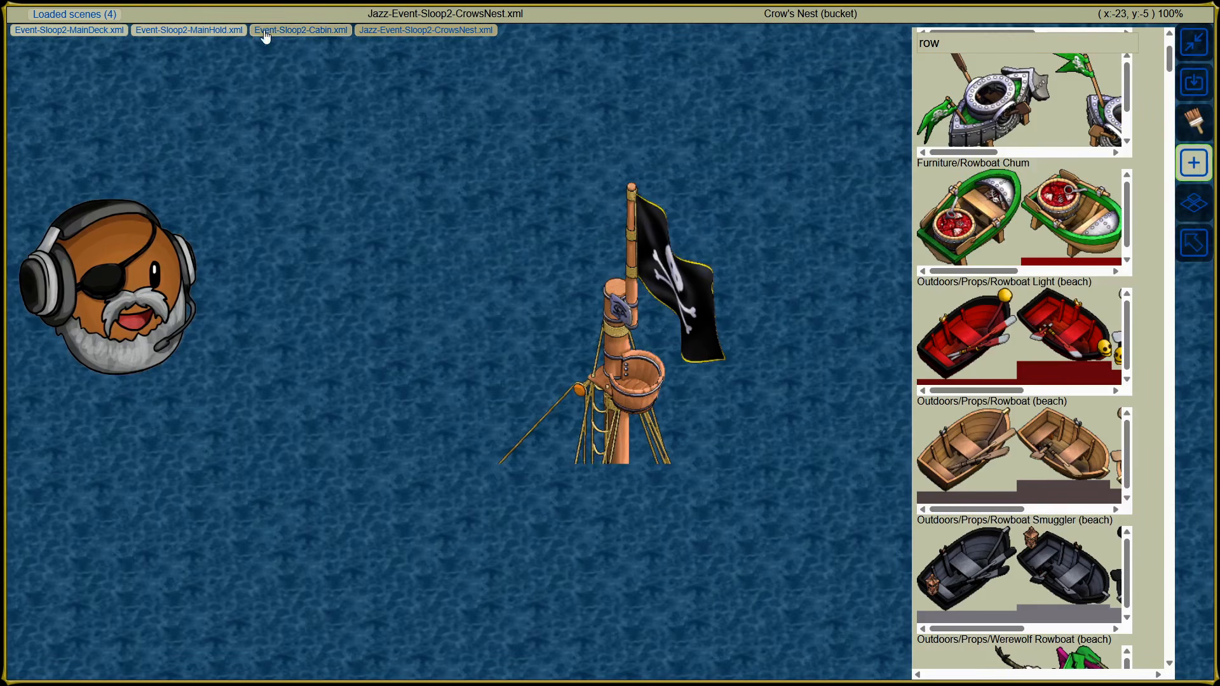
Step: Return to the Main Deck scene, leave full screen and save it to the Desktop as Event-Sloop2-MainDeck.xml
left_click(286, 32)
left_click(185, 32)
left_click(101, 32)
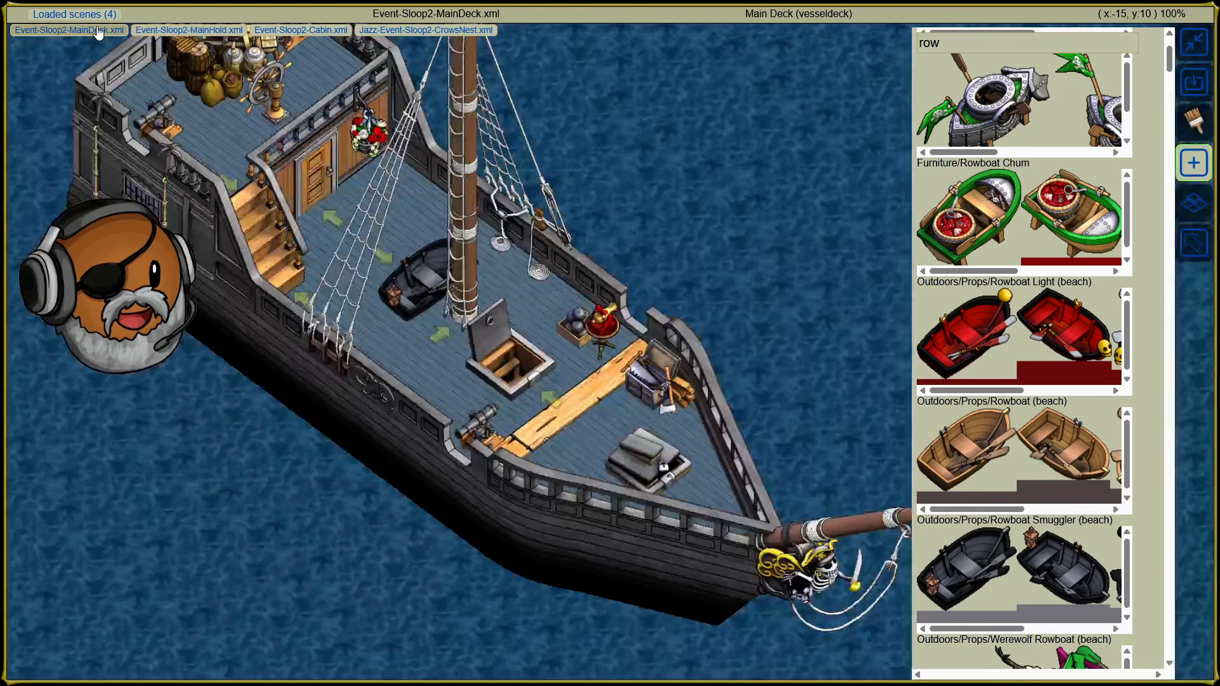
left_click(559, 330)
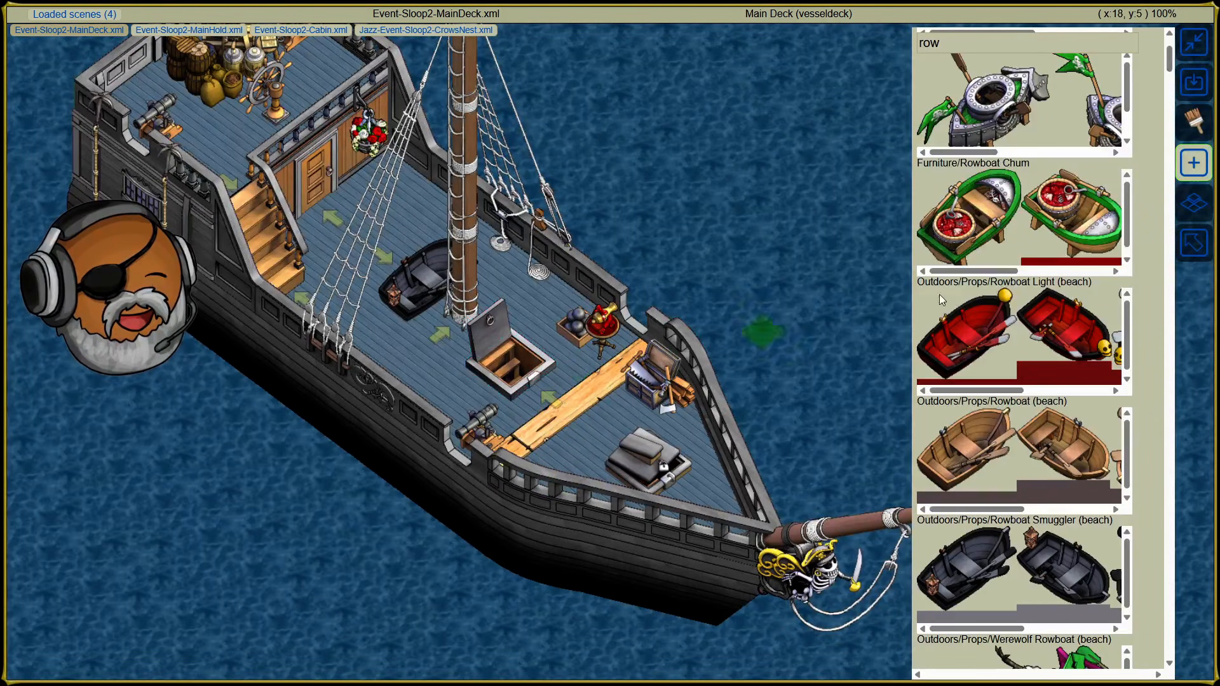
left_click(1193, 43)
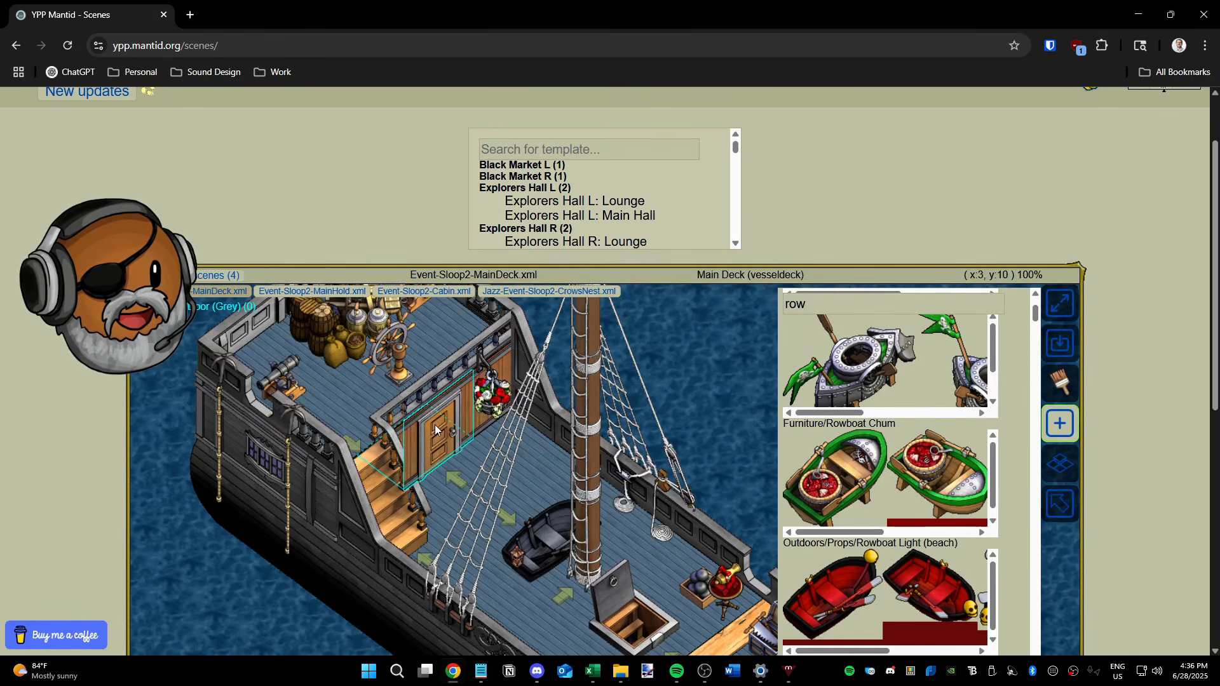
left_click(1075, 350)
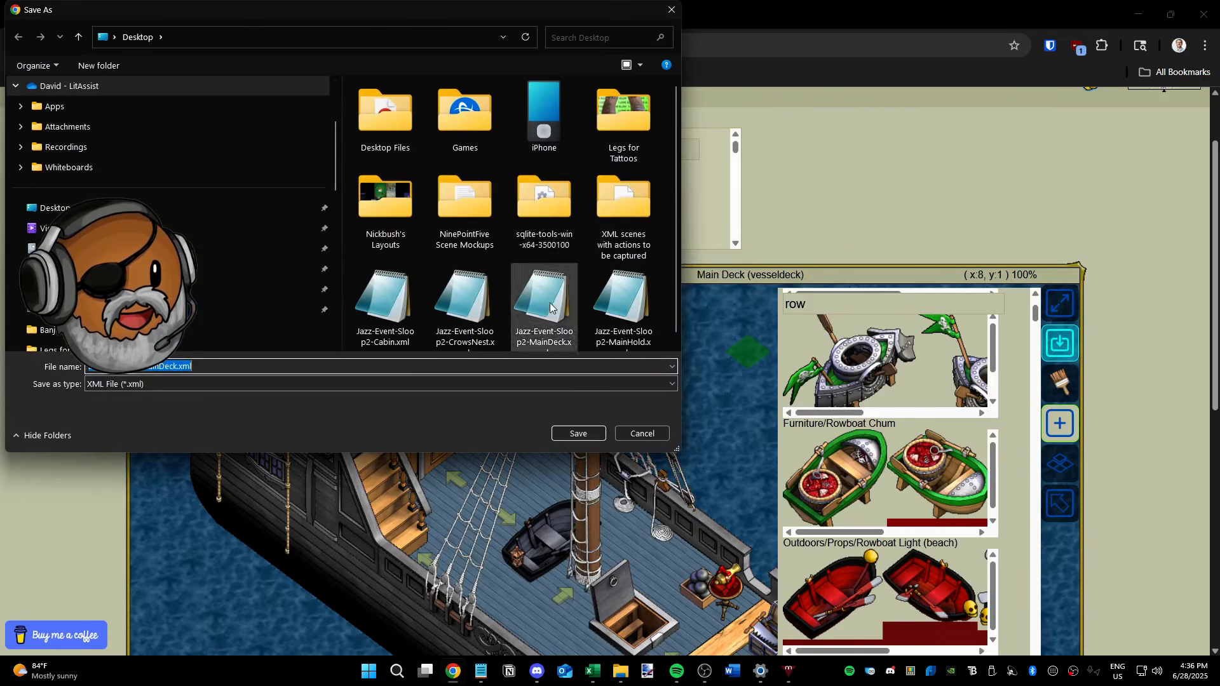
left_click(577, 433)
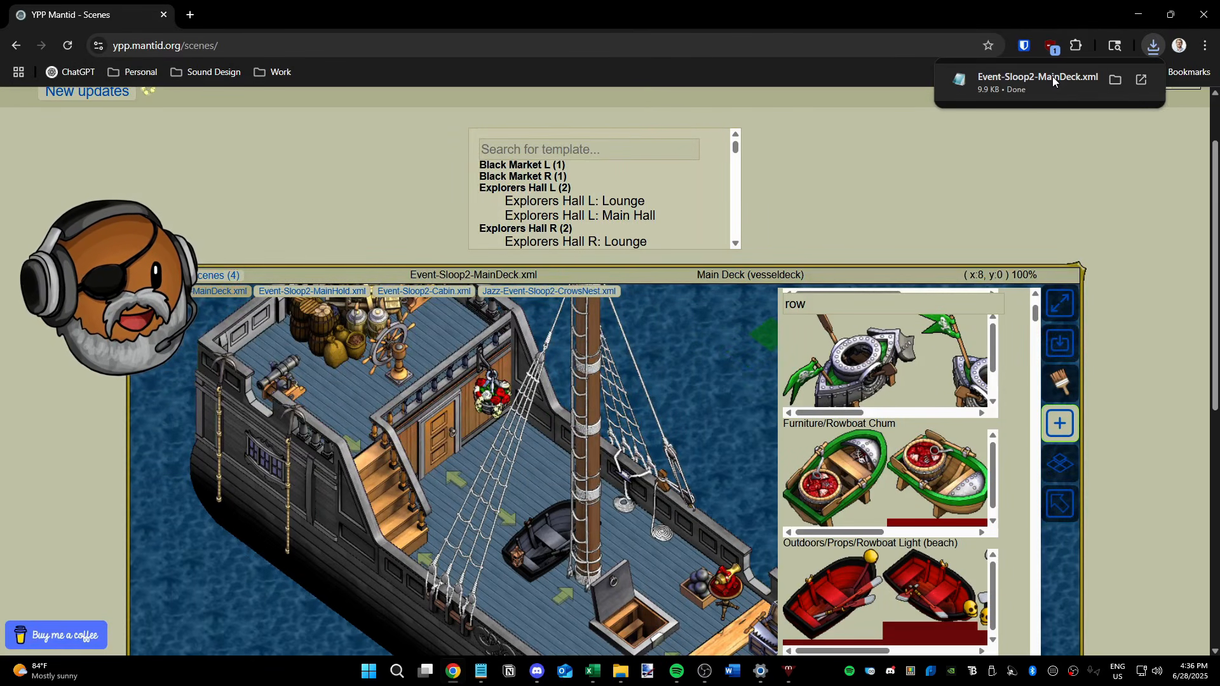
Step: Reload the scenes page and remove the Event-Sloop2 scenes from the loaded scenes list
left_click_drag(625, 499, 643, 397)
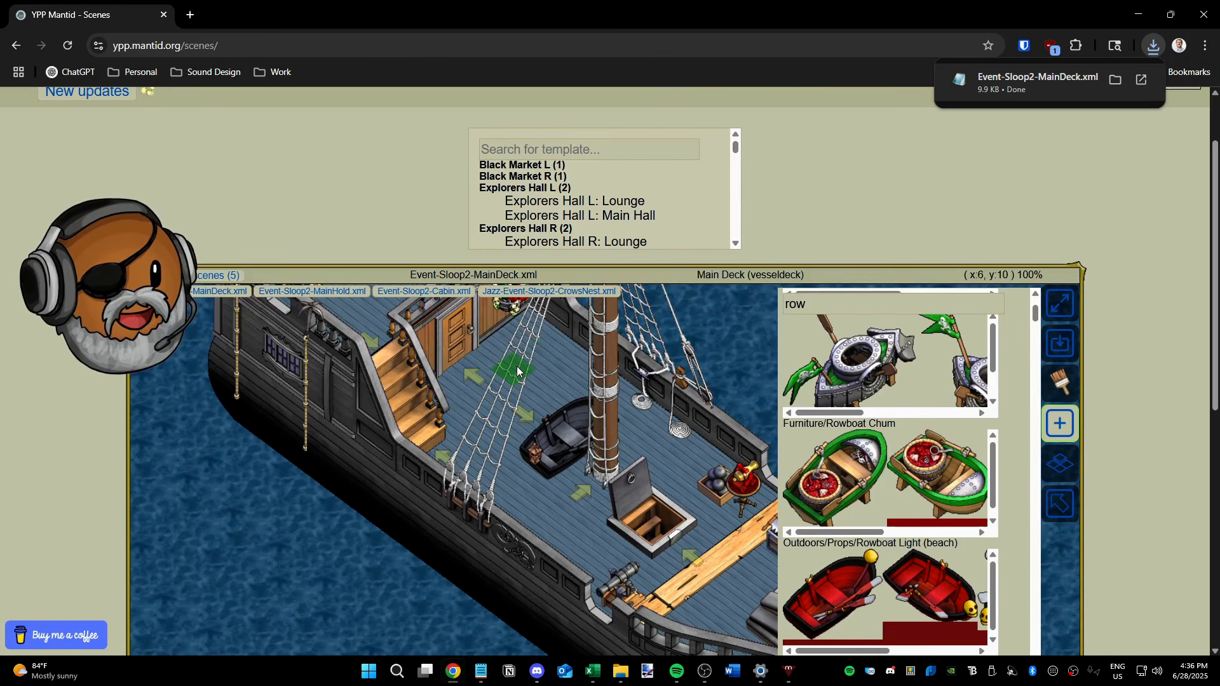
left_click(67, 45)
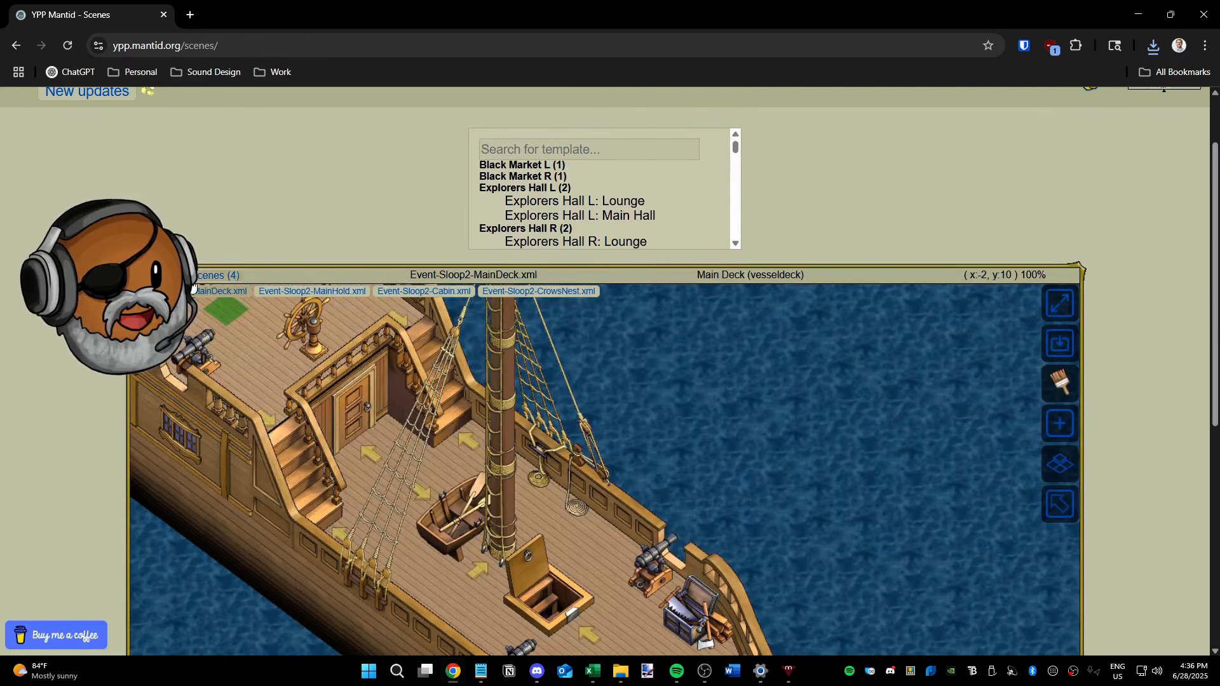
left_click(217, 276)
left_click(318, 340)
left_click(395, 296)
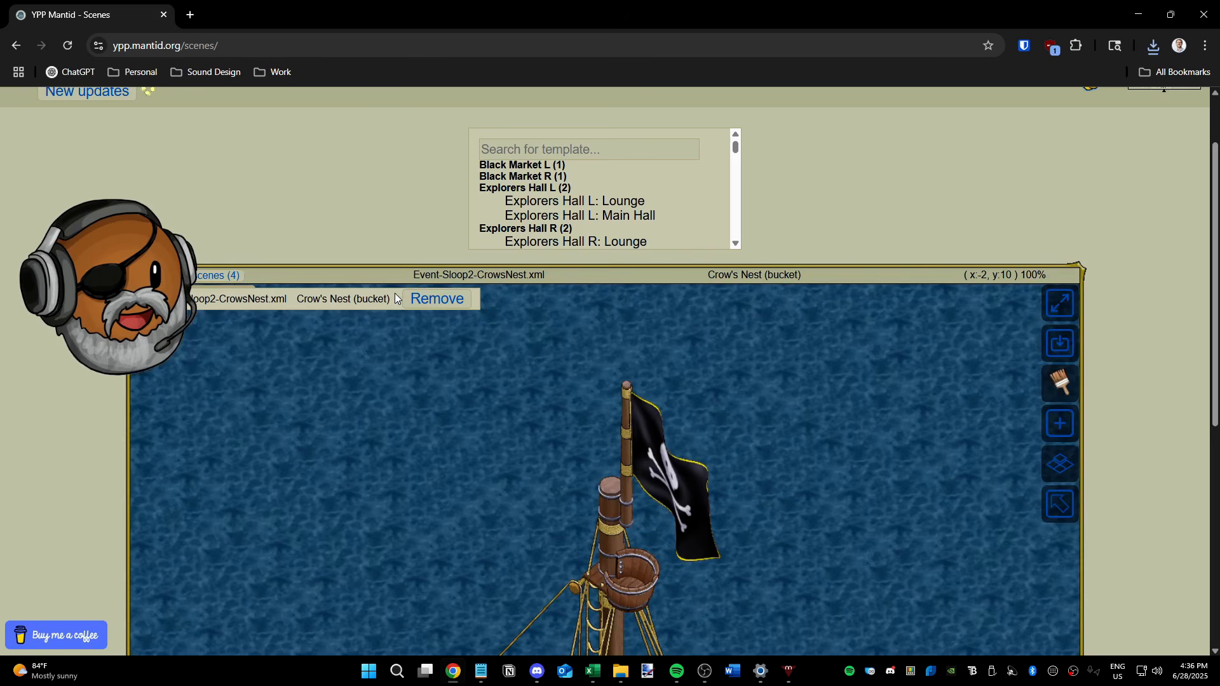
left_click(440, 303)
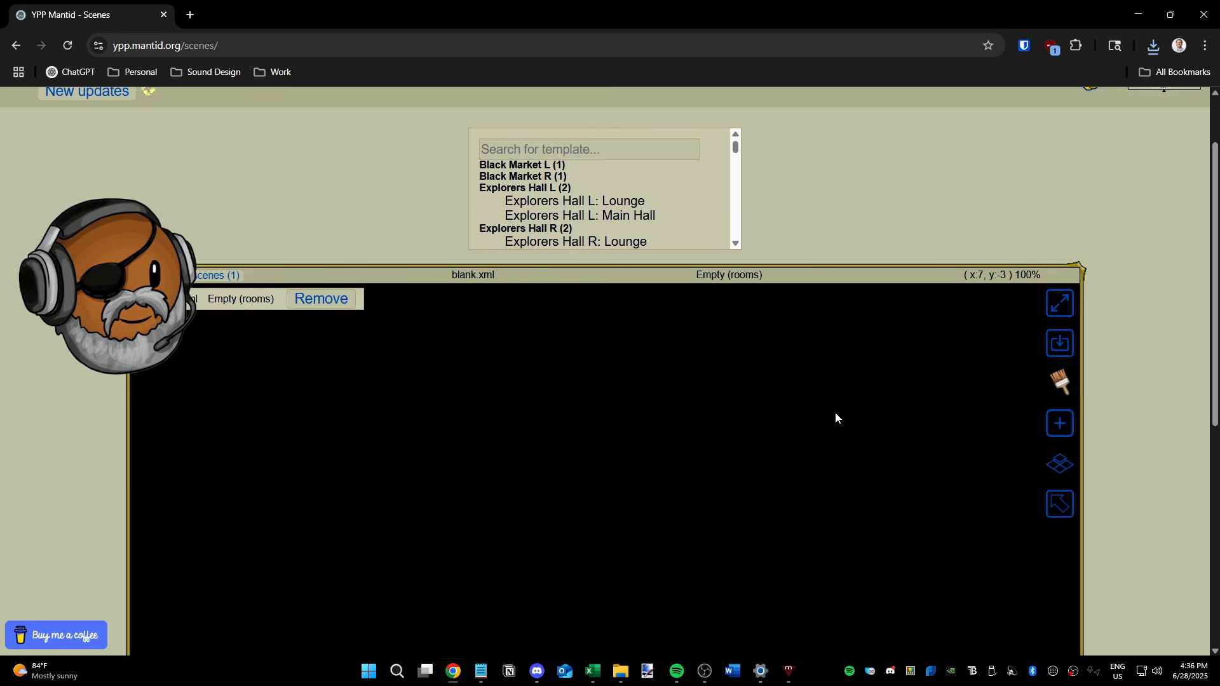
Step: Load the Jazz-Event-Sloop2 CrowsNest, MainDeck, MainHold and Cabin XML files from the desktop, then maximize the browser window again
left_click_drag(713, 2, 746, 104)
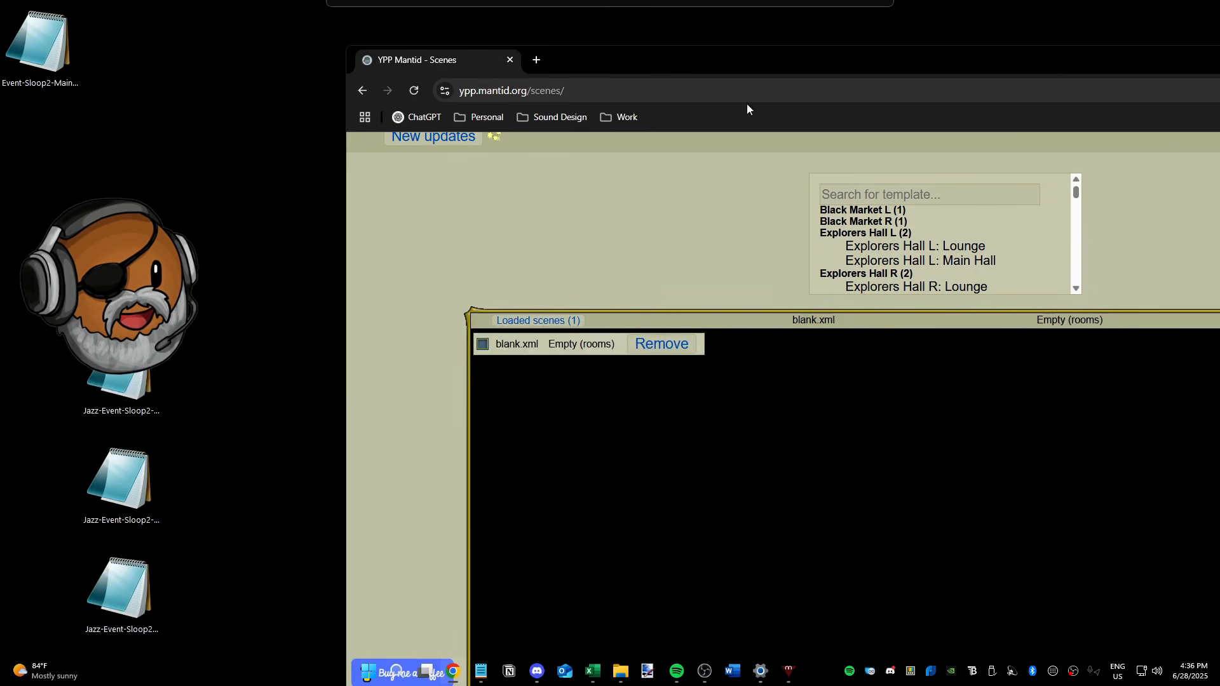
left_click_drag(238, 615, 88, 328)
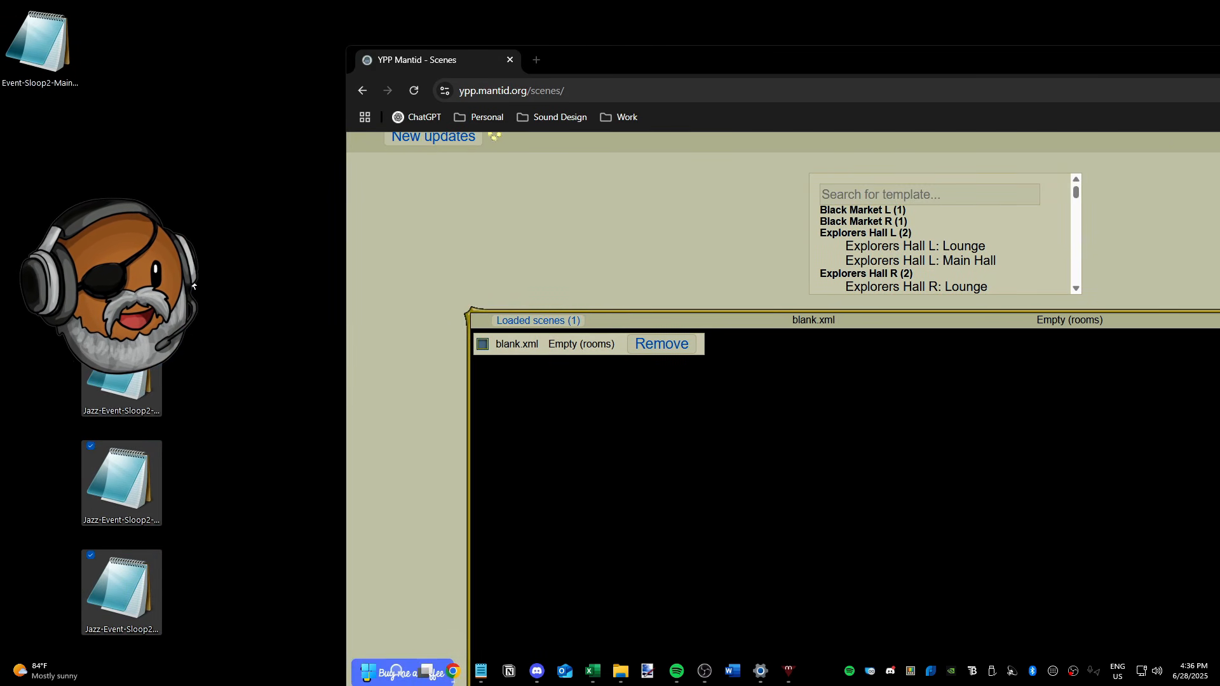
left_click_drag(108, 481, 758, 471)
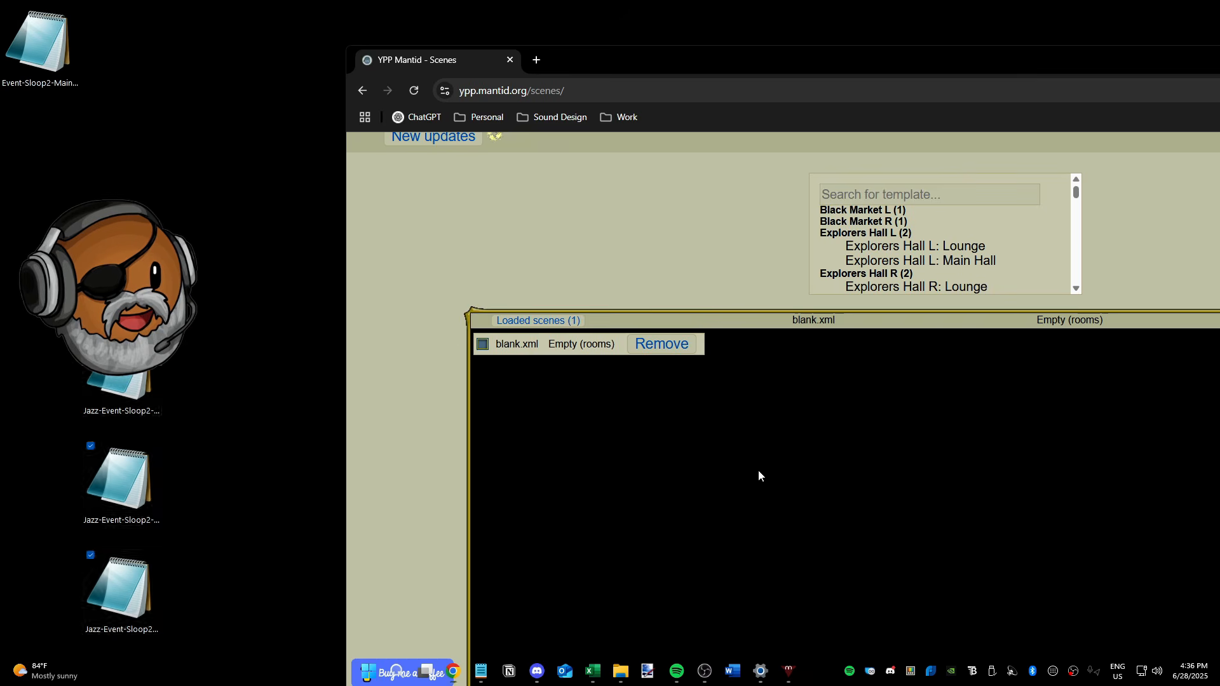
left_click_drag(826, 74, 722, 38)
left_click_drag(134, 377, 637, 492)
left_click(125, 497)
left_click_drag(125, 498, 572, 496)
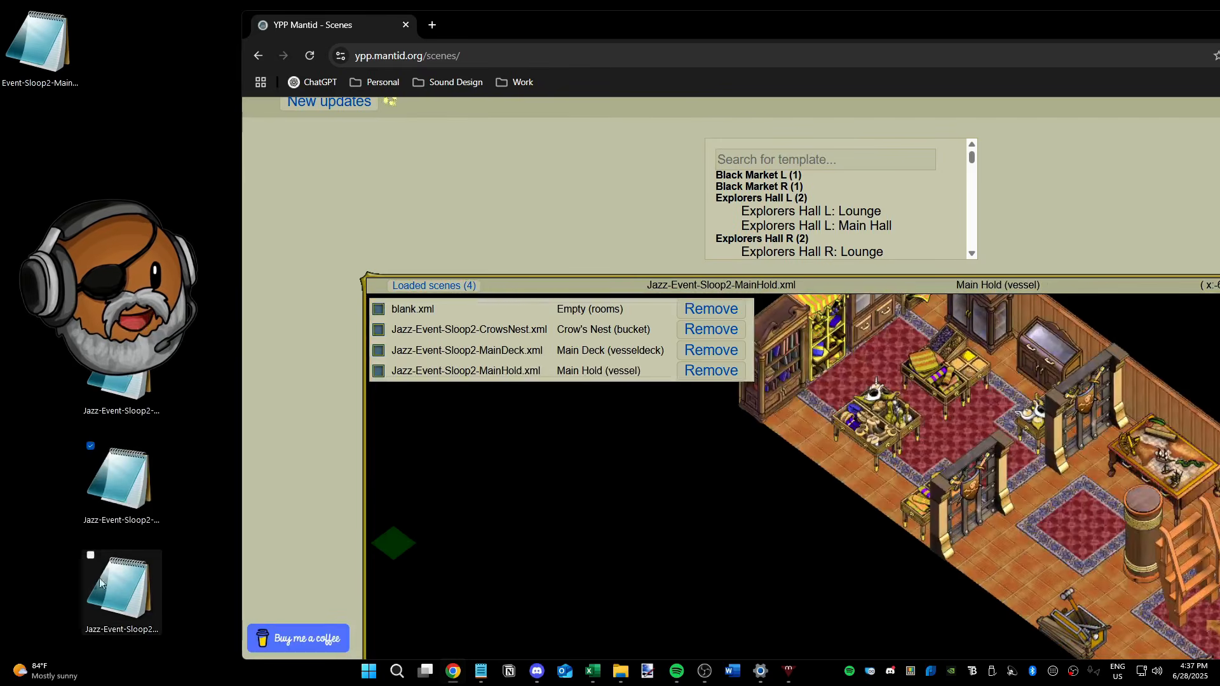
left_click_drag(121, 588, 583, 527)
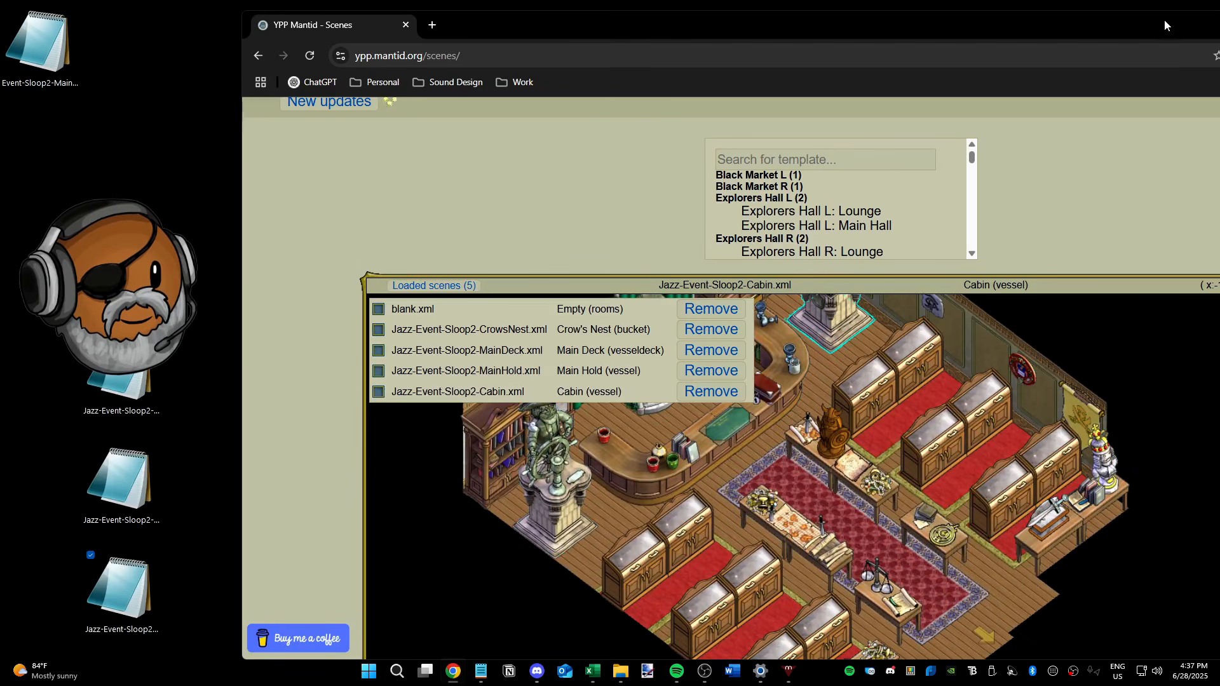
left_click_drag(791, 55, 784, 121)
left_click_drag(783, 25, 488, 78)
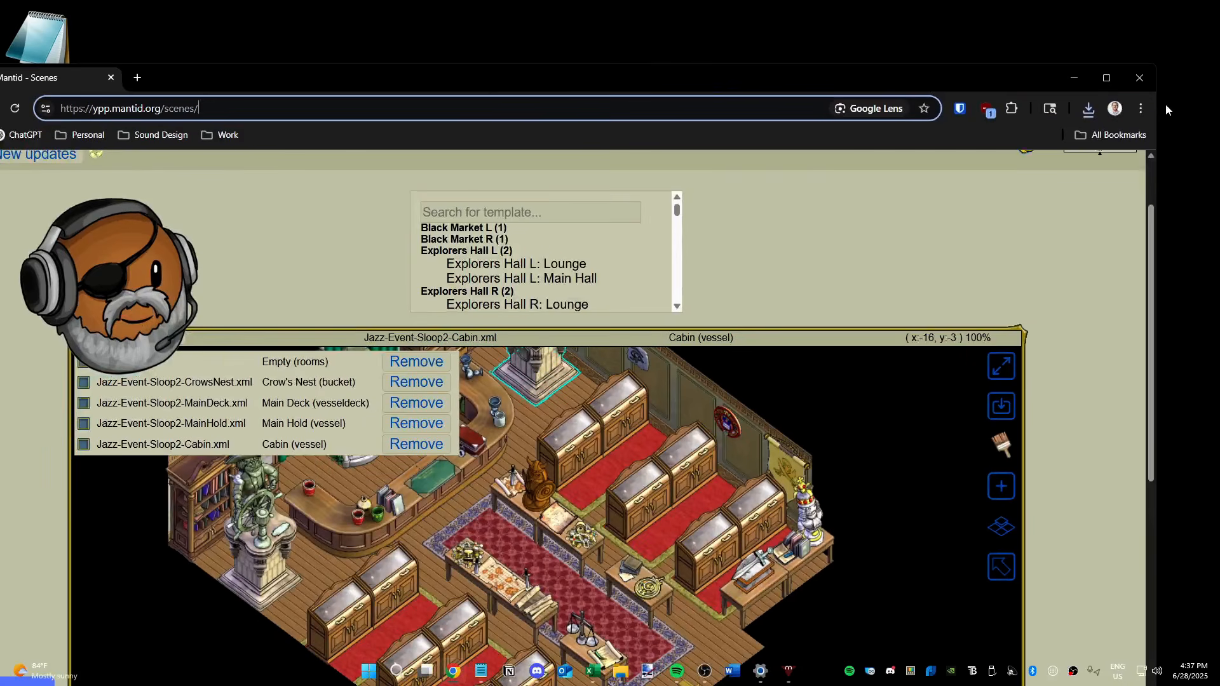
left_click(1102, 74)
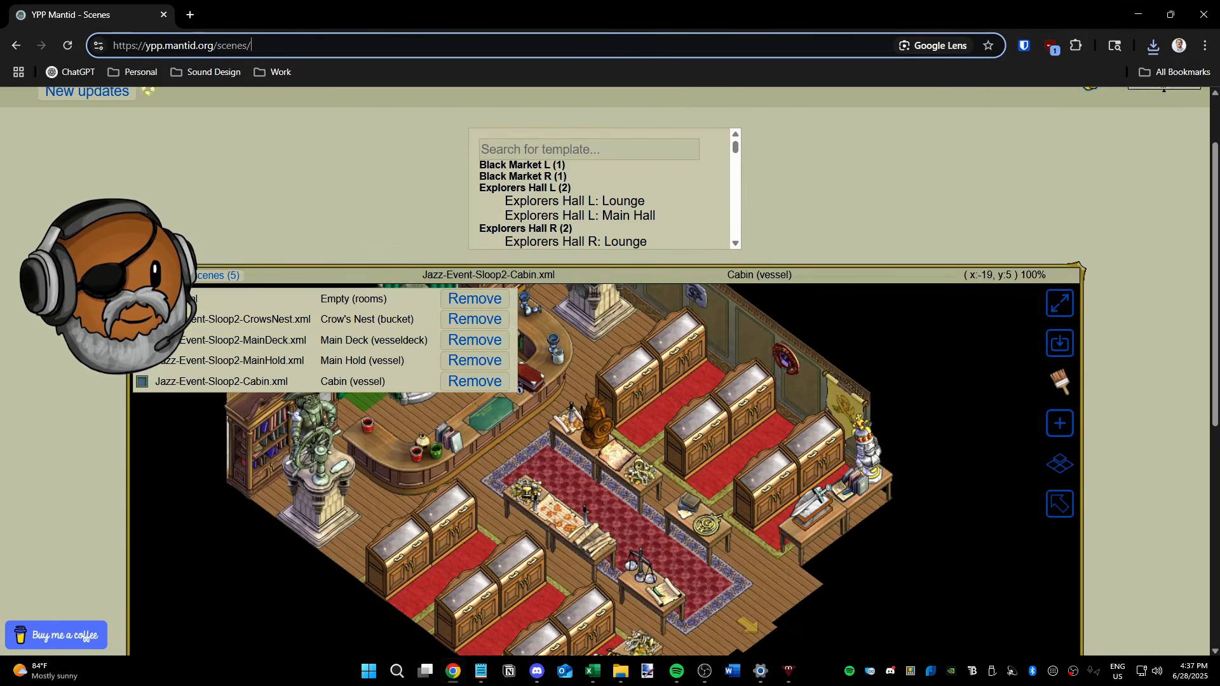
Step: Collapse the loaded scenes list and bring up Jazz-Event-Sloop2-MainDeck.xml with the whole ship in view
left_click(186, 276)
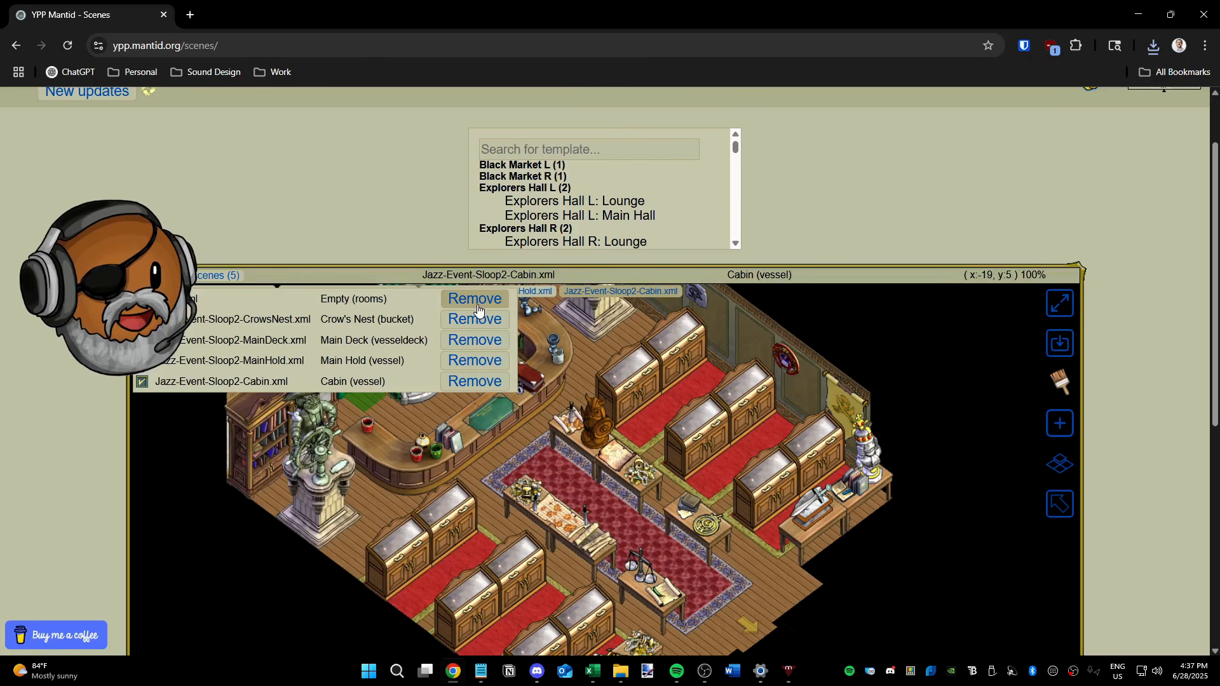
scroll(476, 318, "down", 1)
left_click(192, 274)
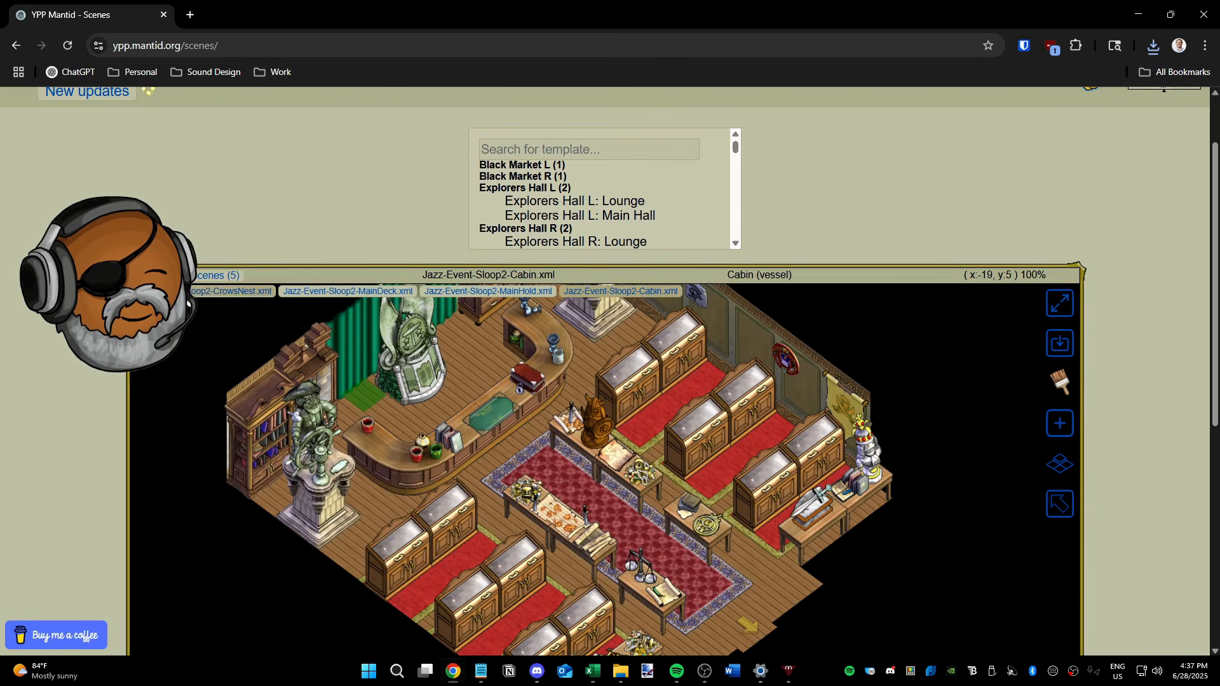
left_click(343, 292)
scroll(757, 498, "down", 2)
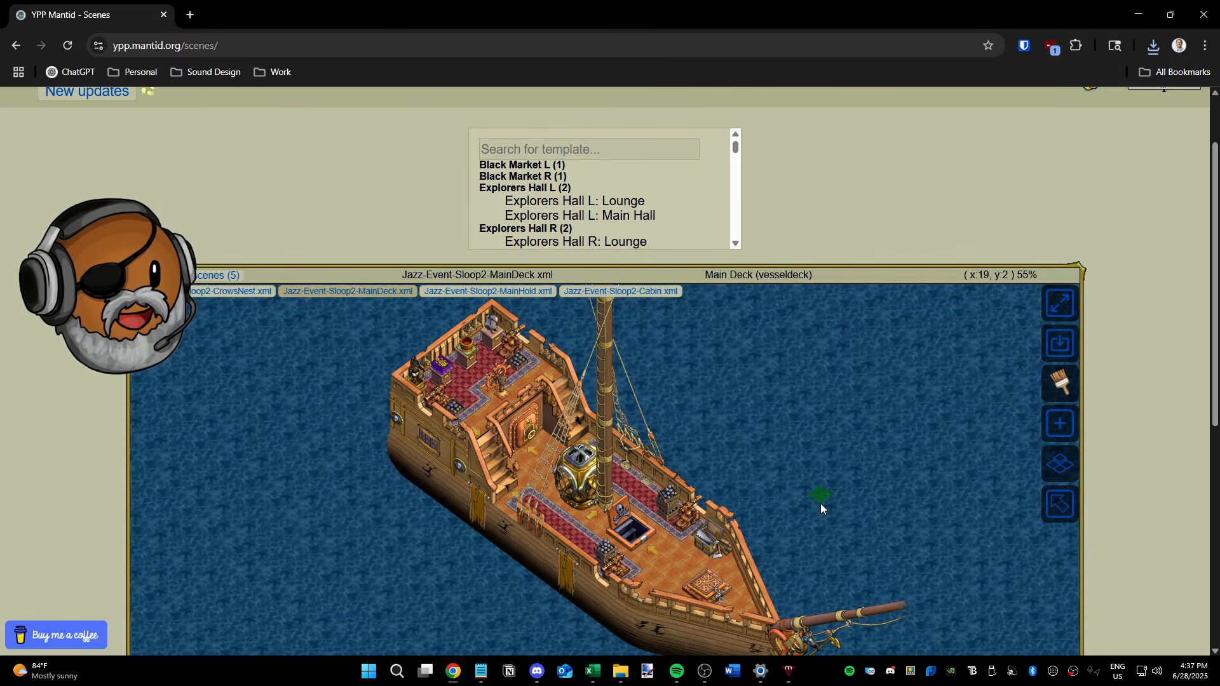
left_click_drag(847, 531, 817, 478)
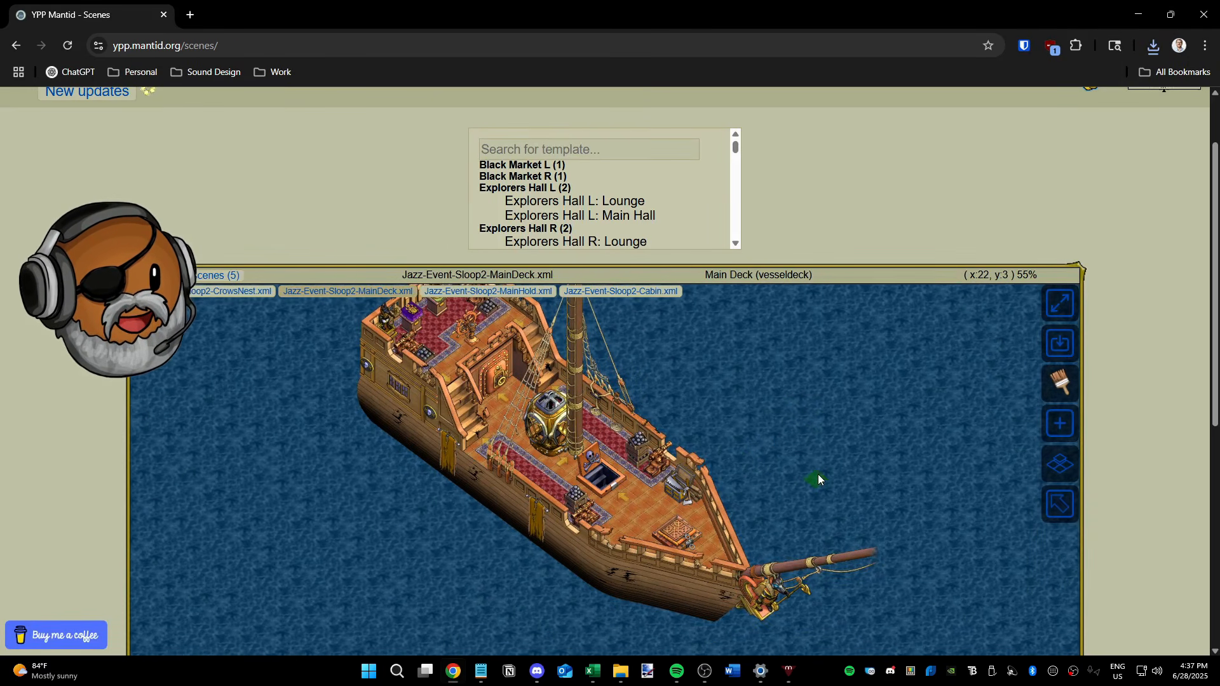
Step: Inspect the Shark Cage, the damaged prow and the Steam Door, and show the Main Deck scene in full screen
left_click(550, 449)
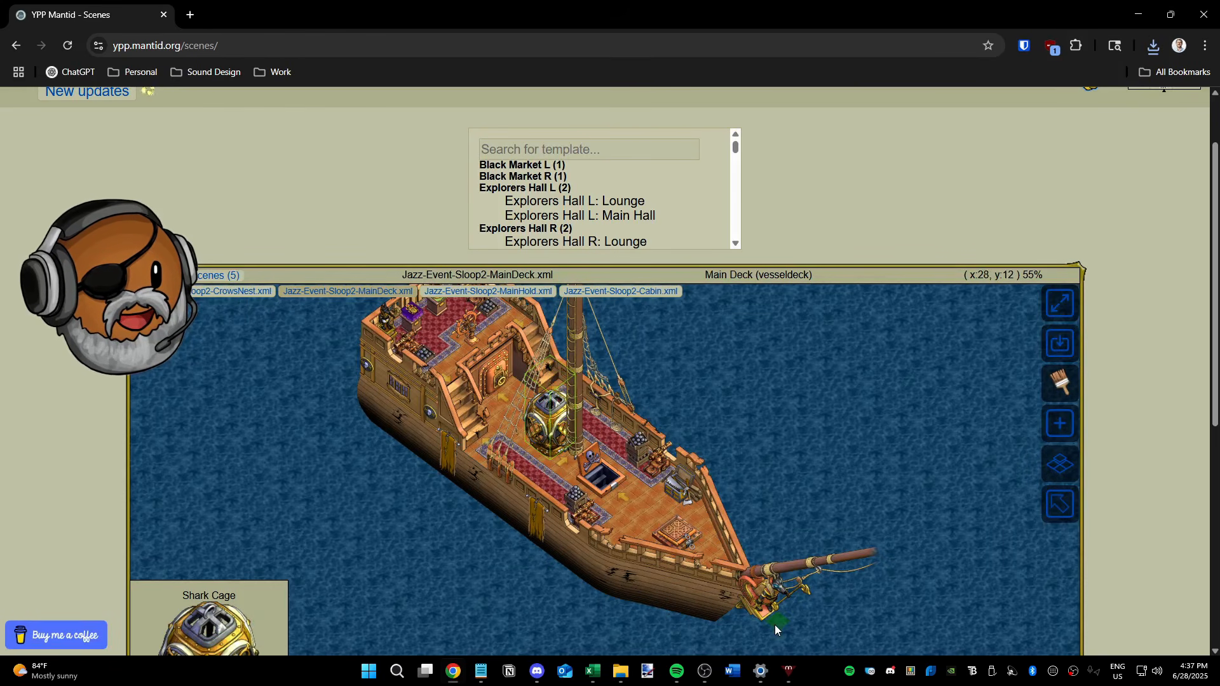
left_click(734, 638)
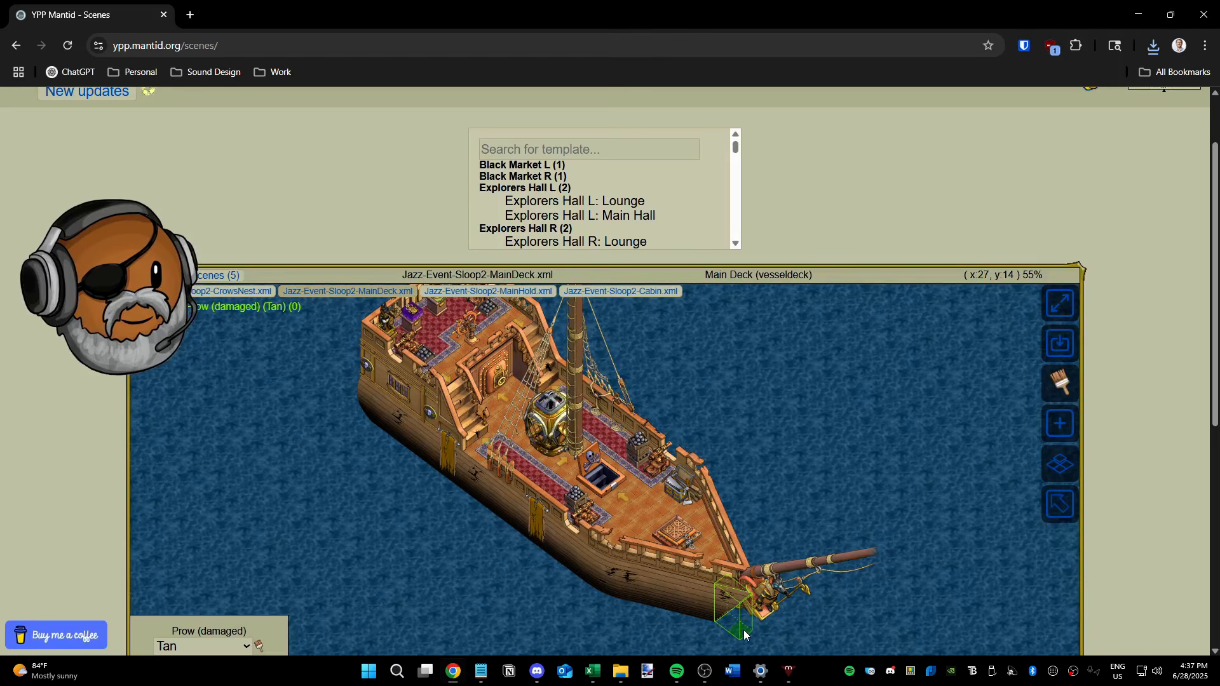
scroll(419, 572, "up", 2)
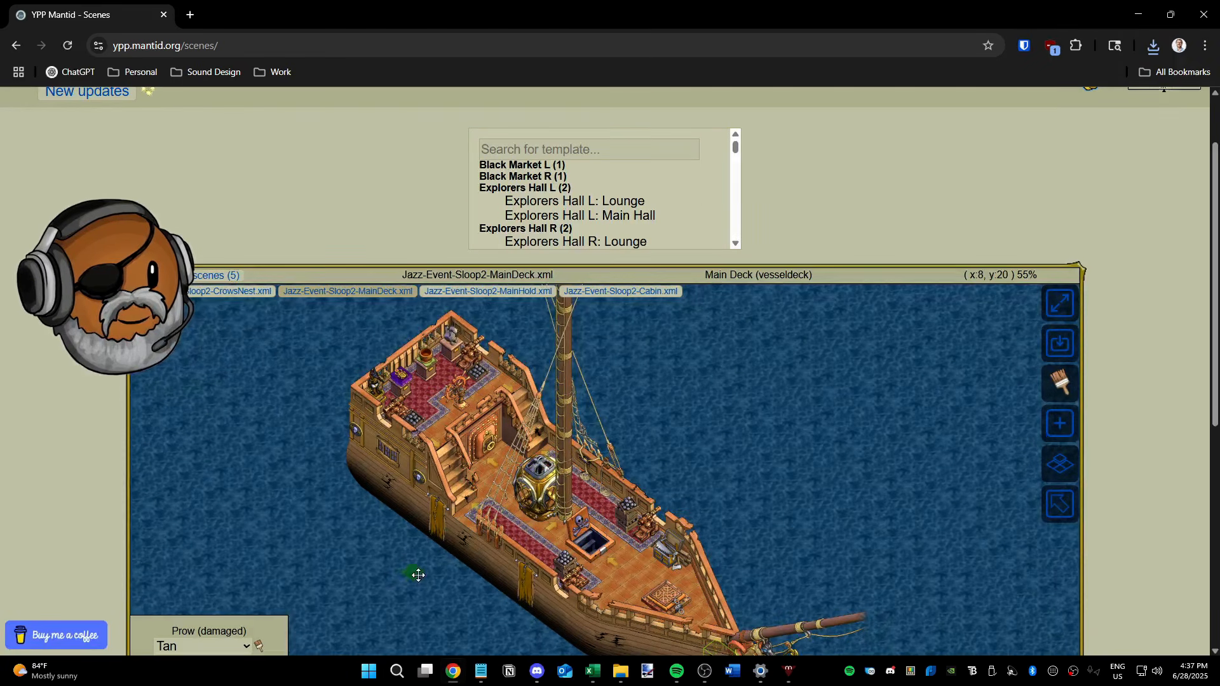
left_click(476, 457)
left_click_drag(415, 567, 387, 555)
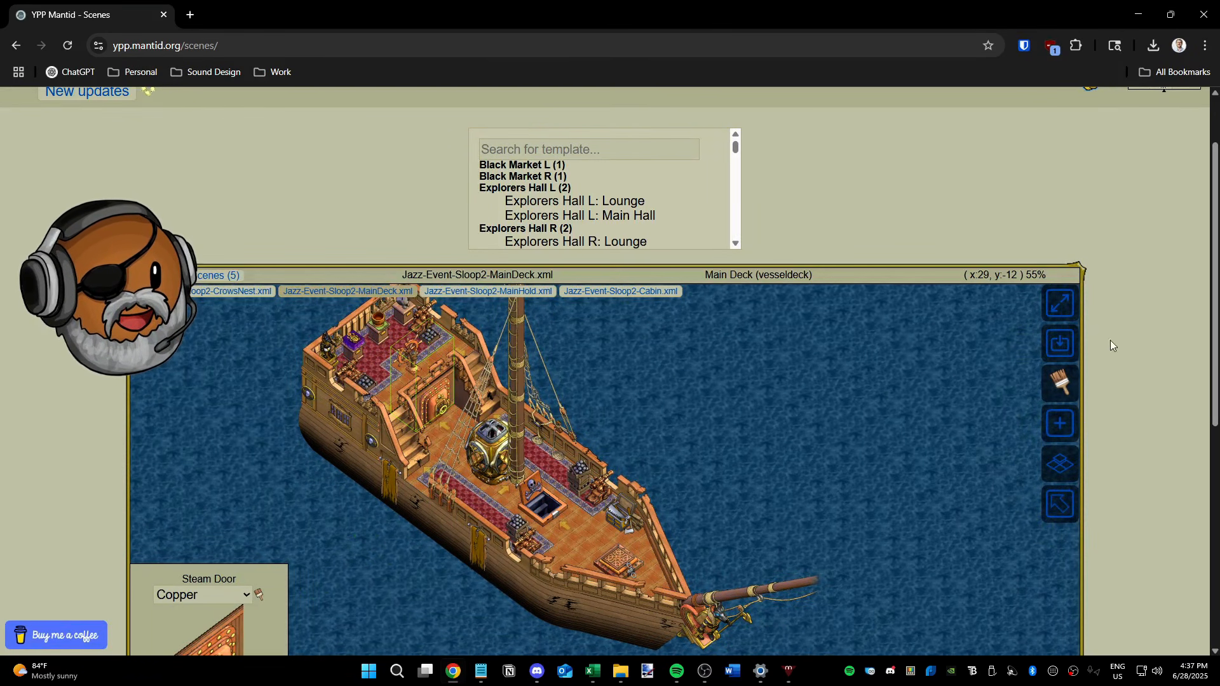
left_click(1060, 304)
scroll(612, 332, "up", 3)
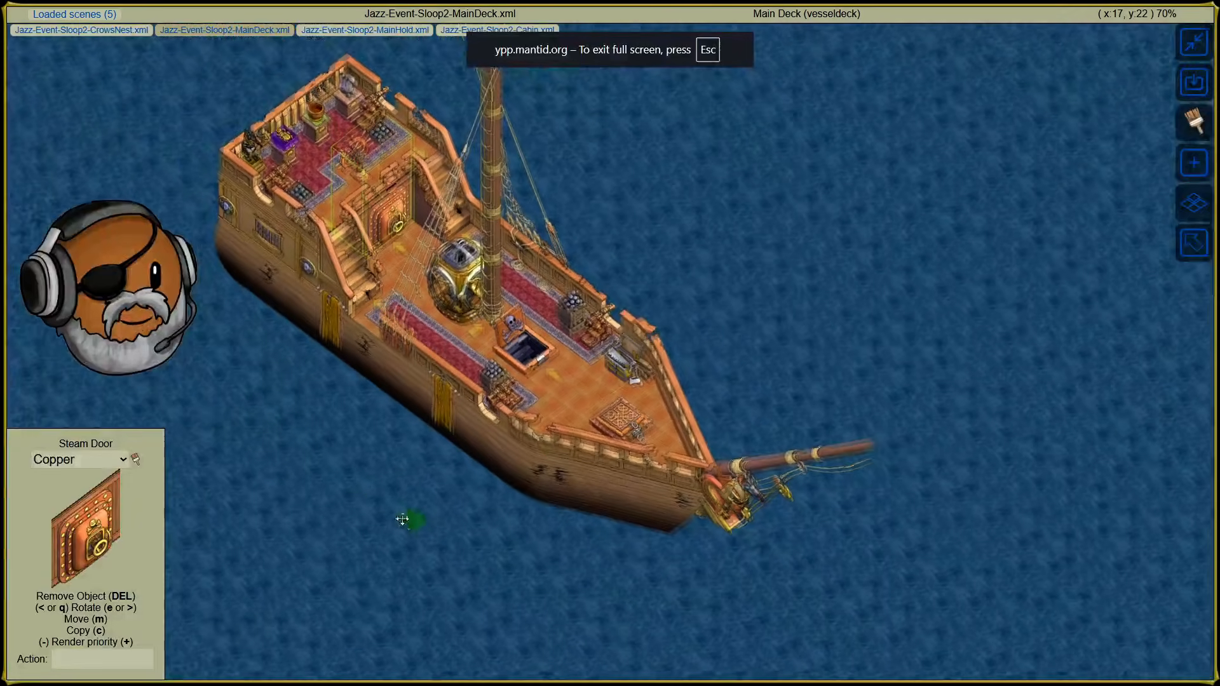
left_click_drag(402, 520, 463, 580)
scroll(408, 525, "up", 3)
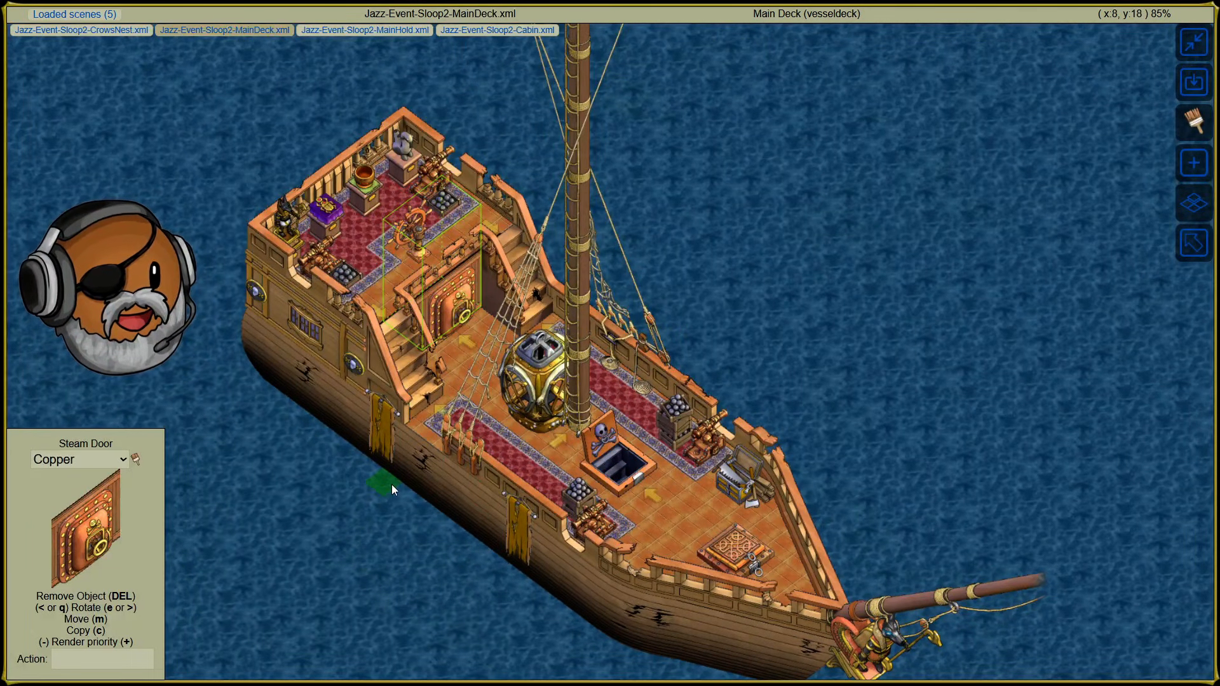
Step: Examine the Main Deck's railing, hatches and bronze cannons, and check their duty stations with the action labels
left_click(520, 494)
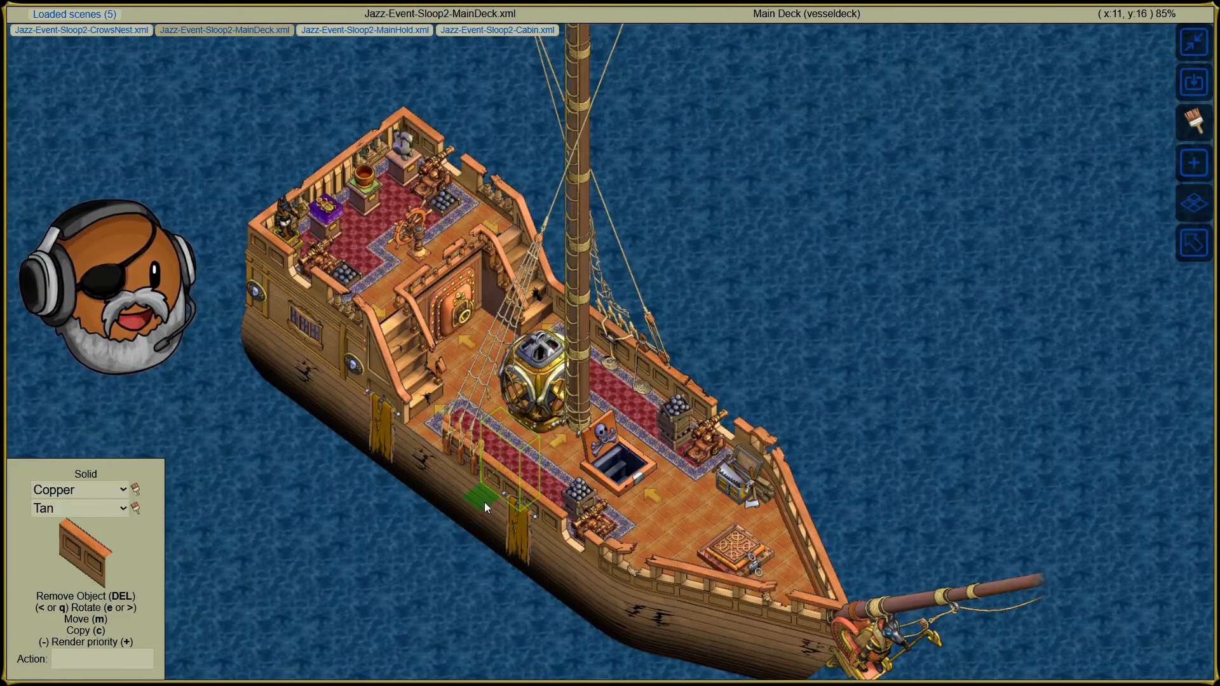
left_click(611, 471)
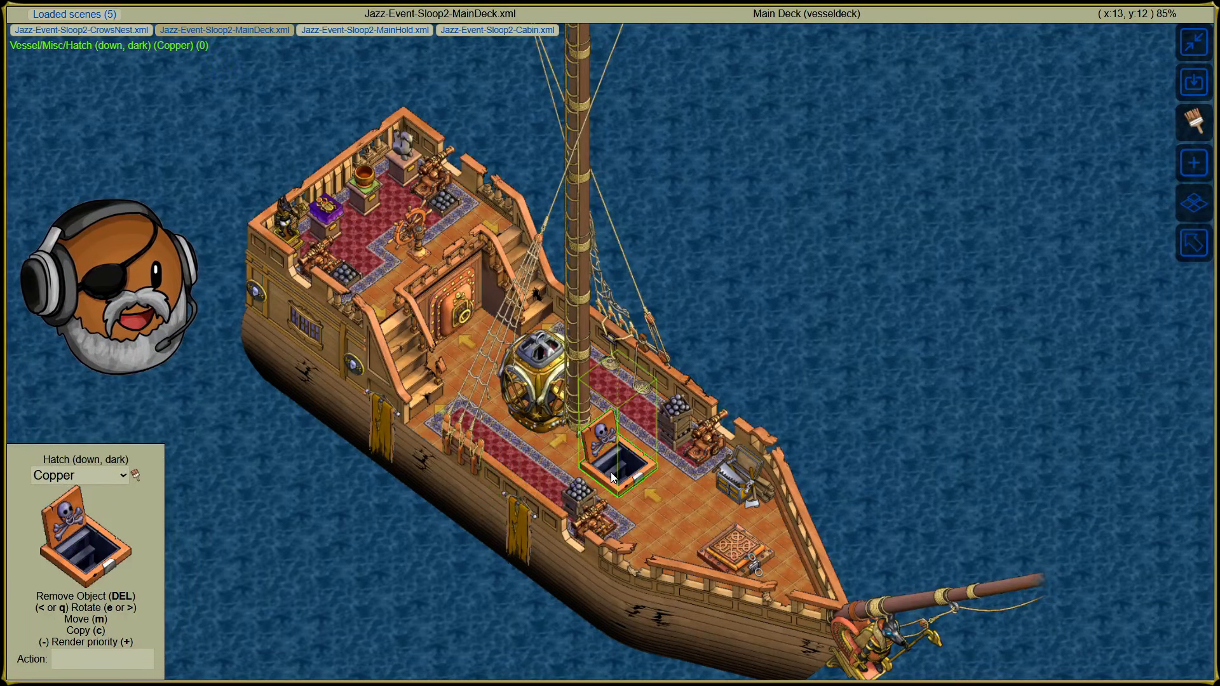
left_click(711, 554)
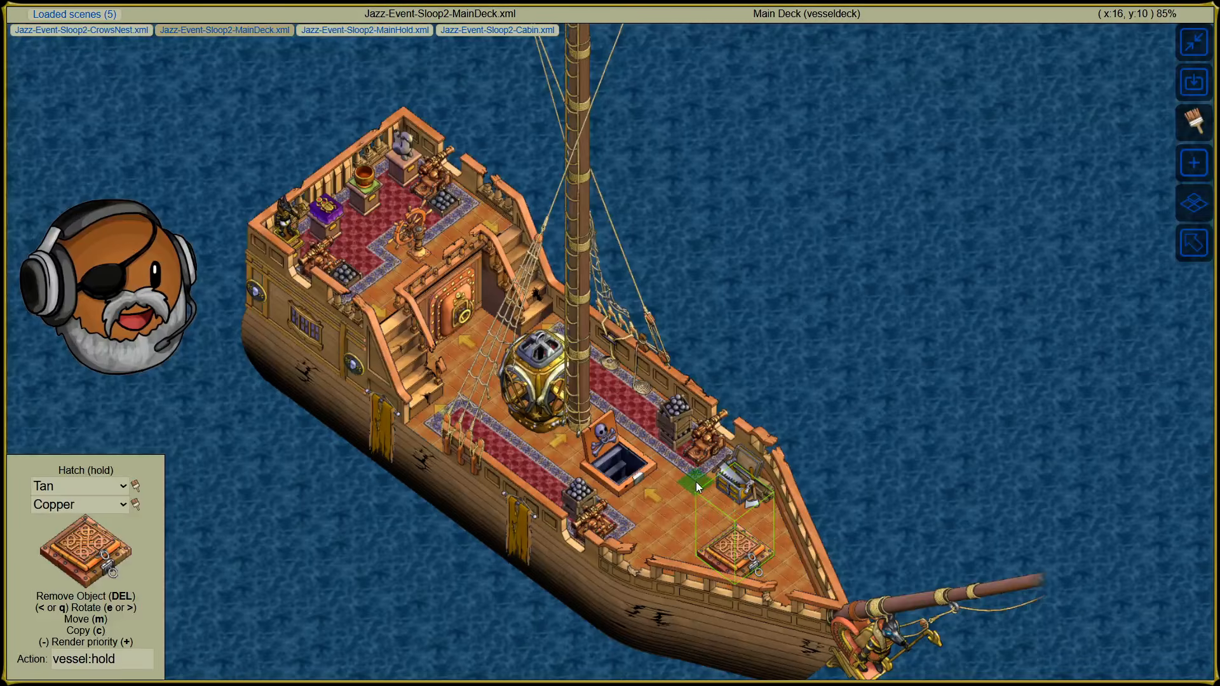
left_click(696, 454)
left_click(598, 521)
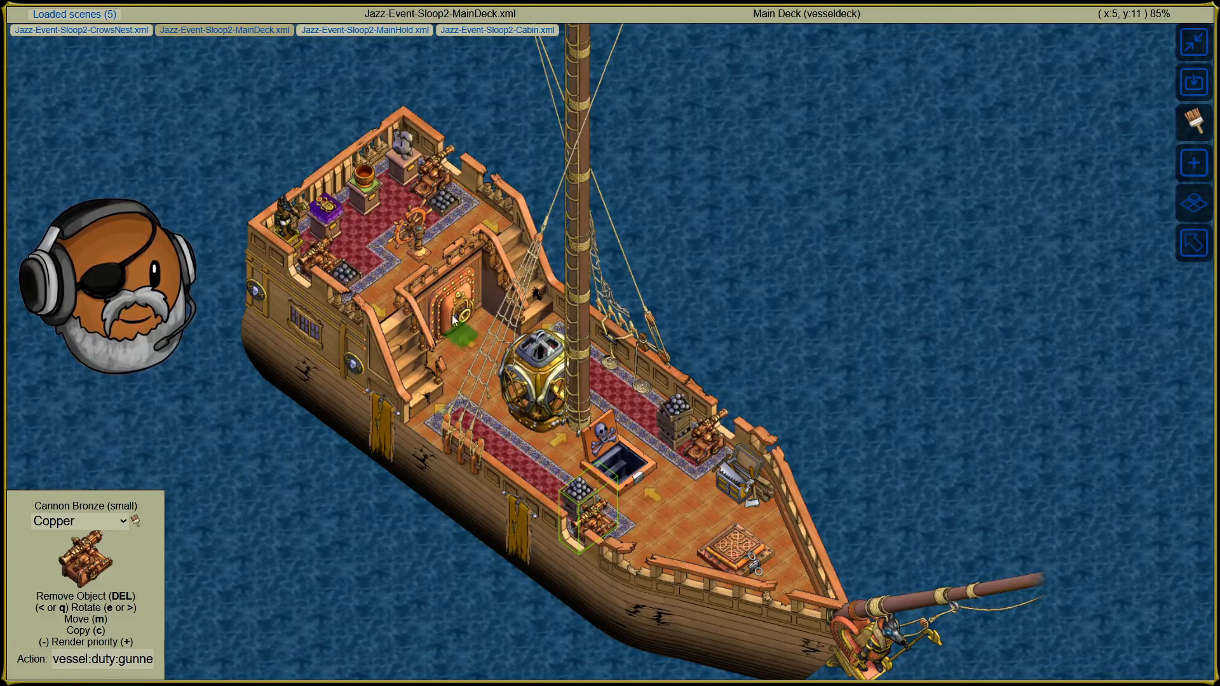
left_click(432, 183)
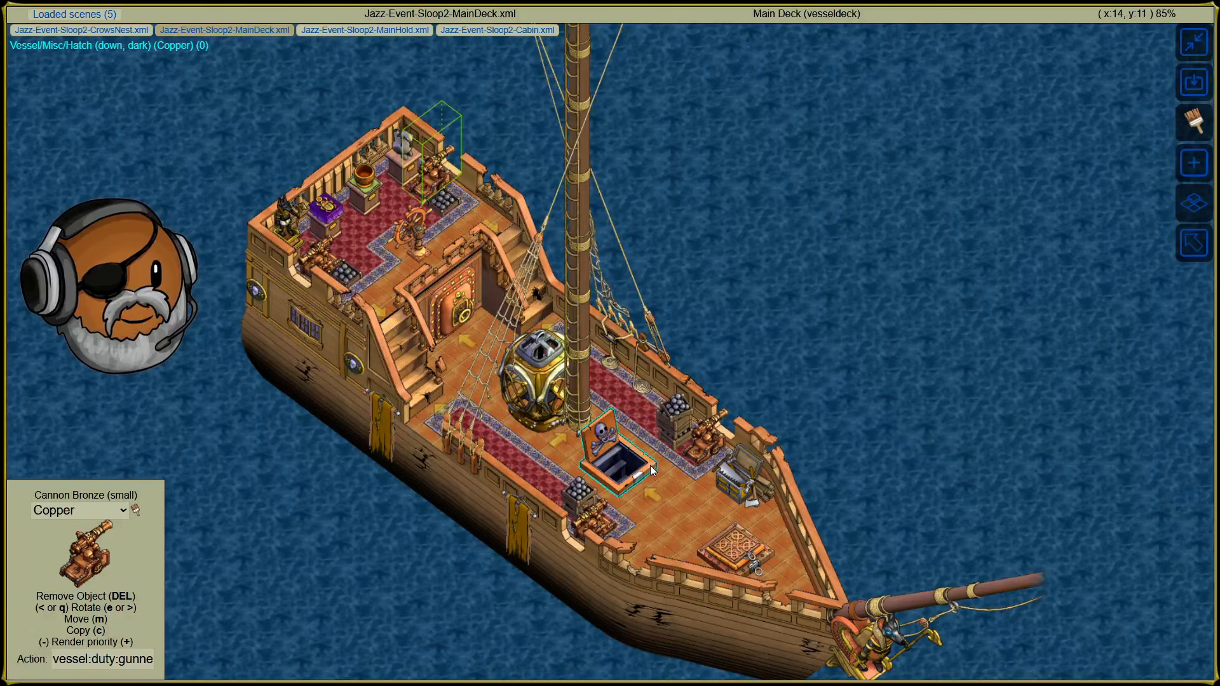
key("alt")
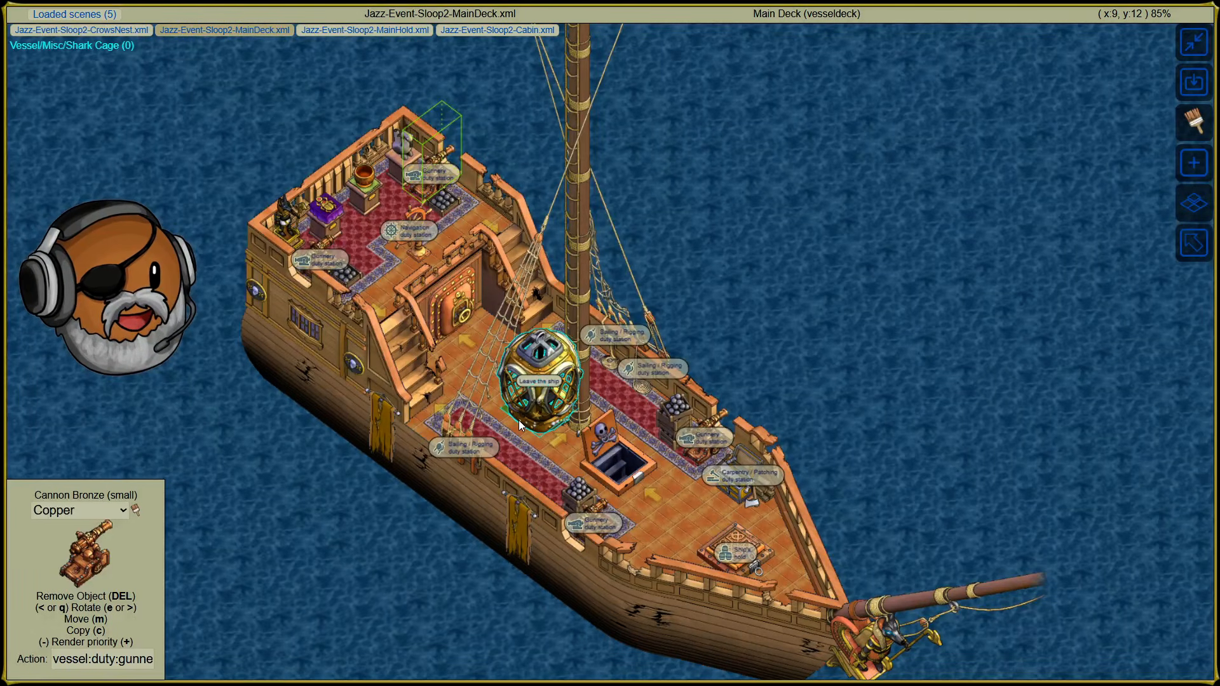
key("alt")
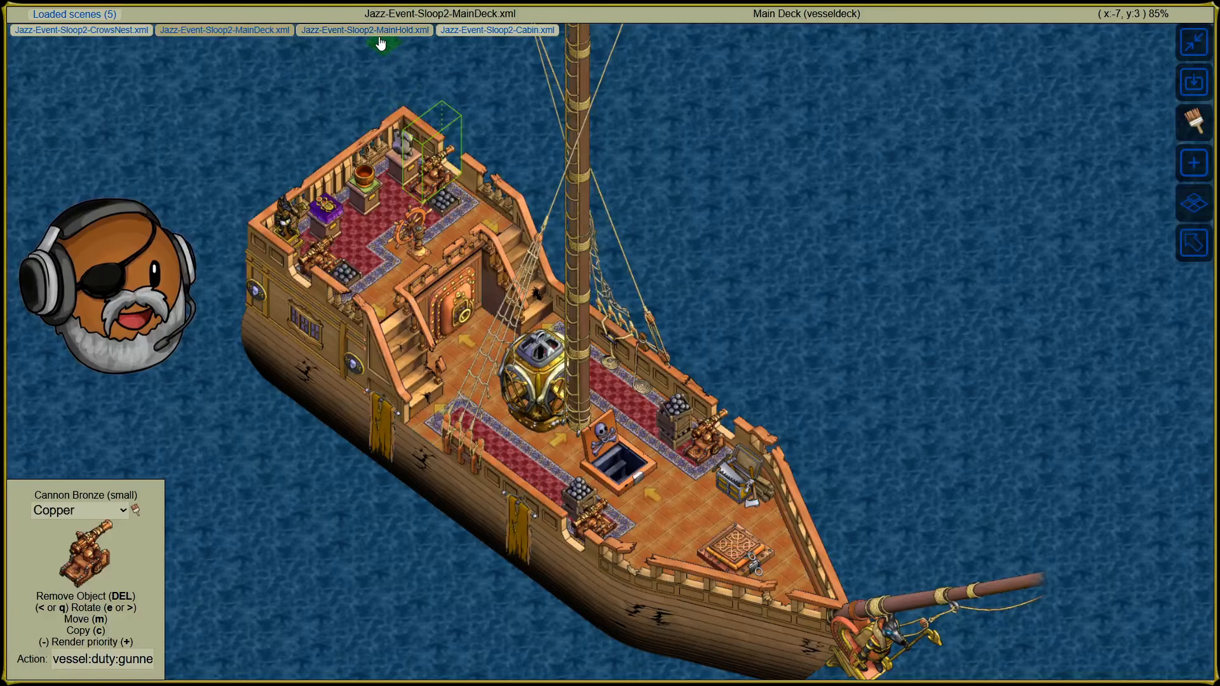
Step: View the Jazz-Event-Sloop2-Cabin.xml scene with the entire cabin centred
left_click(494, 32)
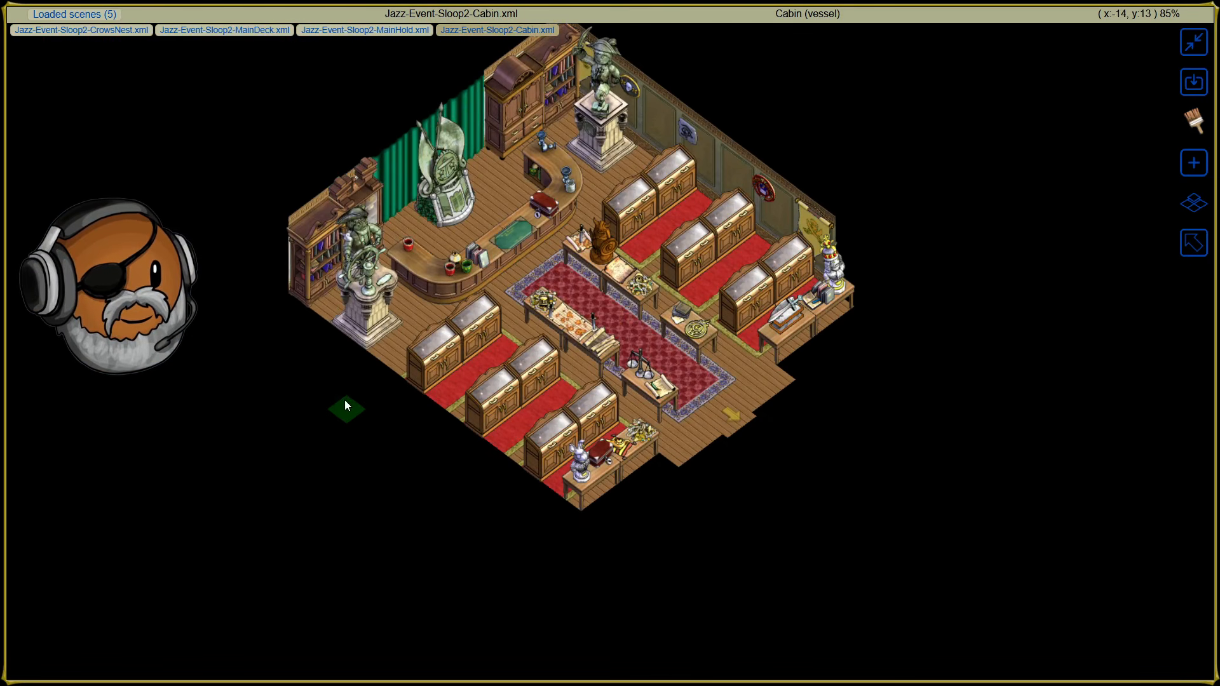
left_click_drag(336, 415, 319, 489)
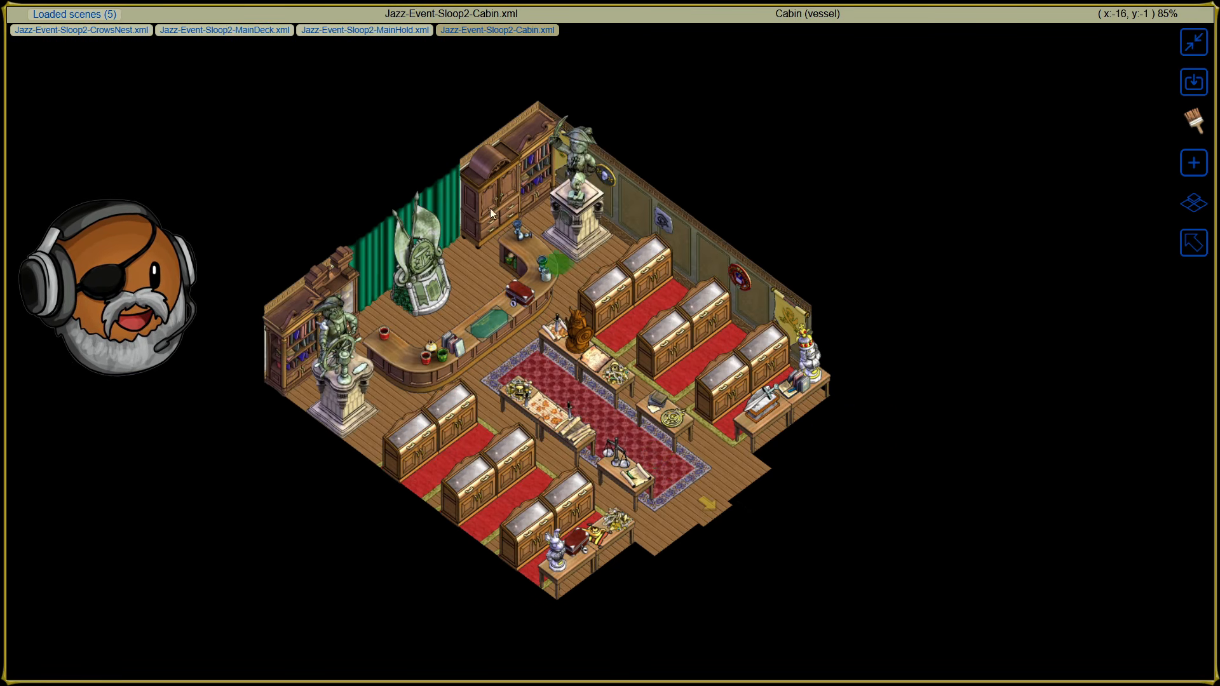
Step: View the Jazz-Event-Sloop2-MainHold.xml scene and inspect the actions of the map table, the booty chest and the lower bilge pump
left_click(322, 33)
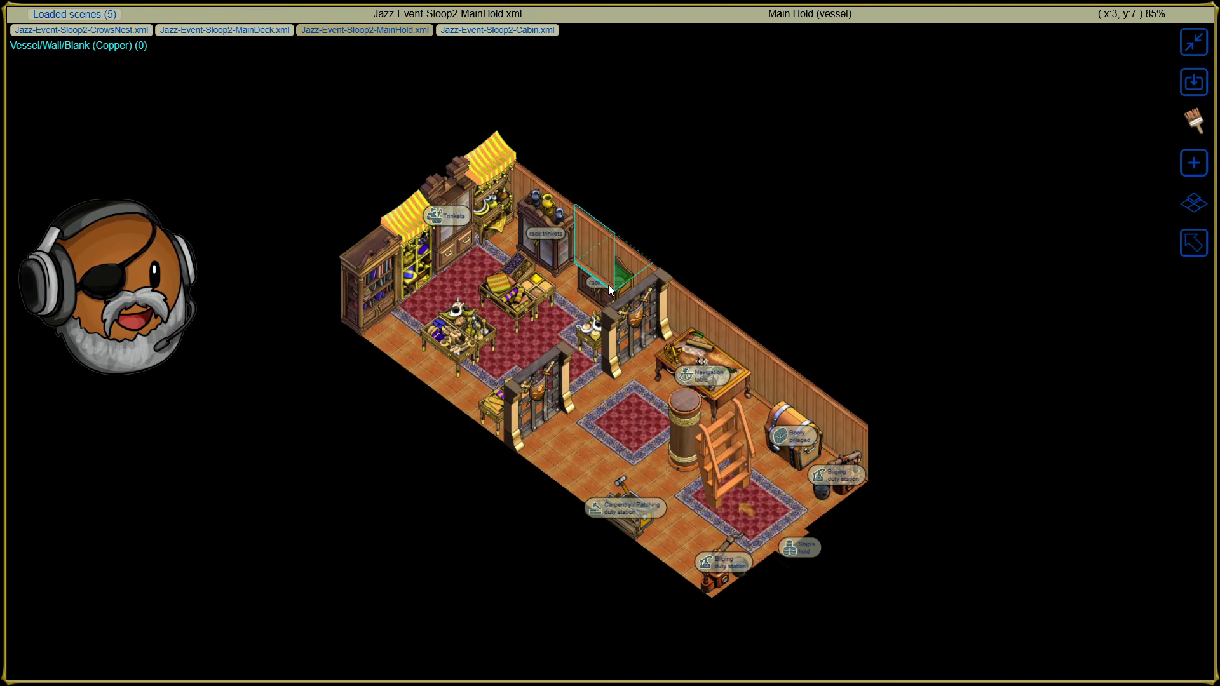
left_click_drag(761, 420, 761, 345)
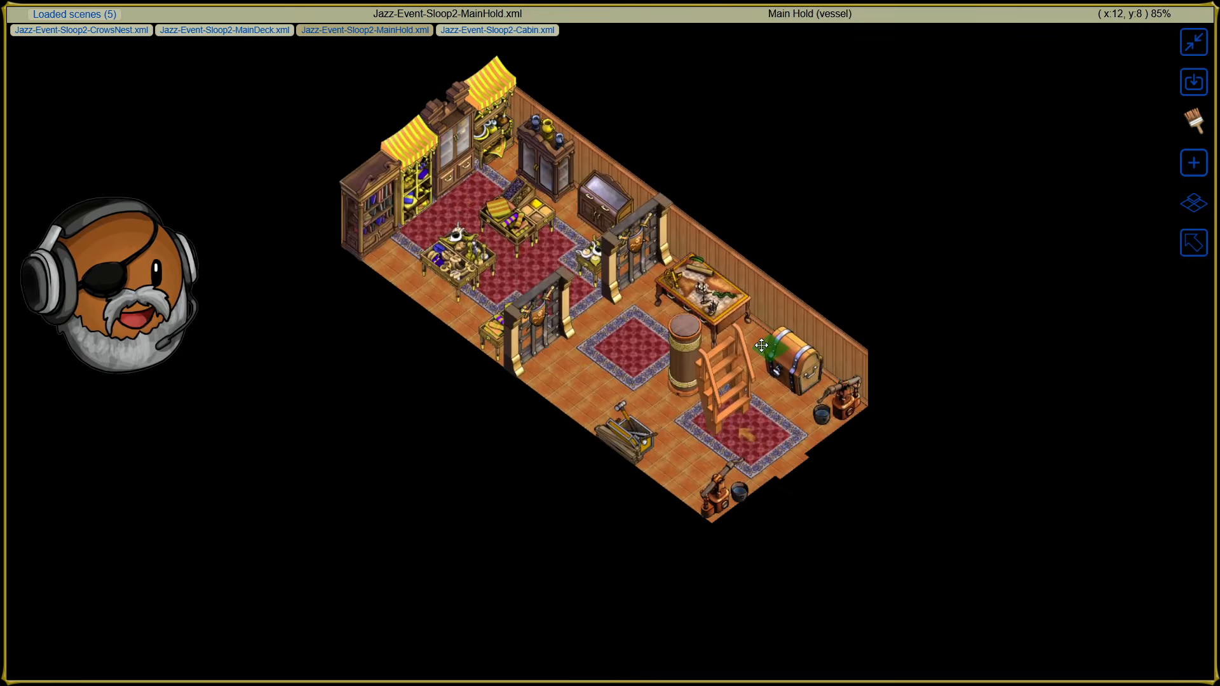
left_click(720, 320)
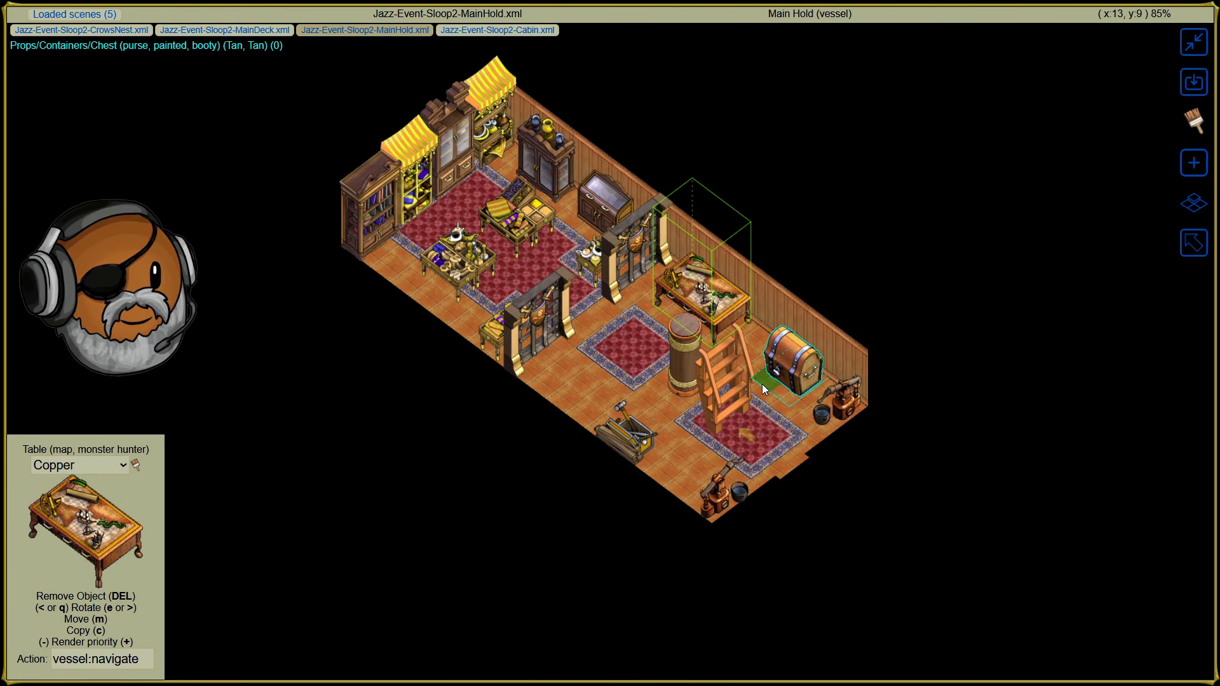
left_click(776, 377)
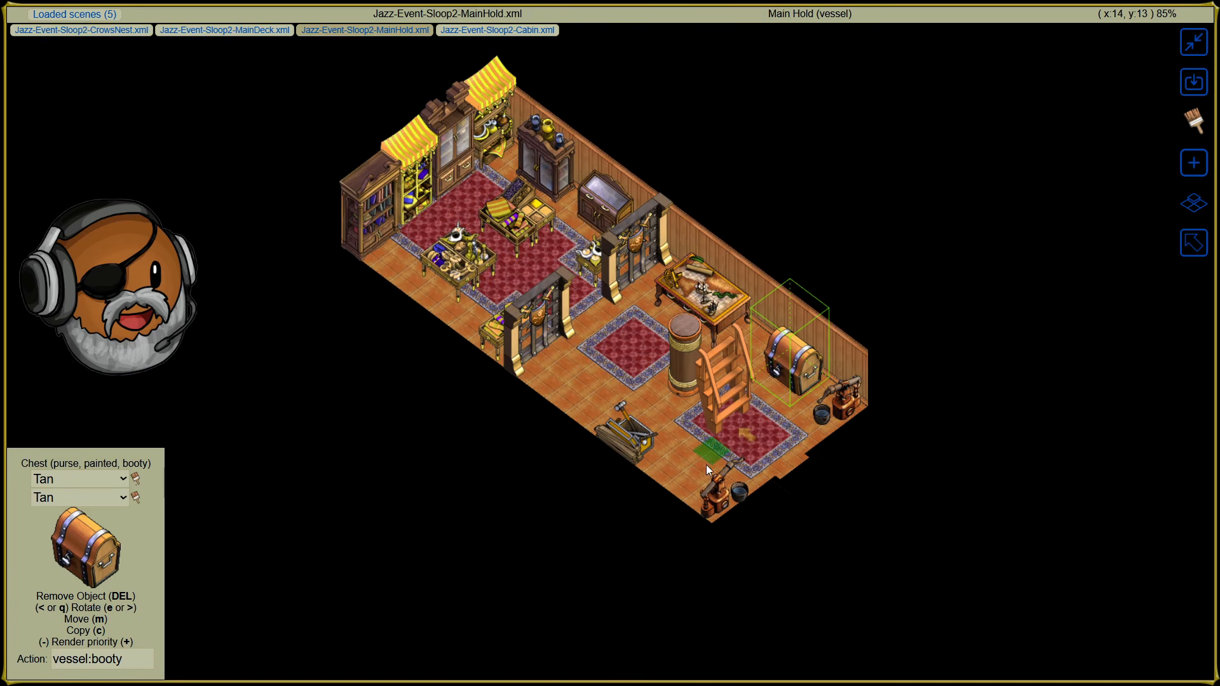
left_click(717, 482)
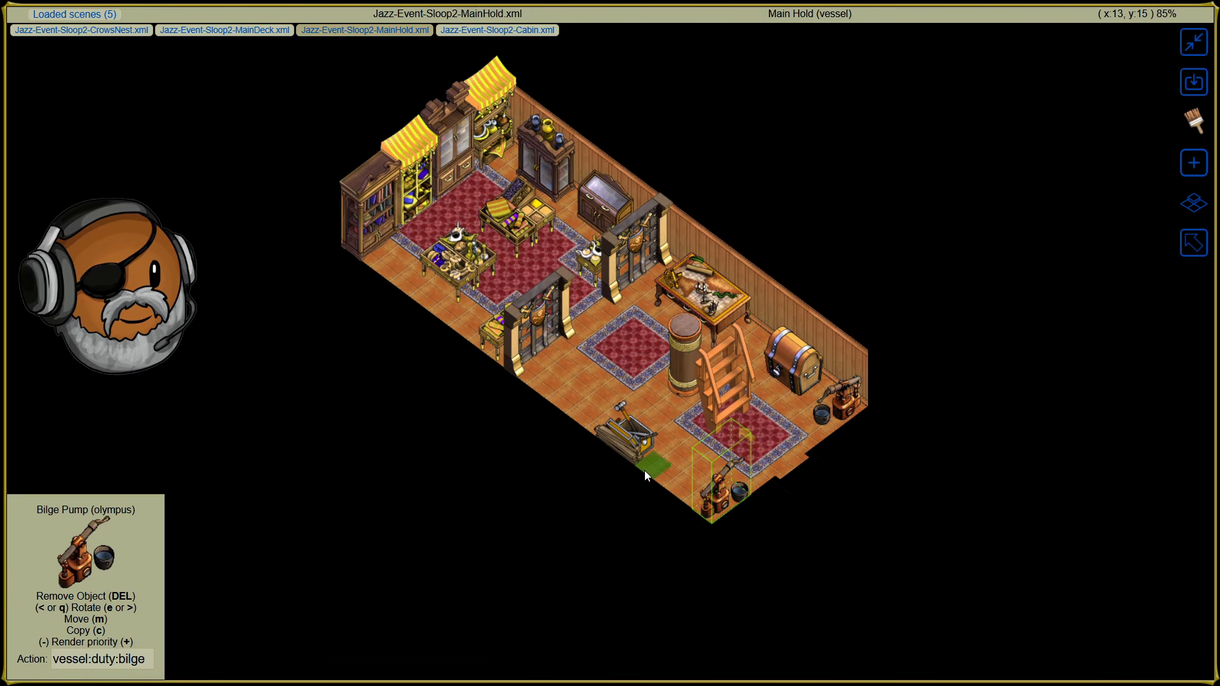
scroll(480, 540, "up", 2)
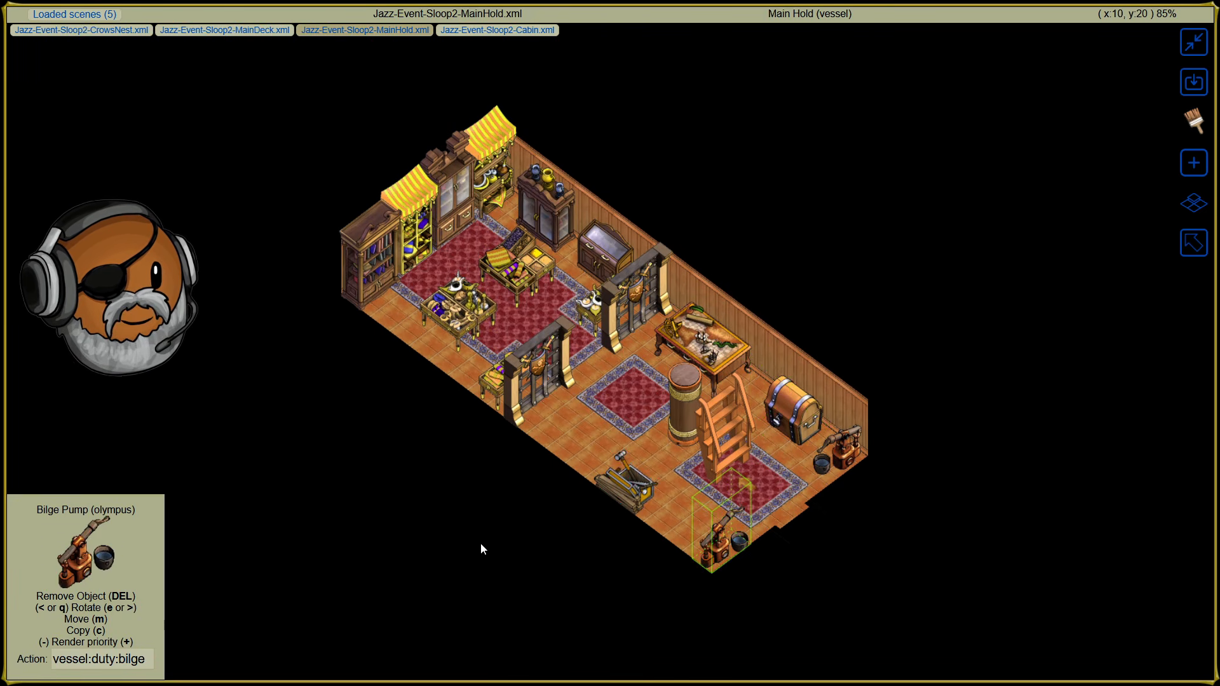
Step: View the Jazz-Event-Sloop2-CrowsNest.xml scene at 100% and return to Jazz-Event-Sloop2-MainDeck.xml with the whole deck in view at 85%
left_click(59, 32)
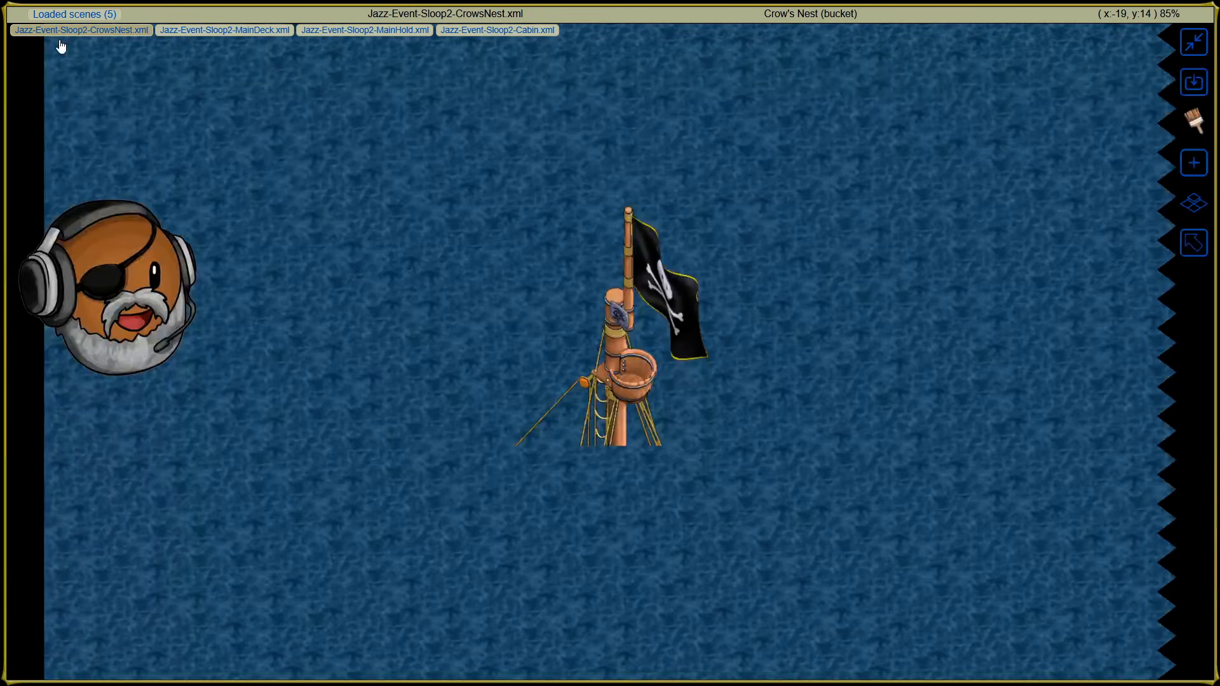
scroll(711, 467, "up", 1)
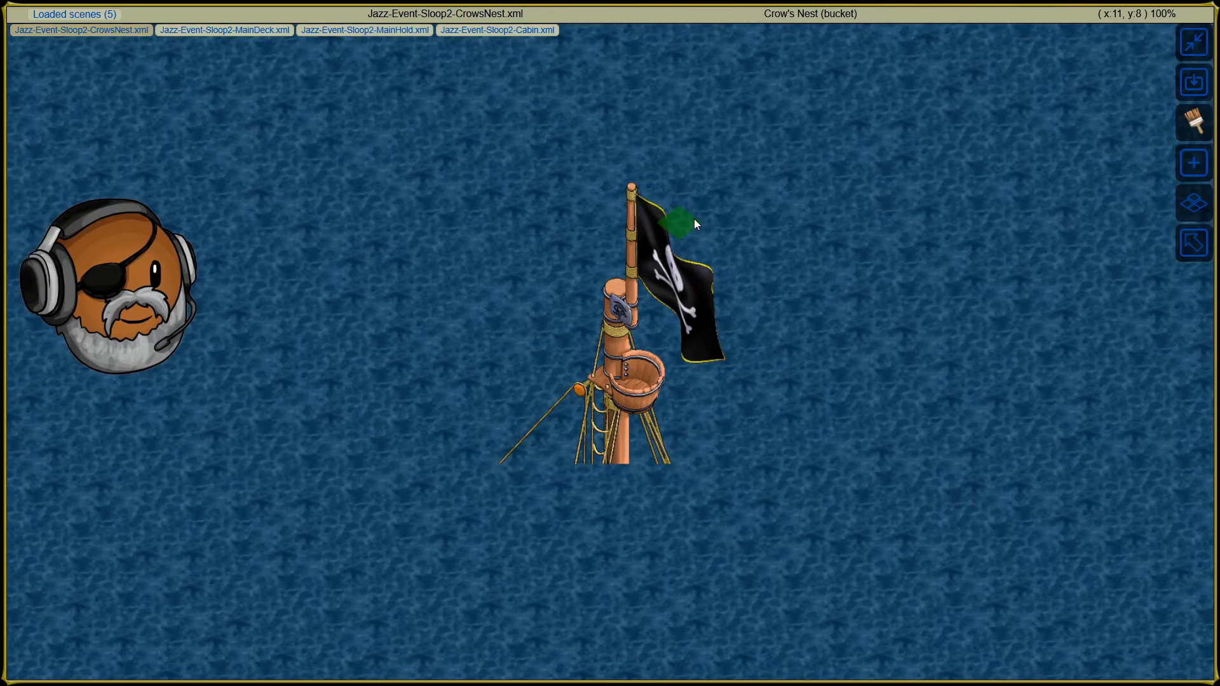
left_click(219, 32)
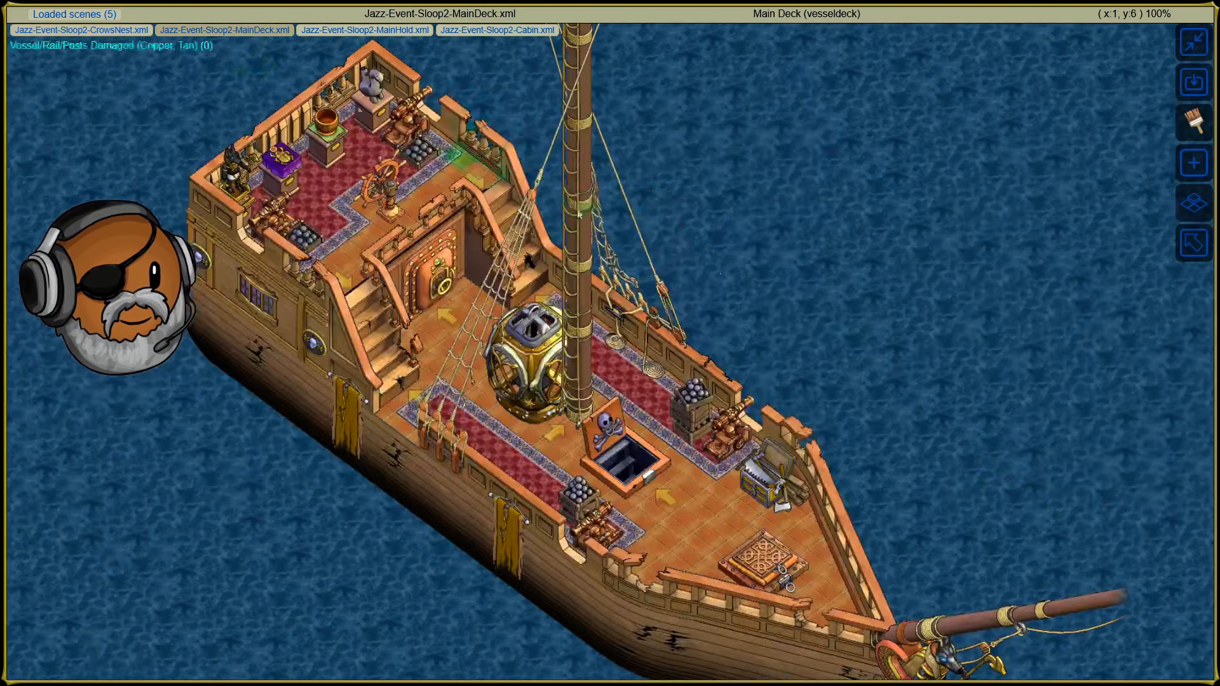
scroll(915, 489, "down", 3)
left_click_drag(936, 424, 933, 485)
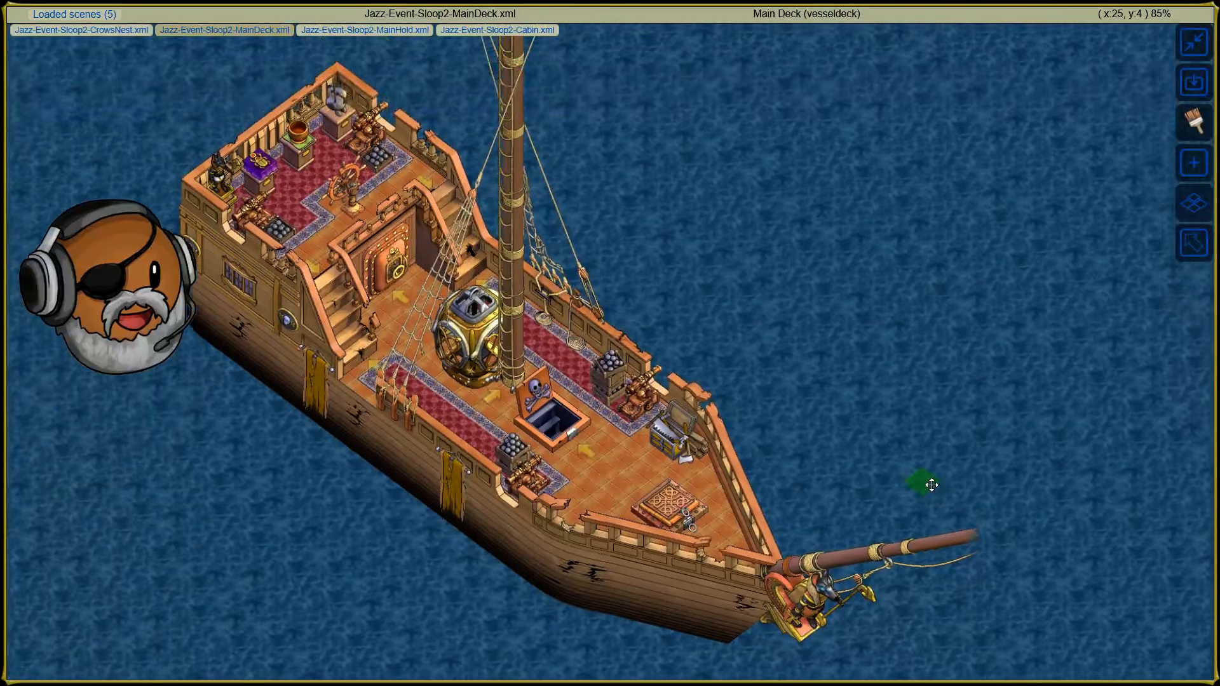